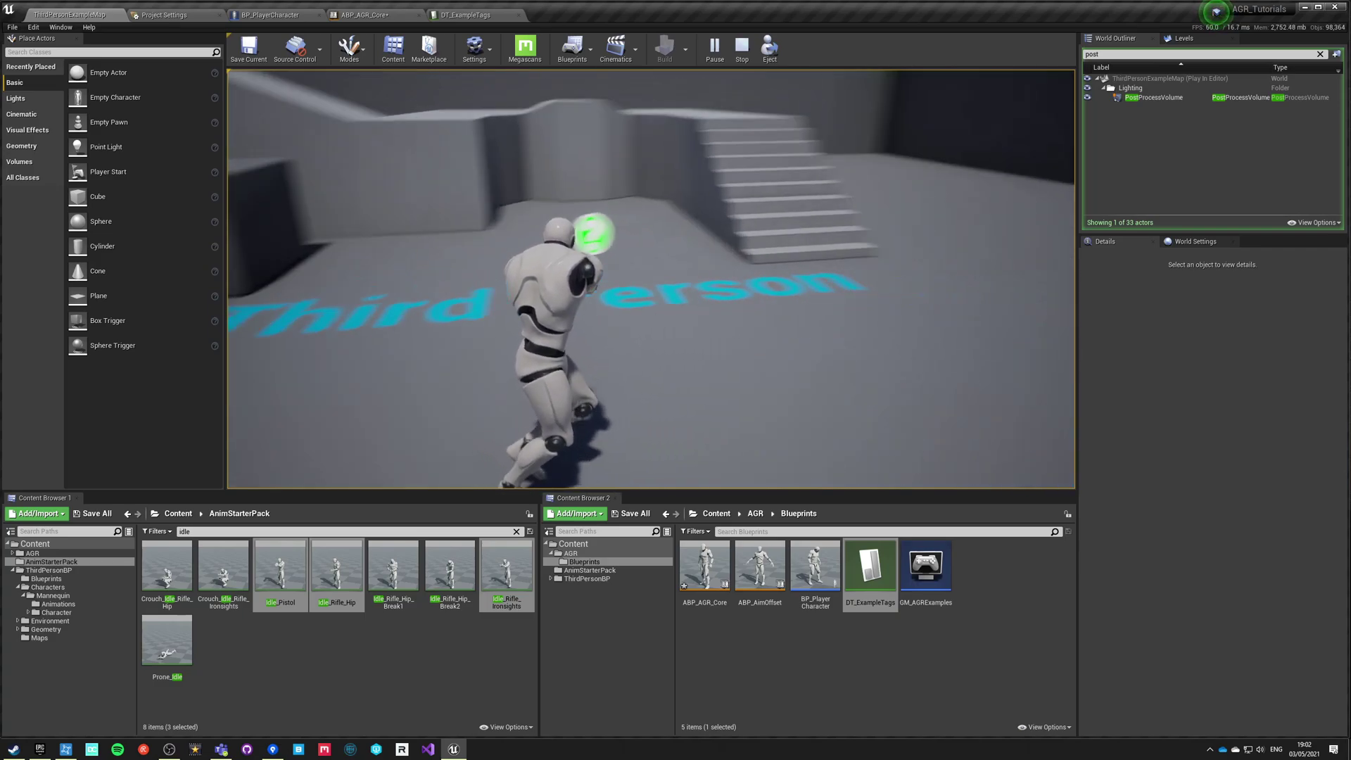
# Run the character around the level in the play session to check its movement and aiming animation.
pyautogui.press('d')
pyautogui.press('d')
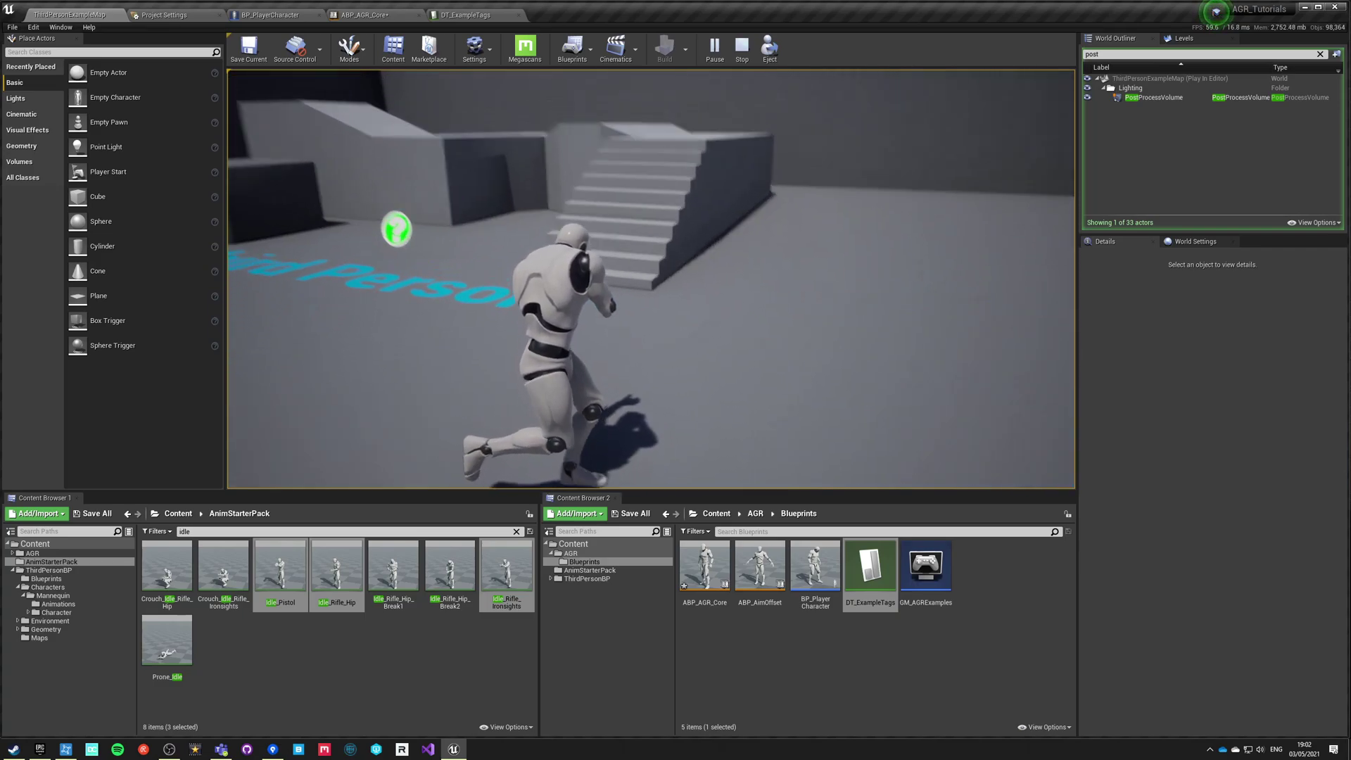
pyautogui.press('w')
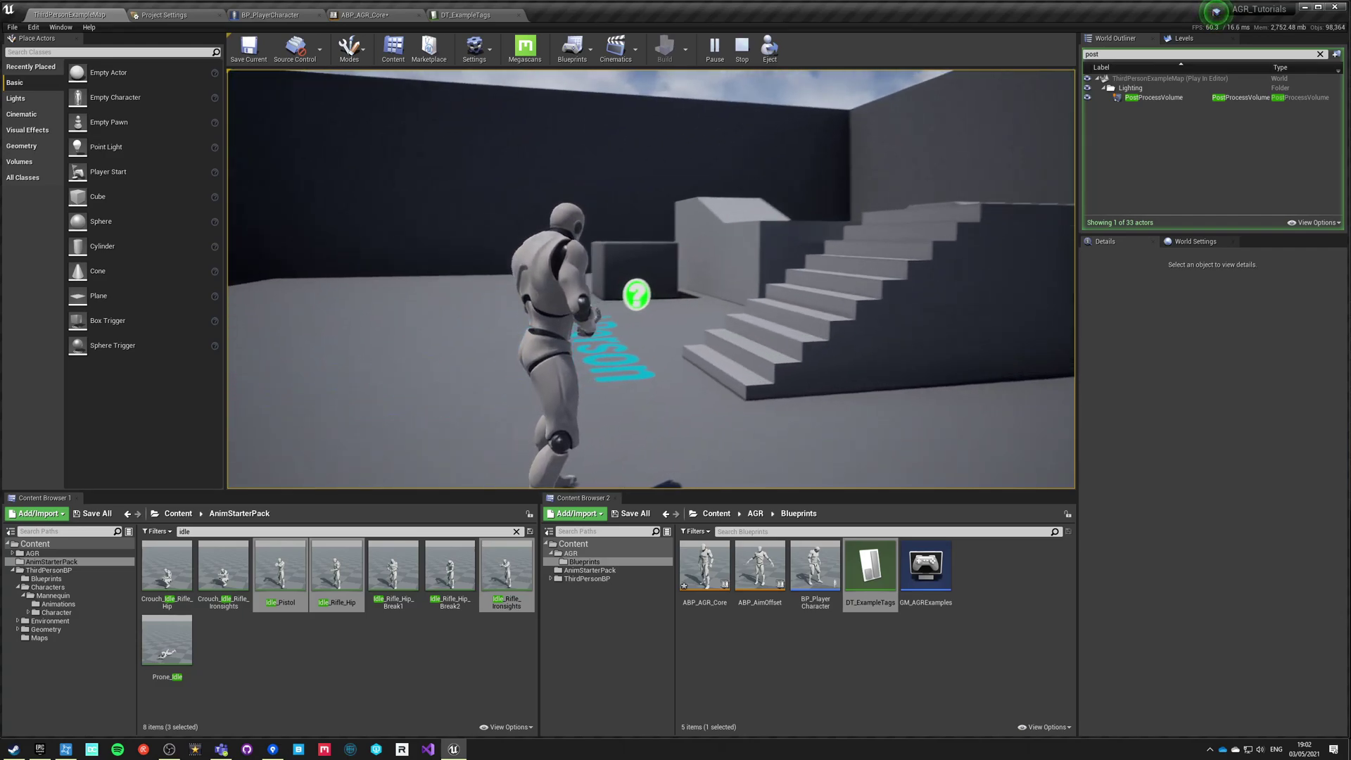
pyautogui.press('s')
pyautogui.press('w')
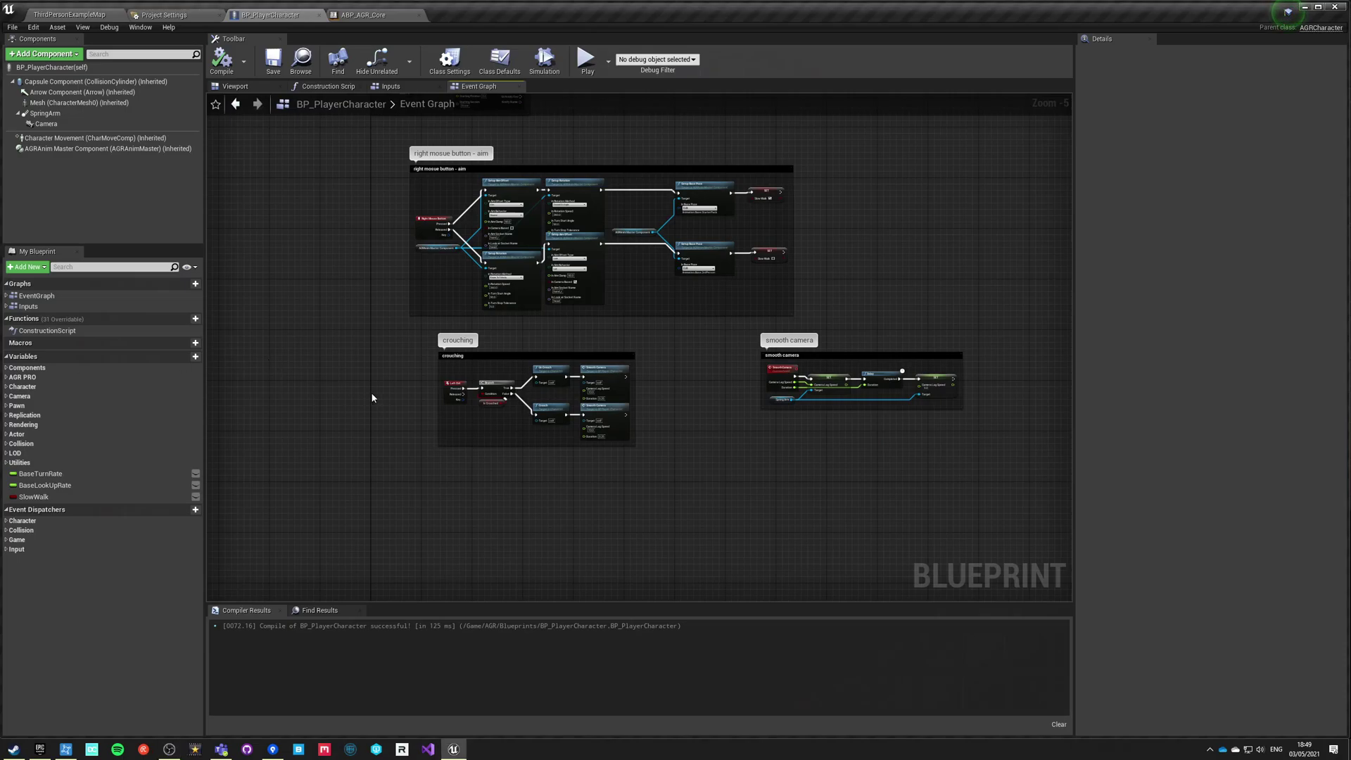
# Review the landed, right mouse button aim, crouching and smooth camera groups in BP_PlayerCharacter's Event Graph.
pyautogui.scroll(2, 371, 395)
pyautogui.scroll(-2, 415, 400)
pyautogui.moveTo(421, 407); pyautogui.dragTo(364, 426, button='right')
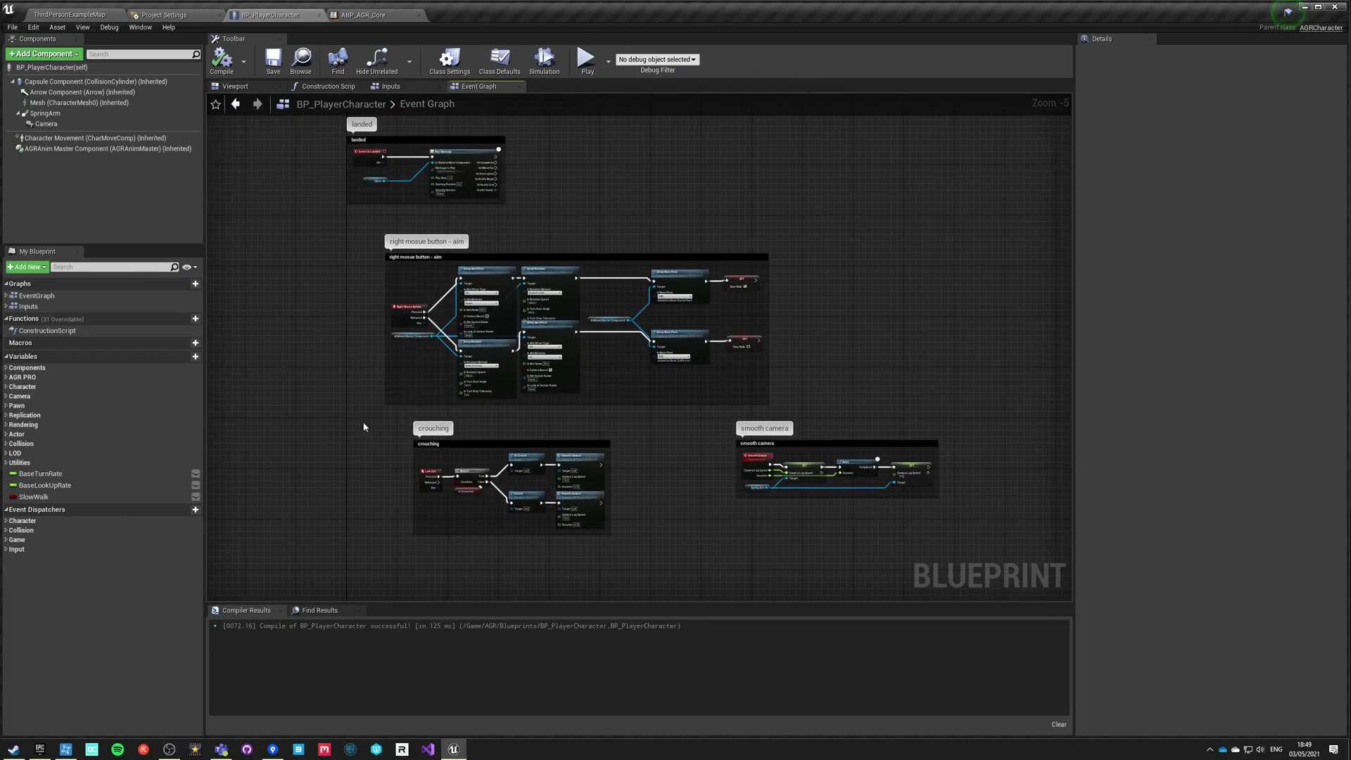
pyautogui.moveTo(459, 469); pyautogui.dragTo(470, 352, button='right')
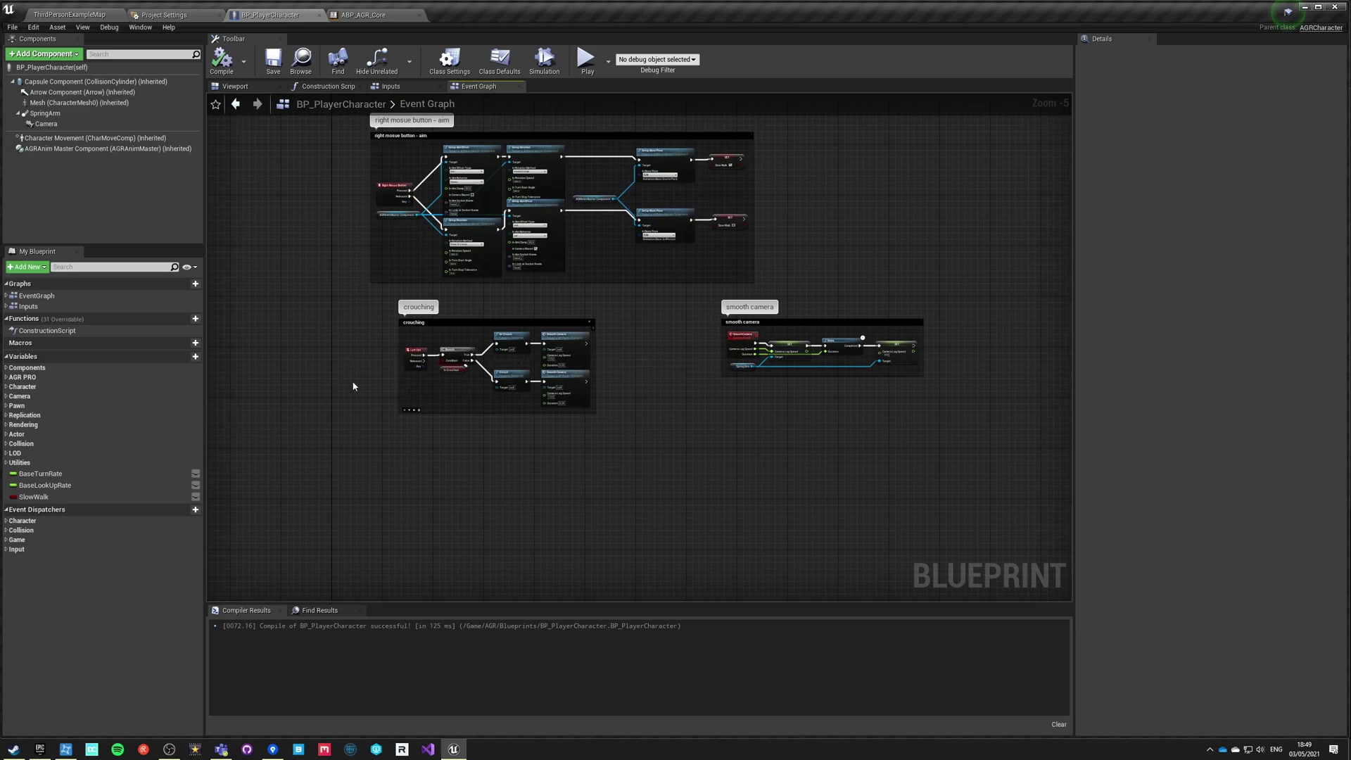
pyautogui.moveTo(335, 366); pyautogui.dragTo(334, 426, button='right')
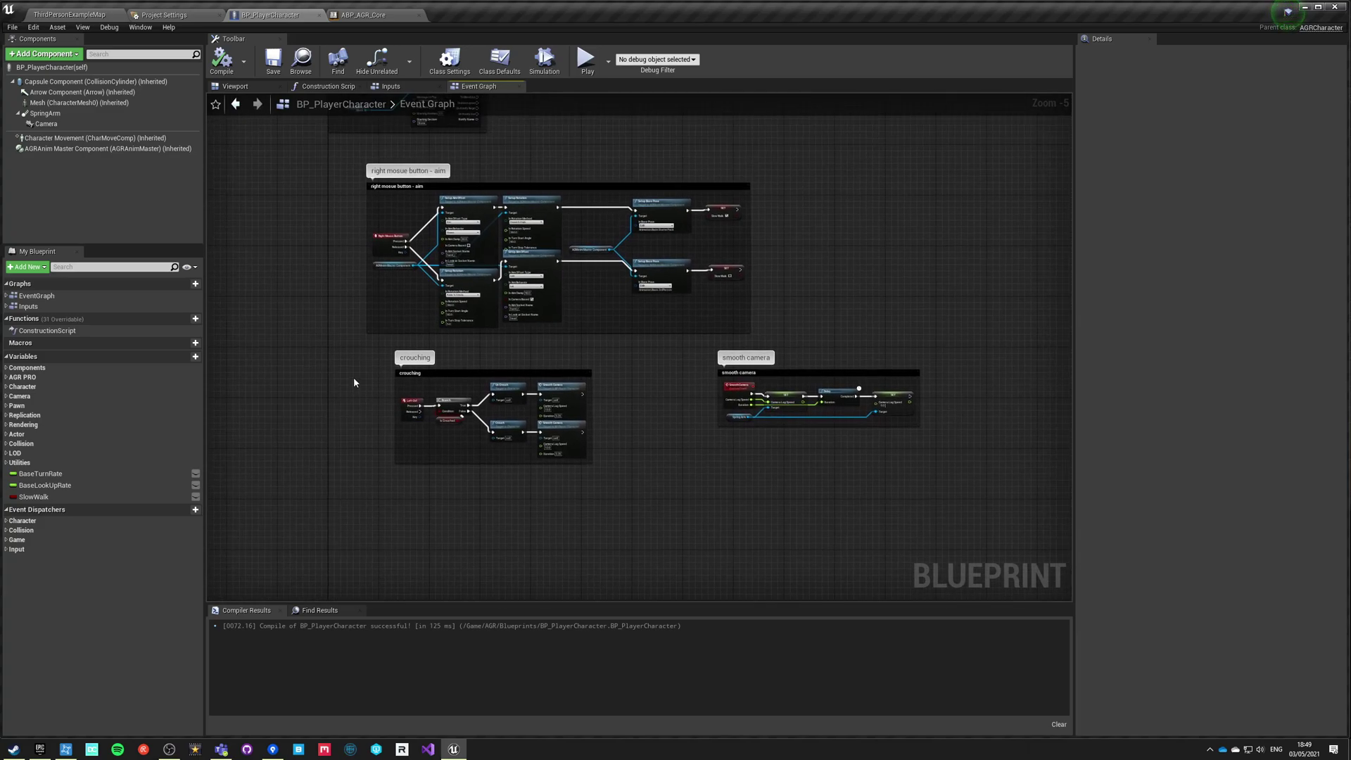
pyautogui.moveTo(354, 383); pyautogui.dragTo(359, 481, button='right')
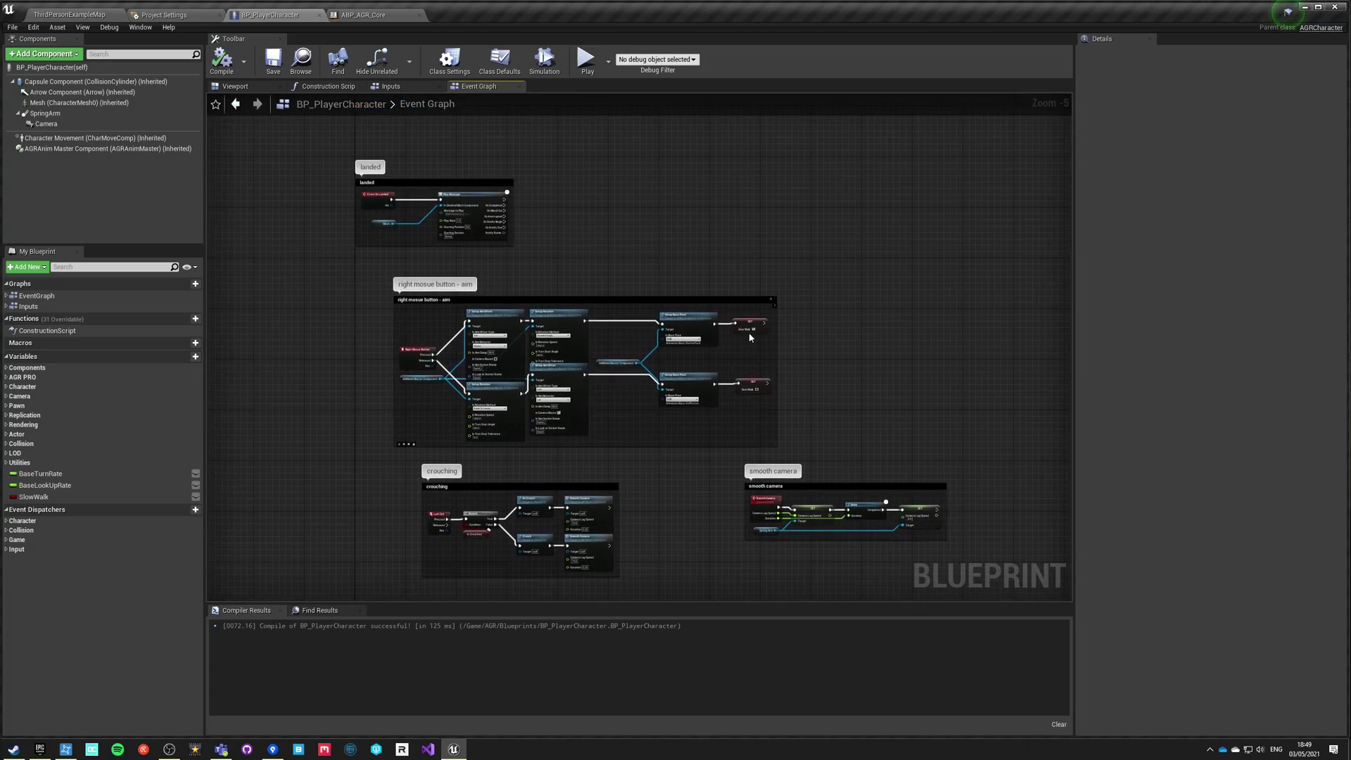
pyautogui.scroll(3, 748, 334)
pyautogui.scroll(-2, 591, 390)
pyautogui.moveTo(527, 445); pyautogui.dragTo(678, 328, button='right')
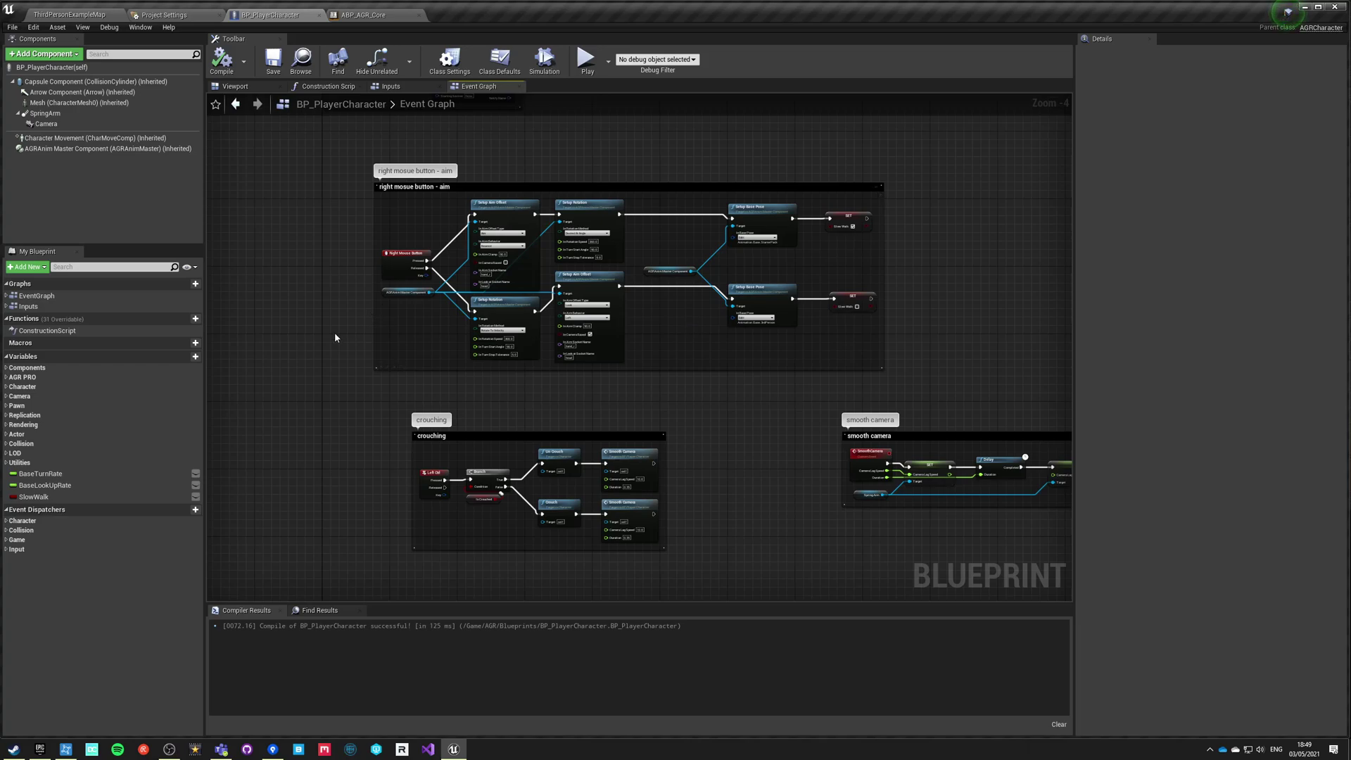
pyautogui.moveTo(288, 357); pyautogui.dragTo(327, 382, button='right')
pyautogui.scroll(2, 384, 373)
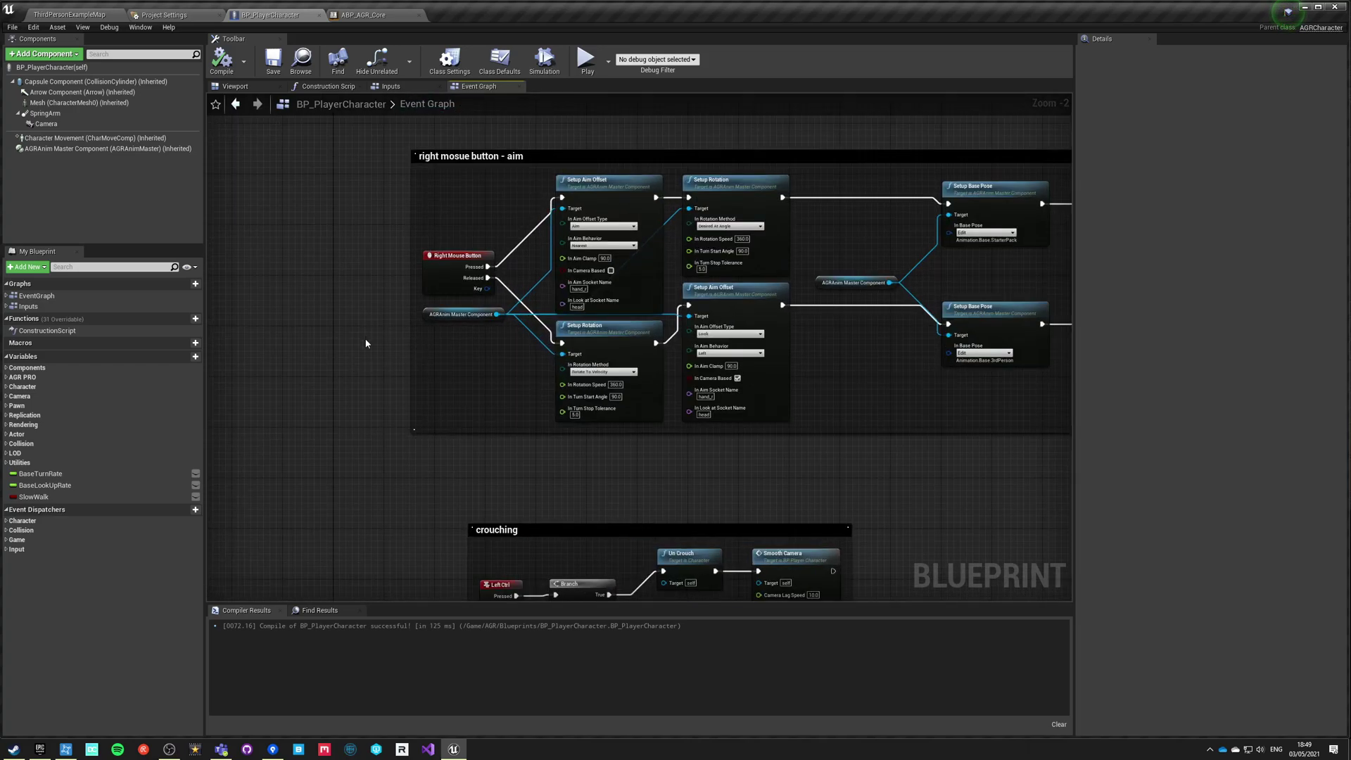
pyautogui.scroll(-2, 371, 383)
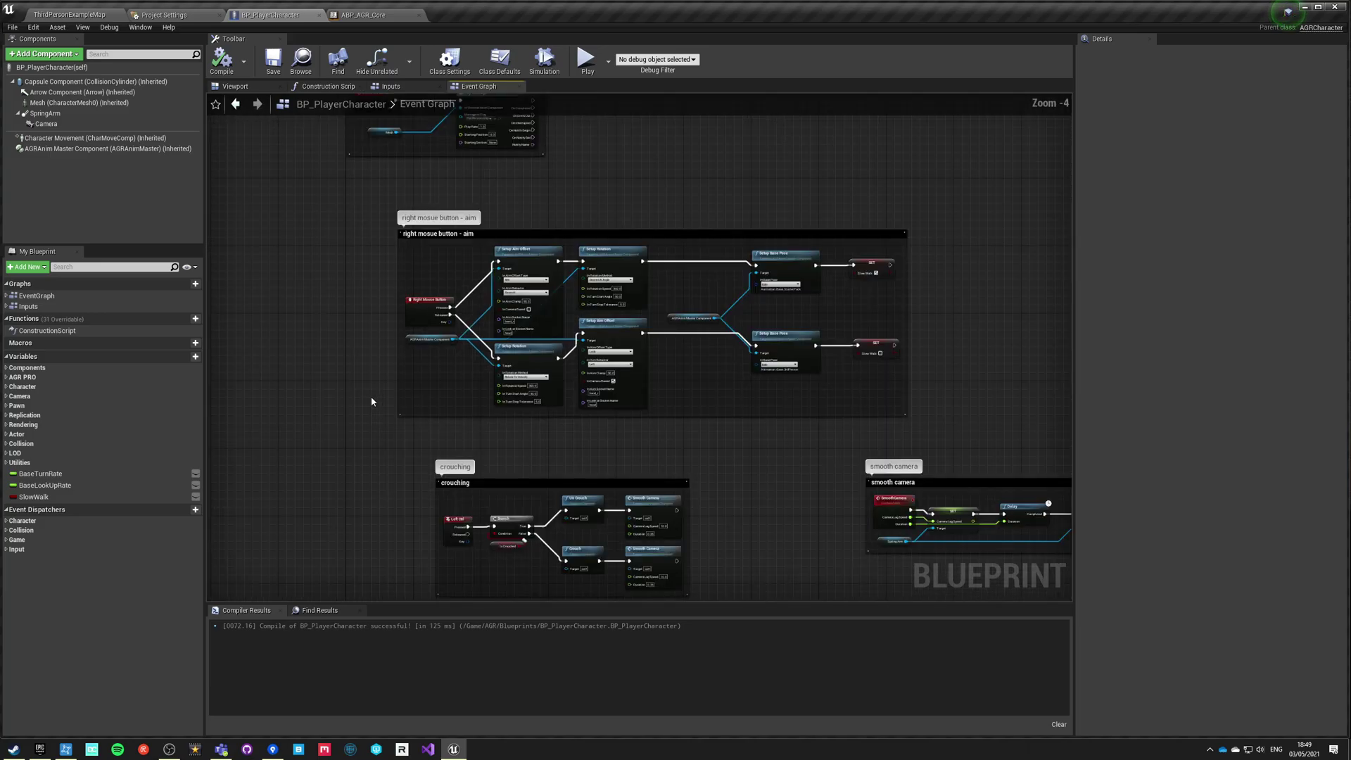
pyautogui.moveTo(370, 396); pyautogui.dragTo(375, 352, button='right')
pyautogui.moveTo(305, 301); pyautogui.dragTo(314, 397, button='right')
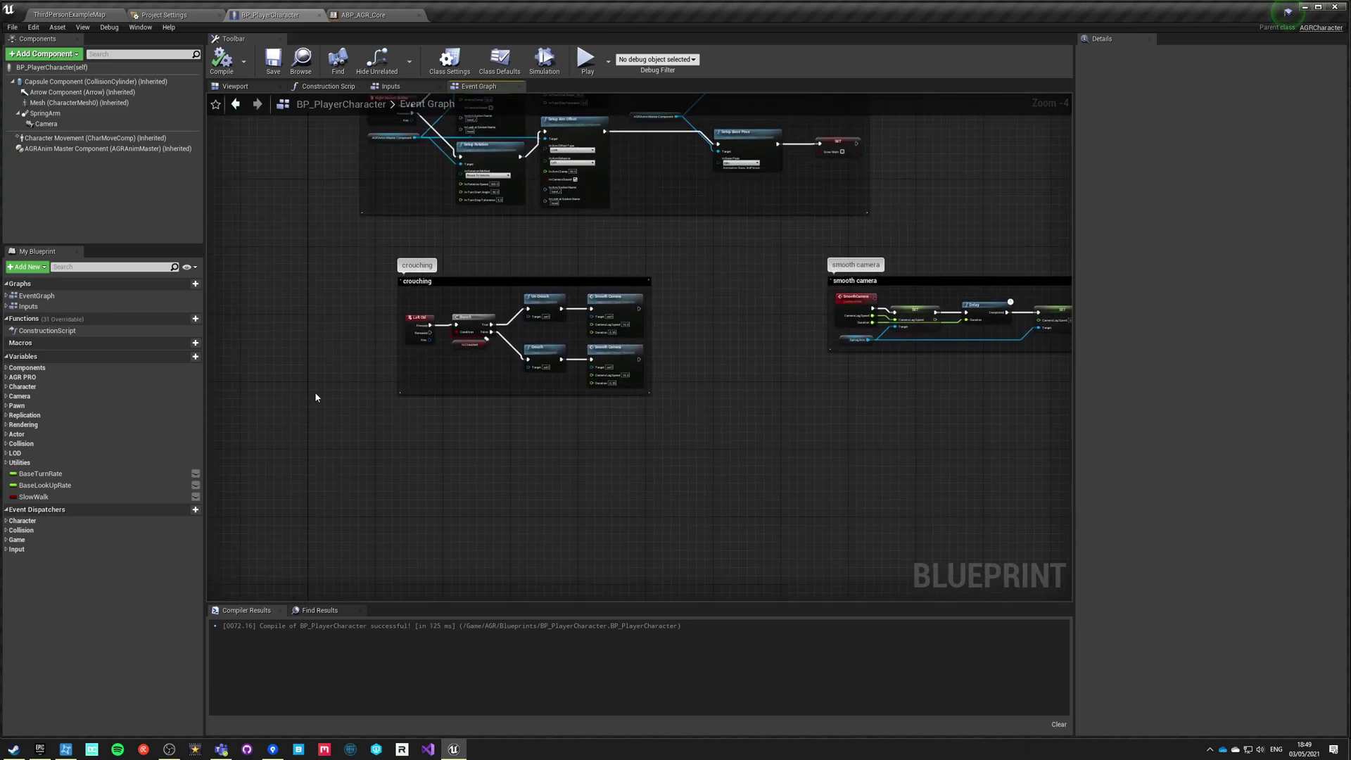
# Open ABP_AGR_Core's AnimGraph and move the base pose comment group farther away from the jumping group.
pyautogui.click(376, 14)
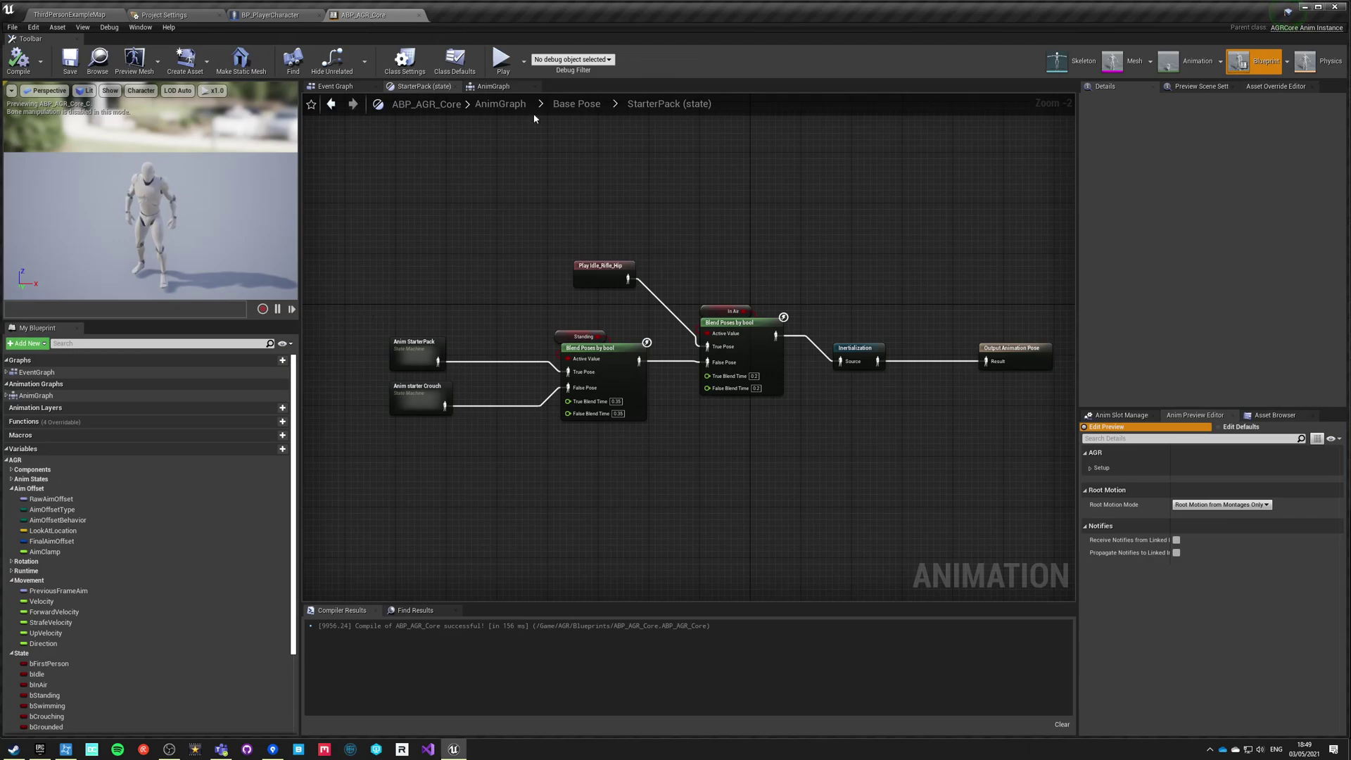
pyautogui.click(500, 105)
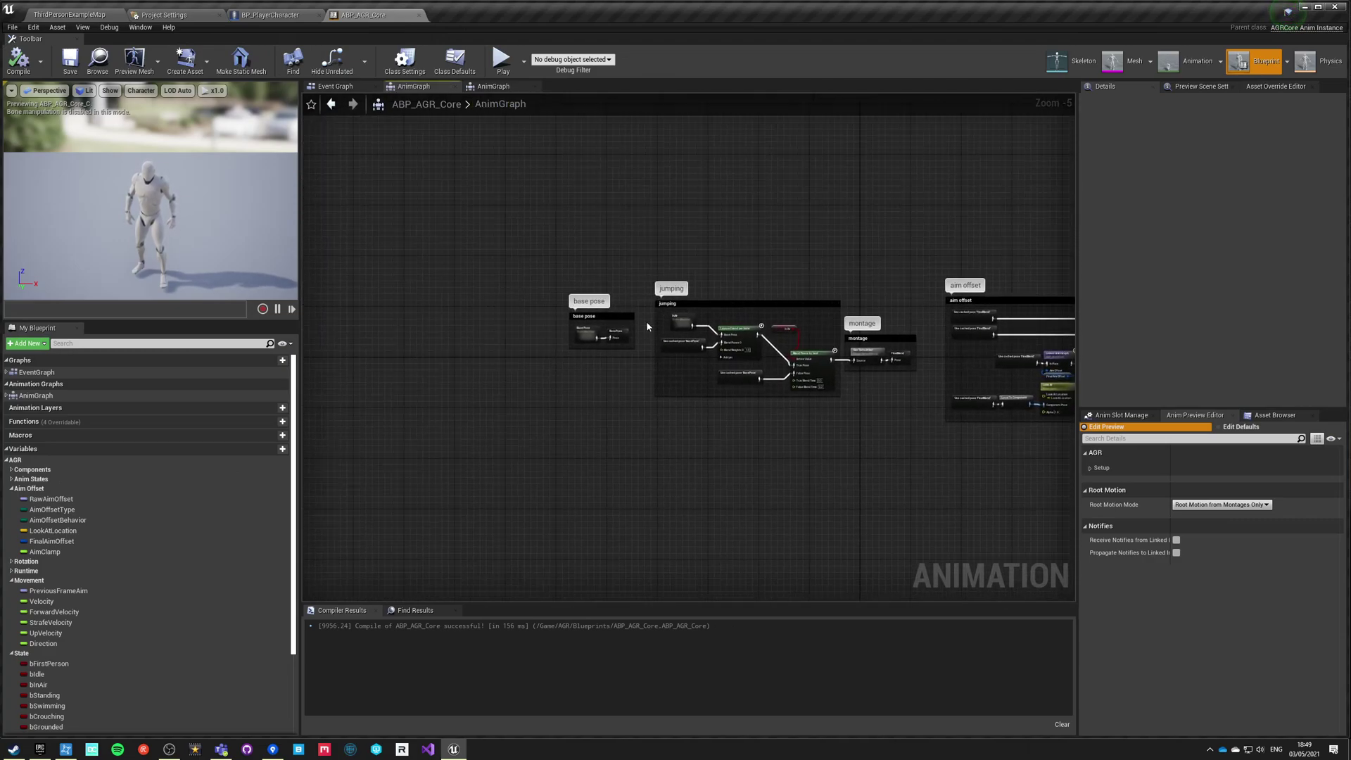
pyautogui.scroll(5, 591, 303)
pyautogui.moveTo(616, 352); pyautogui.dragTo(494, 308)
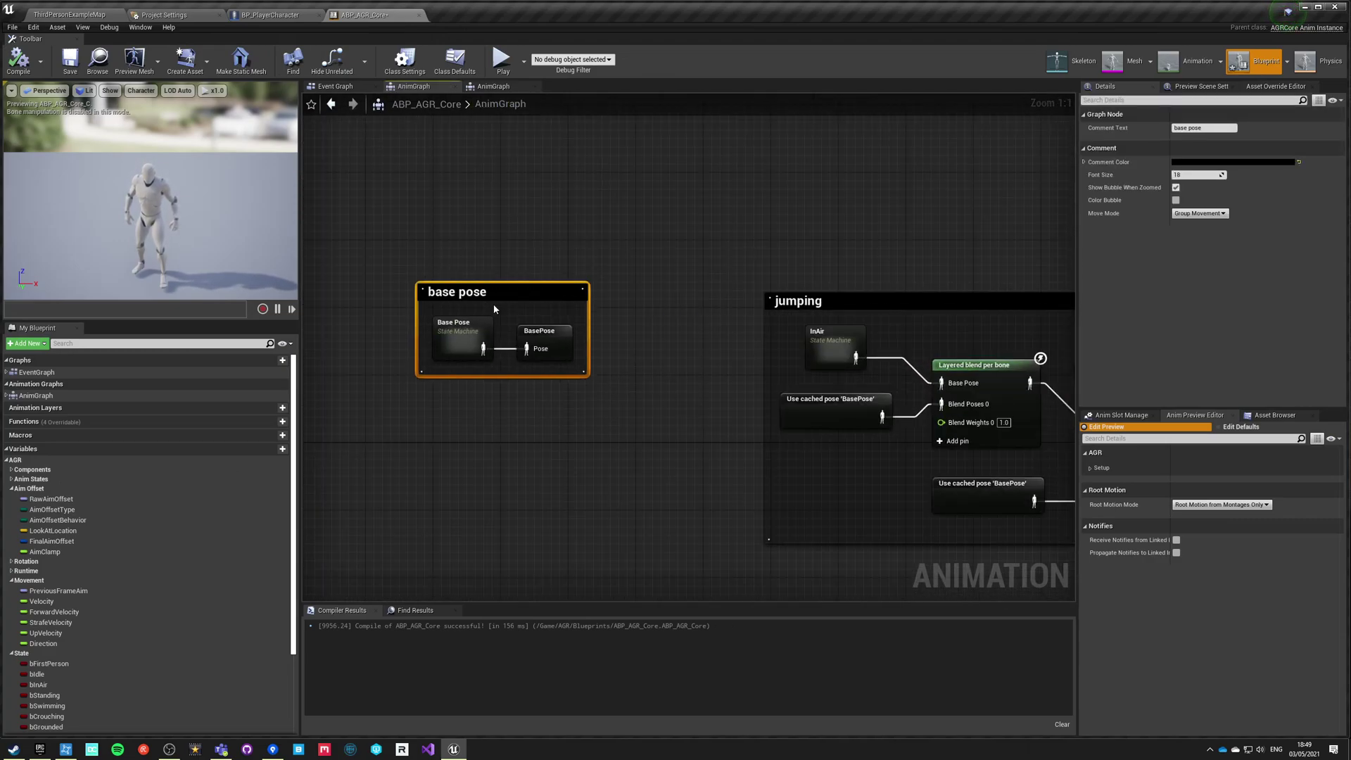
# Examine the Base Pose state machine's states and the jumping and montage groups in the AnimGraph.
pyautogui.doubleClick(461, 349)
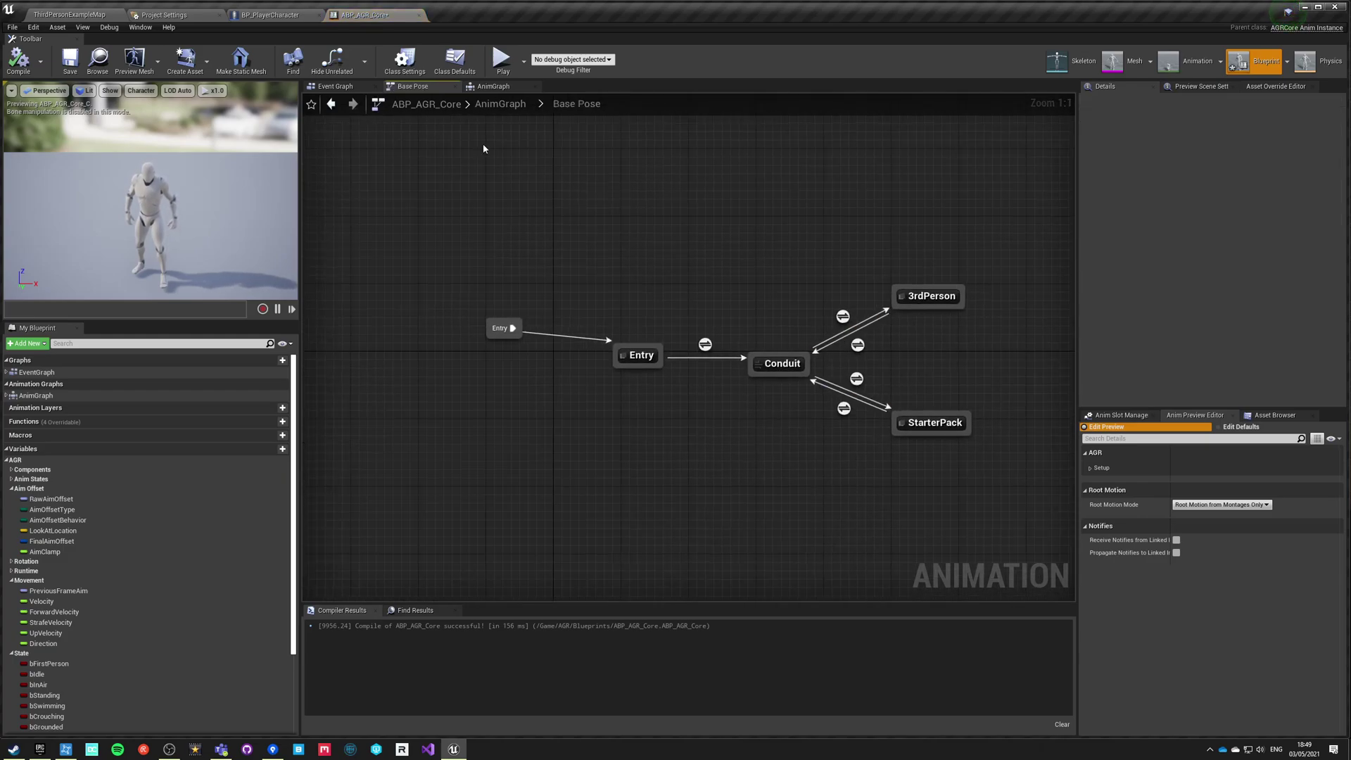
pyautogui.click(493, 107)
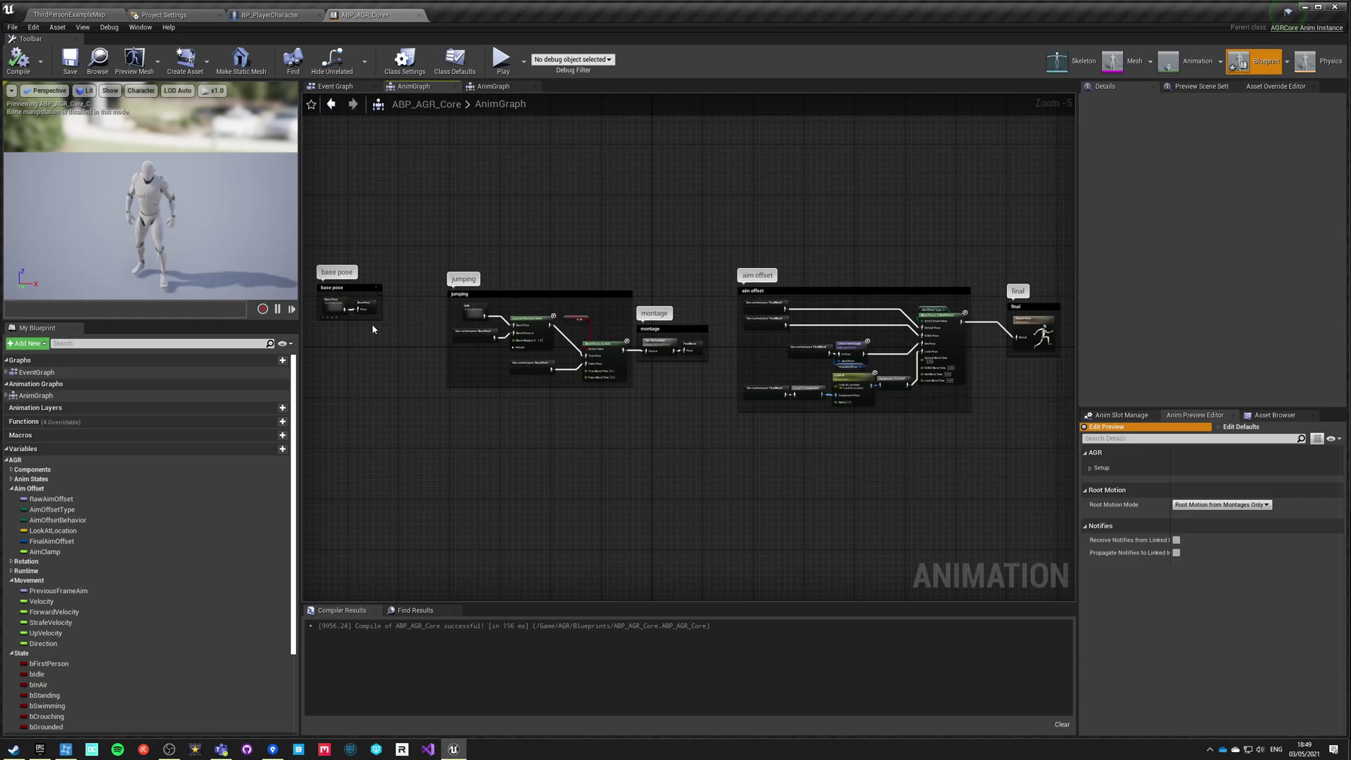
pyautogui.scroll(5, 648, 320)
pyautogui.moveTo(751, 407); pyautogui.dragTo(515, 381, button='right')
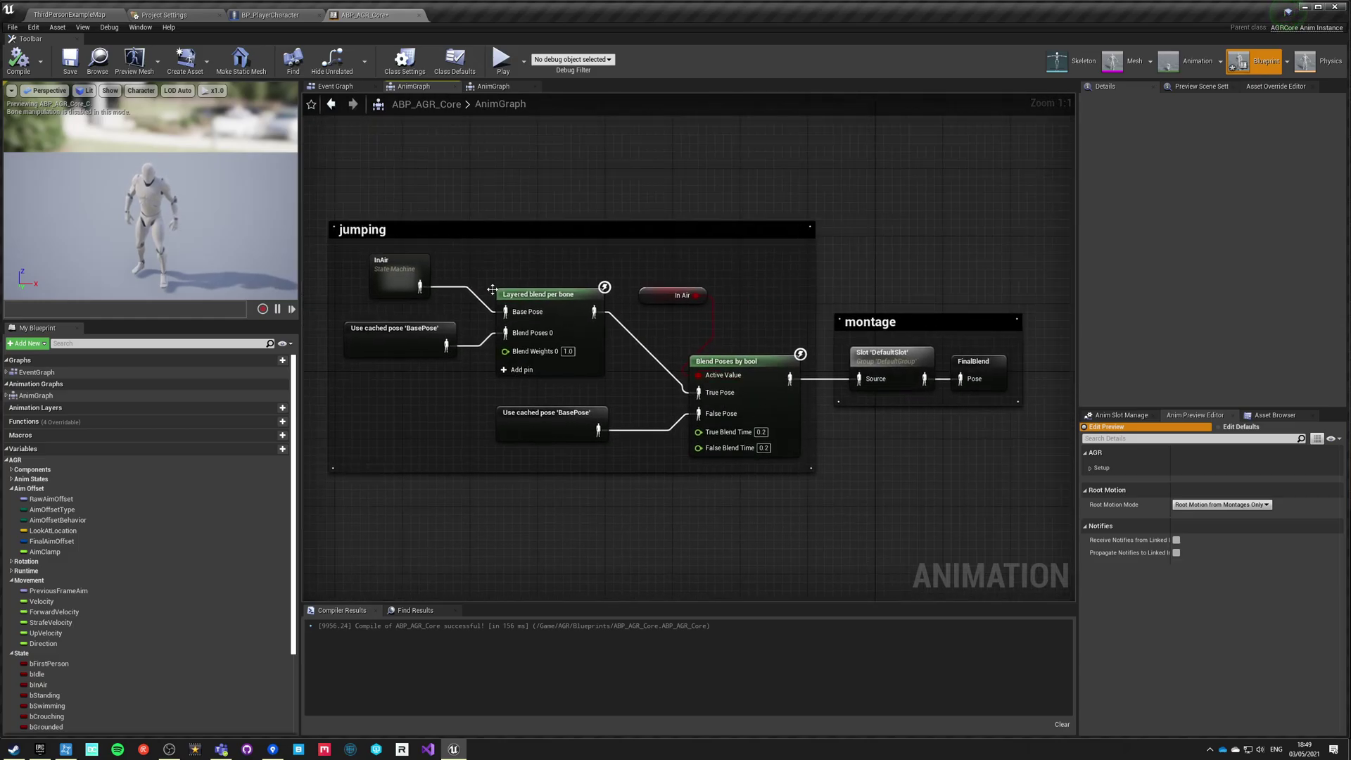
pyautogui.scroll(-3, 414, 433)
pyautogui.moveTo(471, 441); pyautogui.dragTo(511, 427, button='right')
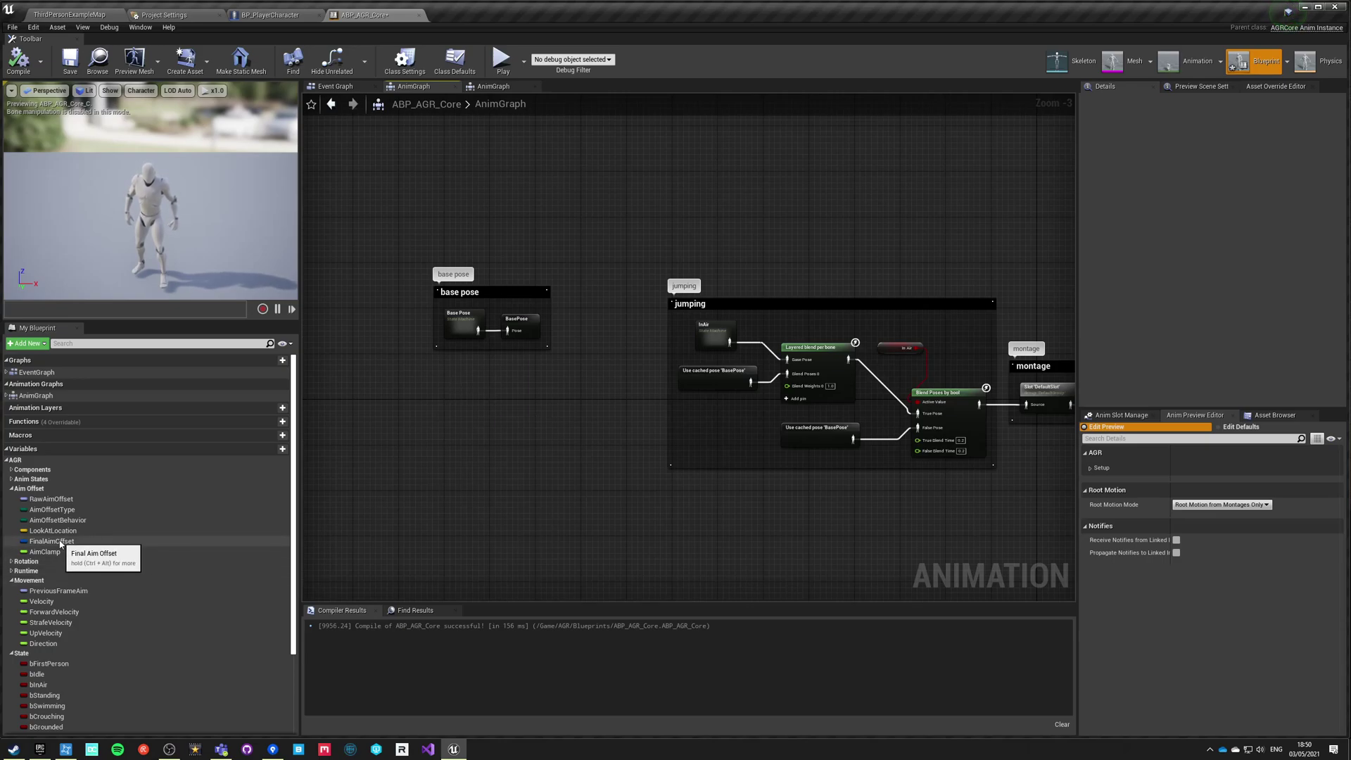
# Expand the Anim States variable category, return to BP_PlayerCharacter and save all modified assets.
pyautogui.click(31, 479)
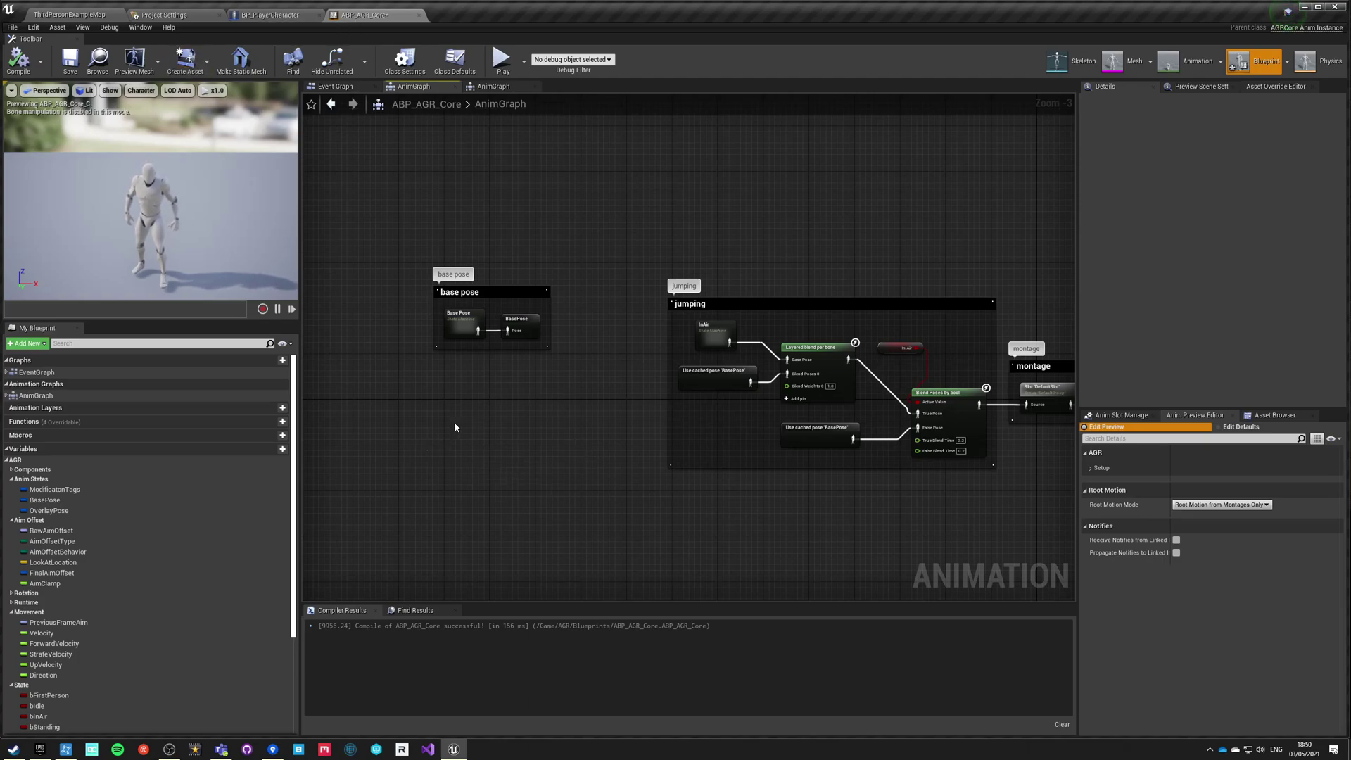
pyautogui.click(270, 15)
pyautogui.hotkey('ctrl', 'shift', 's')
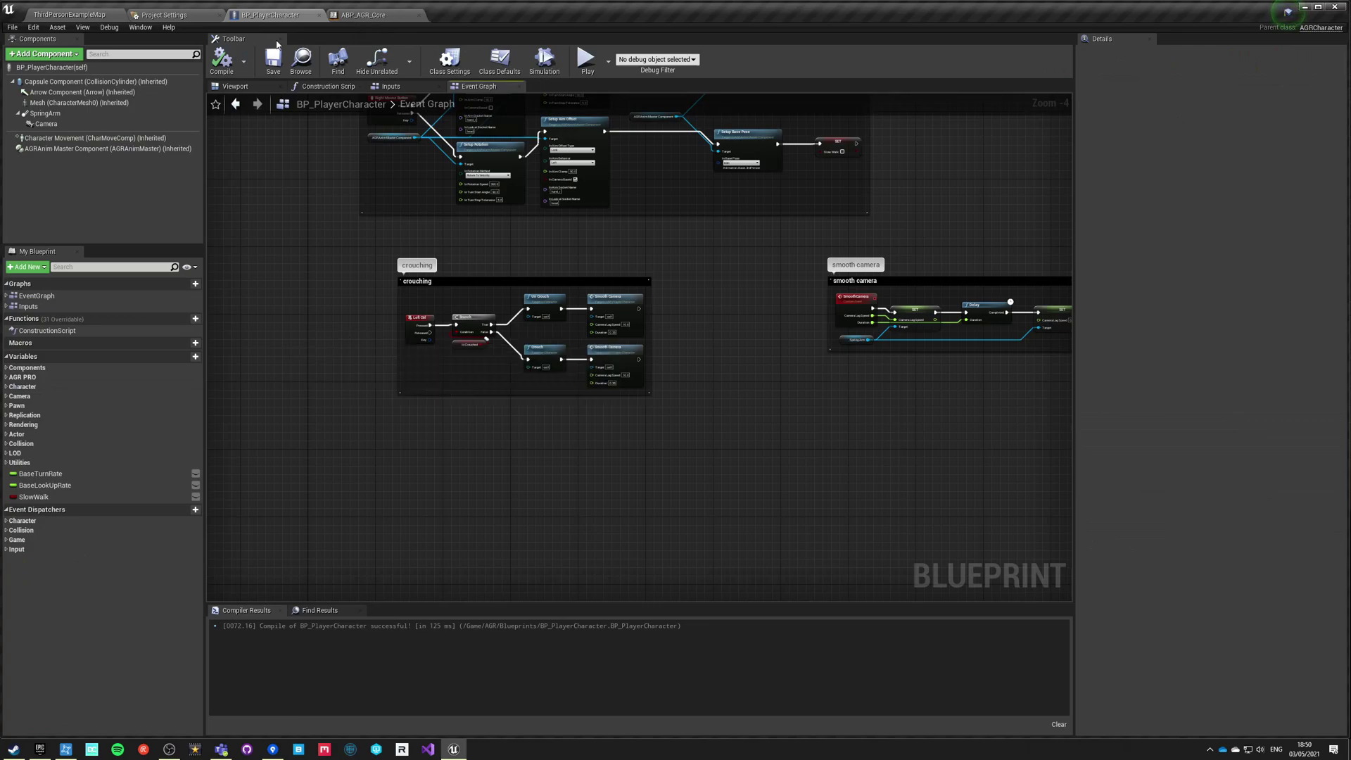
# Filter the level editor's AnimStarterPack folder for "idle" and open Idle_Pistol, Idle_Rifle_Hip and Idle_Rifle_Ironsights together.
pyautogui.click(54, 17)
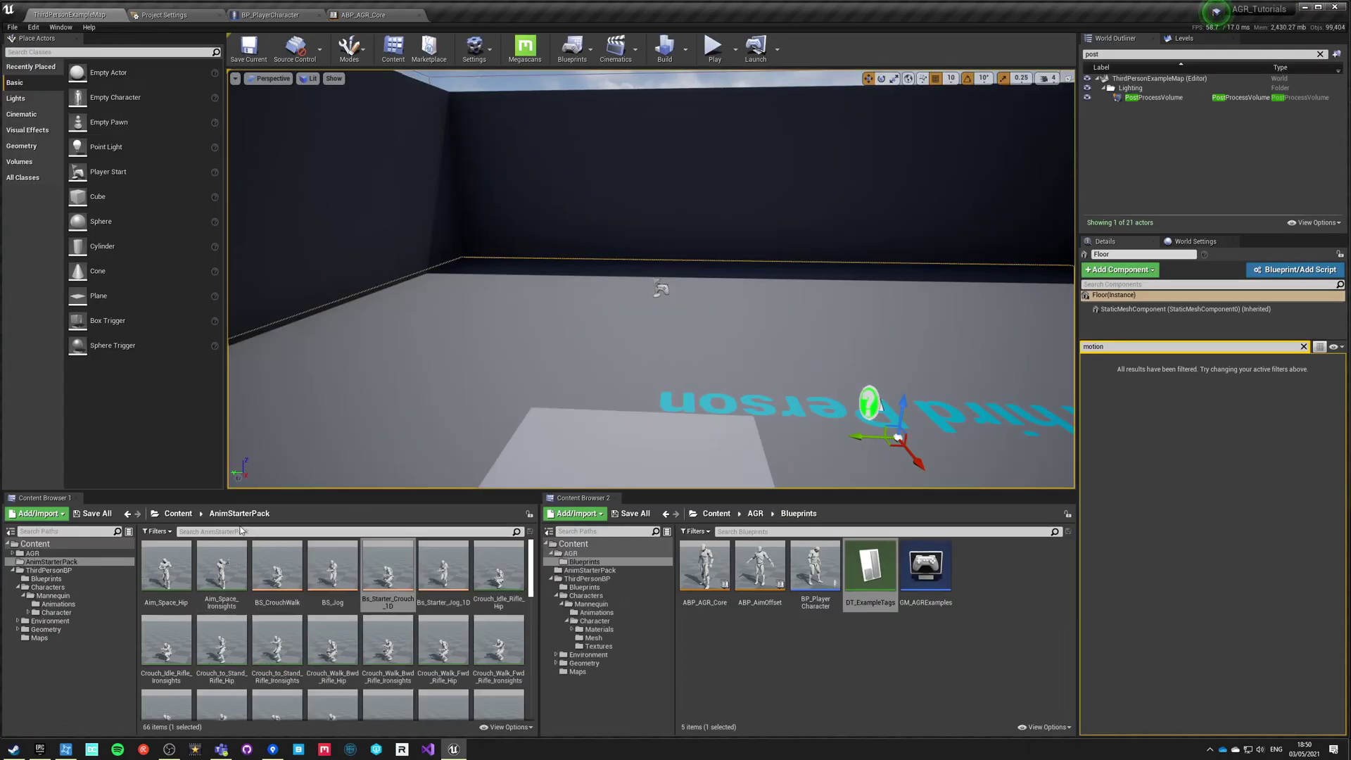
pyautogui.click(166, 569)
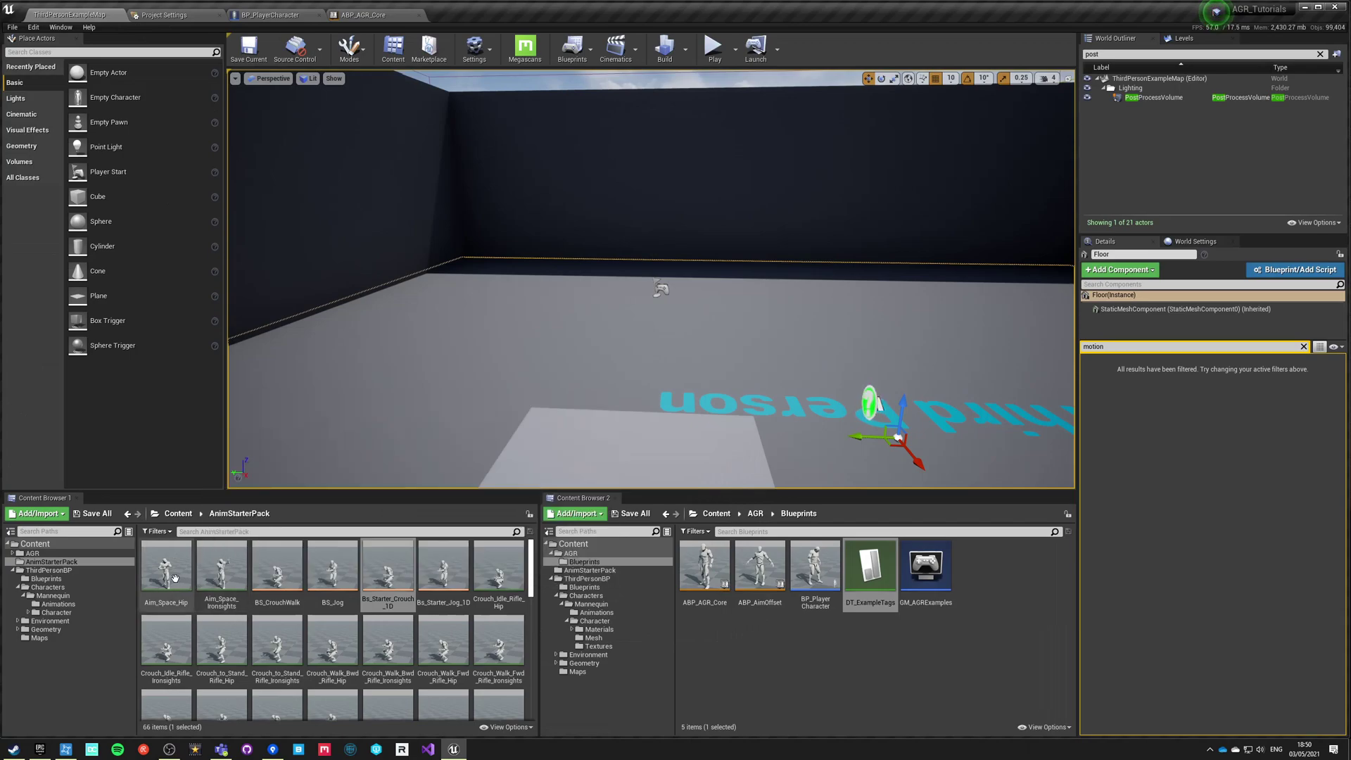
pyautogui.click(241, 532)
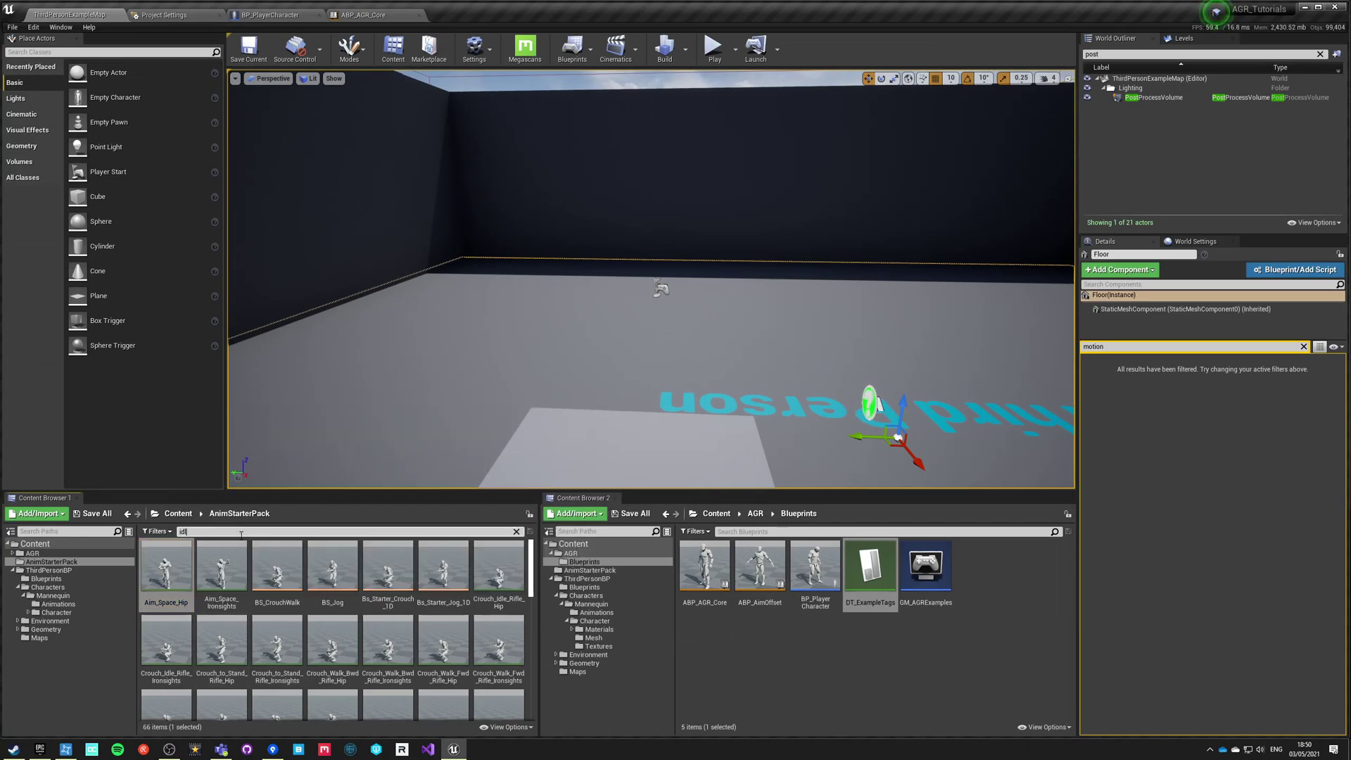
pyautogui.write('idle')
pyautogui.click(280, 567)
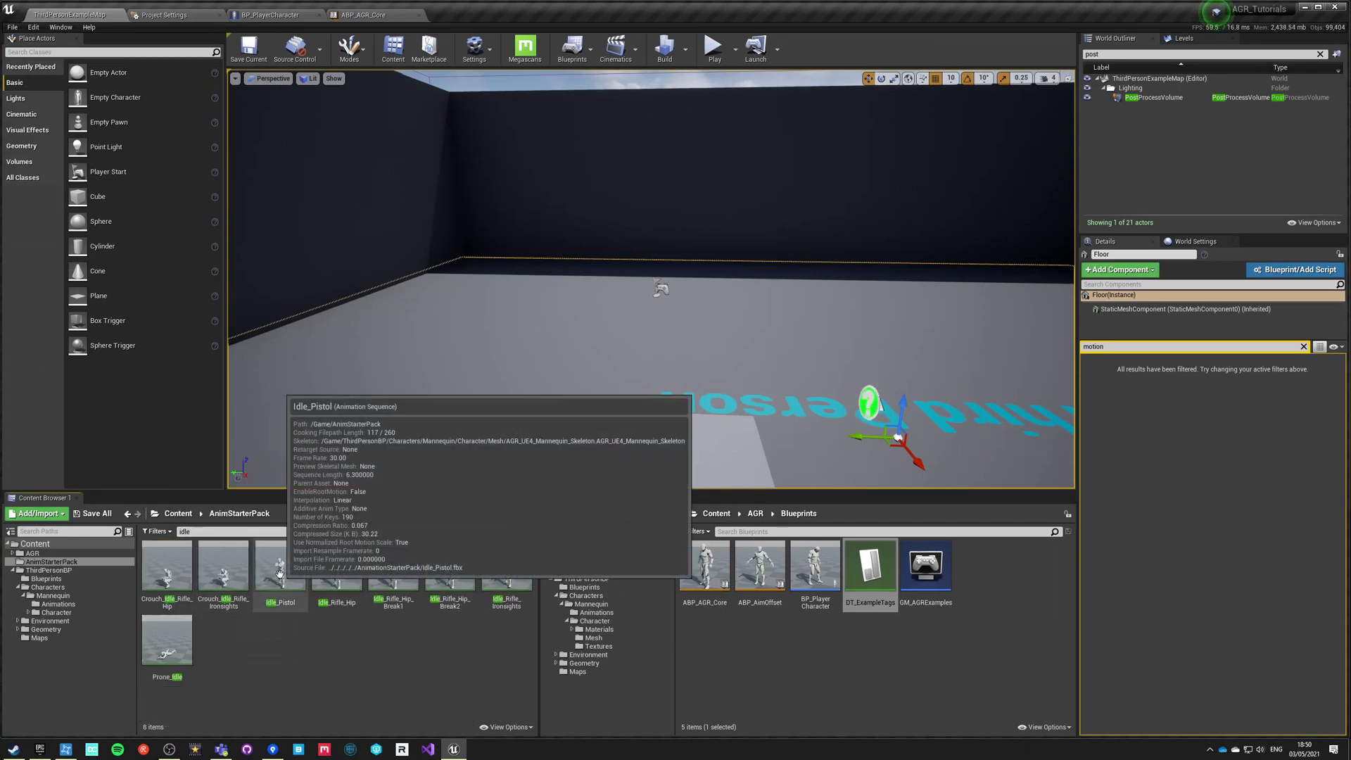
pyautogui.keyDown('ctrl'); pyautogui.click(336, 570); pyautogui.keyUp('ctrl')
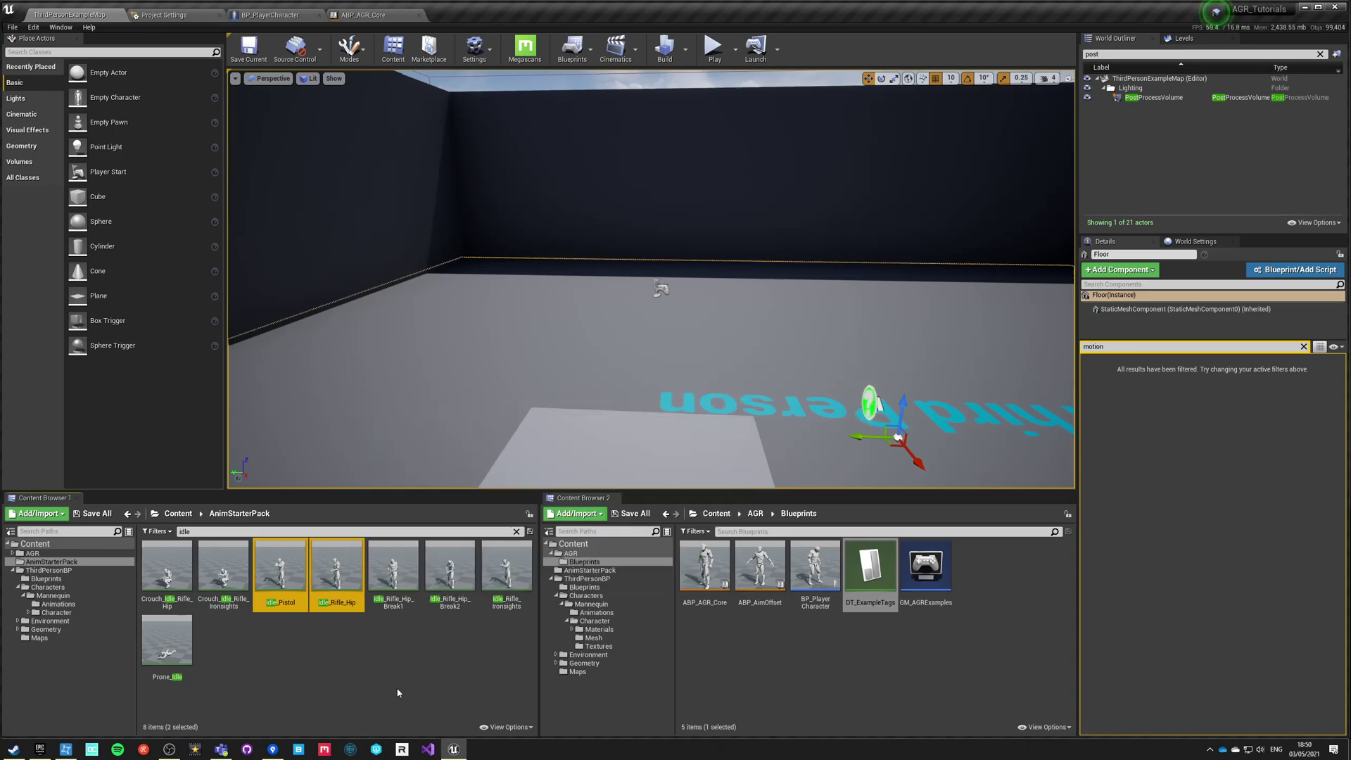
pyautogui.keyDown('ctrl'); pyautogui.click(169, 646); pyautogui.keyUp('ctrl')
pyautogui.rightClick(297, 602)
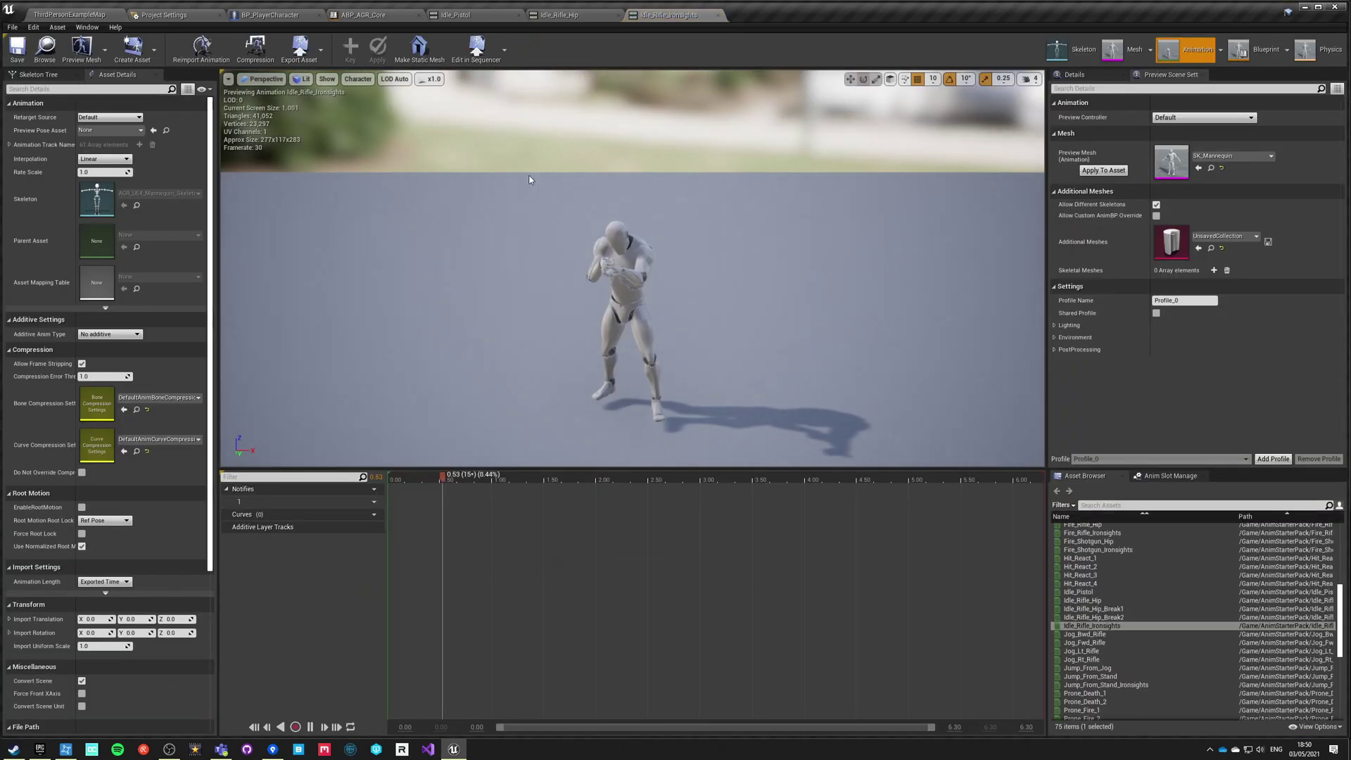
# Preview the rifle ironsights, rifle hip and pistol idle animations, and close all three animation editors.
pyautogui.moveTo(633, 267); pyautogui.dragTo(714, 275, button='right')
pyautogui.click(566, 15)
pyautogui.moveTo(483, 296); pyautogui.dragTo(472, 239)
pyautogui.click(478, 15)
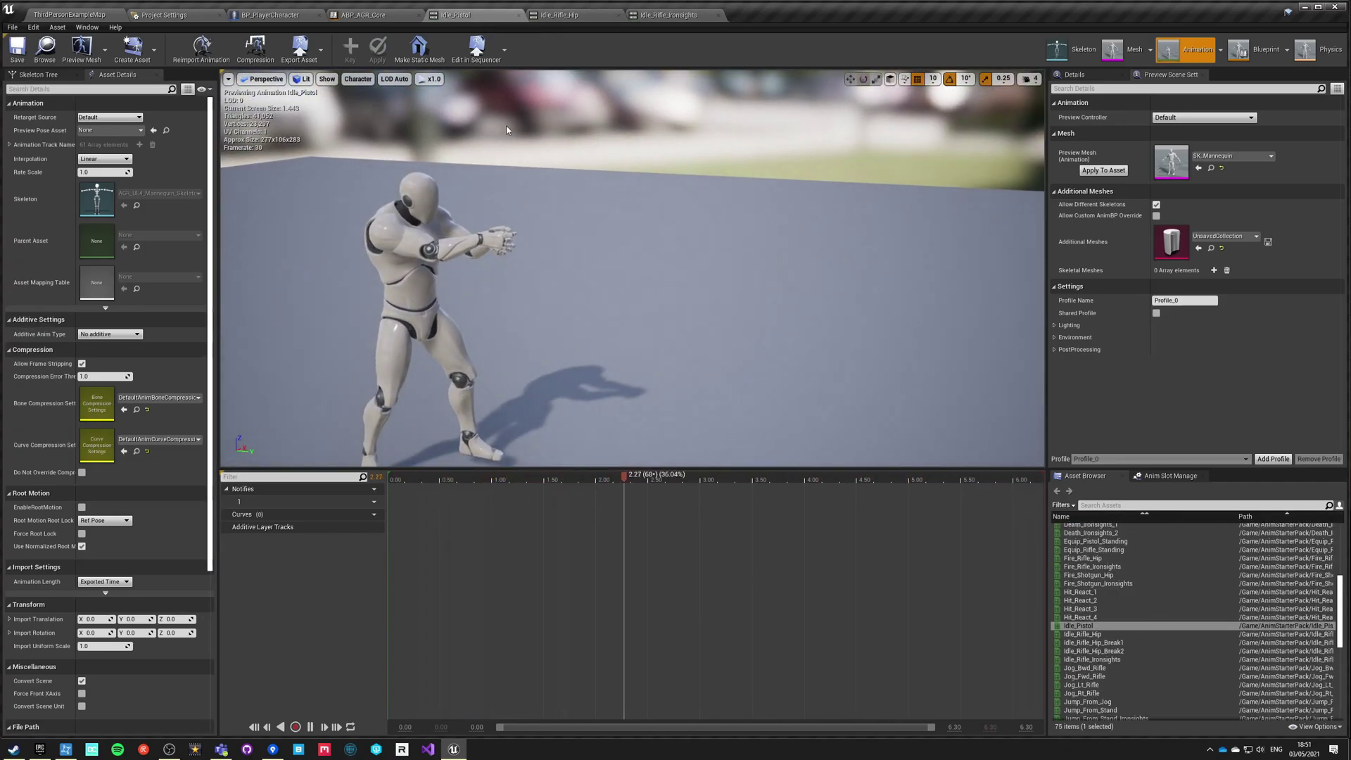
pyautogui.click(518, 15)
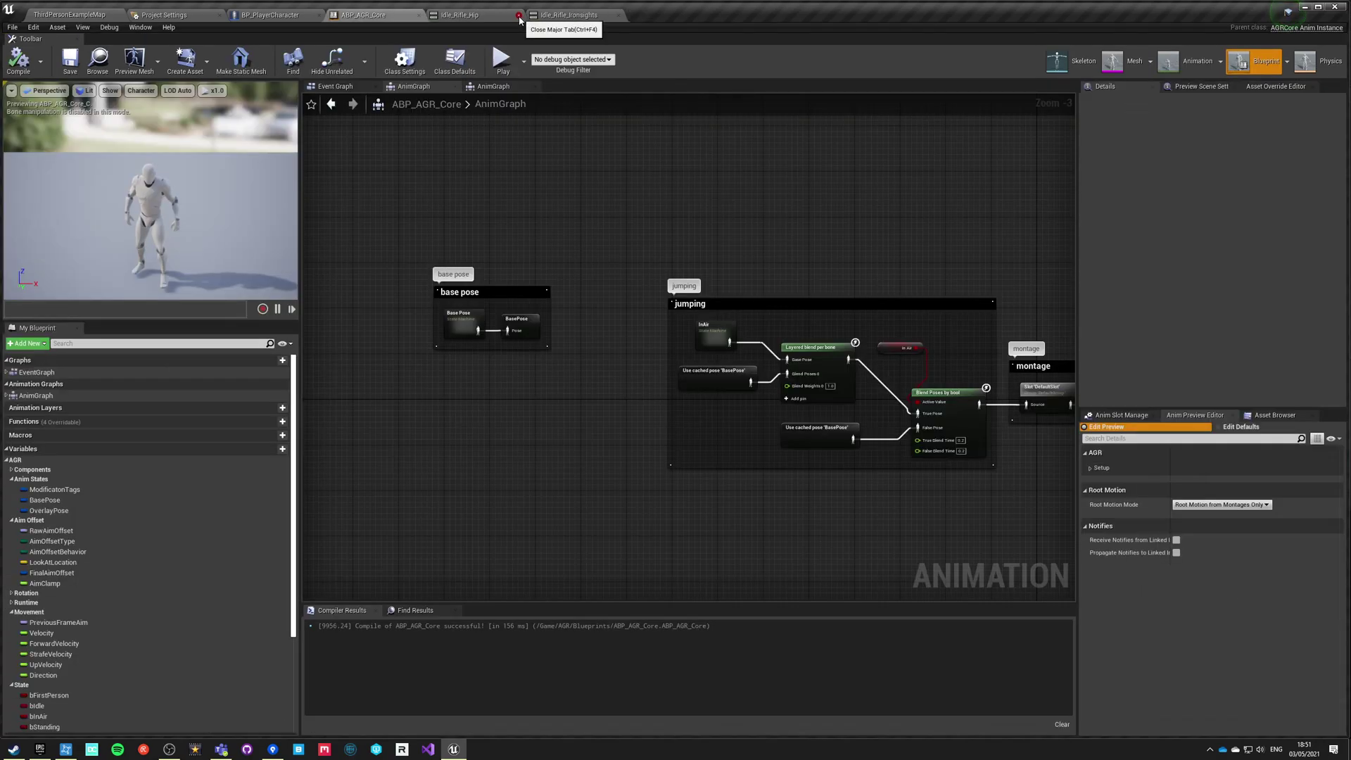
pyautogui.click(518, 15)
pyautogui.click(518, 15)
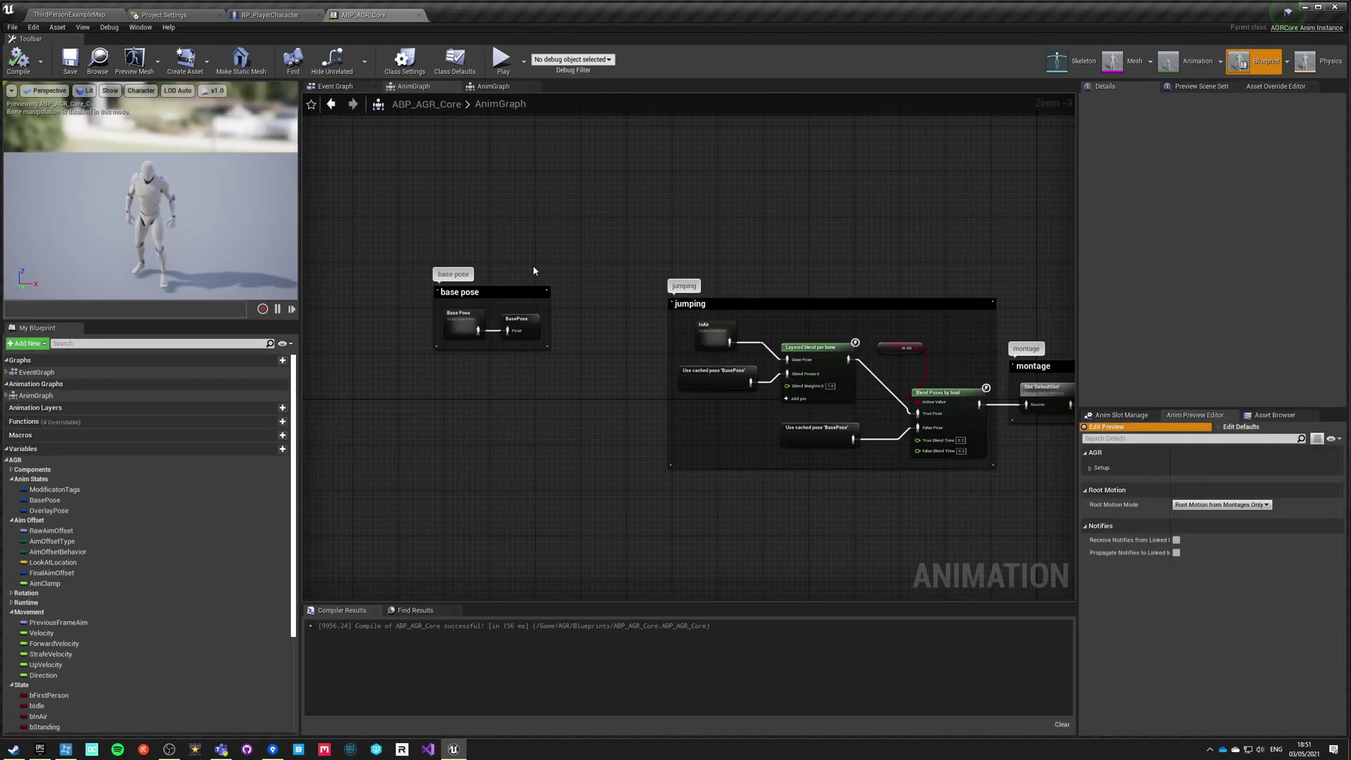
# Add a keyboard 1 event node in the empty area below the crouching group of BP_PlayerCharacter's Event Graph.
pyautogui.click(276, 10)
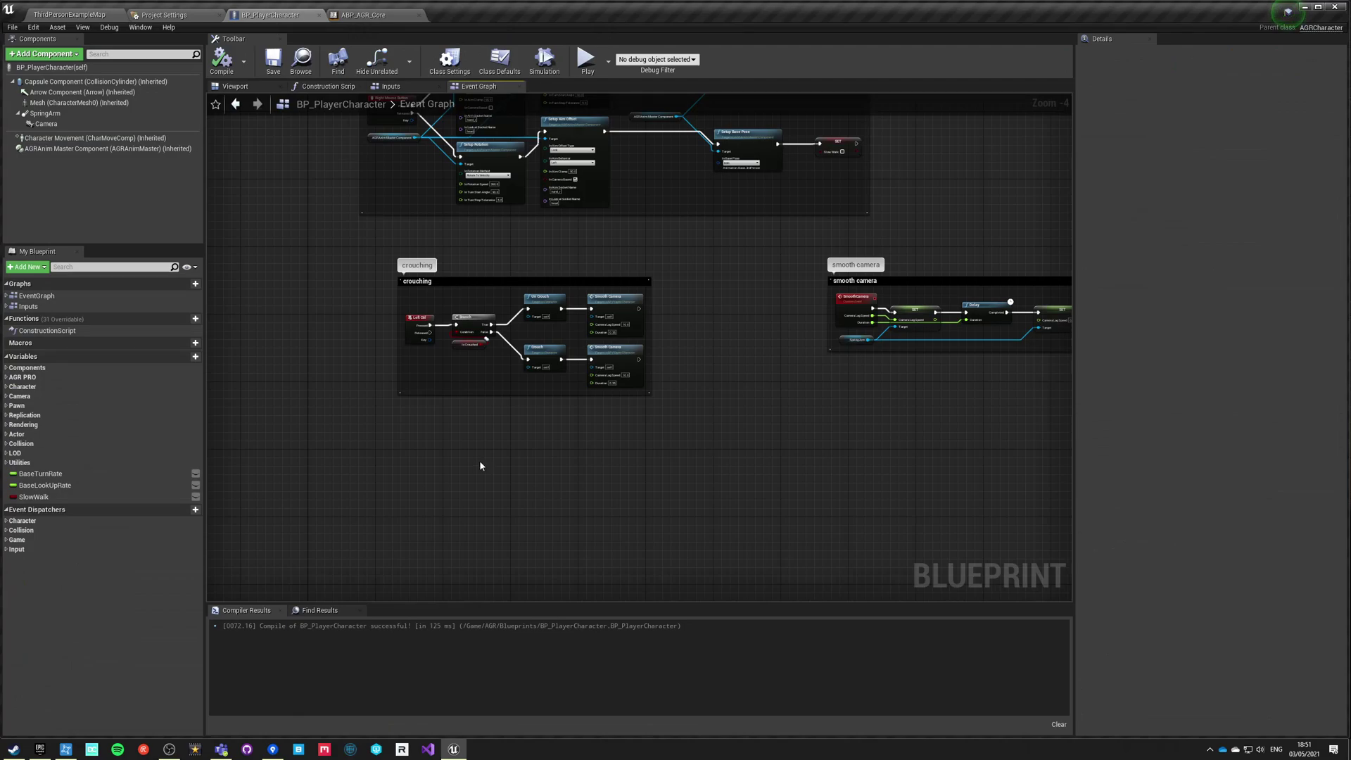
pyautogui.scroll(-1, 480, 466)
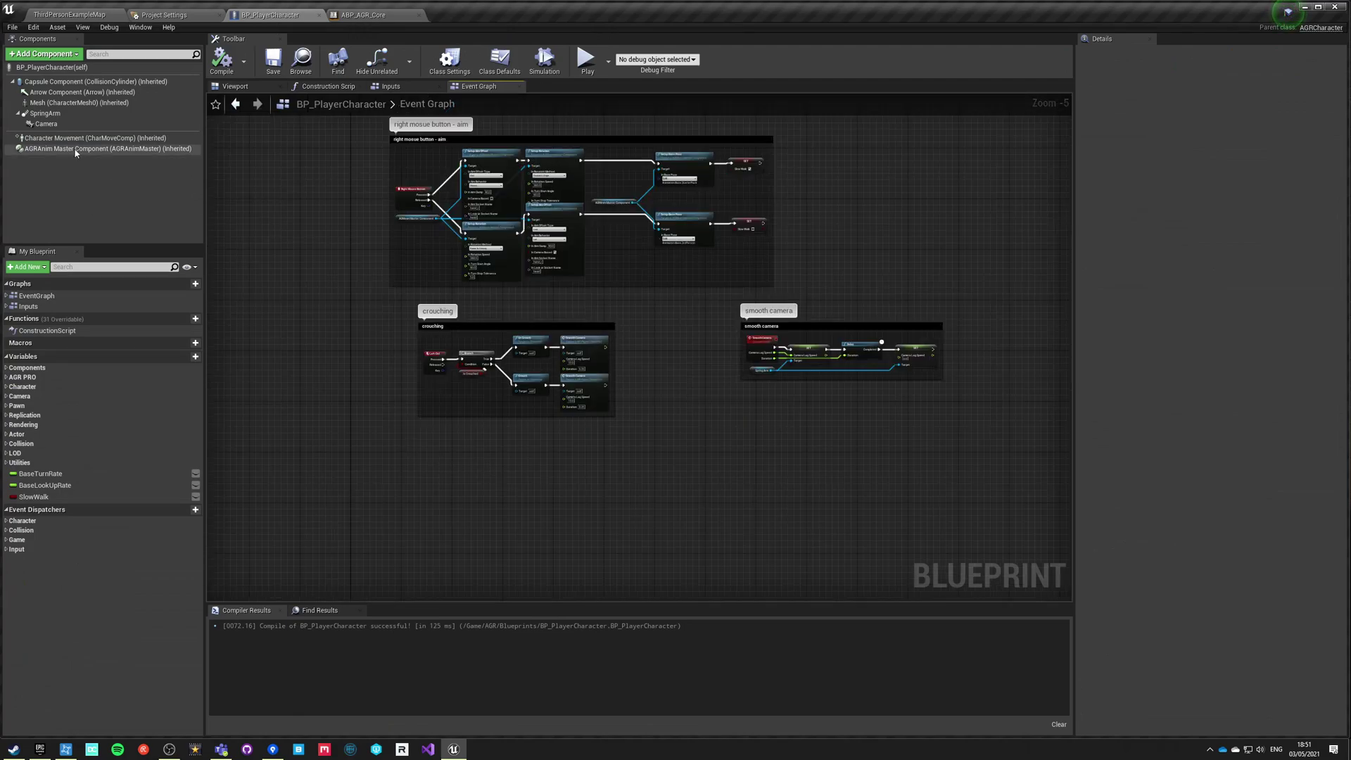
pyautogui.moveTo(376, 491); pyautogui.dragTo(359, 391, button='right')
pyautogui.scroll(3, 401, 371)
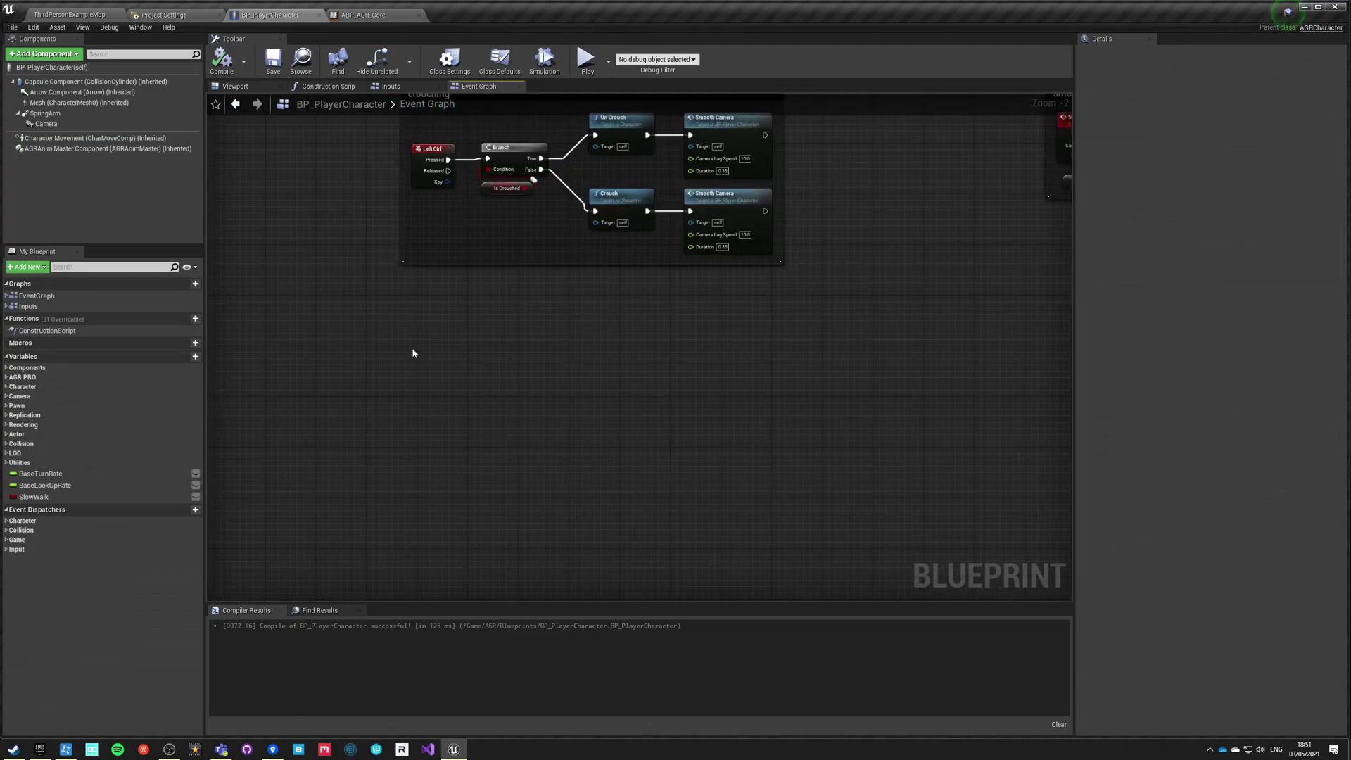
pyautogui.click(92, 138)
pyautogui.rightClick(386, 377)
pyautogui.write('1')
pyautogui.click(407, 428)
pyautogui.click(389, 451)
pyautogui.moveTo(383, 455); pyautogui.dragTo(394, 409, button='right')
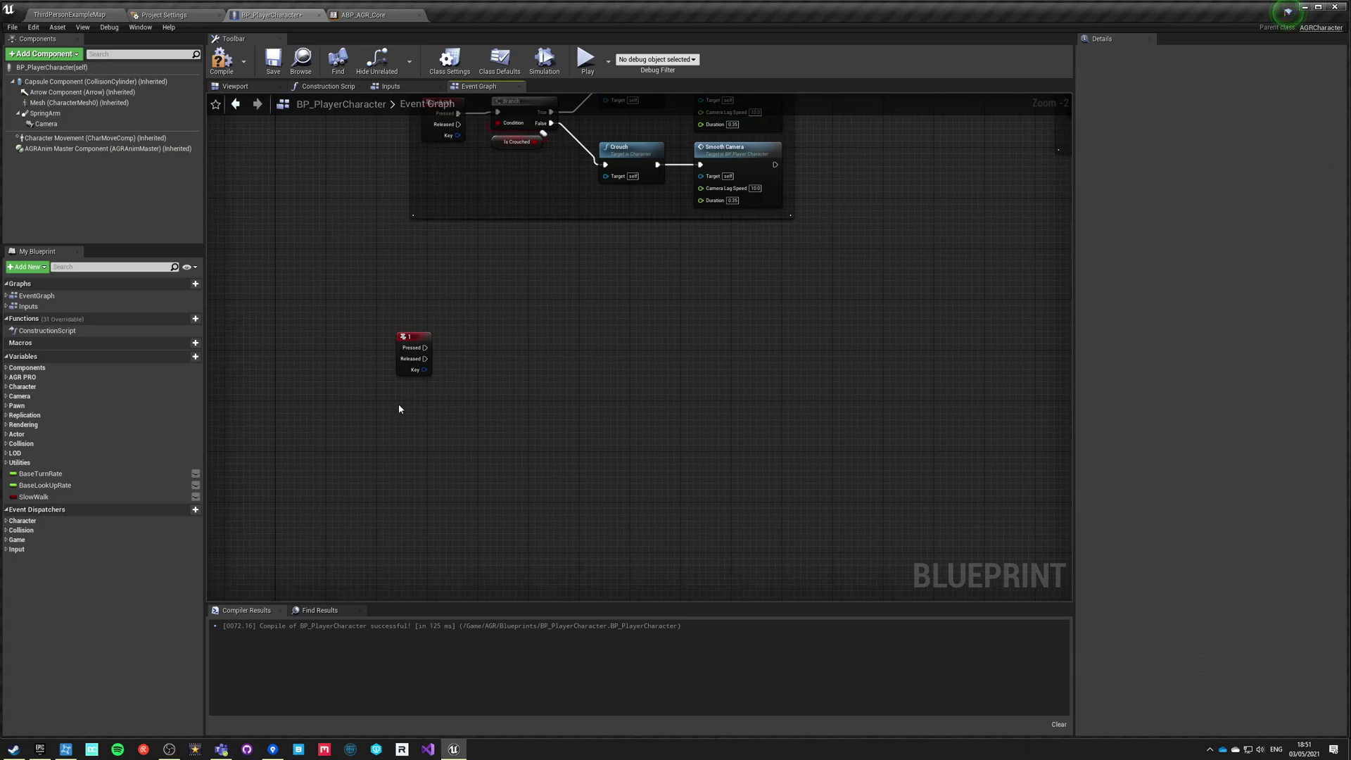
# Add keyboard 2 and 3 event nodes in a column below the keyboard 1 event.
pyautogui.rightClick(399, 408)
pyautogui.write('2')
pyautogui.press('Return')
pyautogui.rightClick(404, 489)
pyautogui.write('3')
pyautogui.press('Return')
pyautogui.click(288, 525)
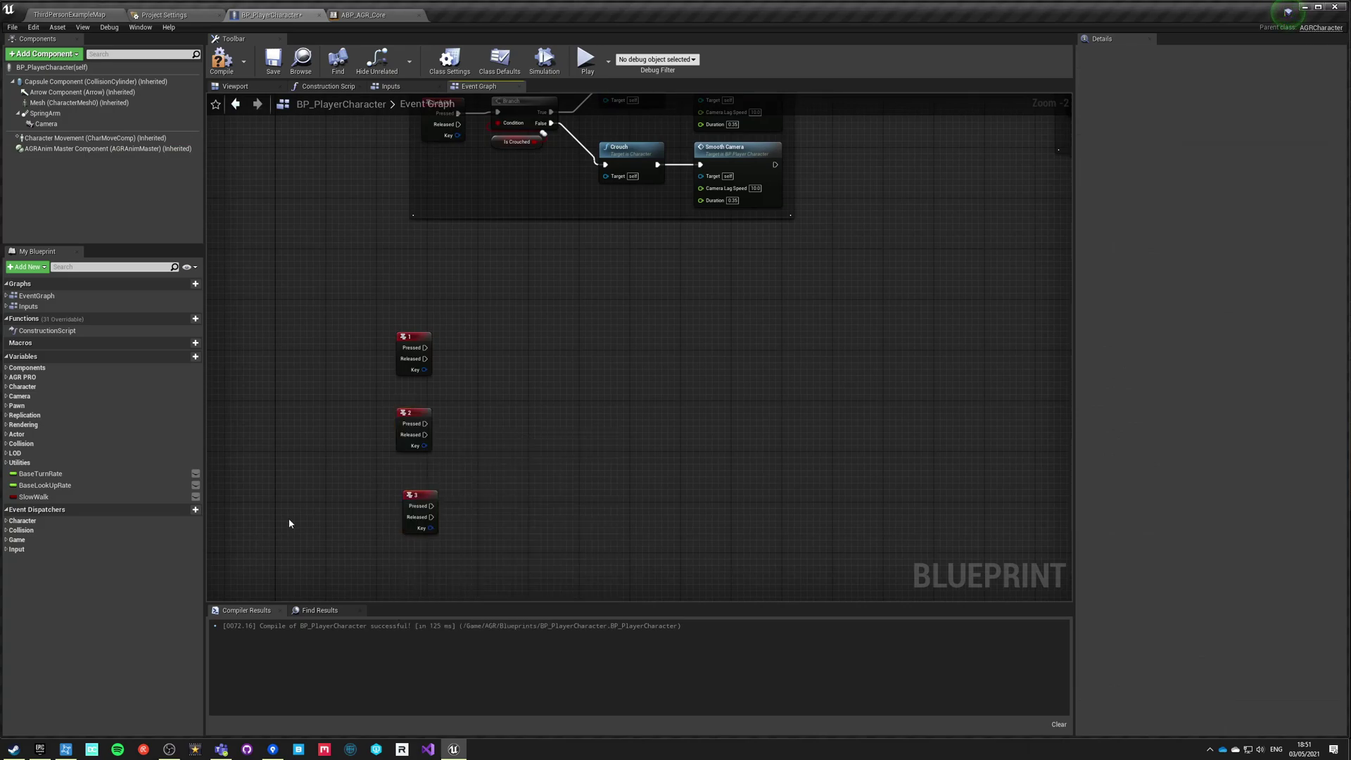
# Place an AGRAnim Master Component reference below the key 3 event and create a Setup Overlay Pose call from it.
pyautogui.moveTo(288, 524); pyautogui.dragTo(322, 399, button='right')
pyautogui.scroll(2, 321, 396)
pyautogui.moveTo(56, 148); pyautogui.dragTo(322, 461)
pyautogui.moveTo(416, 454); pyautogui.dragTo(480, 245)
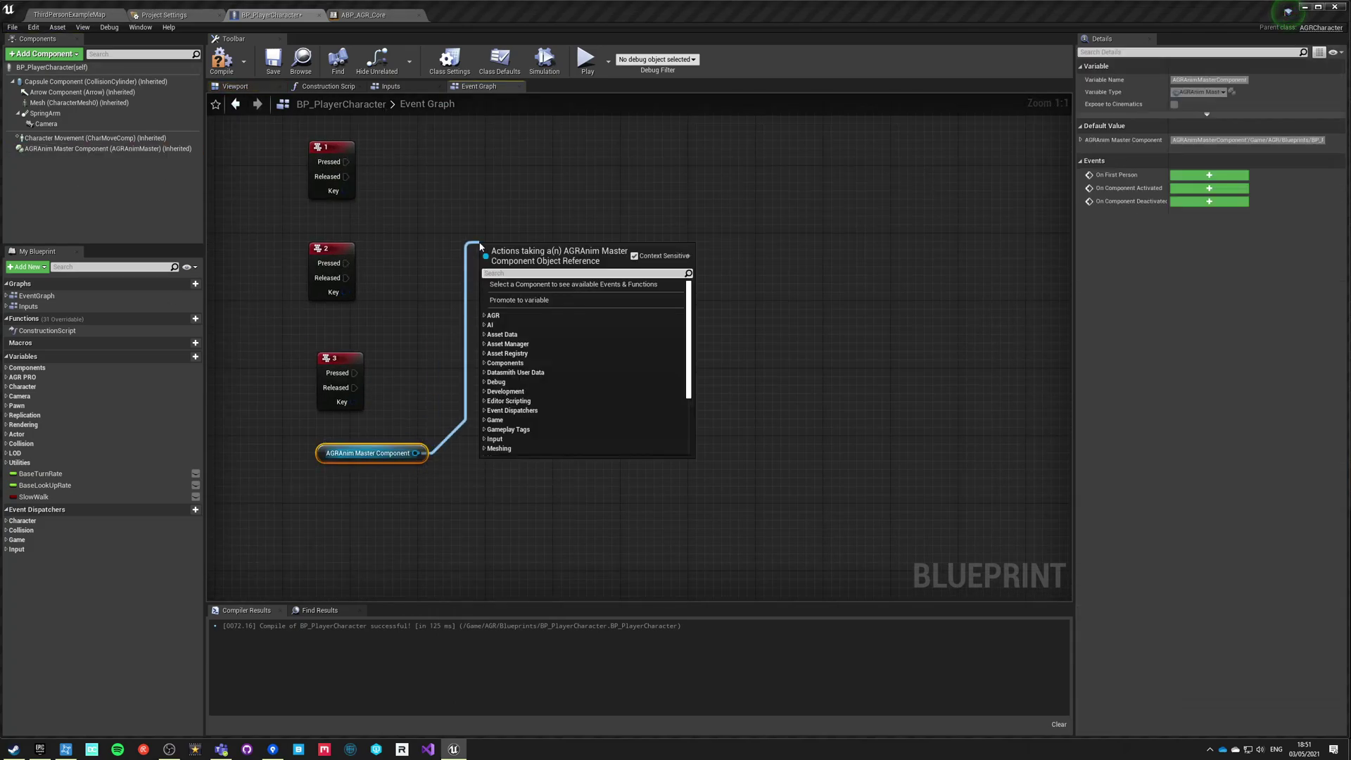
pyautogui.write('setup overp')
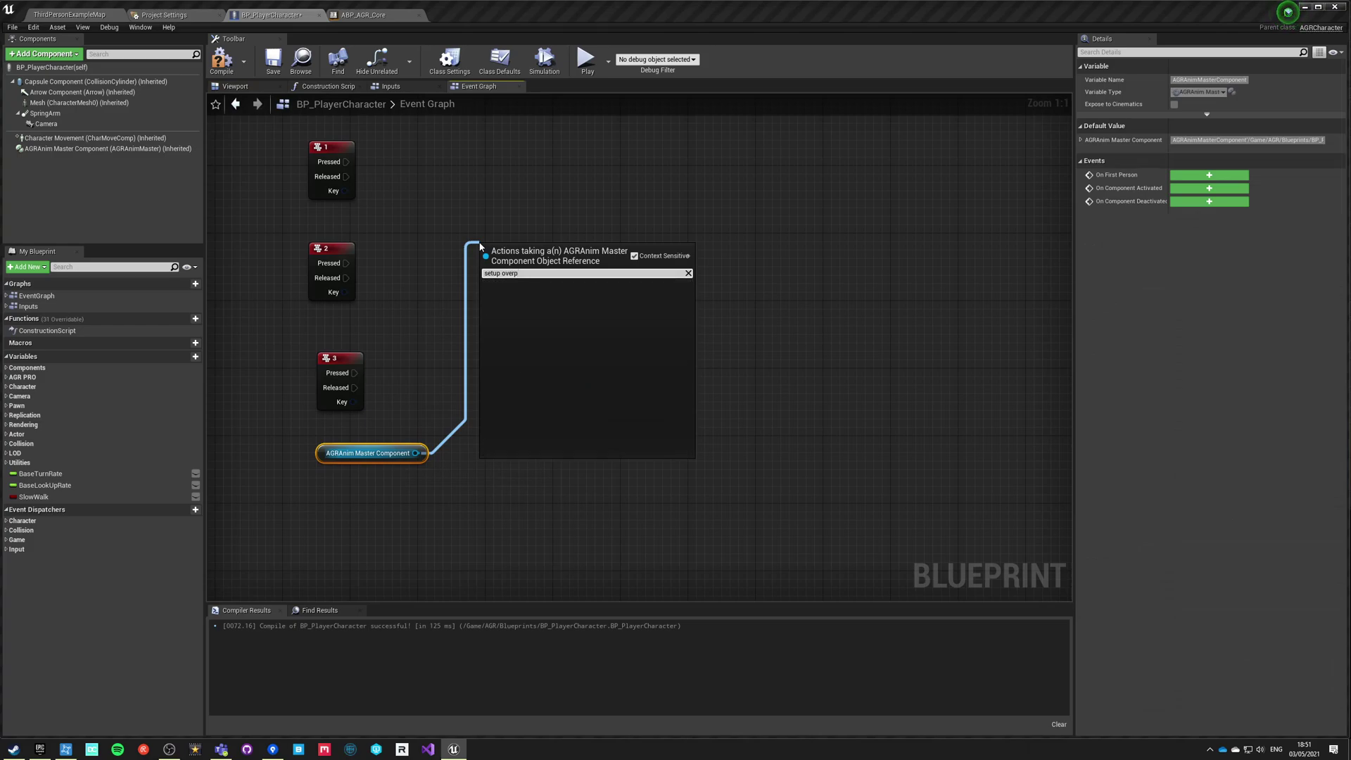
pyautogui.press('BackSpace')
pyautogui.write('lay')
pyautogui.press('Return')
# Position the Setup Overlay Pose node beside the key 1 event and connect that key's Pressed output to it.
pyautogui.moveTo(521, 249); pyautogui.dragTo(537, 132)
pyautogui.moveTo(481, 122); pyautogui.dragTo(504, 253, button='right')
pyautogui.moveTo(573, 257); pyautogui.dragTo(575, 271)
pyautogui.moveTo(368, 293); pyautogui.dragTo(562, 282)
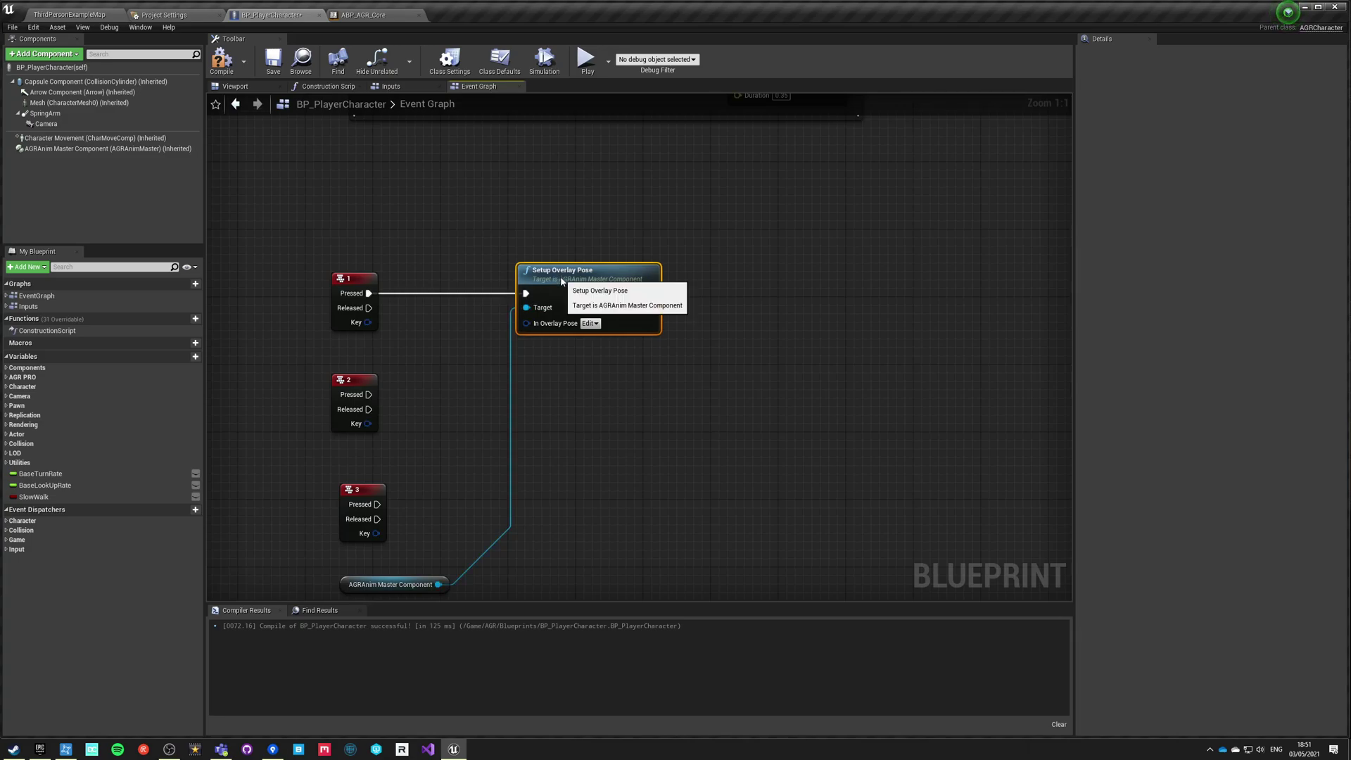
# Paste two copies of the Setup Overlay Pose node, aligning one beside key 2 and one beside key 3.
pyautogui.click(524, 400)
pyautogui.hotkey('ctrl', 'v')
pyautogui.moveTo(551, 424); pyautogui.dragTo(535, 381)
pyautogui.click(525, 496)
pyautogui.hotkey('ctrl', 'v')
pyautogui.moveTo(547, 511); pyautogui.dragTo(538, 499)
pyautogui.click(452, 466)
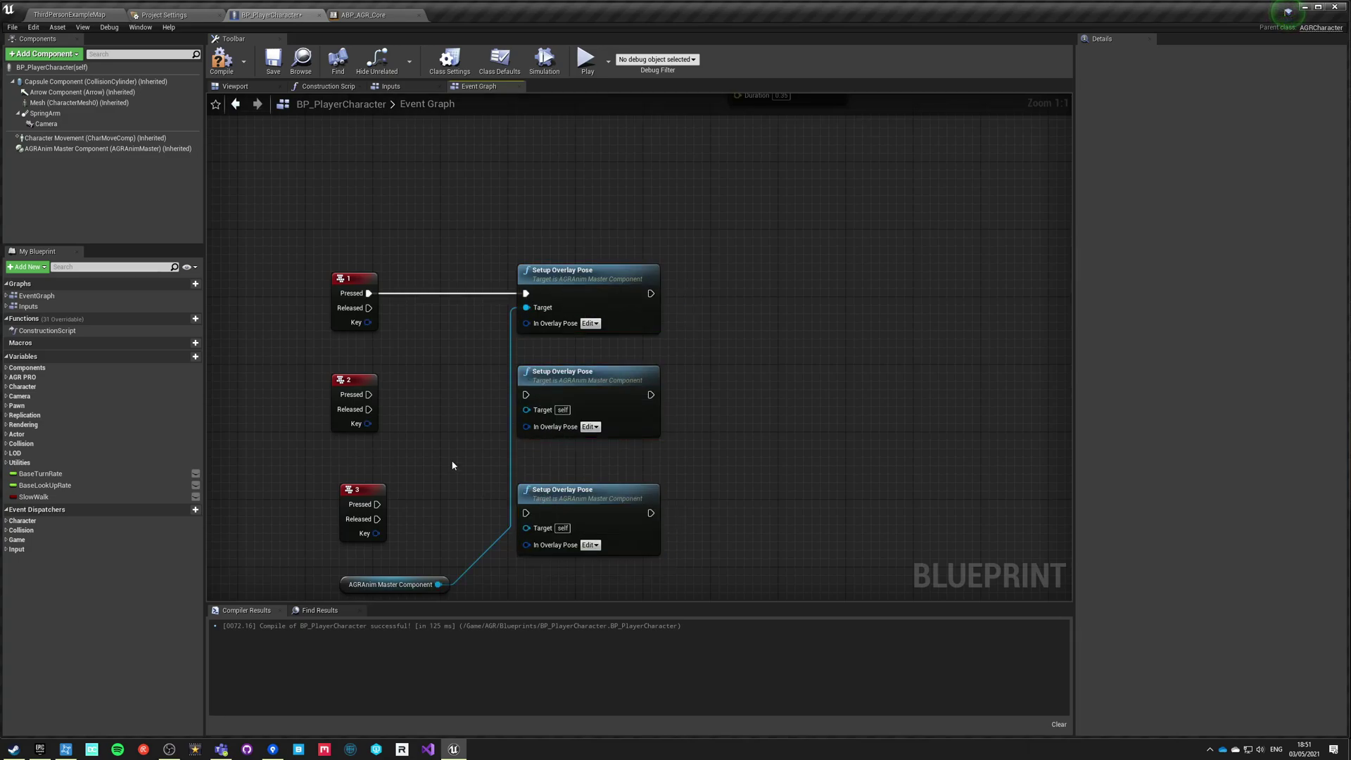
# Connect the Pressed outputs of keys 2 and 3 to their Setup Overlay Pose nodes and compile the blueprint.
pyautogui.moveTo(369, 395); pyautogui.dragTo(526, 395)
pyautogui.moveTo(377, 505); pyautogui.dragTo(528, 513)
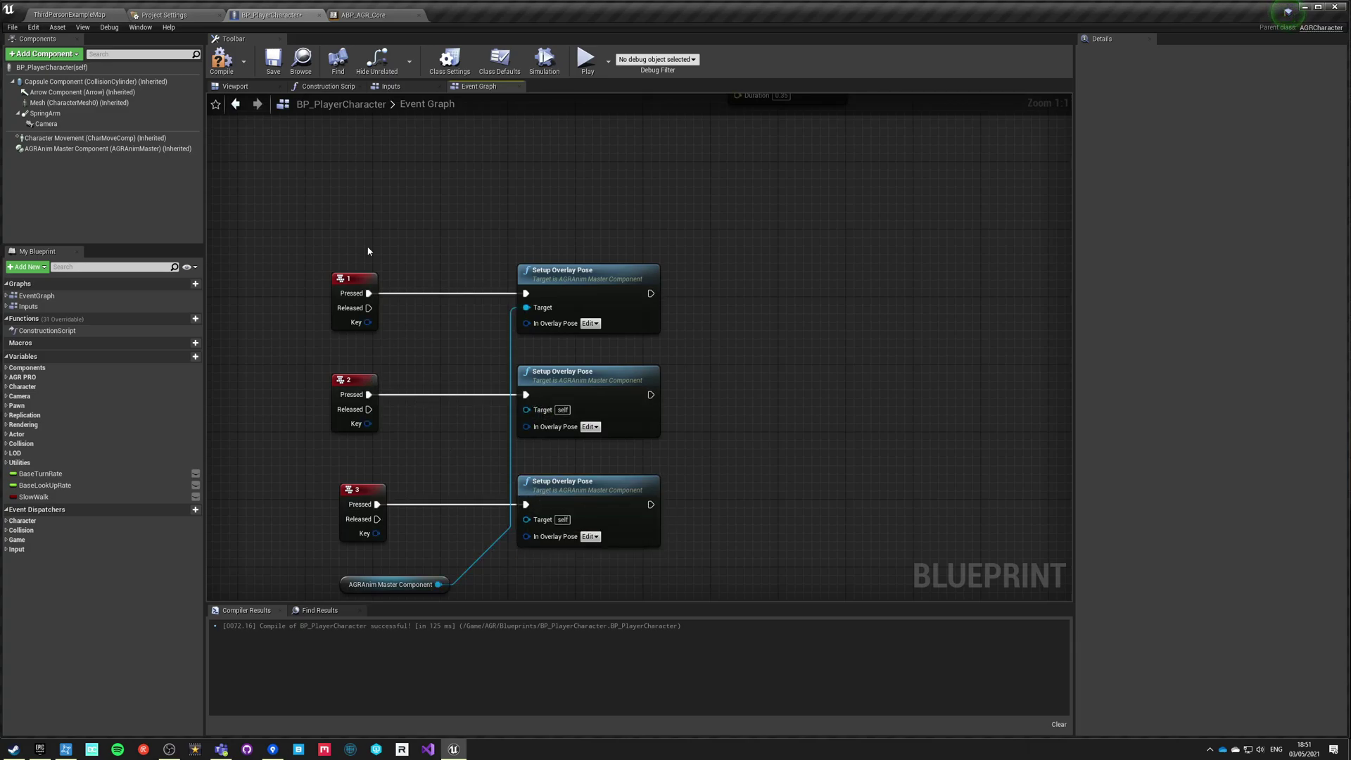
pyautogui.click(221, 60)
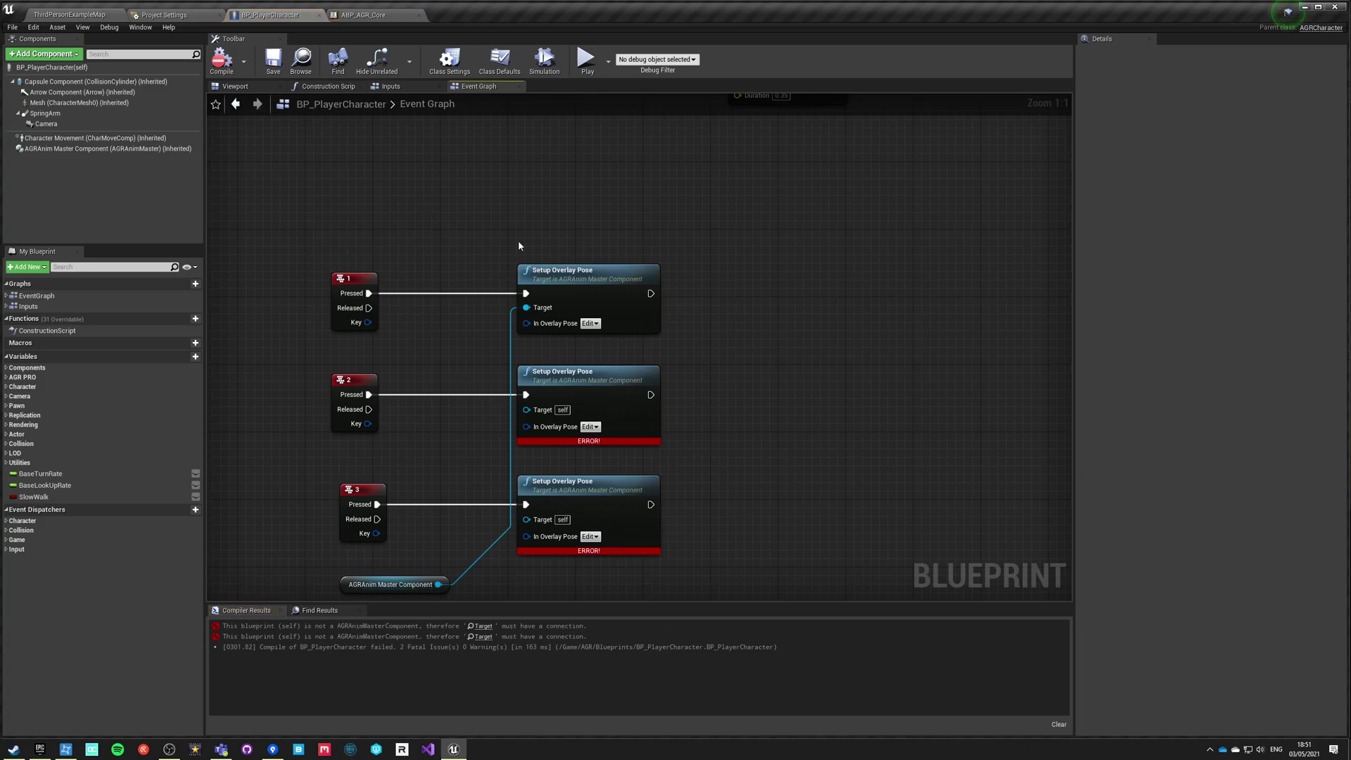
# Connect the AGRAnim Master Component to the Target of the second and third Setup Overlay Pose nodes, and recompile.
pyautogui.moveTo(526, 411); pyautogui.dragTo(527, 499)
pyautogui.click(437, 568)
pyautogui.moveTo(439, 566); pyautogui.dragTo(527, 390)
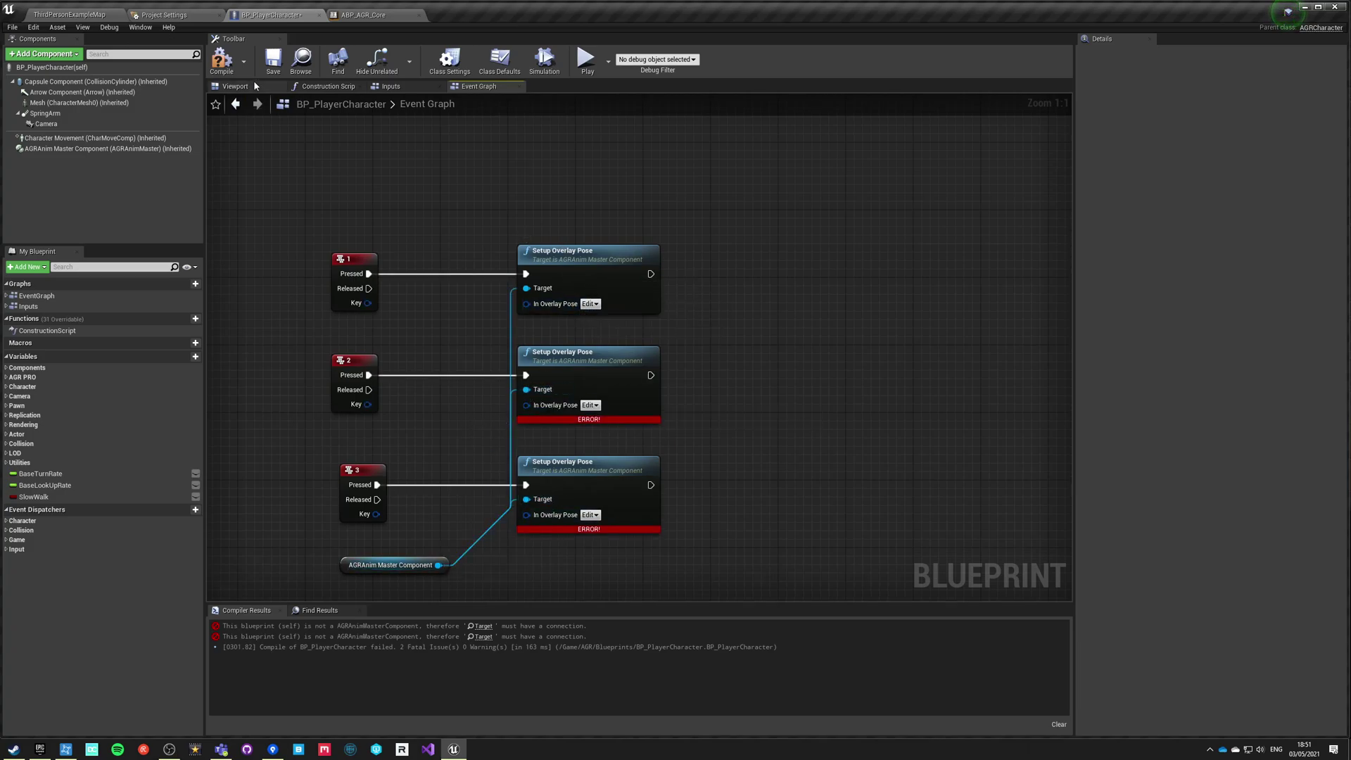
pyautogui.click(222, 60)
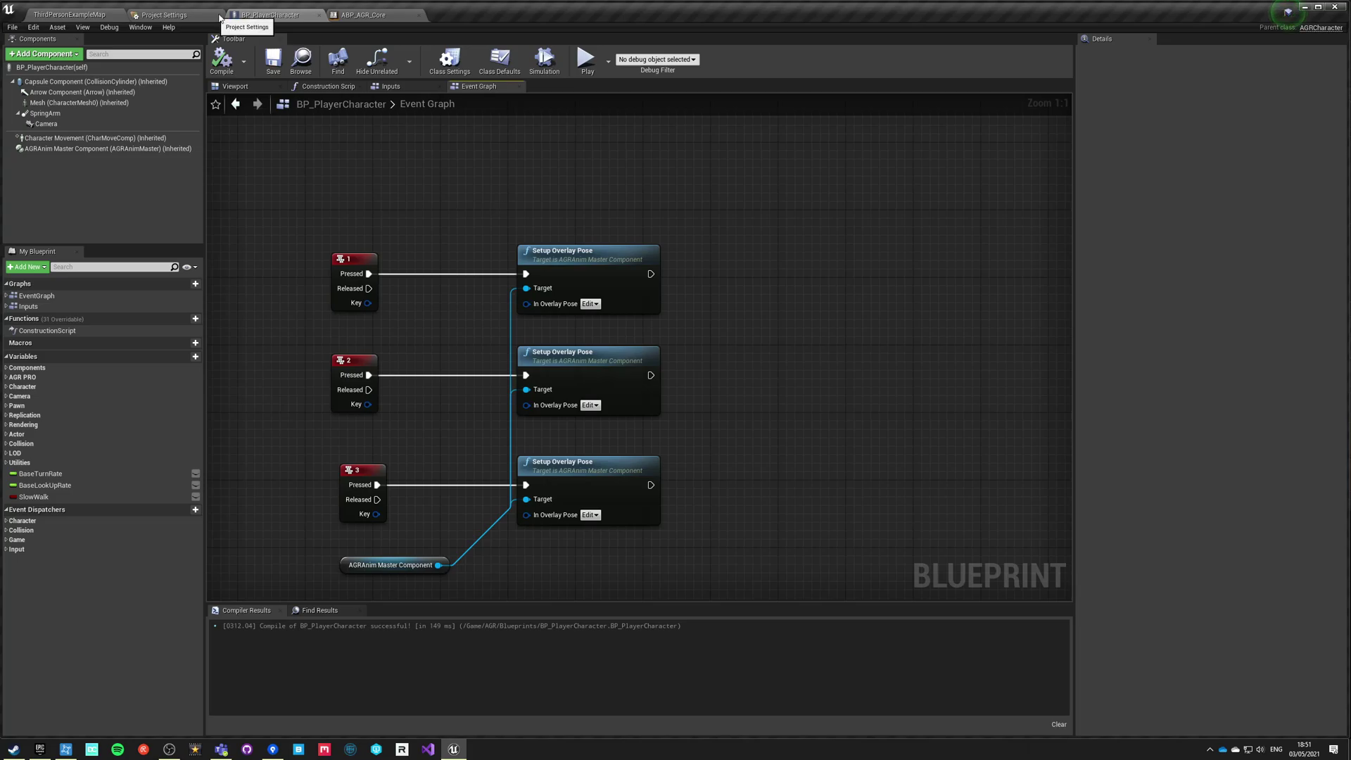
# Return to the level editor and open the DT_ExampleTags data table from the AGR Blueprints folder.
pyautogui.click(358, 16)
pyautogui.click(274, 15)
pyautogui.click(97, 16)
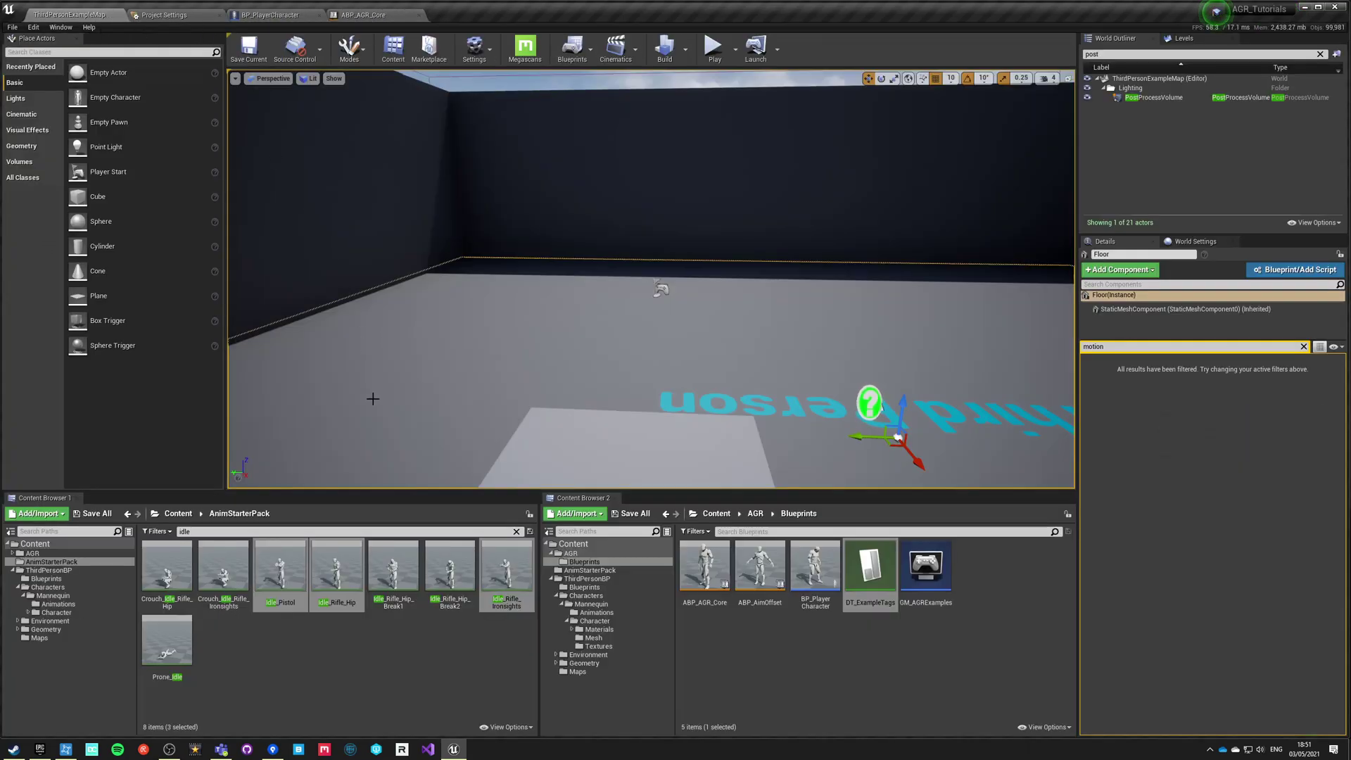
pyautogui.doubleClick(856, 575)
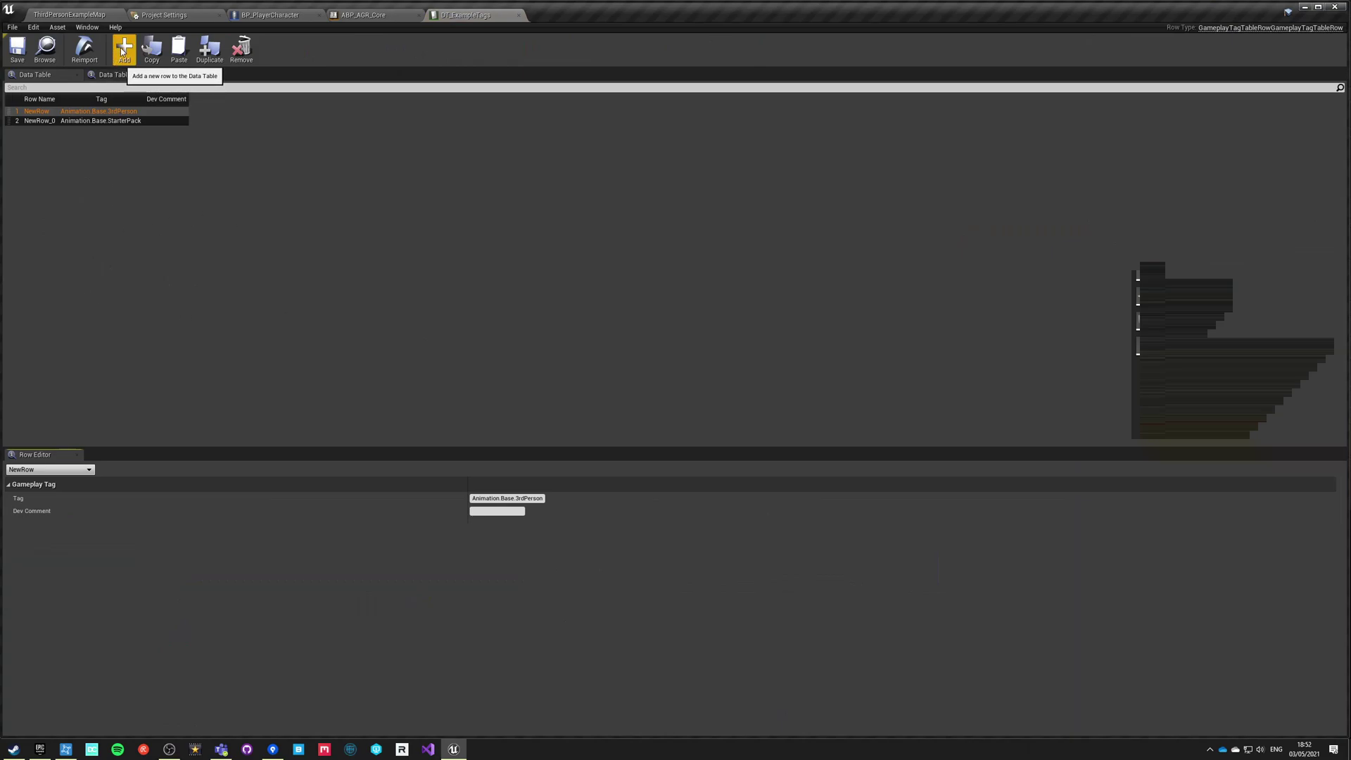
# Add a new row to the data table with the tag Animation.Overlay.Hip.
pyautogui.click(124, 48)
pyautogui.click(492, 499)
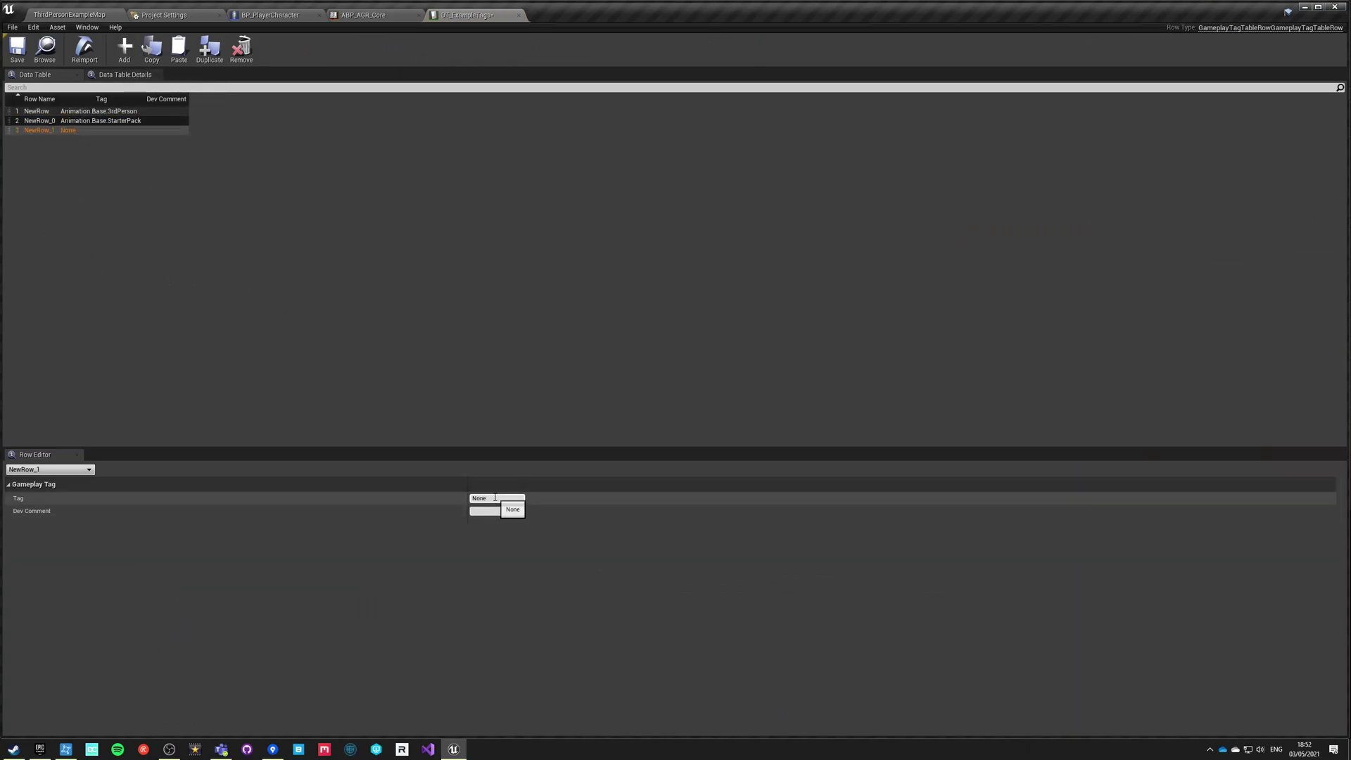
pyautogui.write('Animation.')
pyautogui.write('Overlay.Hip')
pyautogui.press('Return')
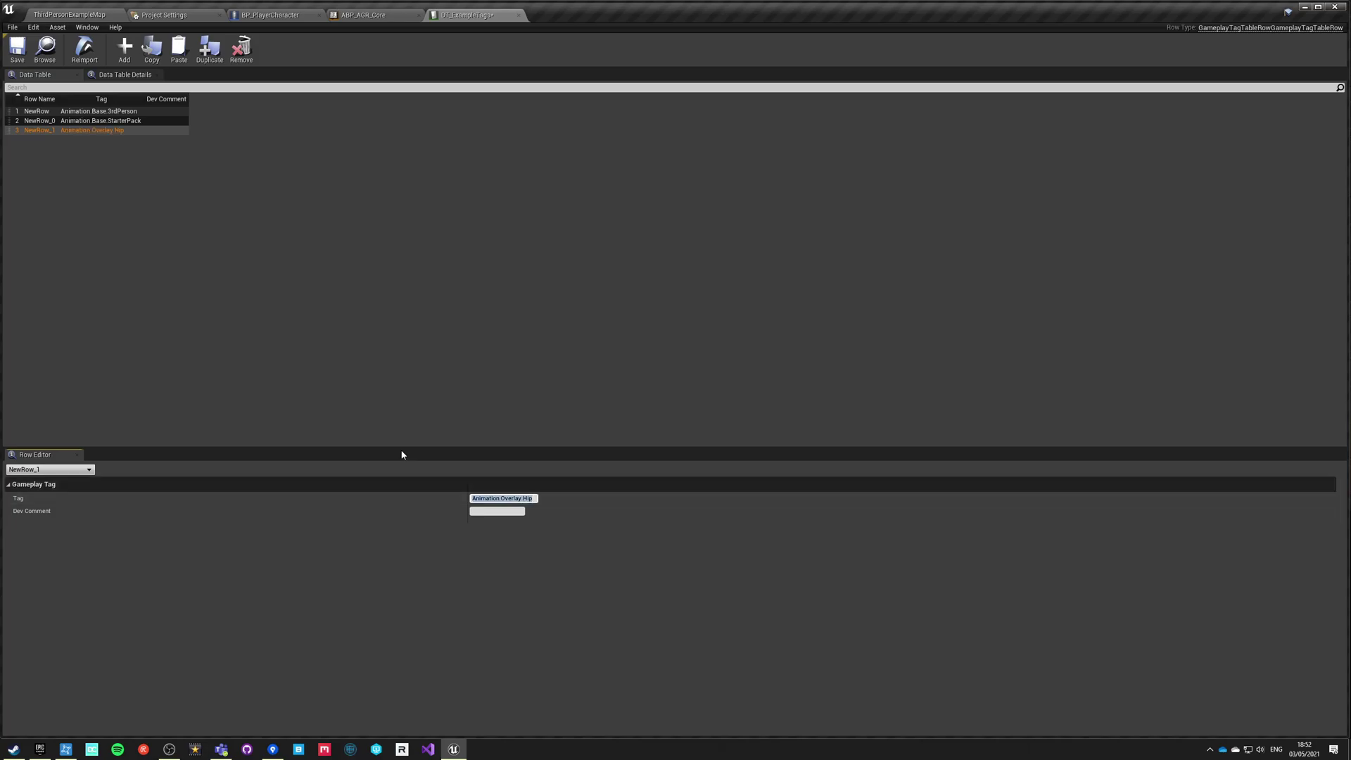
# Duplicate the Animation.Overlay.Hip row and set the copy's tag to Animation.Overlay.Ironsight.
pyautogui.click(210, 48)
pyautogui.doubleClick(542, 499)
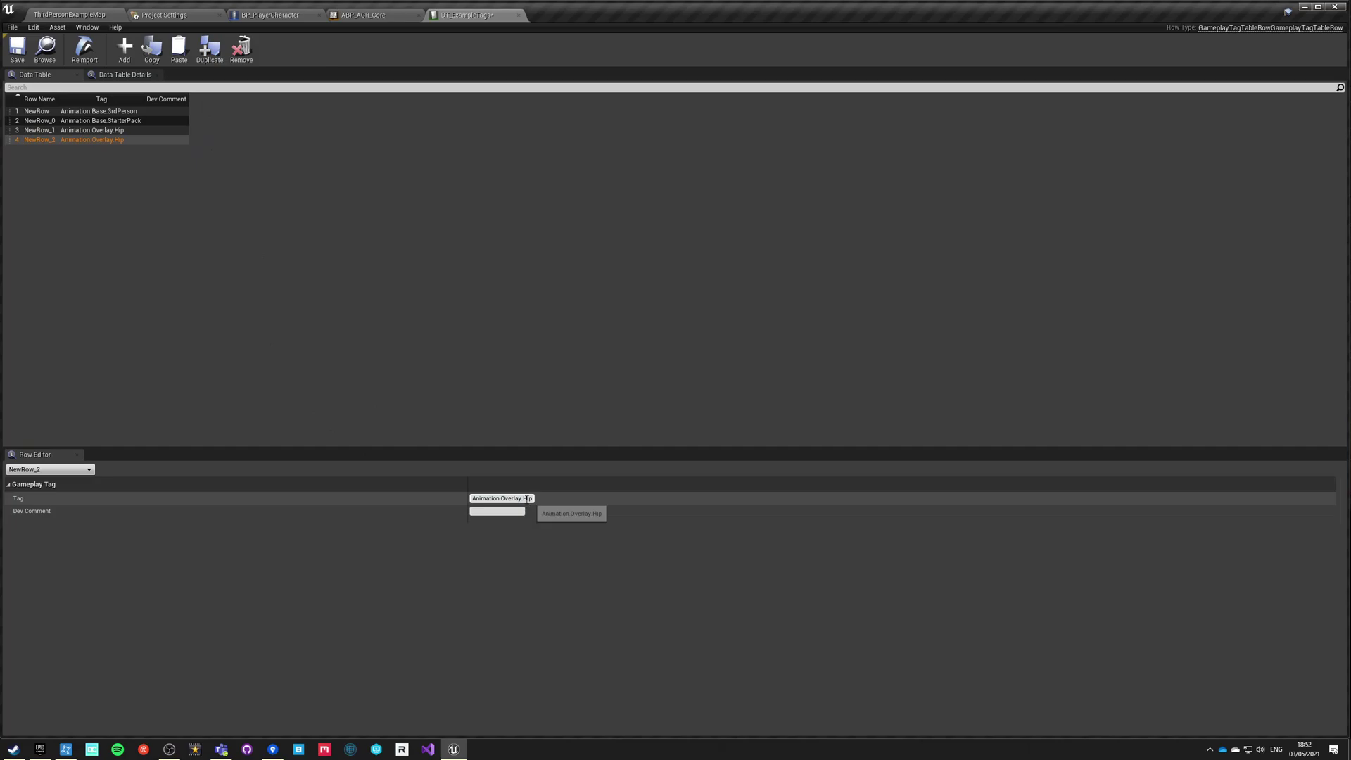
pyautogui.write('Ironsight')
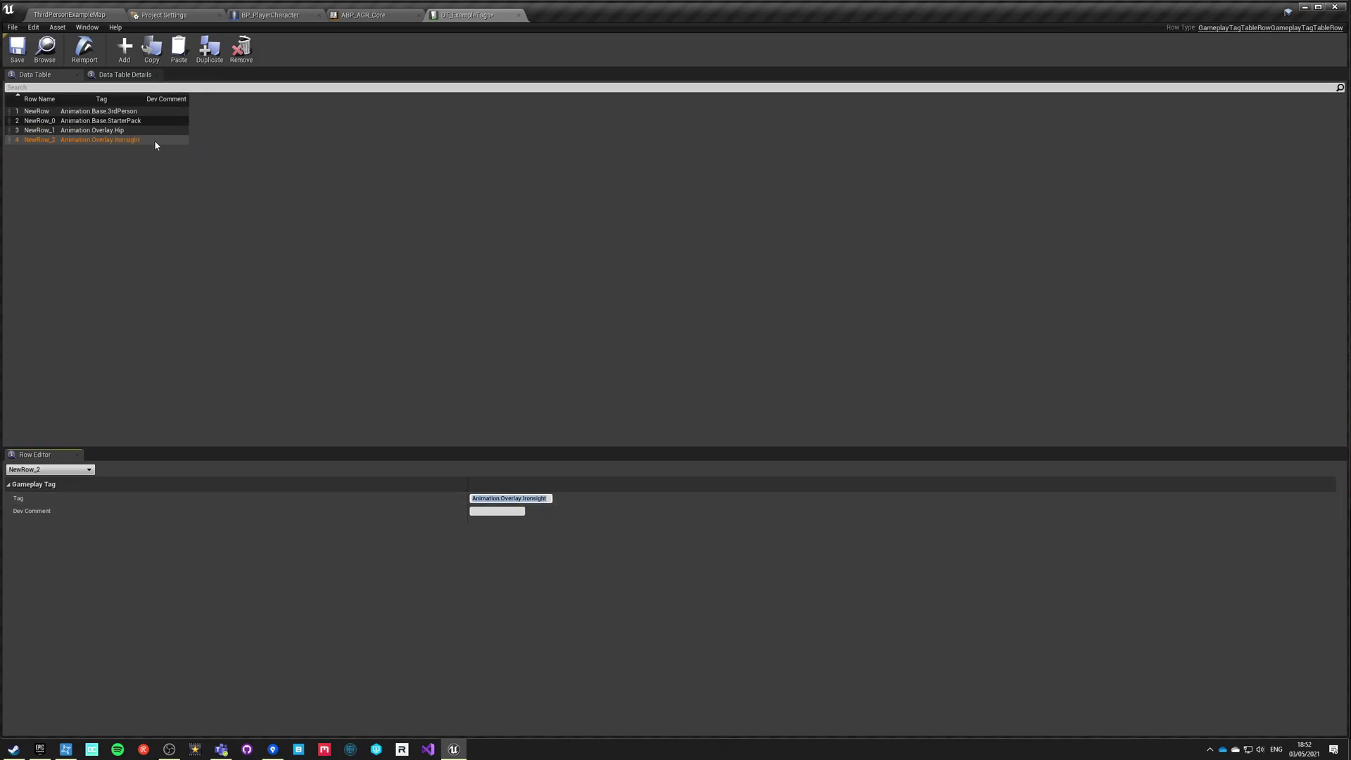
# Change the Hip row's tag to Animation.Overlay.Shotgun and the Ironsight row's tag to Animation.Overlay.Rifle.
pyautogui.click(132, 130)
pyautogui.doubleClick(527, 499)
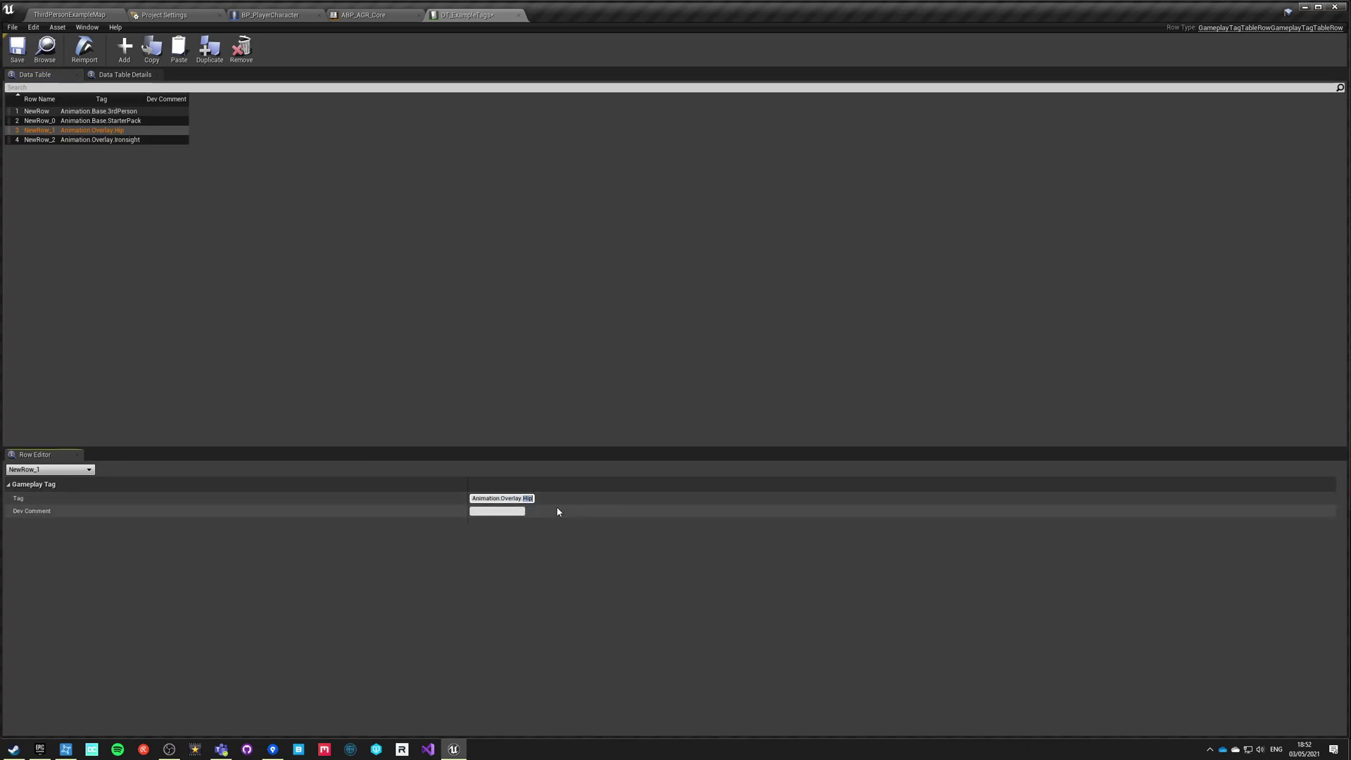
pyautogui.write('Shotgun')
pyautogui.press('Return')
pyautogui.click(109, 140)
pyautogui.moveTo(529, 498); pyautogui.dragTo(578, 502)
pyautogui.write('Rifle')
pyautogui.press('Return')
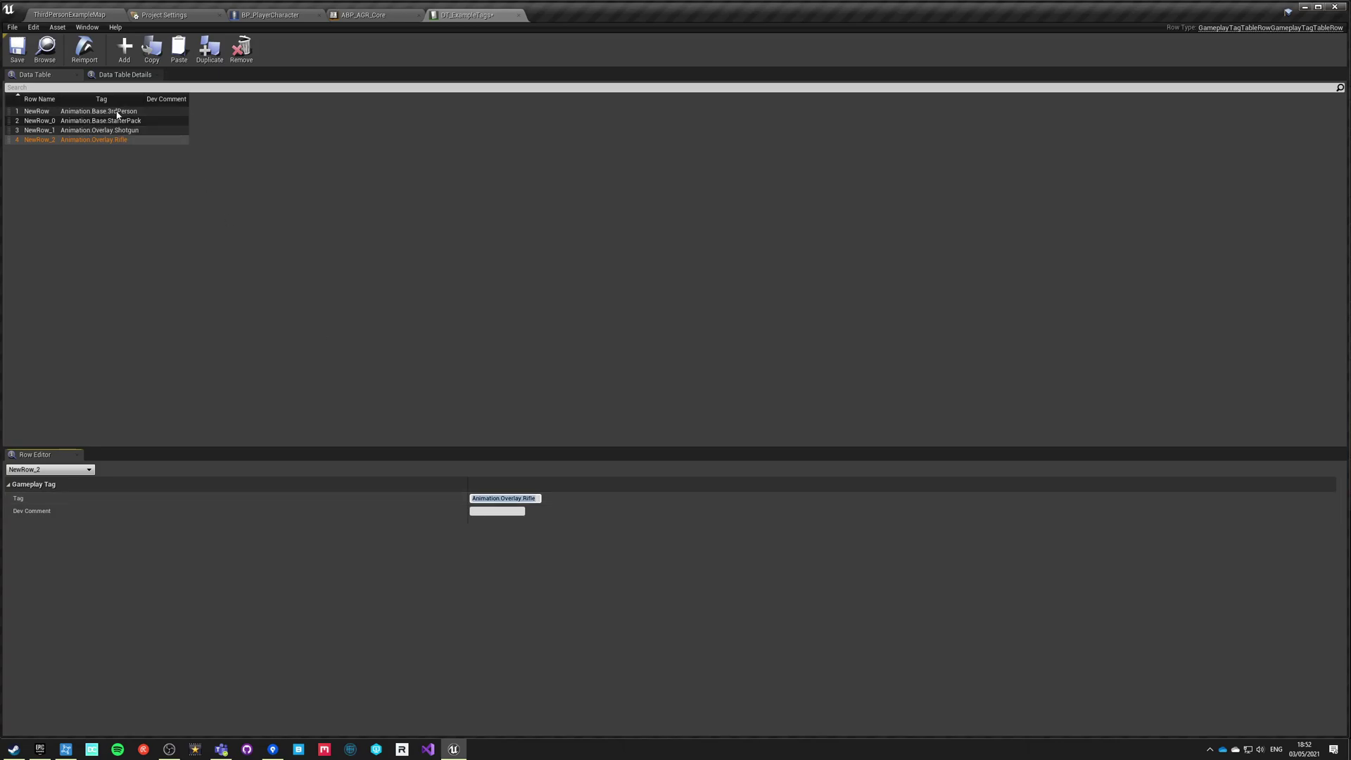
# Duplicate the Rifle row, set the copy's tag to Animation.Overlay.Pistol, and save the data table.
pyautogui.click(209, 48)
pyautogui.moveTo(524, 499); pyautogui.dragTo(554, 501)
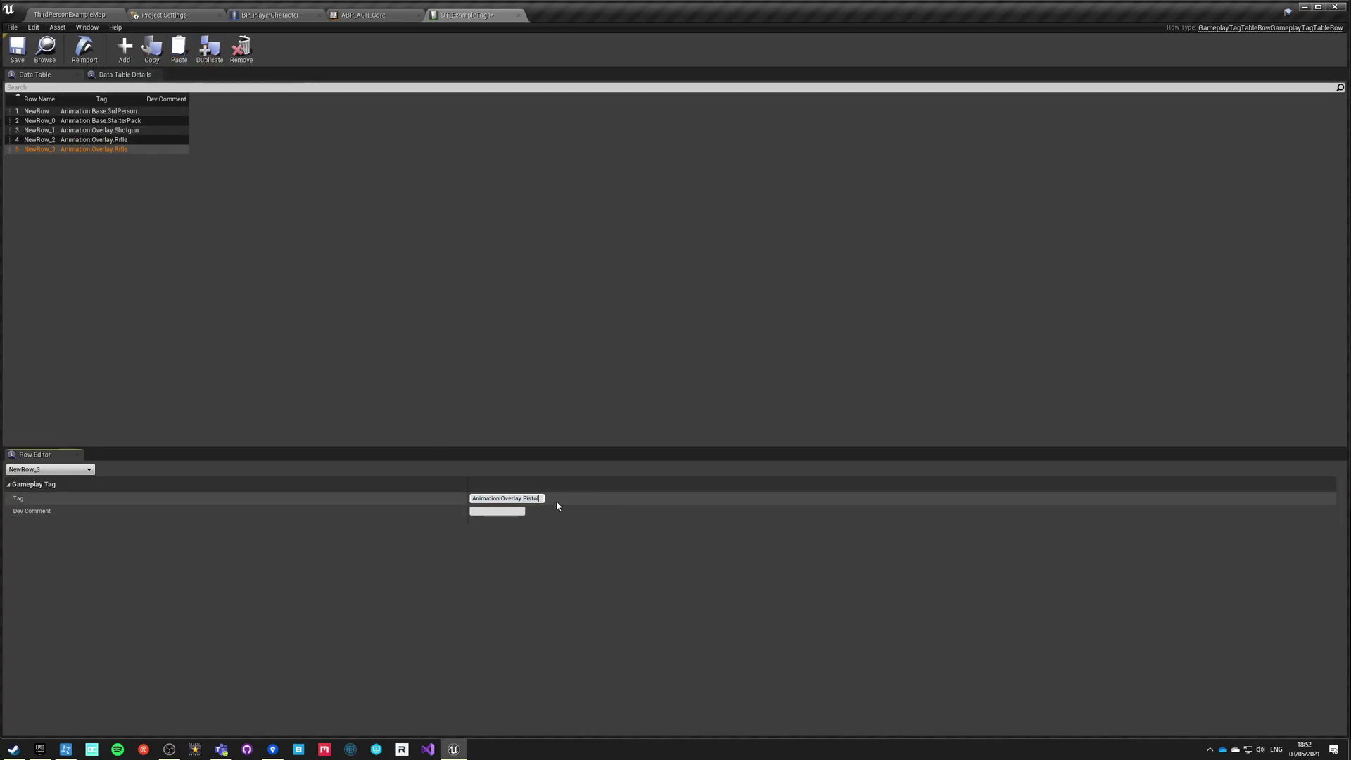
pyautogui.write('Pistol')
pyautogui.press('Return')
pyautogui.click(17, 47)
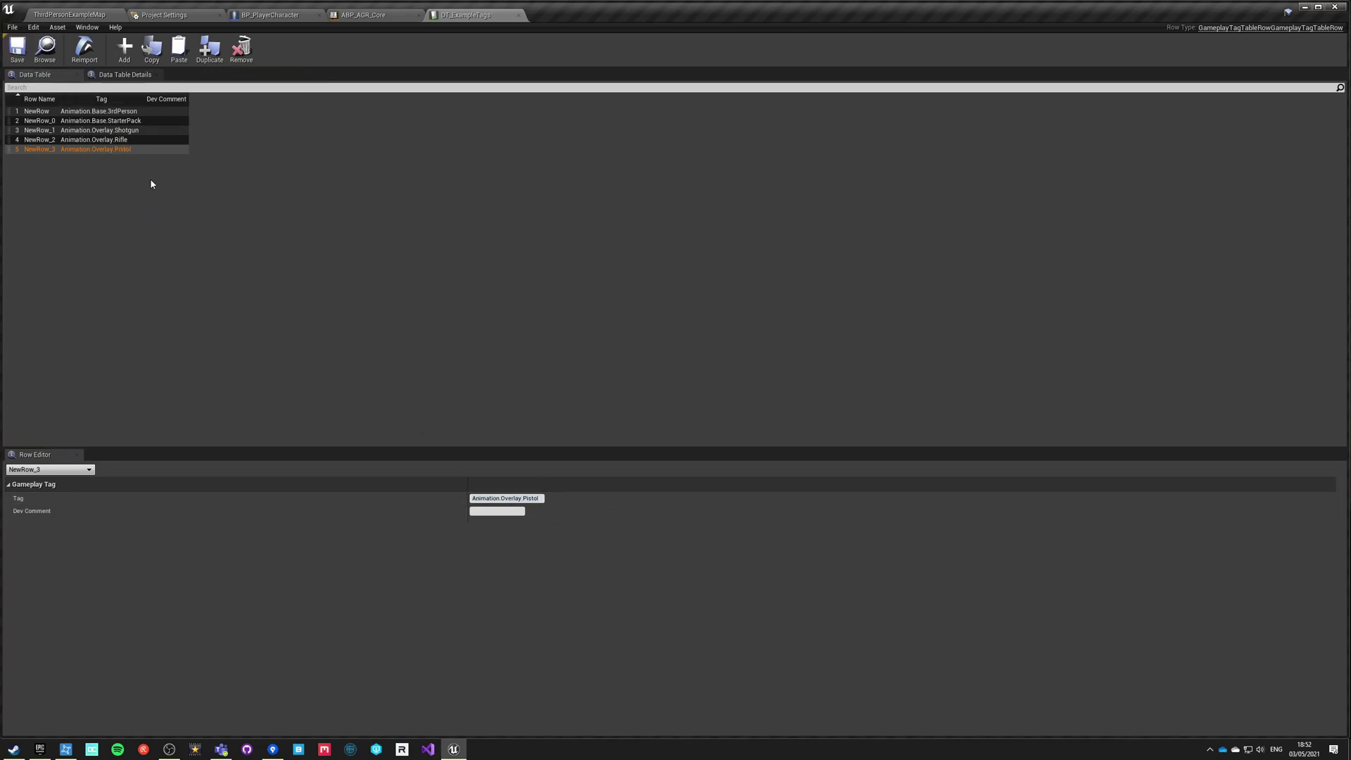
# In BP_PlayerCharacter, set key 1's In Overlay Pose to Animation.Overlay.Pistol.
pyautogui.click(286, 20)
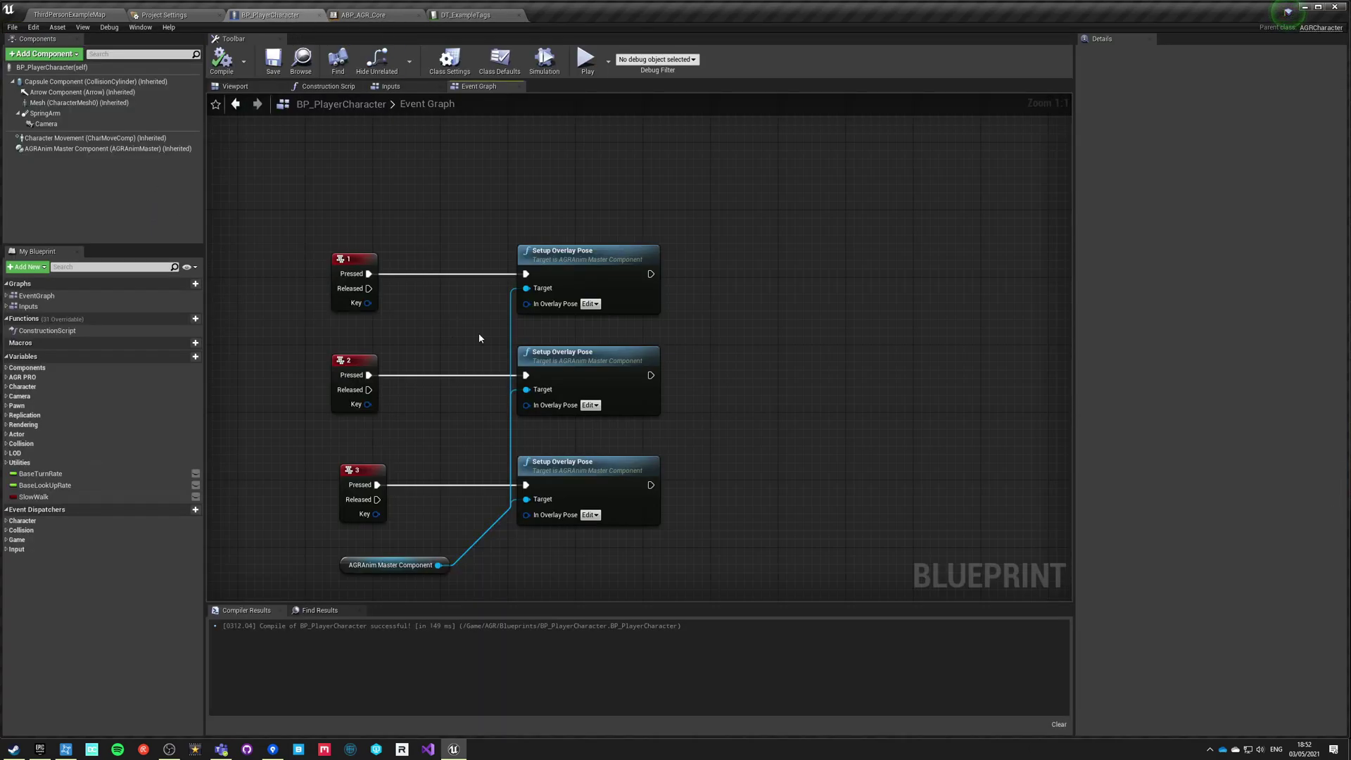
pyautogui.click(590, 304)
pyautogui.click(592, 360)
pyautogui.click(604, 369)
pyautogui.click(412, 342)
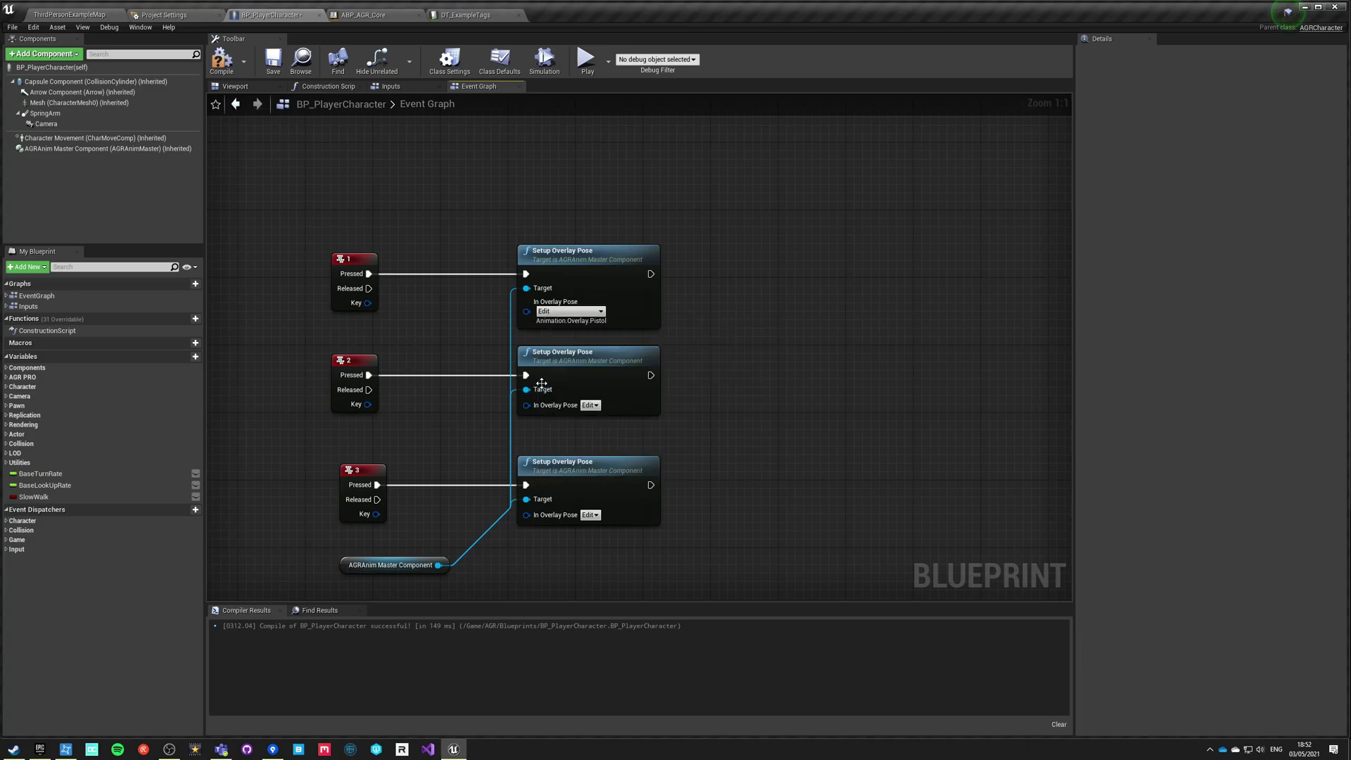
# Set In Overlay Pose to Animation.Overlay.Rifle for key 2 and Animation.Overlay.Shotgun for key 3.
pyautogui.click(589, 405)
pyautogui.click(591, 462)
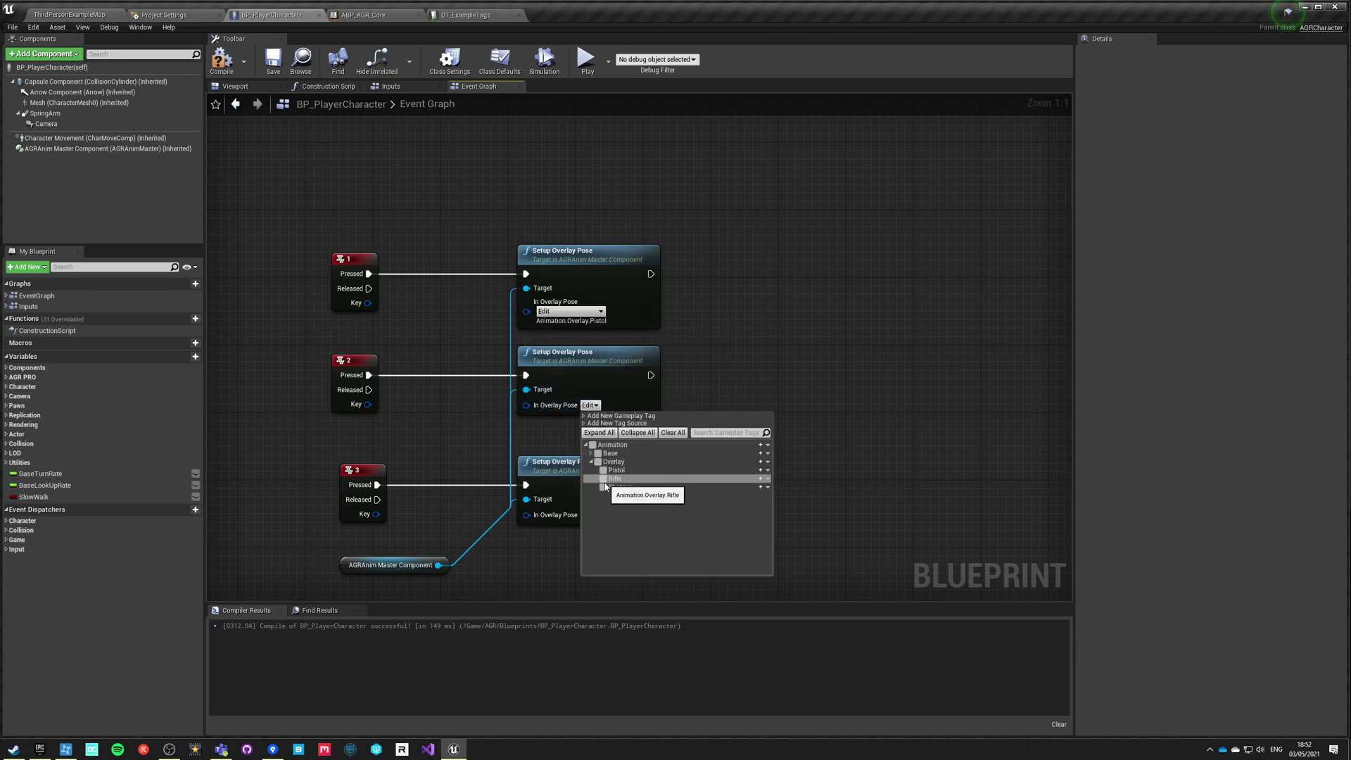
pyautogui.click(605, 483)
pyautogui.click(590, 515)
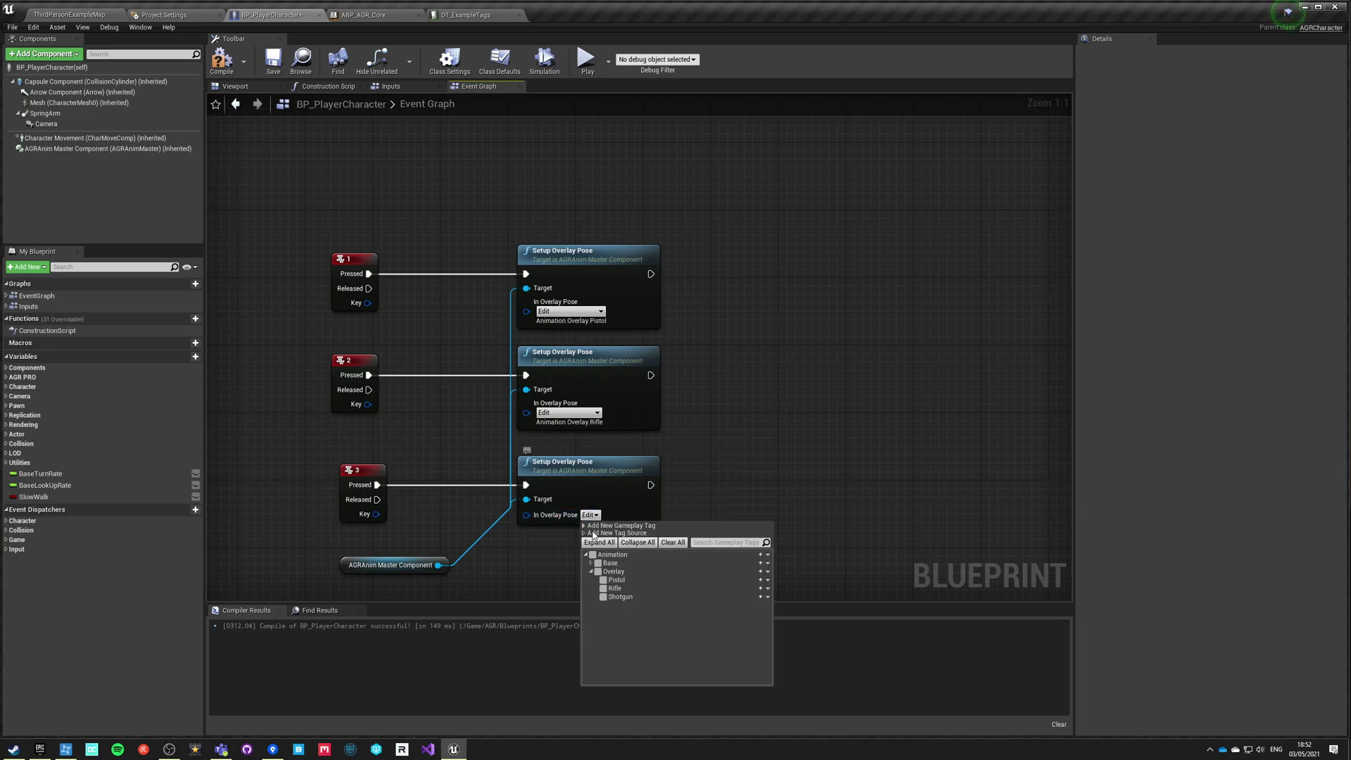
pyautogui.click(620, 597)
# Move the AGRAnim Master Component reference between keys 2 and 3, and wrap all the key and pose nodes in a comment titled "overlay setup".
pyautogui.moveTo(471, 506); pyautogui.dragTo(465, 447, button='right')
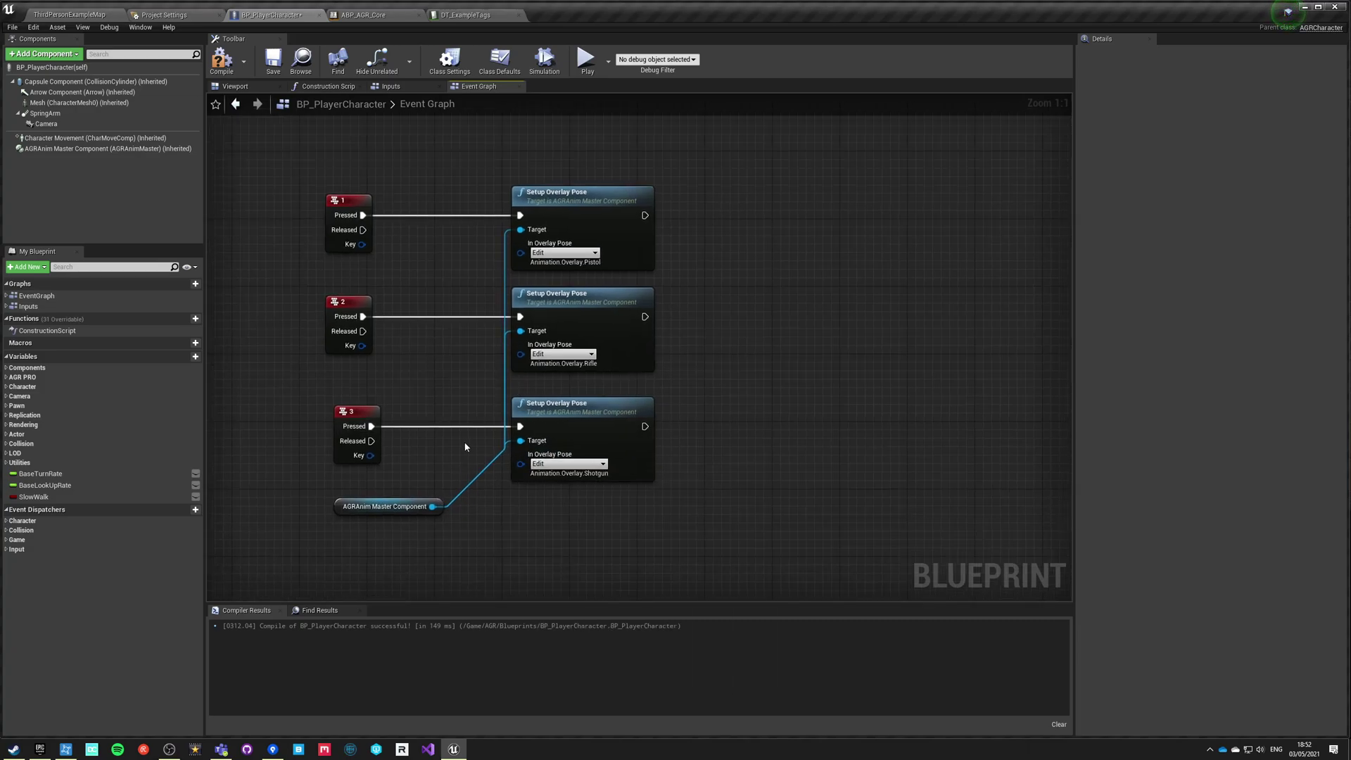
pyautogui.moveTo(387, 507); pyautogui.dragTo(388, 380)
pyautogui.click(315, 195)
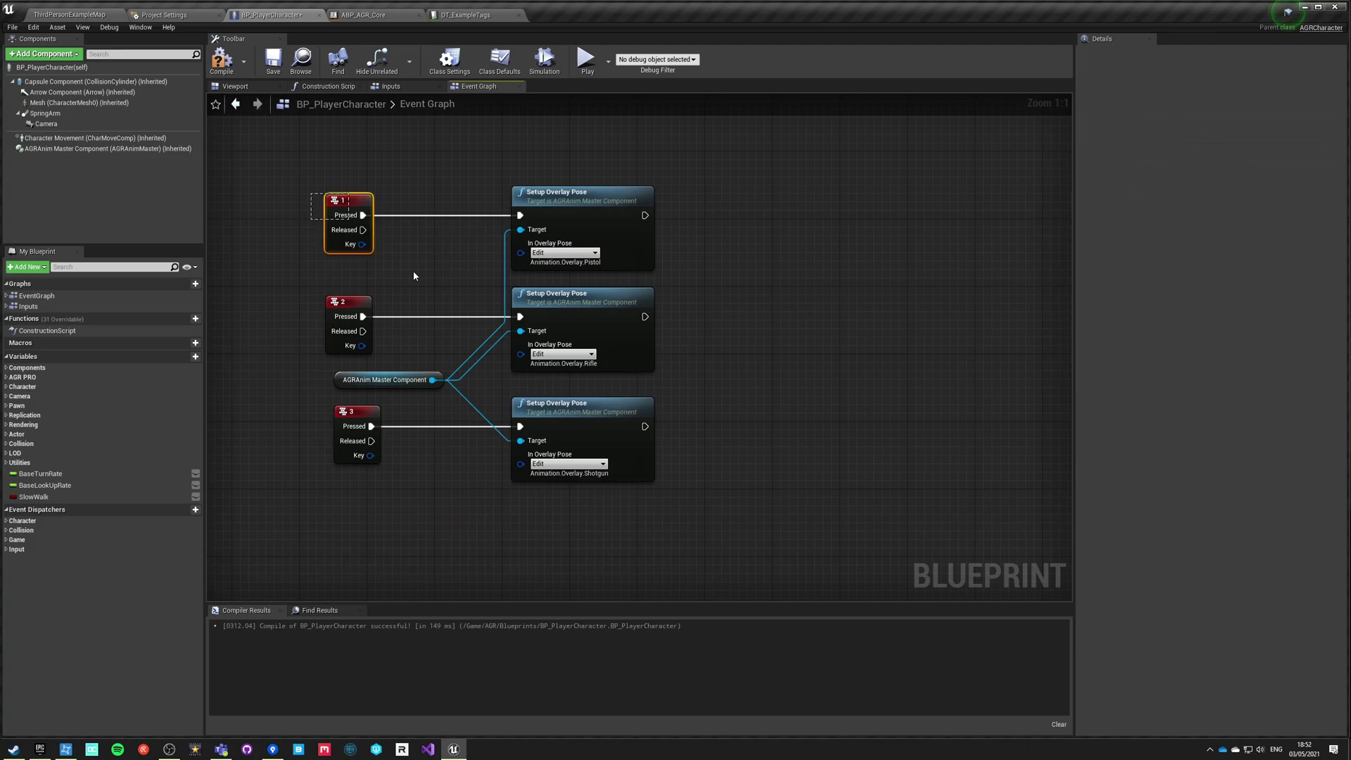
pyautogui.moveTo(370, 242); pyautogui.dragTo(639, 449)
pyautogui.press('c')
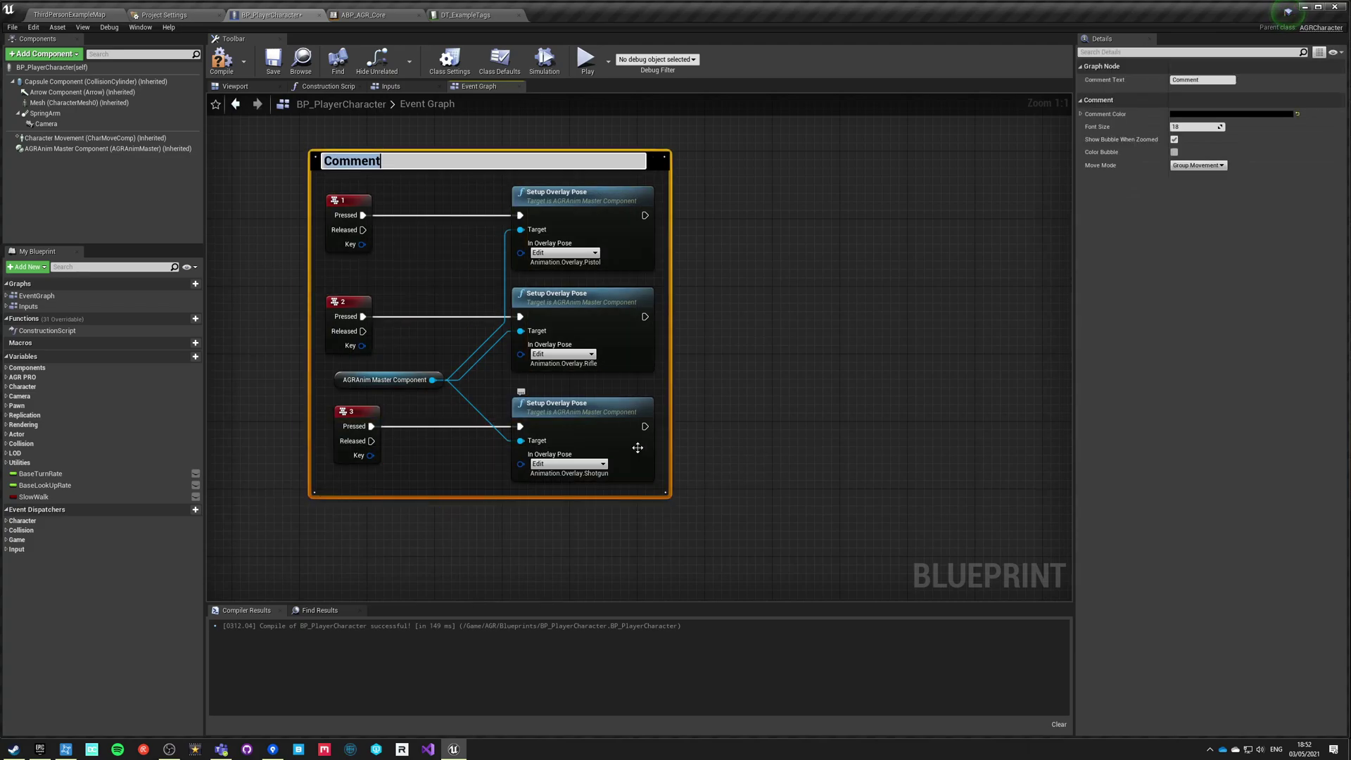
pyautogui.write('overlay setup')
pyautogui.press('Return')
# Compile BP_PlayerCharacter and switch to the AnimGraph of ABP_AGR_Core.
pyautogui.click(221, 60)
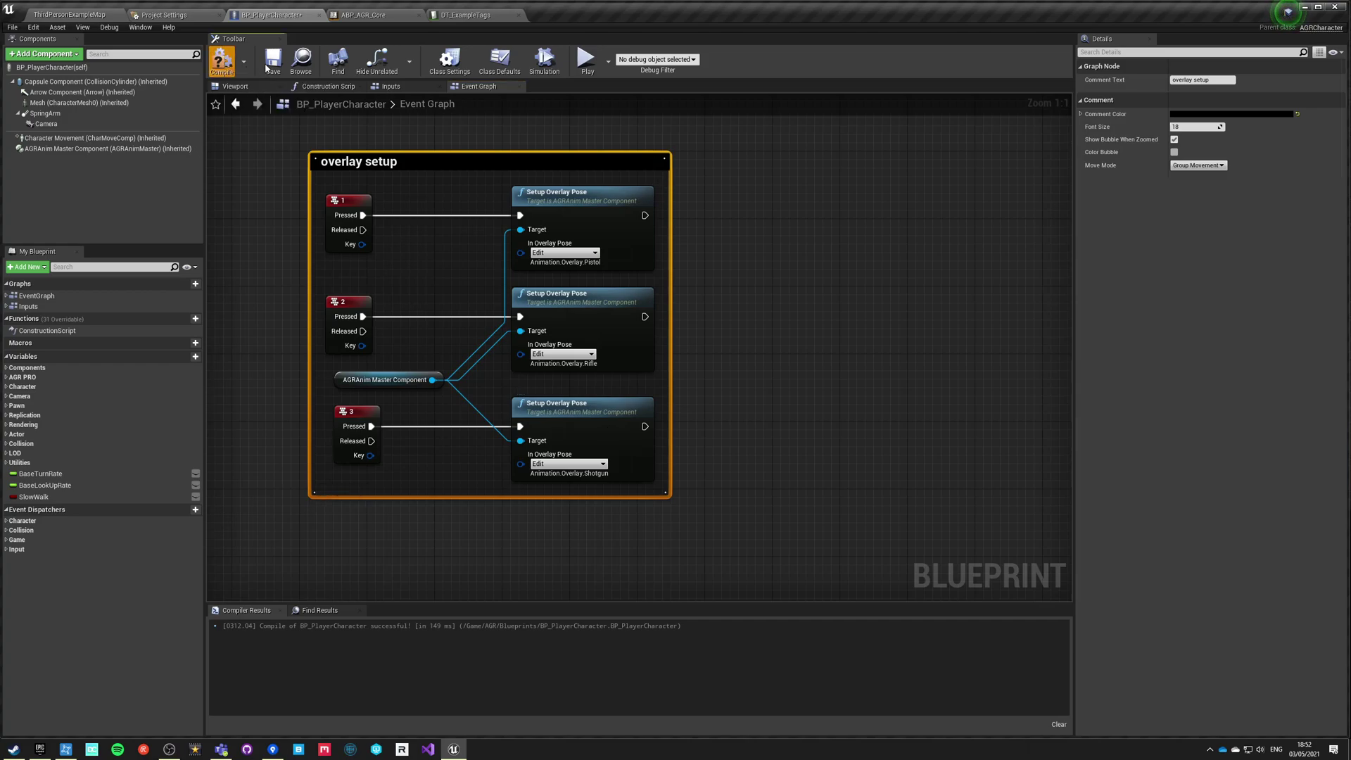
pyautogui.click(273, 287)
pyautogui.moveTo(273, 290); pyautogui.dragTo(323, 355, button='right')
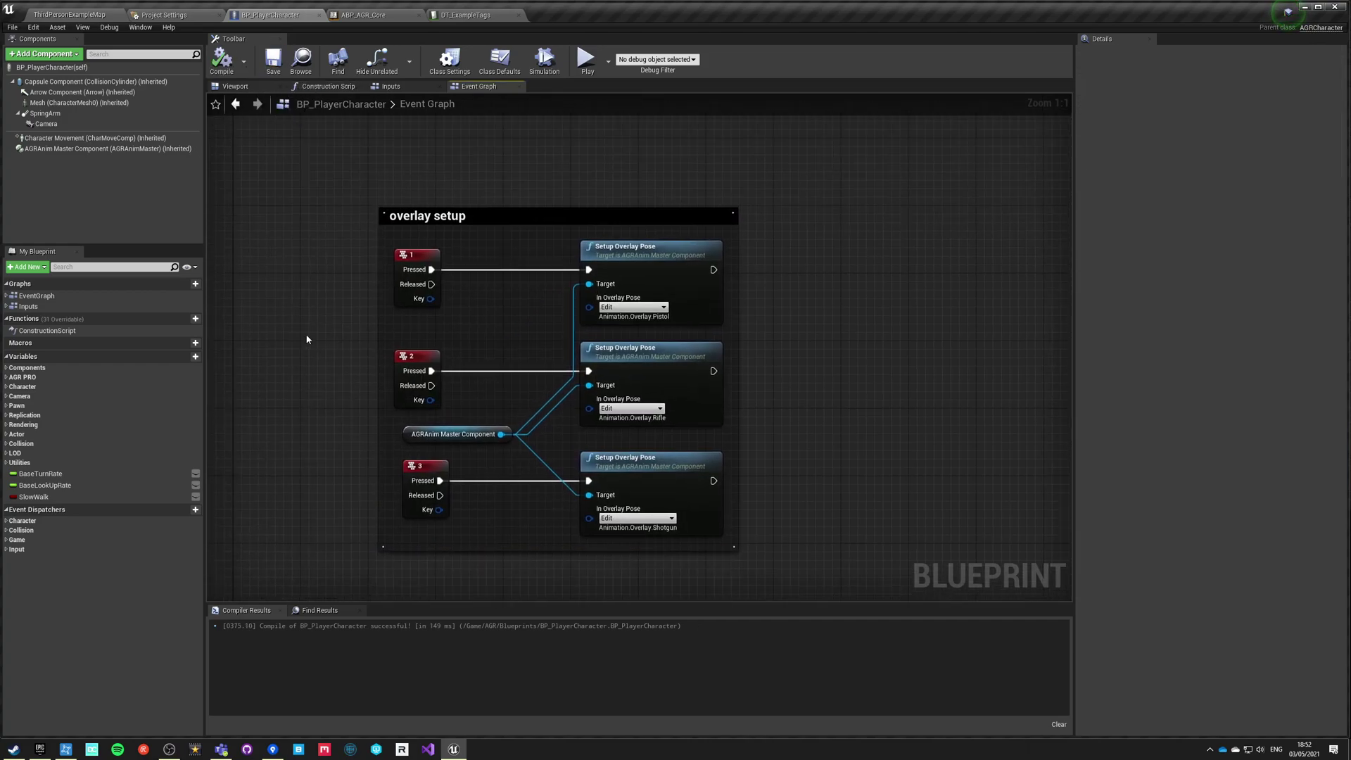
pyautogui.click(364, 14)
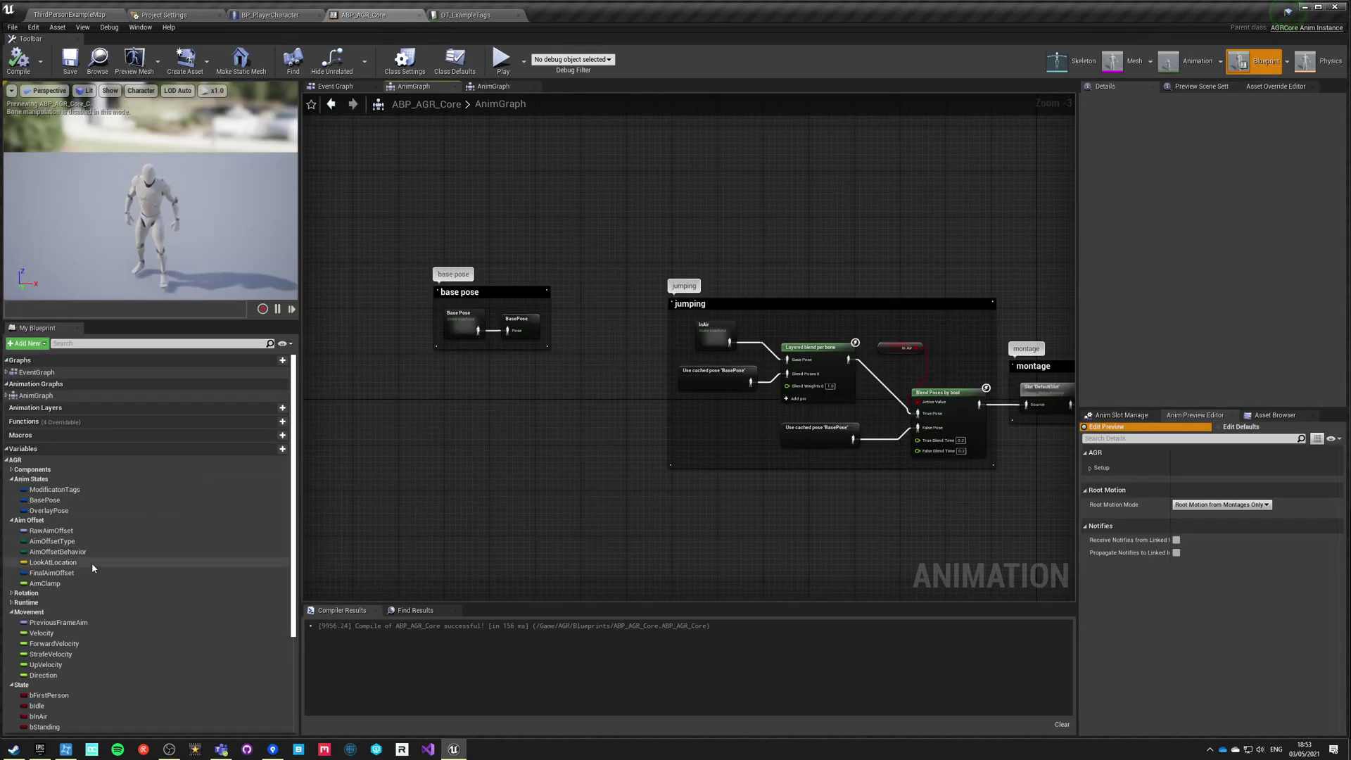
pyautogui.moveTo(44, 511); pyautogui.dragTo(431, 437)
pyautogui.click(442, 437)
pyautogui.scroll(3, 442, 436)
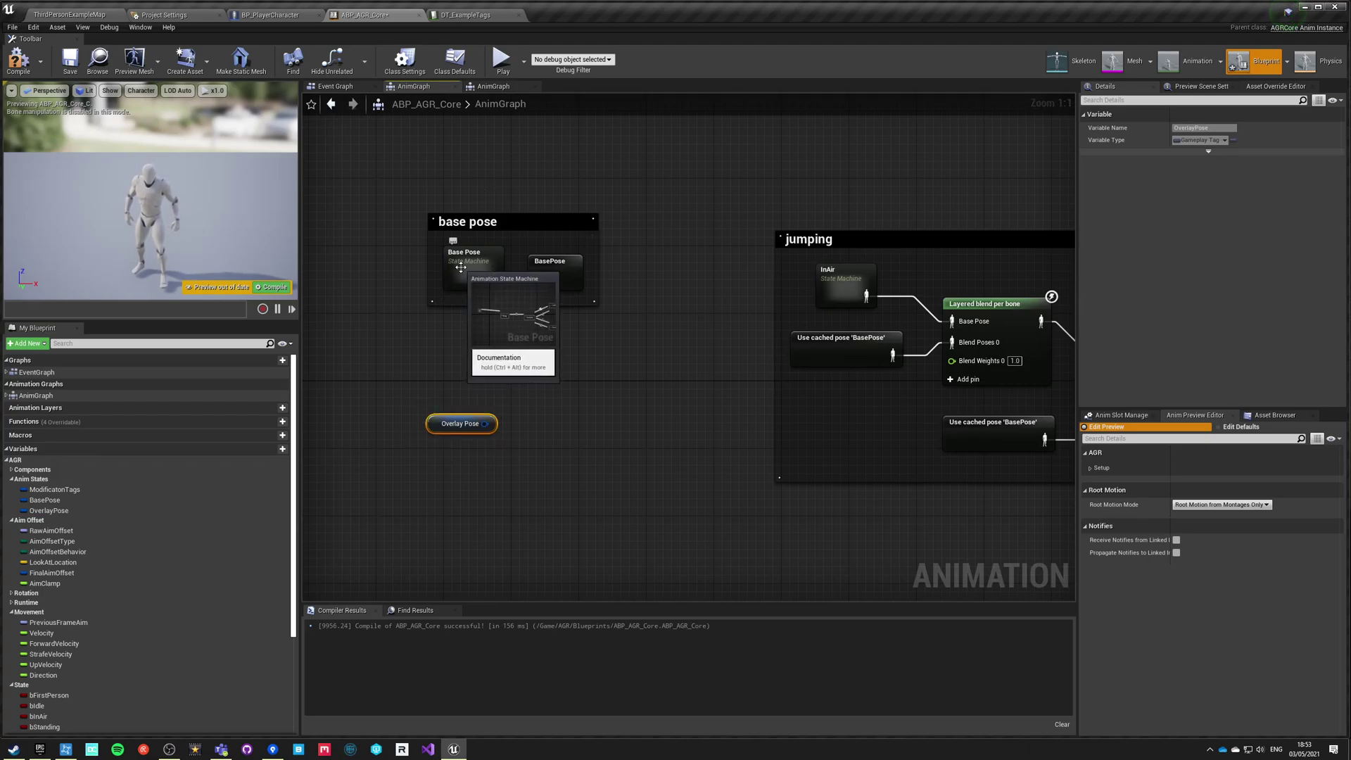
pyautogui.press('Delete')
# Add a new state machine named "Overlay Pose" below the base pose group in the AnimGraph.
pyautogui.rightClick(421, 386)
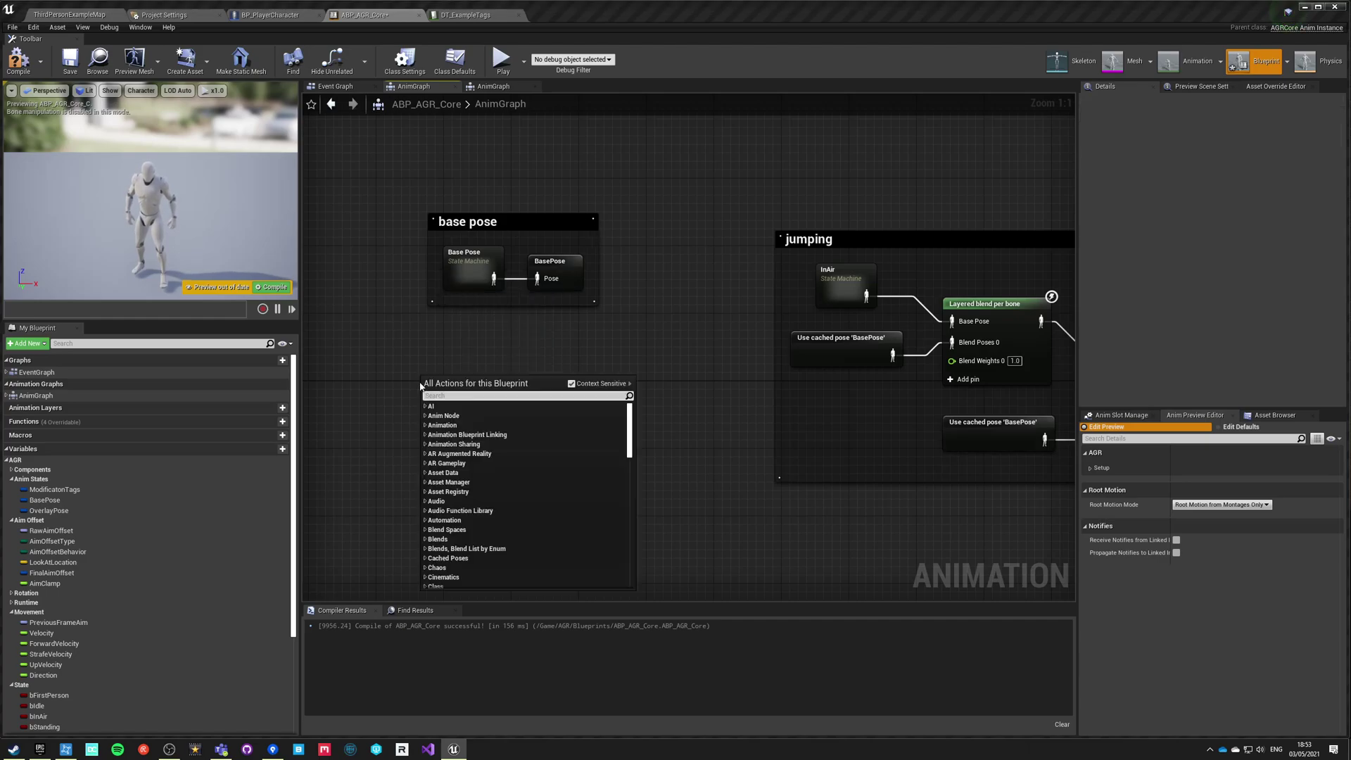
pyautogui.write('state machine')
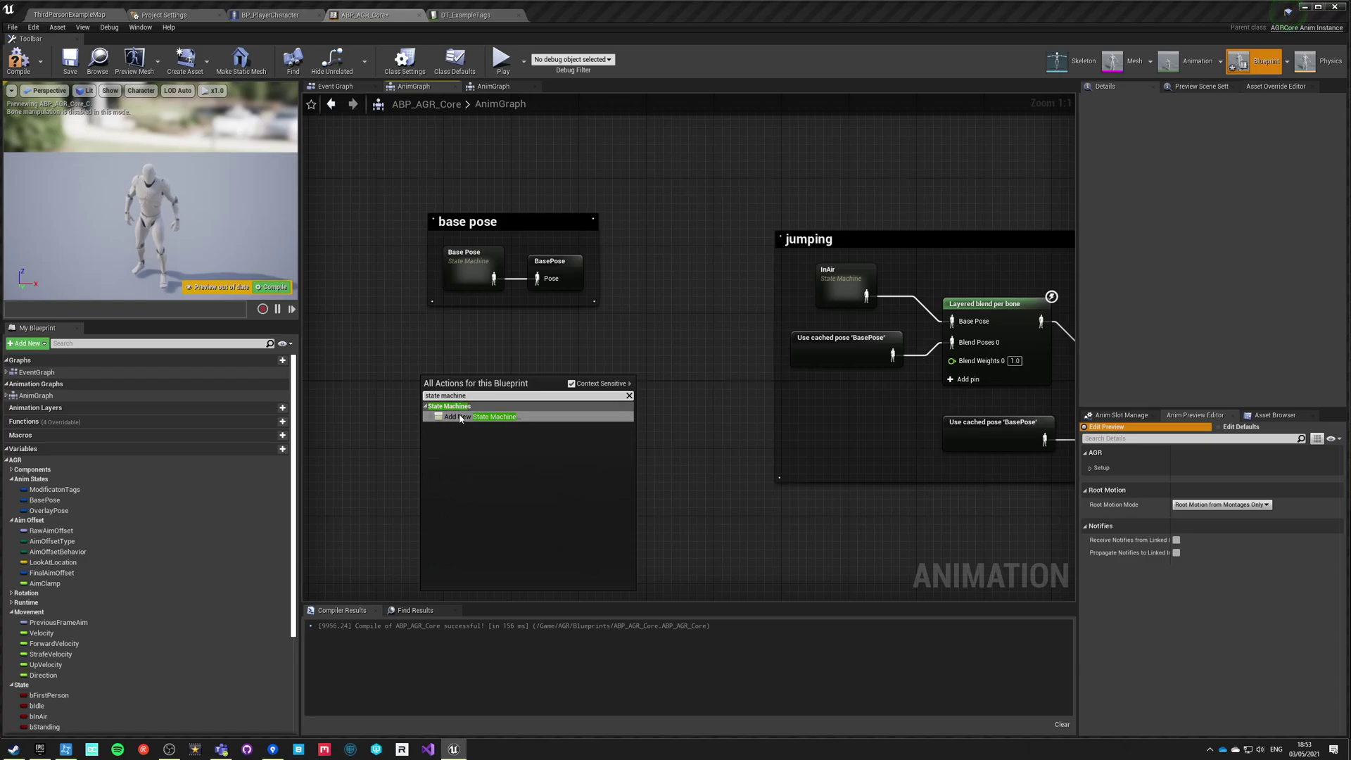
pyautogui.click(464, 417)
pyautogui.click(444, 382)
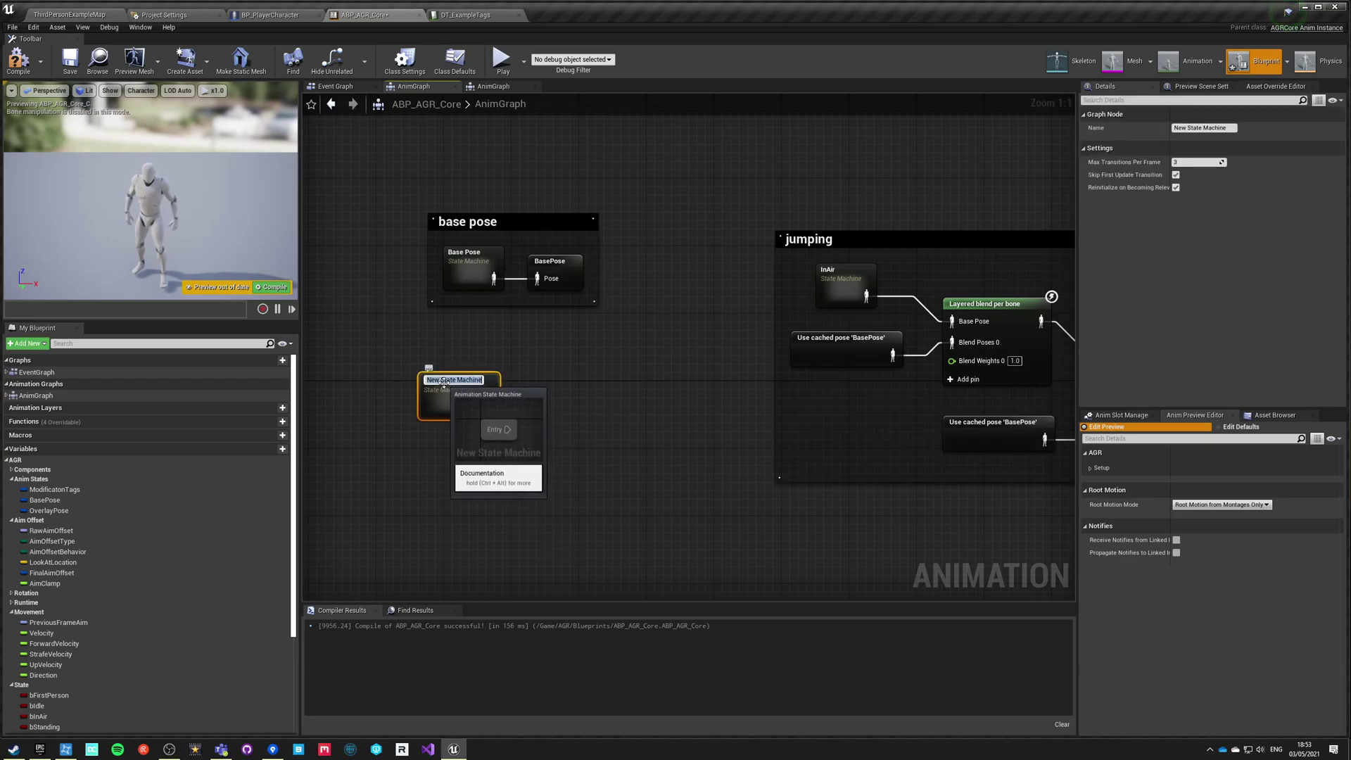
pyautogui.write('Over')
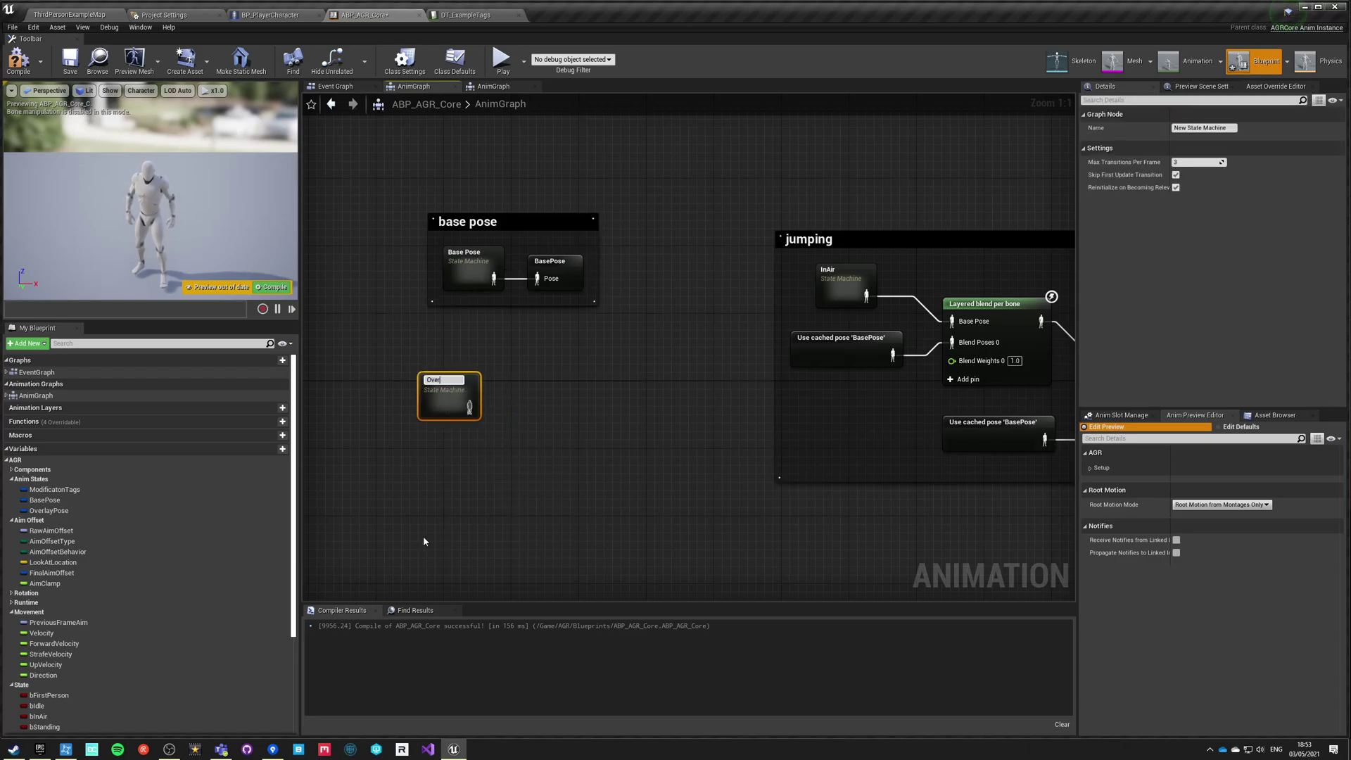
pyautogui.write('lay Pose')
pyautogui.press('Return')
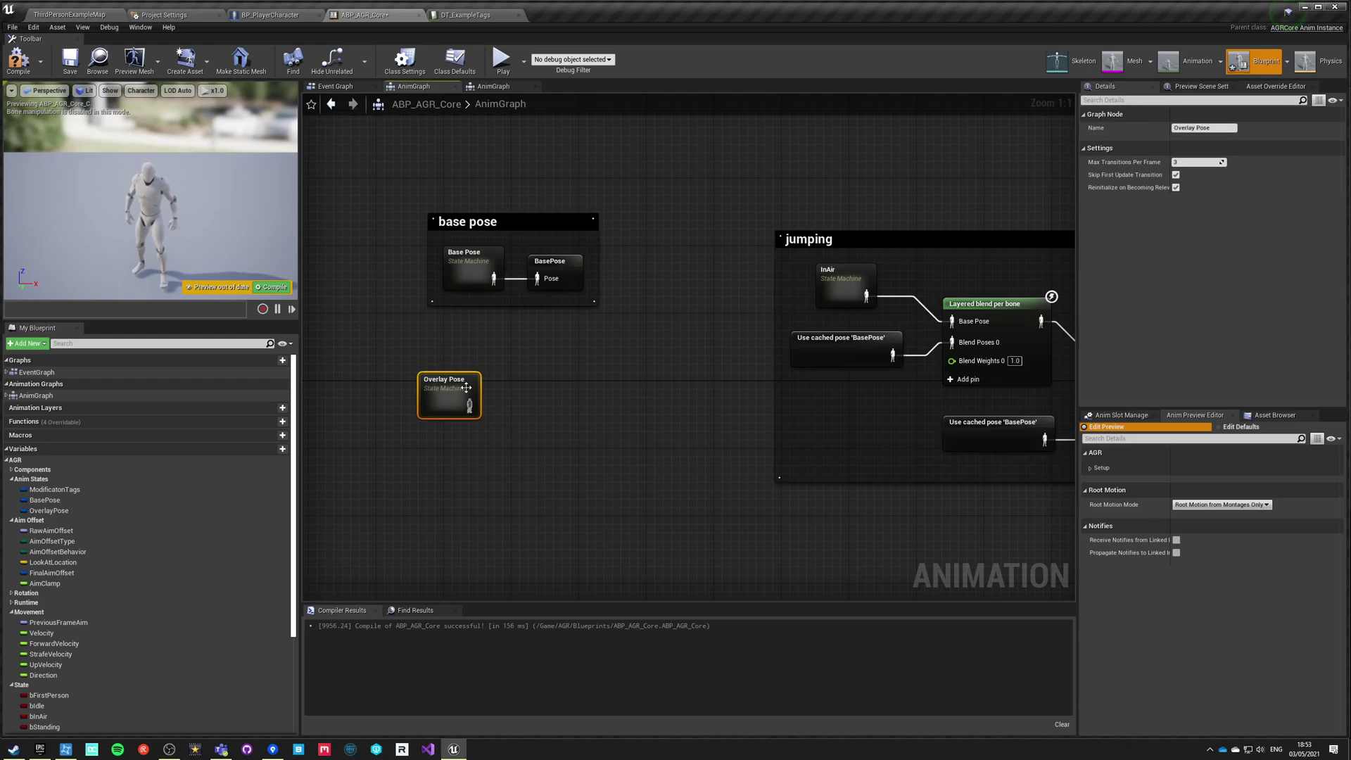
# Save the Overlay Pose state machine's output to a new cached pose named OverlayPose.
pyautogui.moveTo(470, 406); pyautogui.dragTo(561, 396)
pyautogui.write('save')
pyautogui.press('Return')
pyautogui.press('F2')
pyautogui.write('OOverlayPose')
pyautogui.press('Return')
pyautogui.click(349, 458)
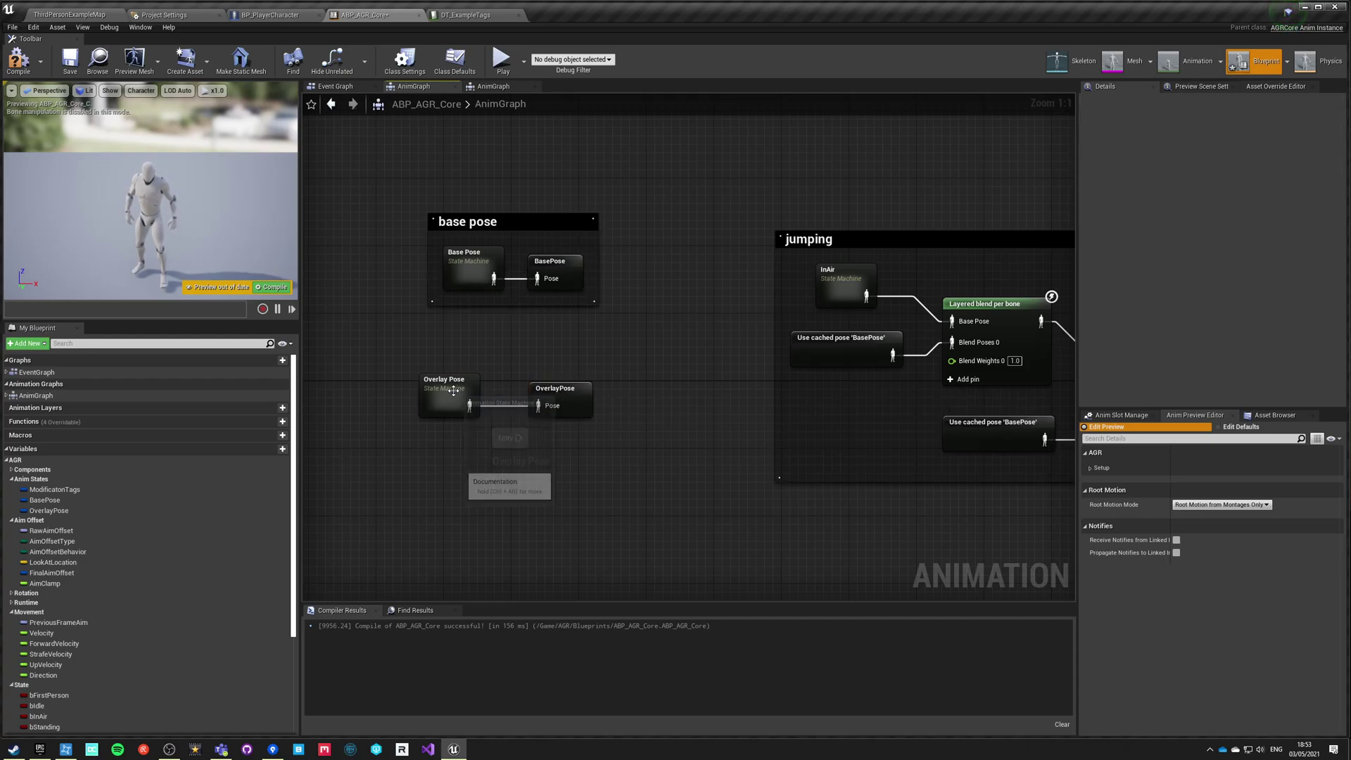
# Open the Overlay Pose state machine and add a state named "Entry" connected to its entry point.
pyautogui.doubleClick(449, 390)
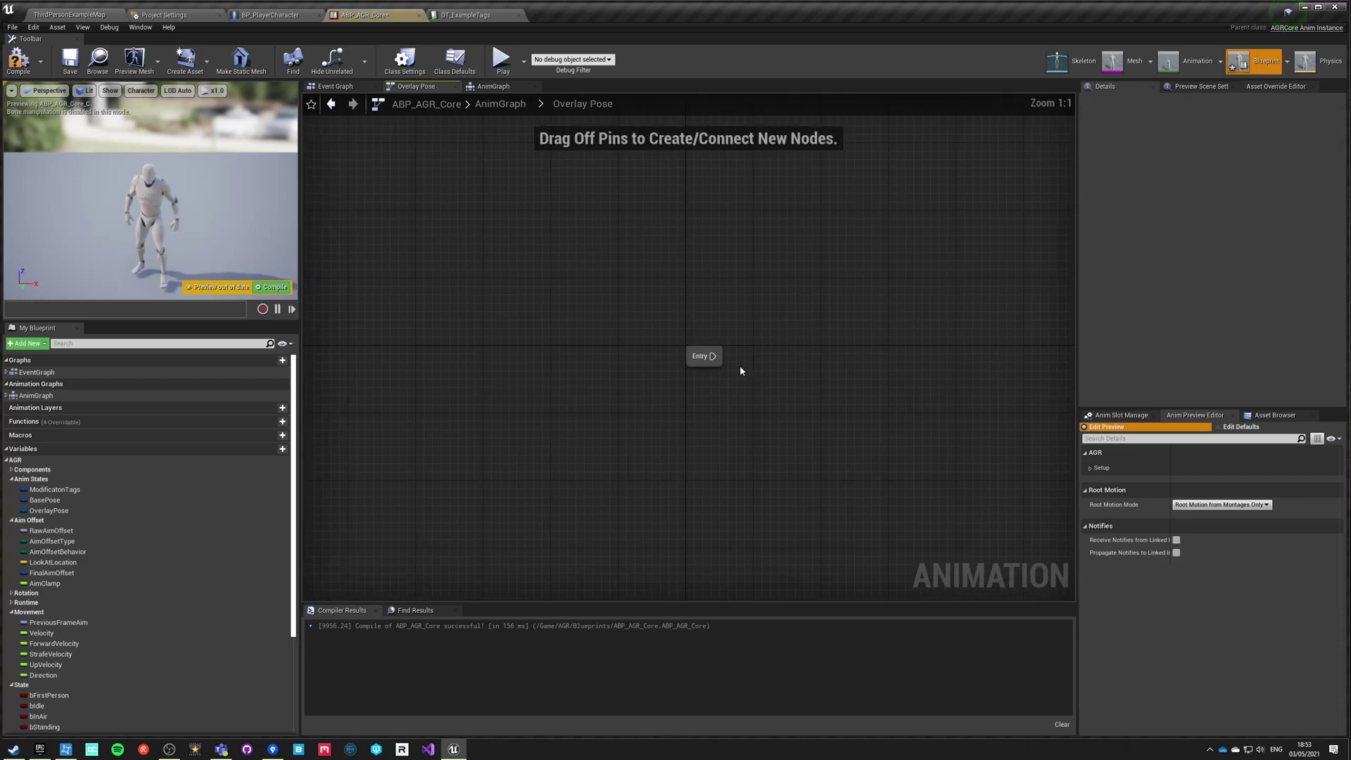
pyautogui.moveTo(734, 361); pyautogui.dragTo(756, 364)
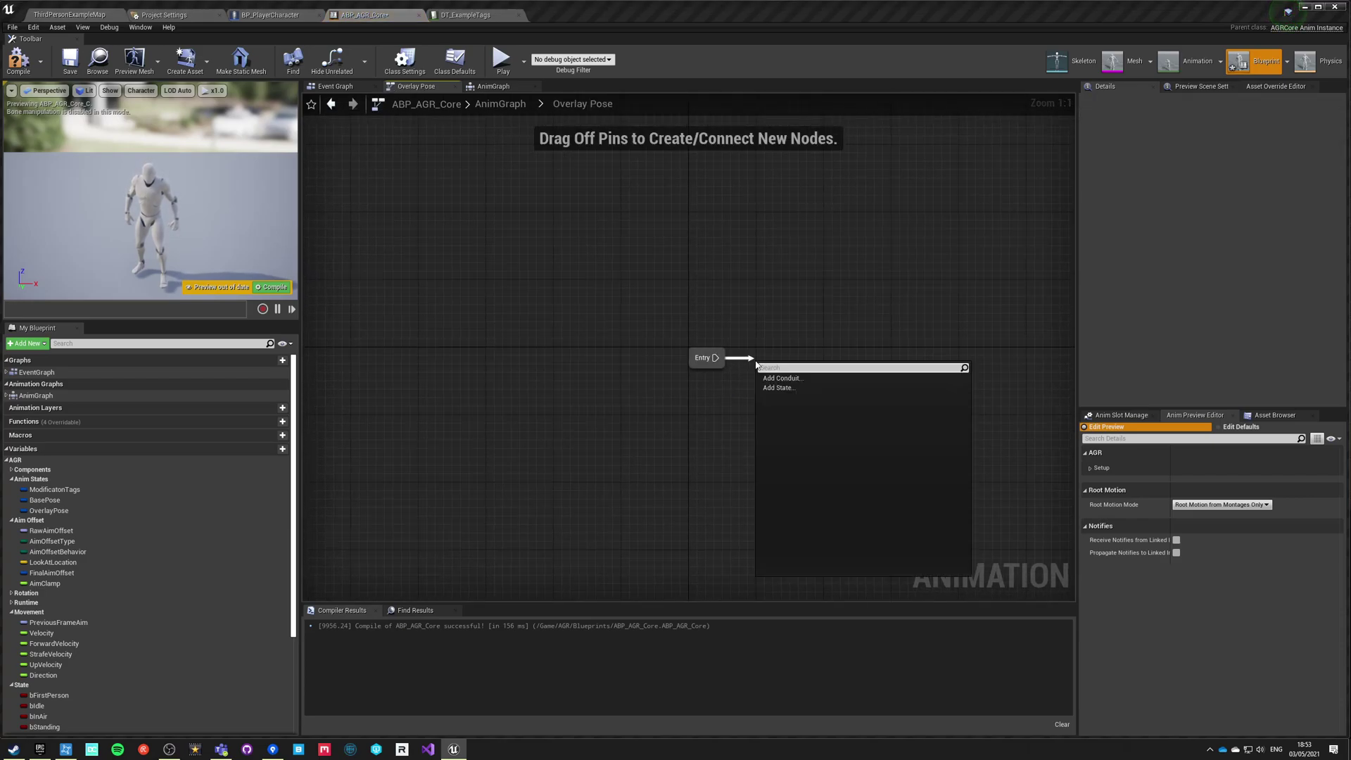
pyautogui.click(778, 388)
pyautogui.write('Entry')
pyautogui.press('Return')
pyautogui.moveTo(780, 377); pyautogui.dragTo(785, 359)
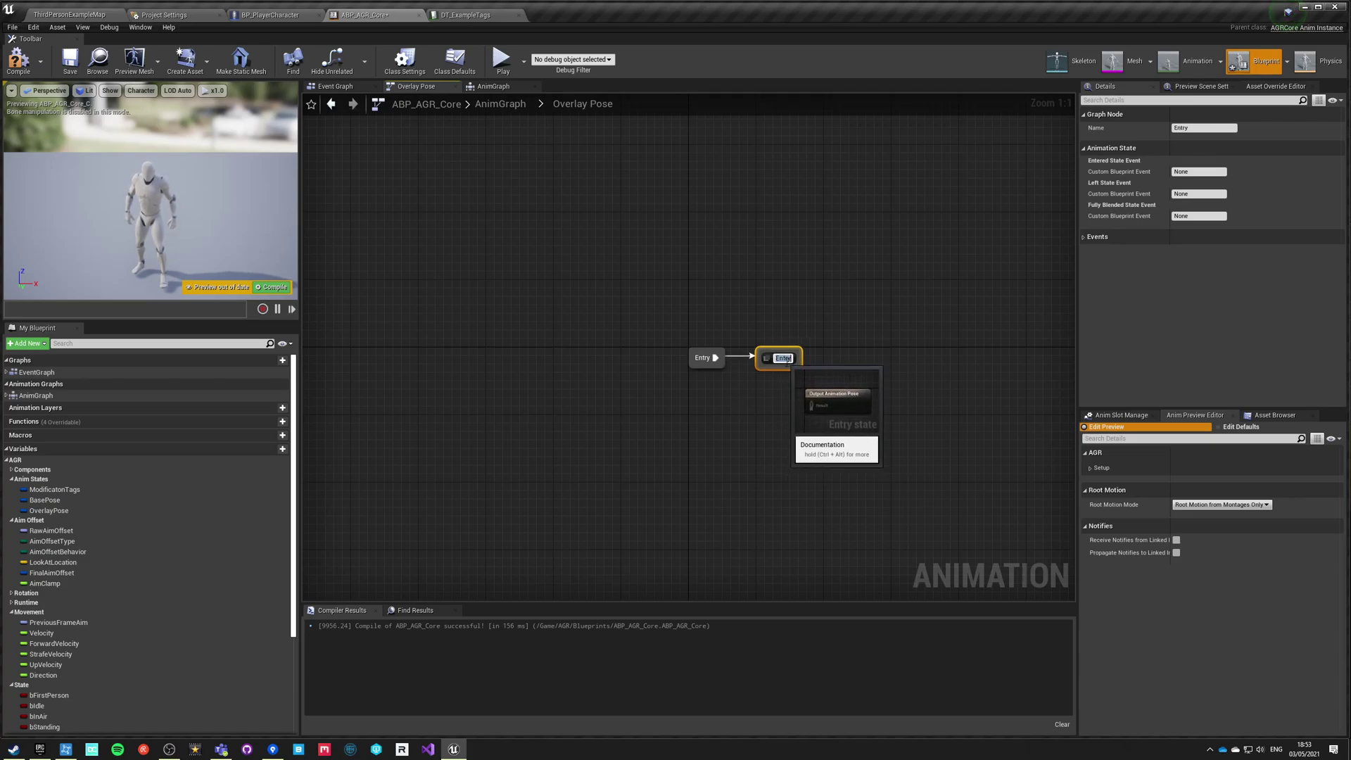
pyautogui.click(783, 387)
pyautogui.moveTo(782, 387); pyautogui.dragTo(656, 396, button='right')
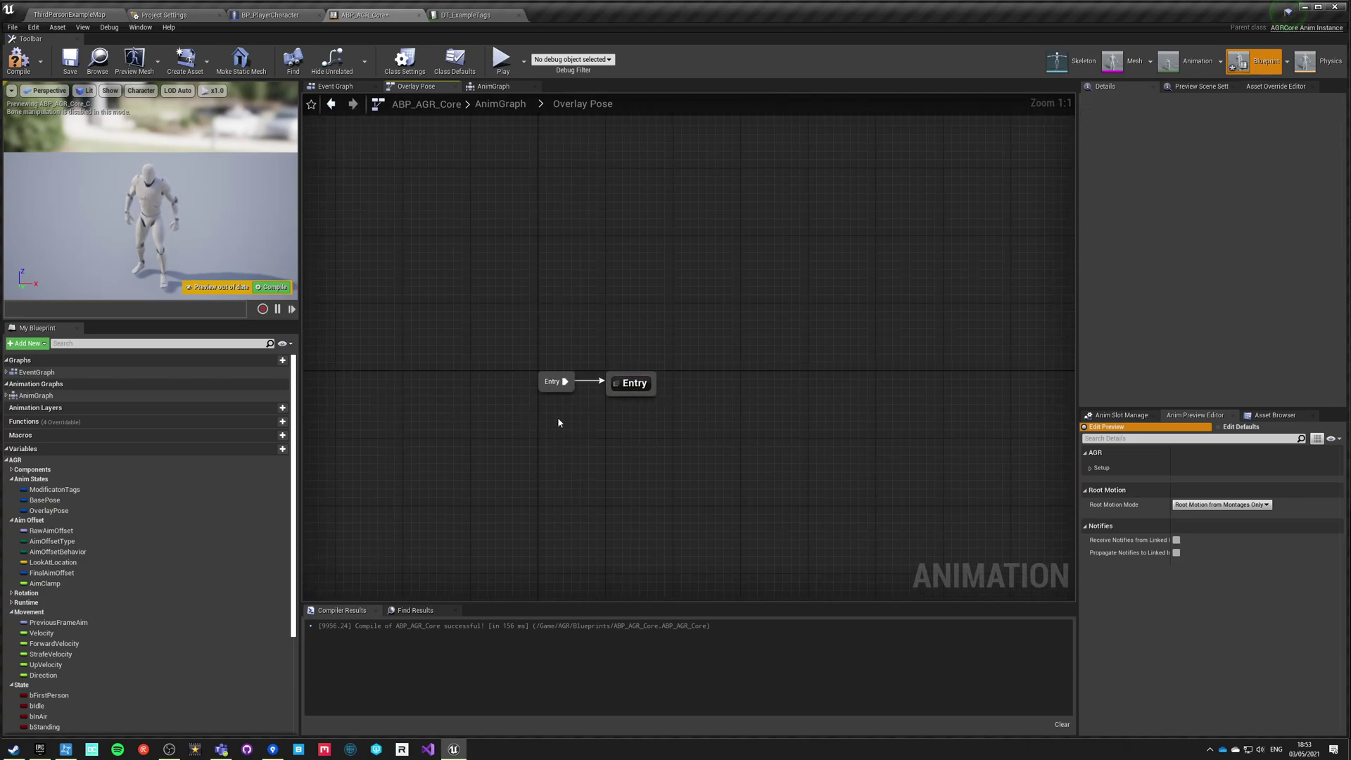
# Feed the cached BasePose into the Entry state's output pose and return to the AnimGraph.
pyautogui.doubleClick(632, 382)
pyautogui.moveTo(699, 372); pyautogui.dragTo(553, 380)
pyautogui.write('base psoe')
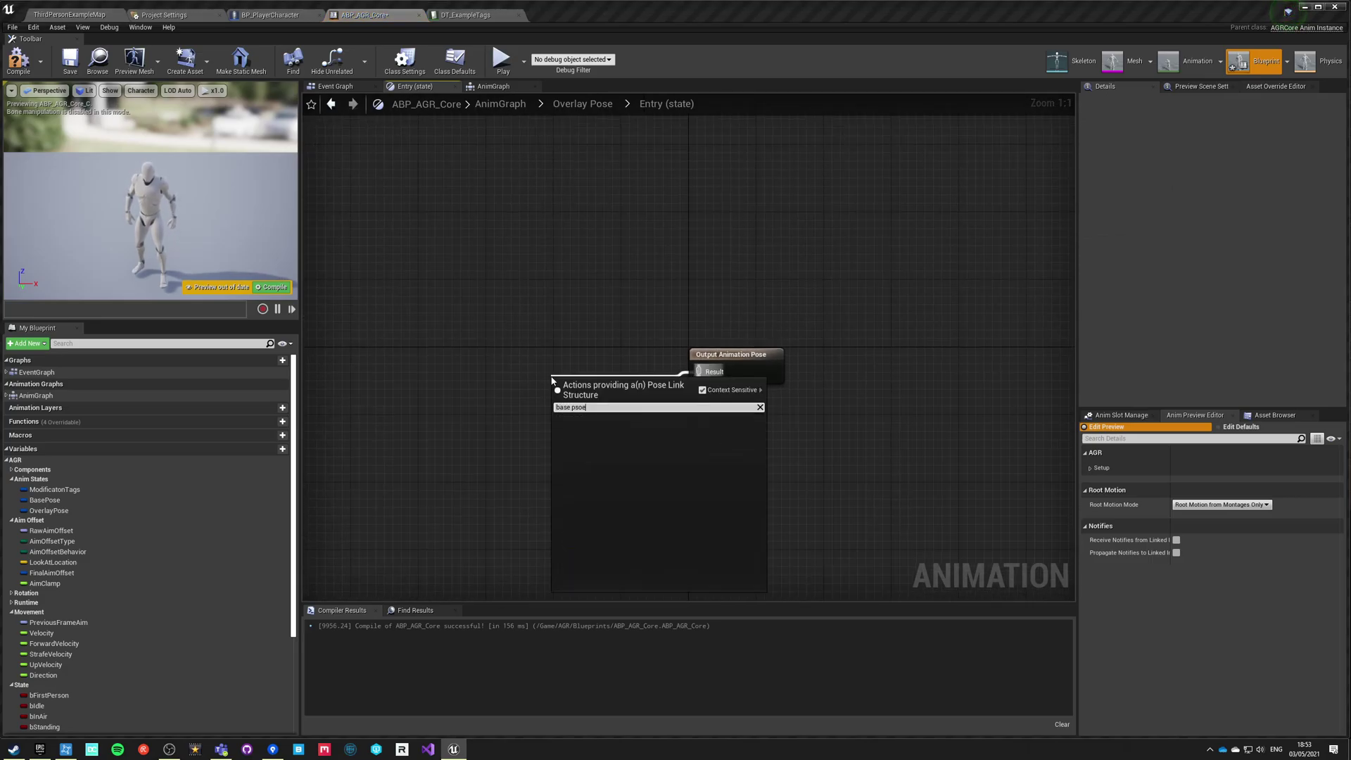
pyautogui.press('BackSpace')
pyautogui.press('BackSpace')
pyautogui.write('o')
pyautogui.press('Return')
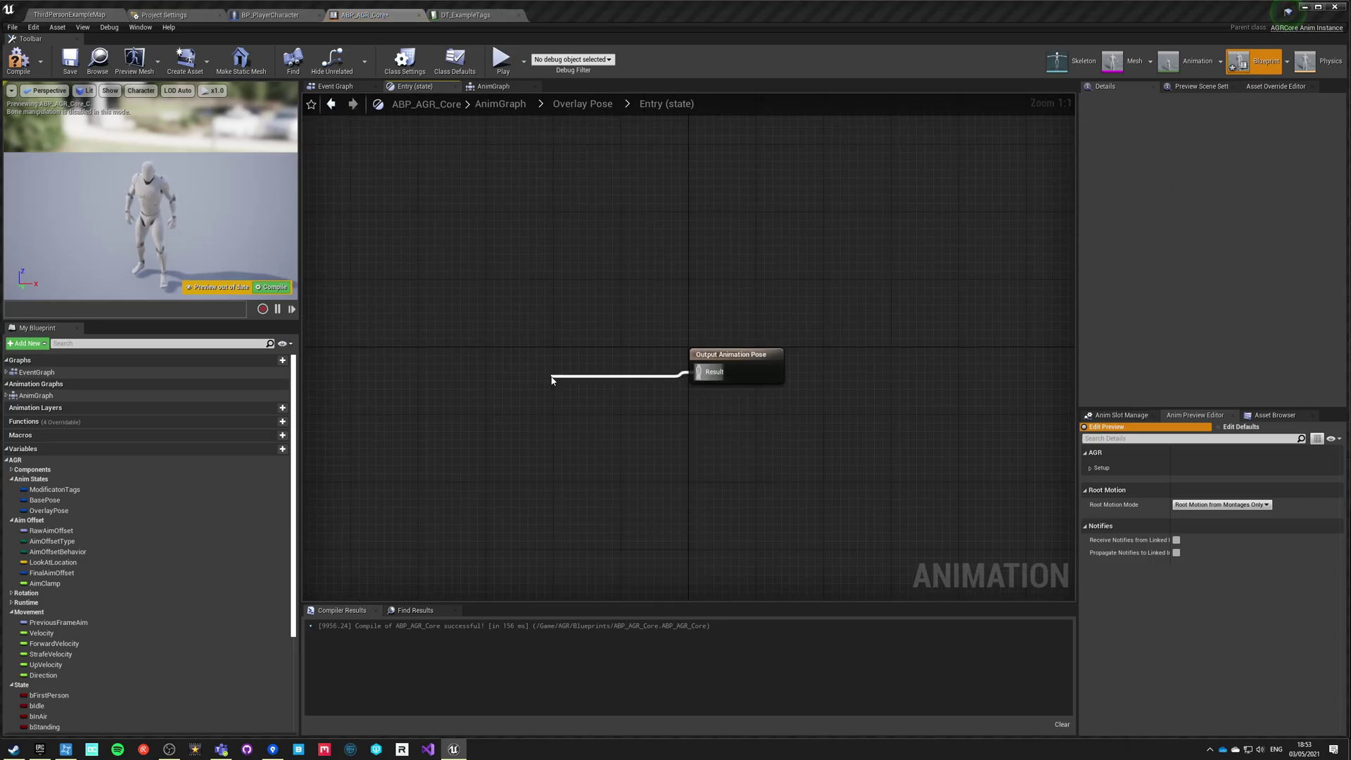
pyautogui.click(583, 103)
pyautogui.click(501, 104)
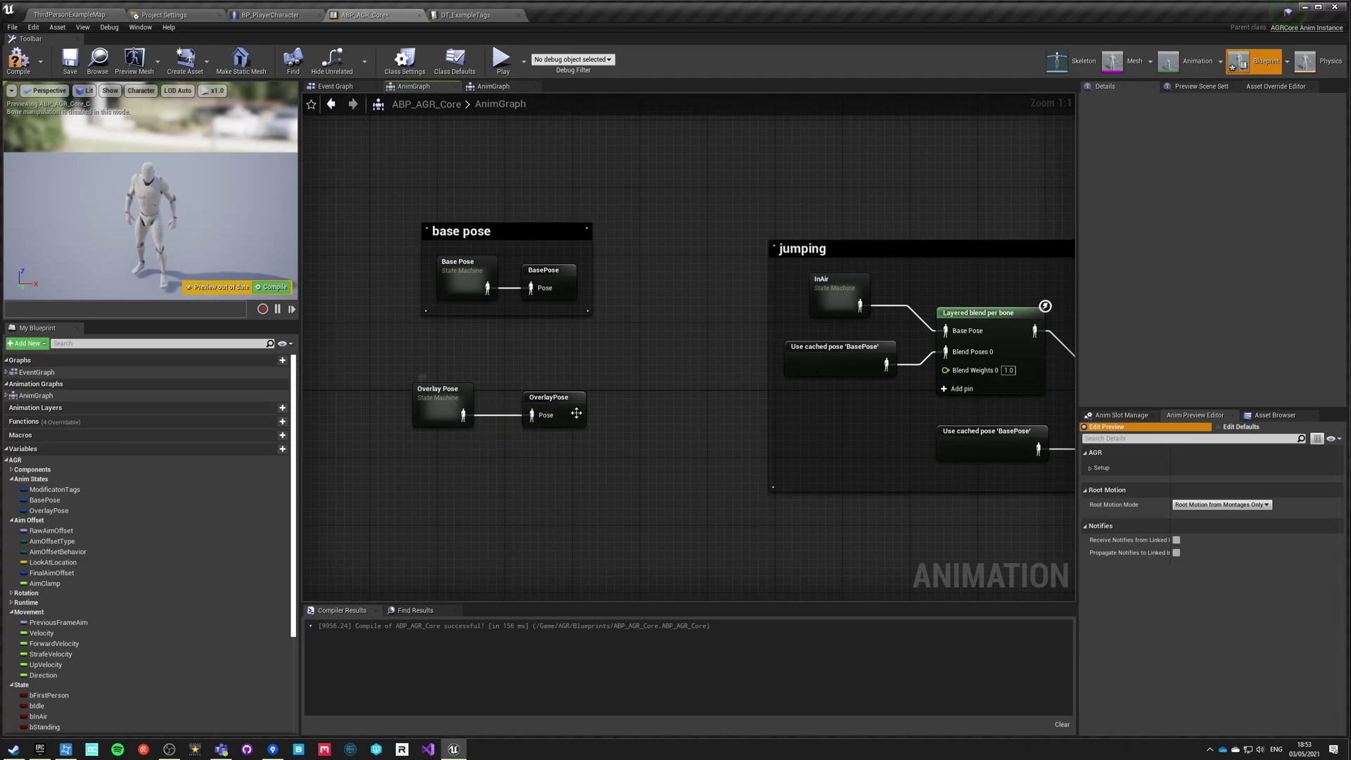
# Delete both cached BasePose nodes from the jumping group.
pyautogui.moveTo(688, 438); pyautogui.dragTo(466, 416, button='right')
pyautogui.click(582, 345)
pyautogui.press('Delete')
pyautogui.click(739, 428)
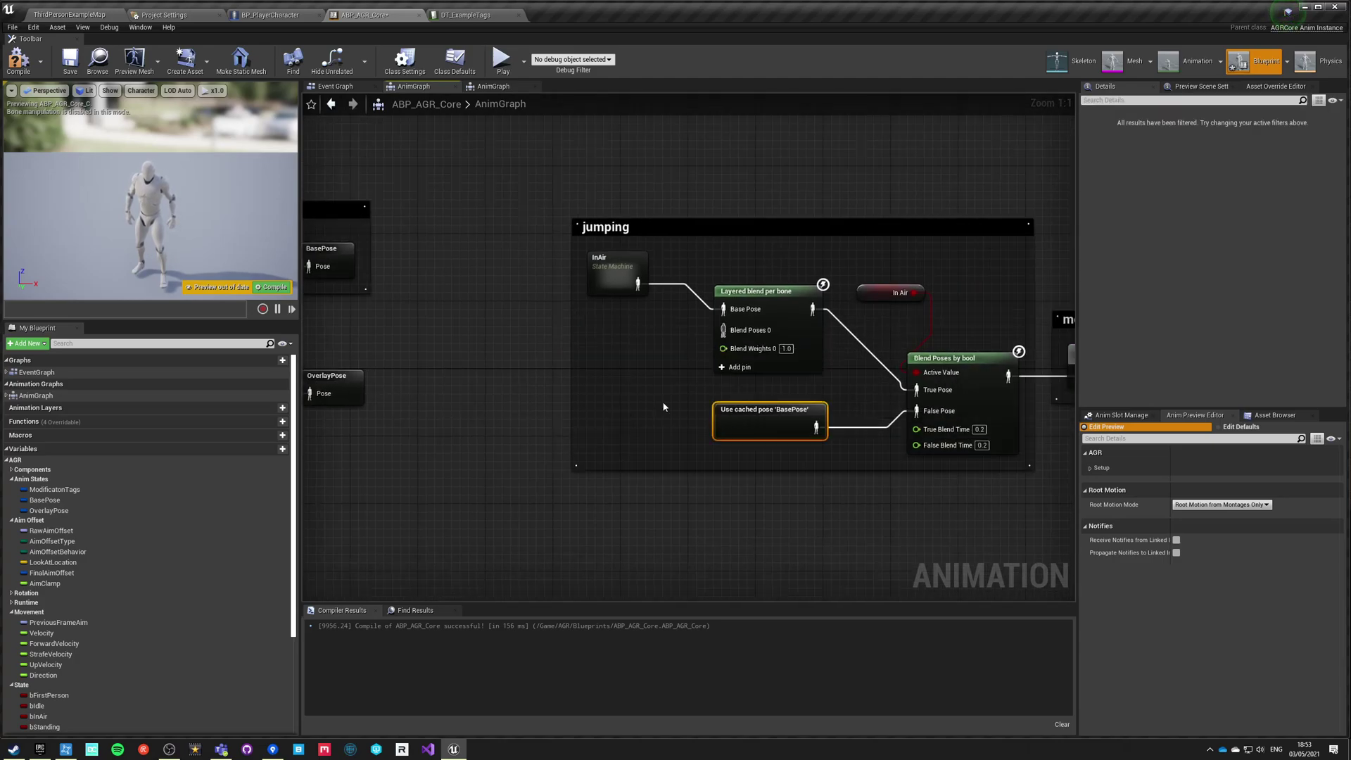
pyautogui.press('Delete')
# Connect a cached OverlayPose node to Blend Poses 0 of the jumping group's Layered blend per bone and place it below InAir.
pyautogui.moveTo(724, 330); pyautogui.dragTo(616, 378)
pyautogui.write('overlay')
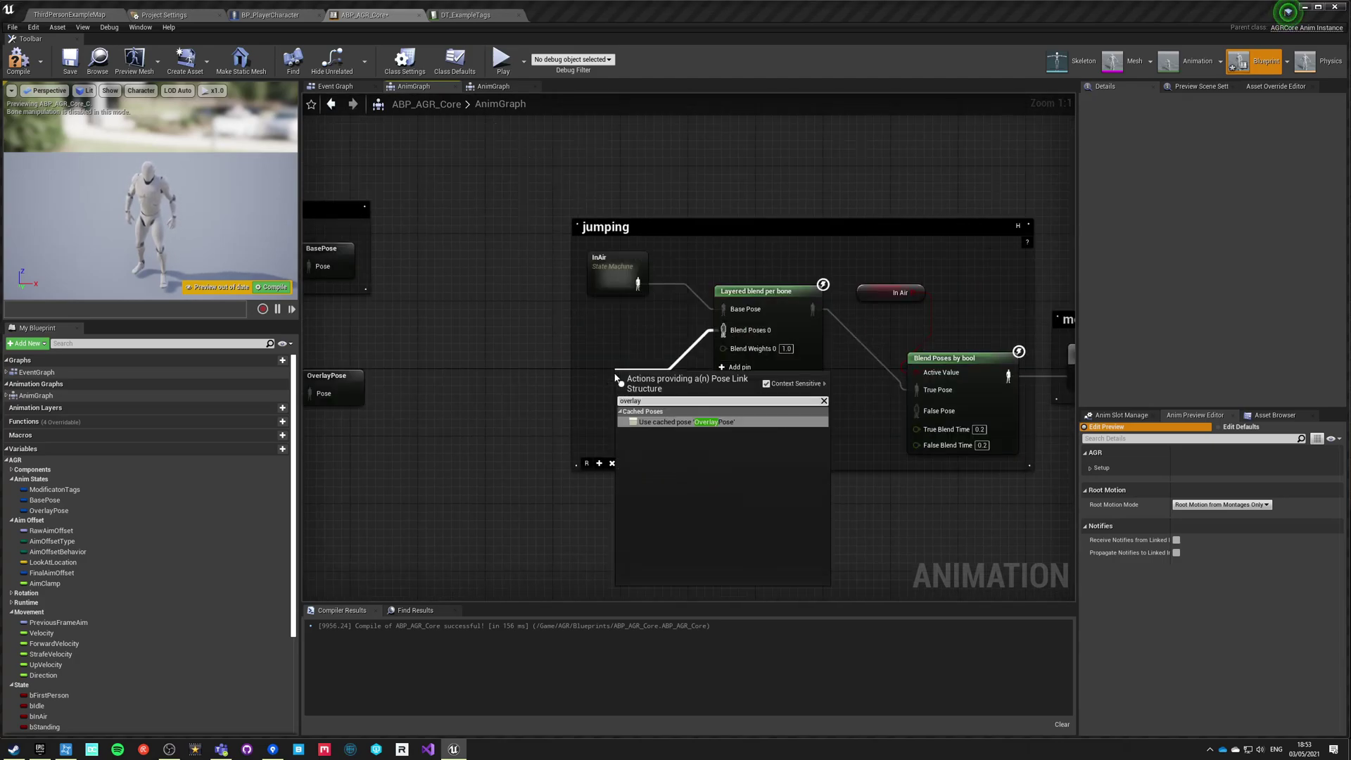
pyautogui.press('Return')
pyautogui.moveTo(628, 393); pyautogui.dragTo(588, 349)
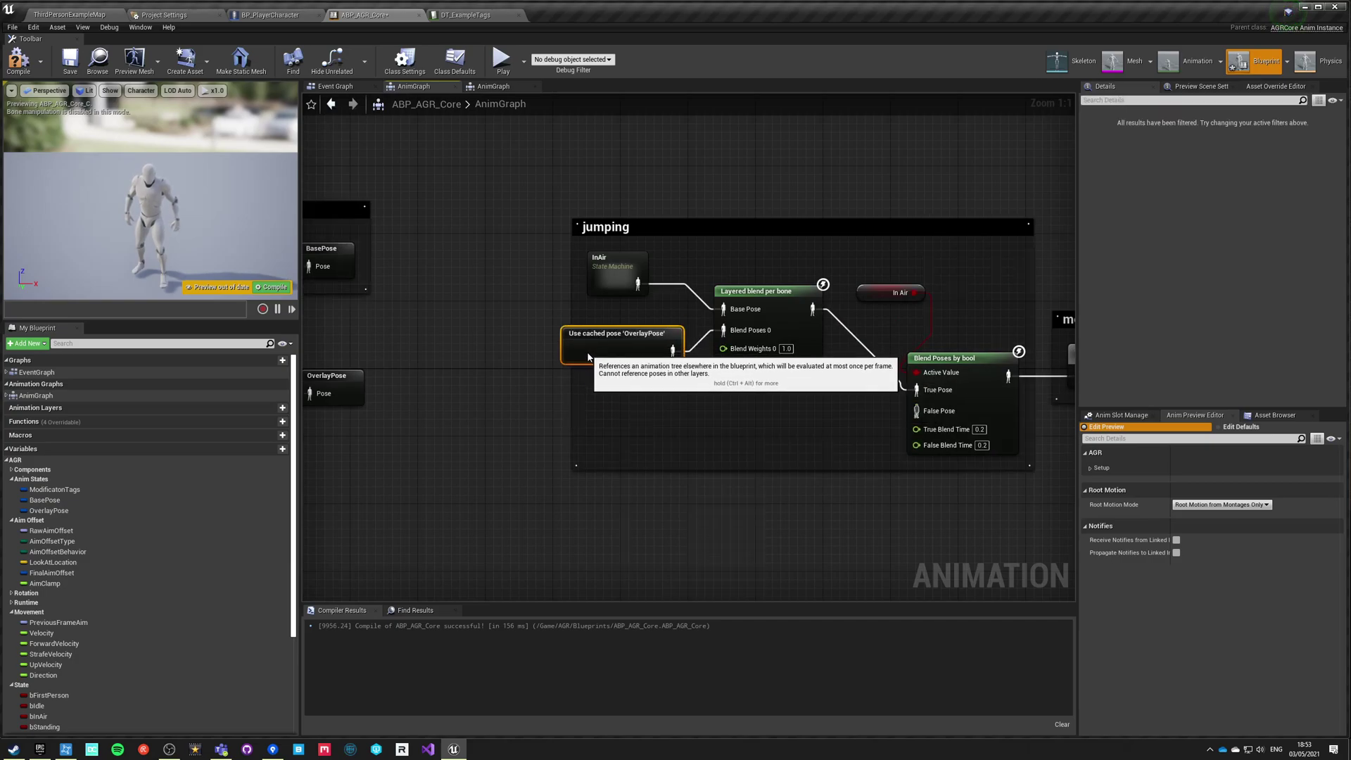
# Duplicate the cached OverlayPose node into the False Pose of Blend Poses by bool, and enlarge the jumping comment around the nodes.
pyautogui.hotkey('ctrl', 'c')
pyautogui.hotkey('ctrl', 'v')
pyautogui.moveTo(825, 453); pyautogui.dragTo(917, 412)
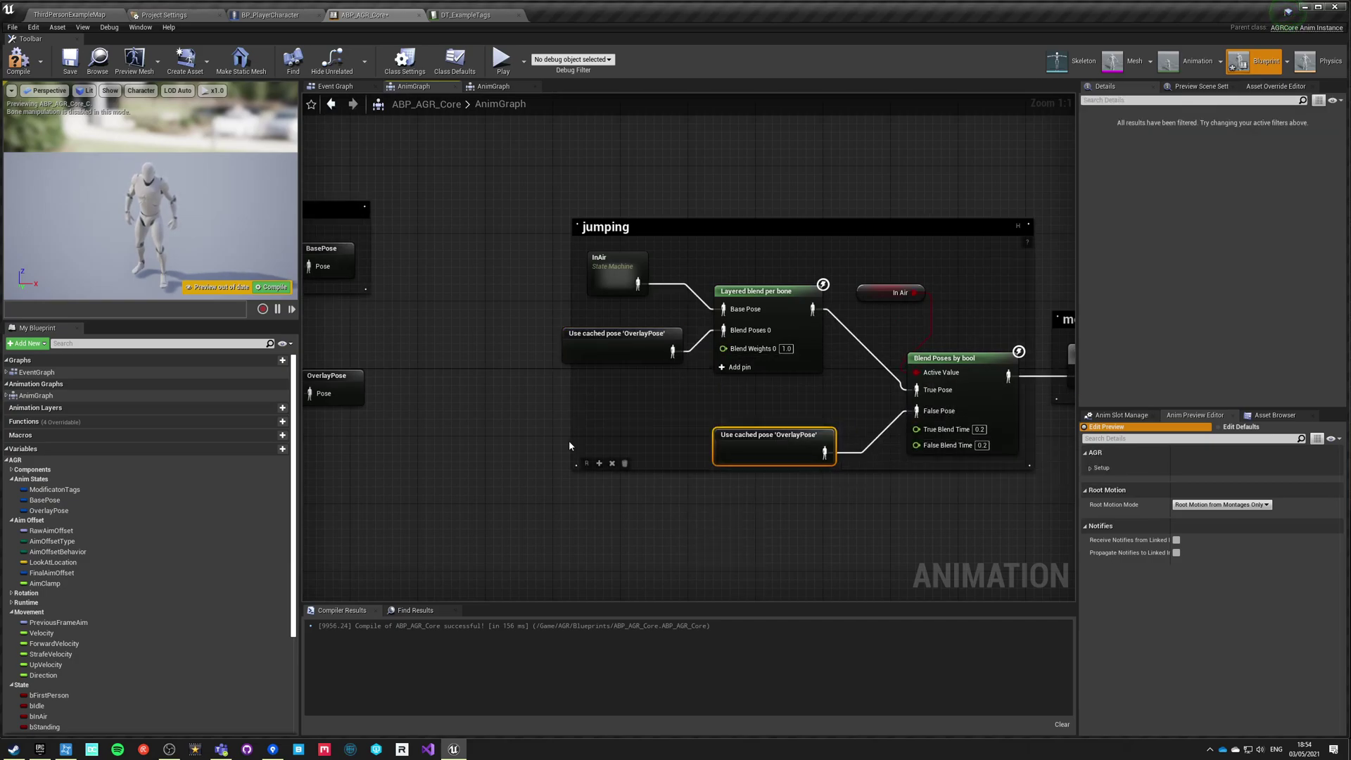
pyautogui.moveTo(573, 466); pyautogui.dragTo(548, 477)
pyautogui.click(448, 570)
# Wrap the Overlay Pose state machine and its OverlayPose cache node in a comment titled "overlay pose".
pyautogui.moveTo(605, 313); pyautogui.dragTo(863, 262, button='right')
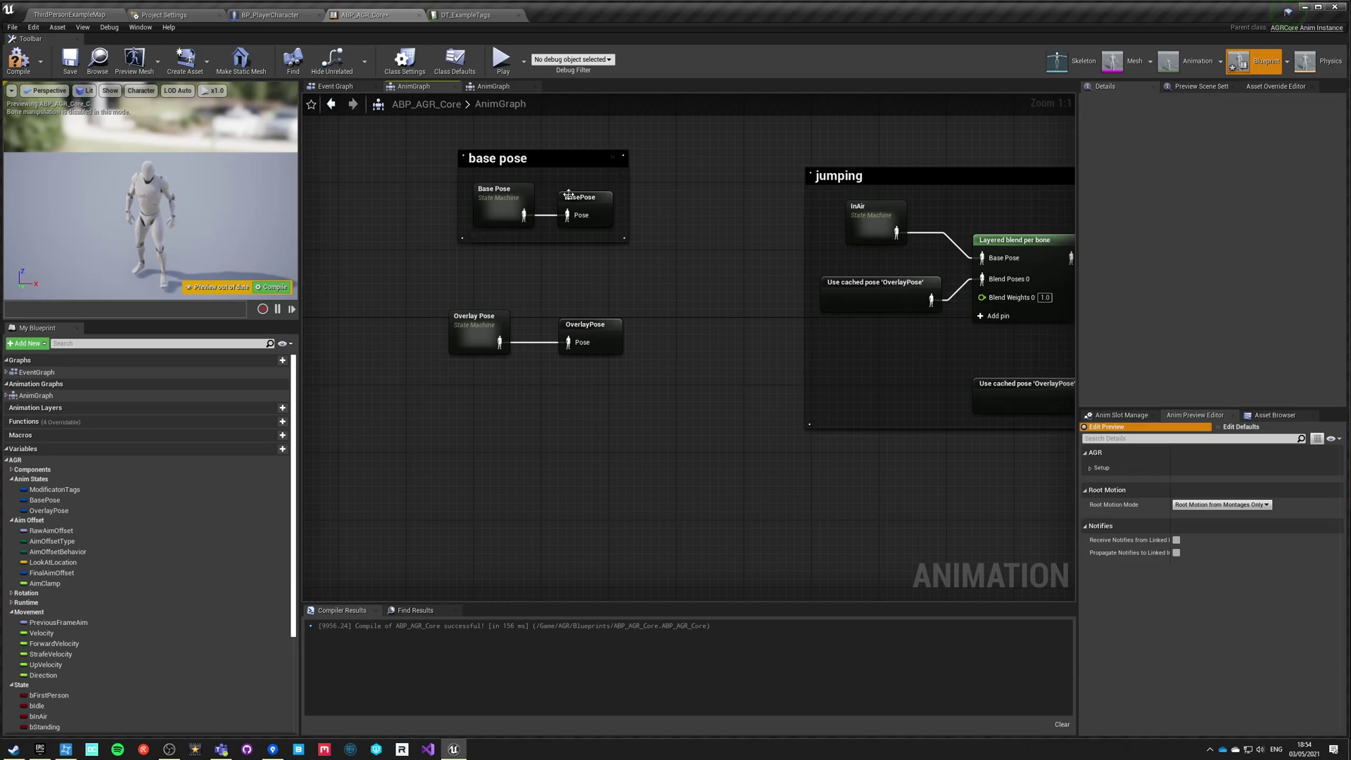
pyautogui.moveTo(456, 327); pyautogui.dragTo(596, 363)
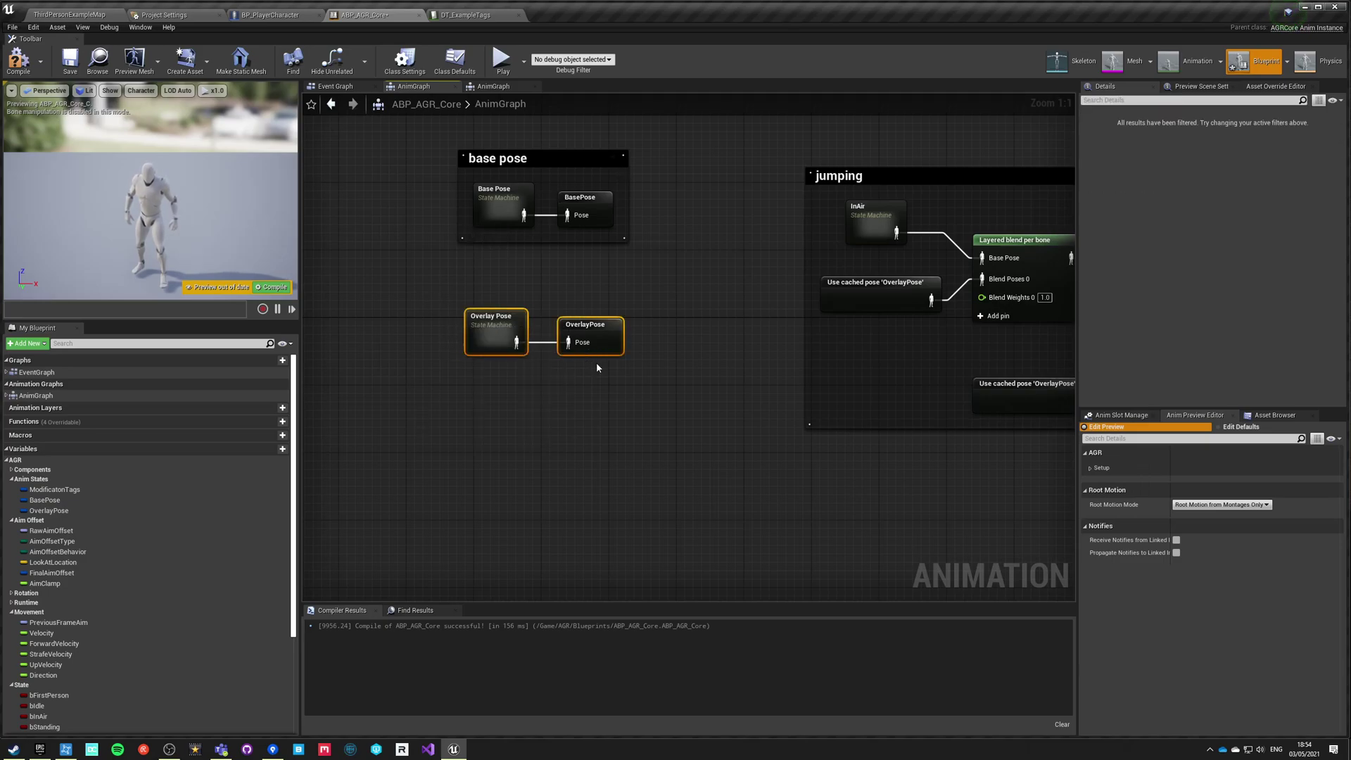
pyautogui.write('coverlay pose')
pyautogui.press('Return')
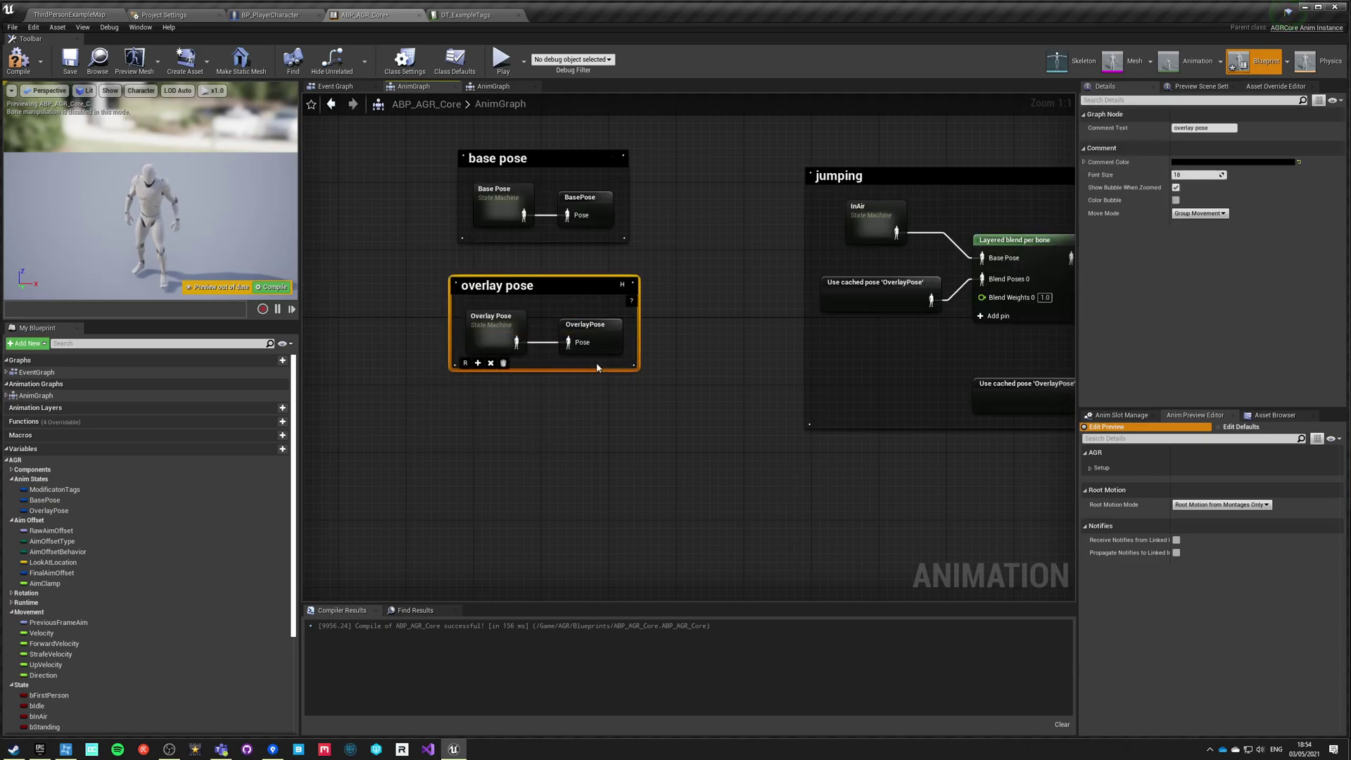
pyautogui.click(519, 431)
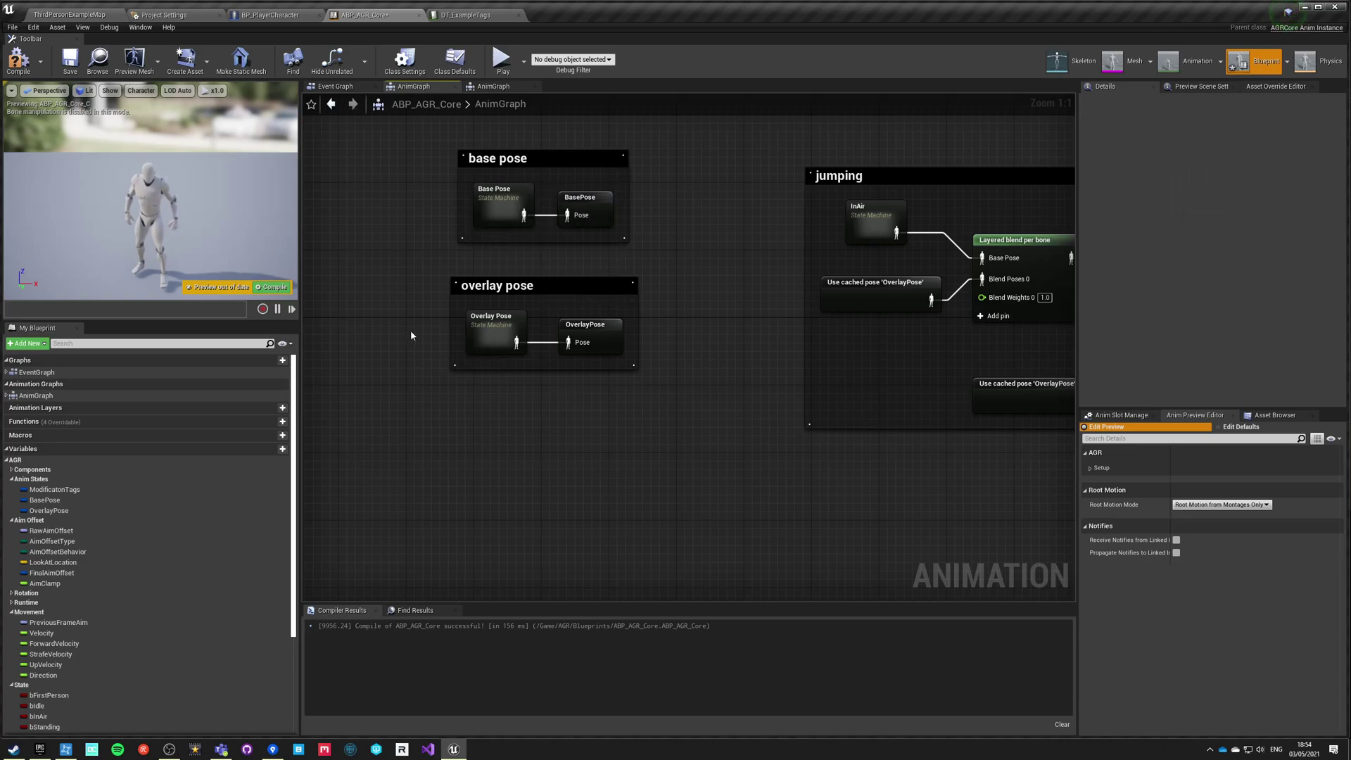
# Open the Overlay Pose state machine and add a conduit reached by a transition from the Entry state.
pyautogui.doubleClick(489, 331)
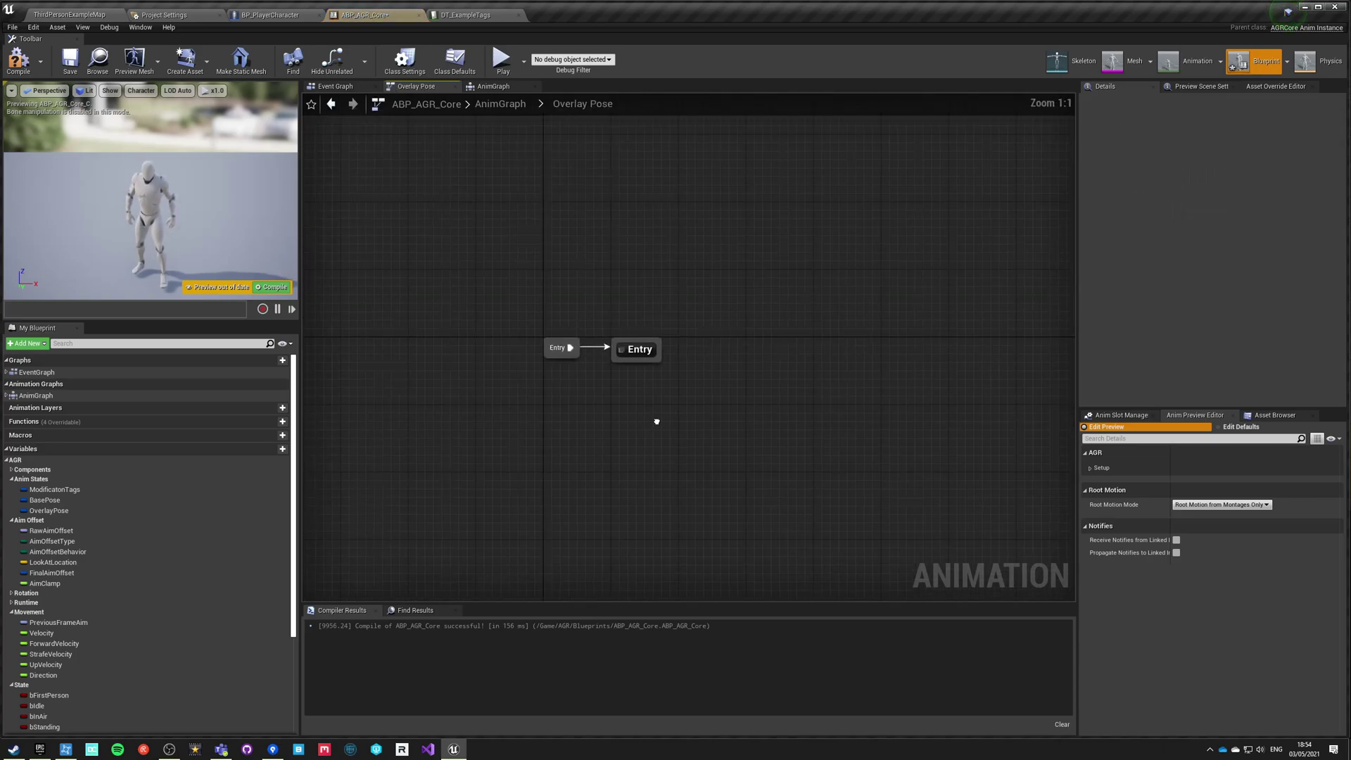
pyautogui.moveTo(576, 329); pyautogui.dragTo(699, 334)
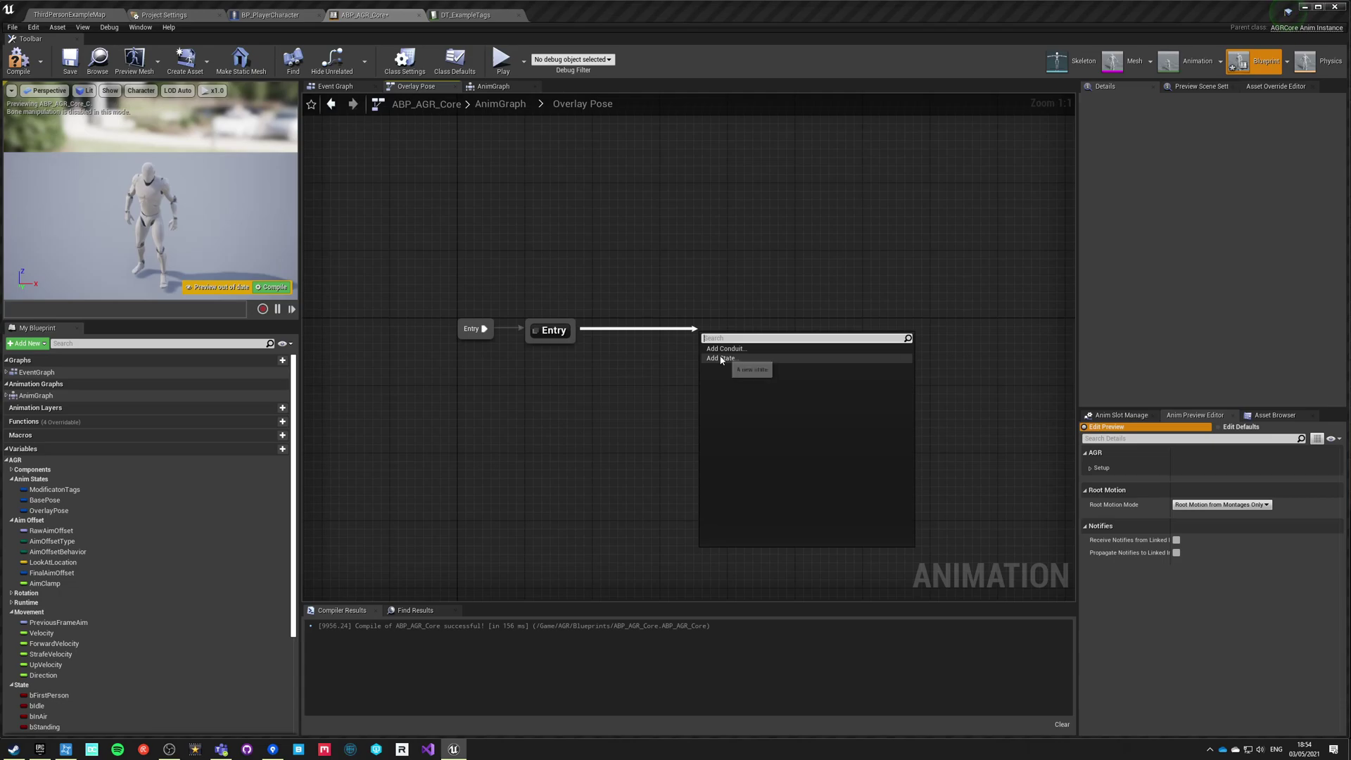
pyautogui.click(721, 351)
pyautogui.press('Return')
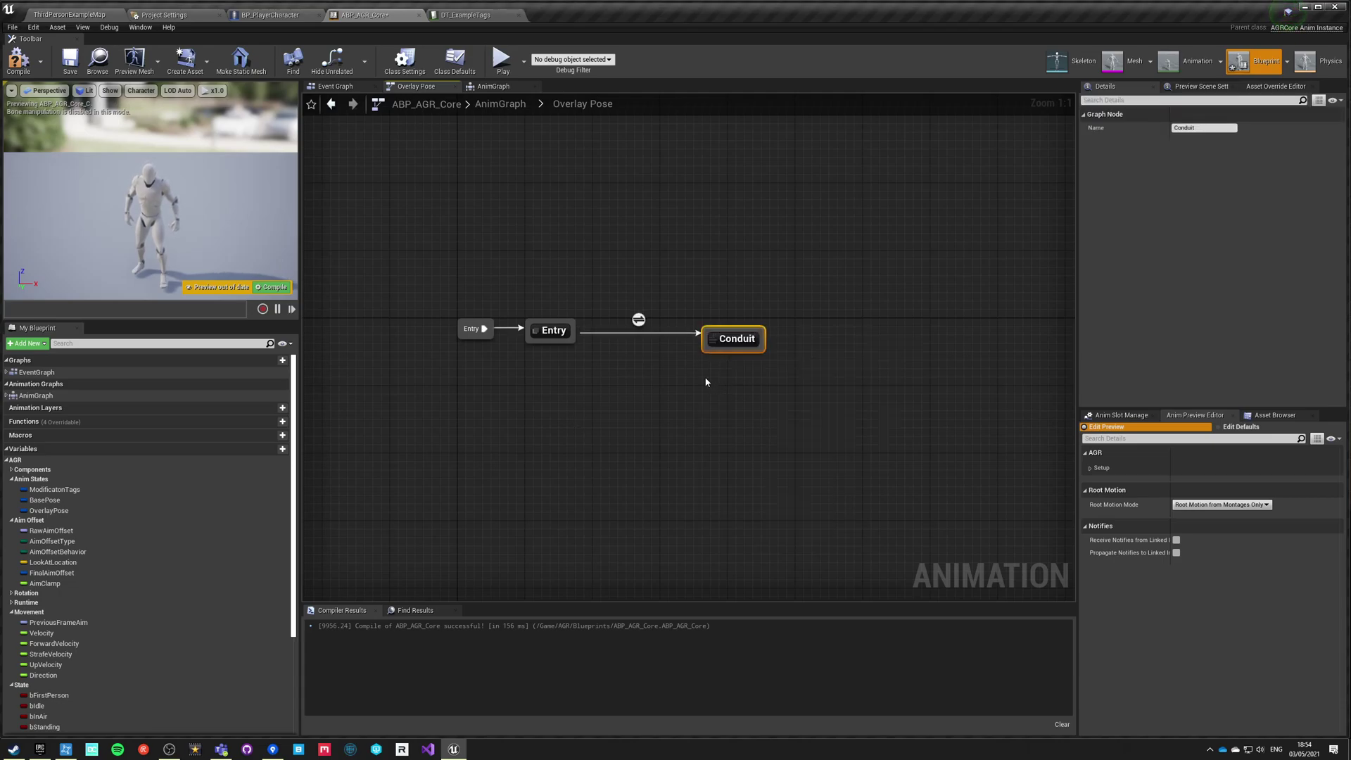
# Make the Entry to Conduit rule allow the transition when the OverlayPose tag is valid, then return to the state machine.
pyautogui.doubleClick(638, 318)
pyautogui.moveTo(38, 512); pyautogui.dragTo(531, 393)
pyautogui.click(446, 396)
pyautogui.write('valid')
pyautogui.press('Return')
pyautogui.moveTo(687, 384); pyautogui.dragTo(698, 370)
pyautogui.click(582, 104)
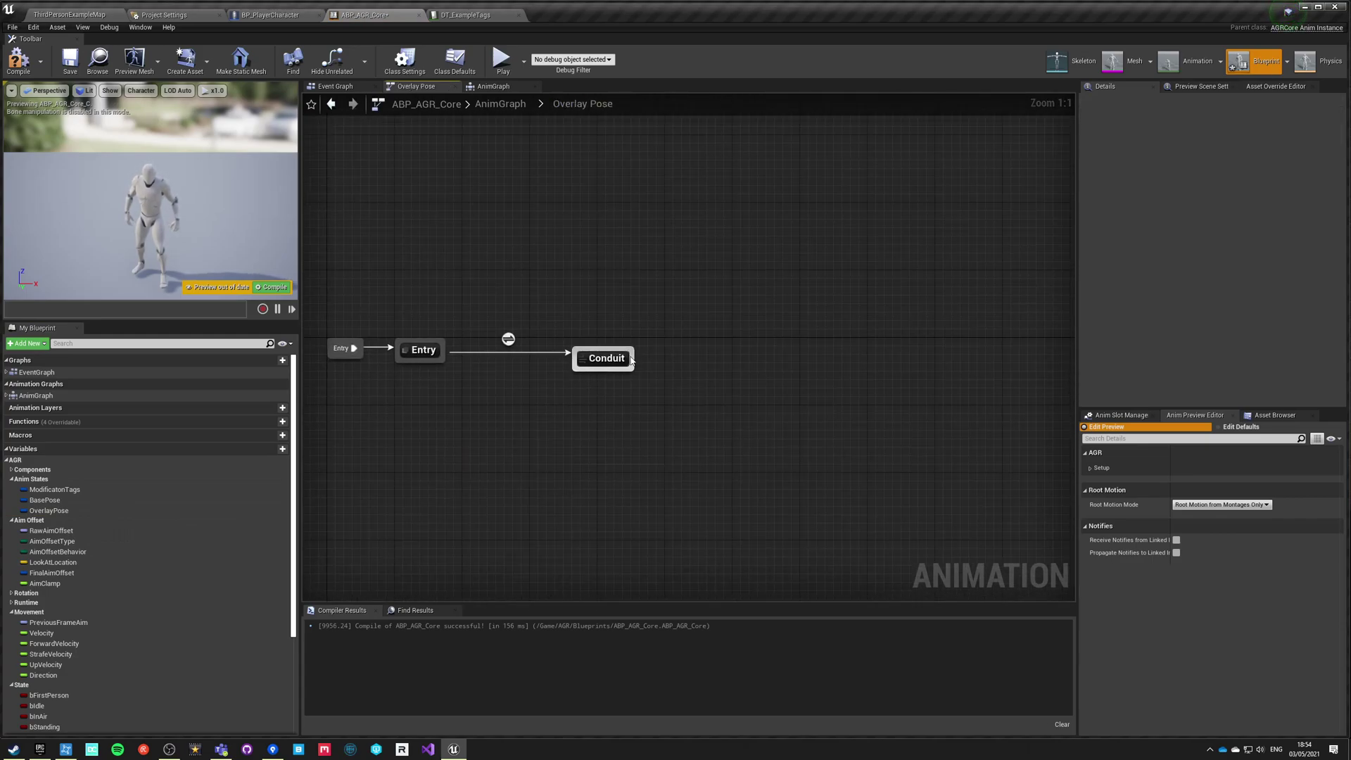
# Add a transition from the conduit back to Entry, allowed when the OverlayPose tag is not valid.
pyautogui.moveTo(632, 360); pyautogui.dragTo(426, 354)
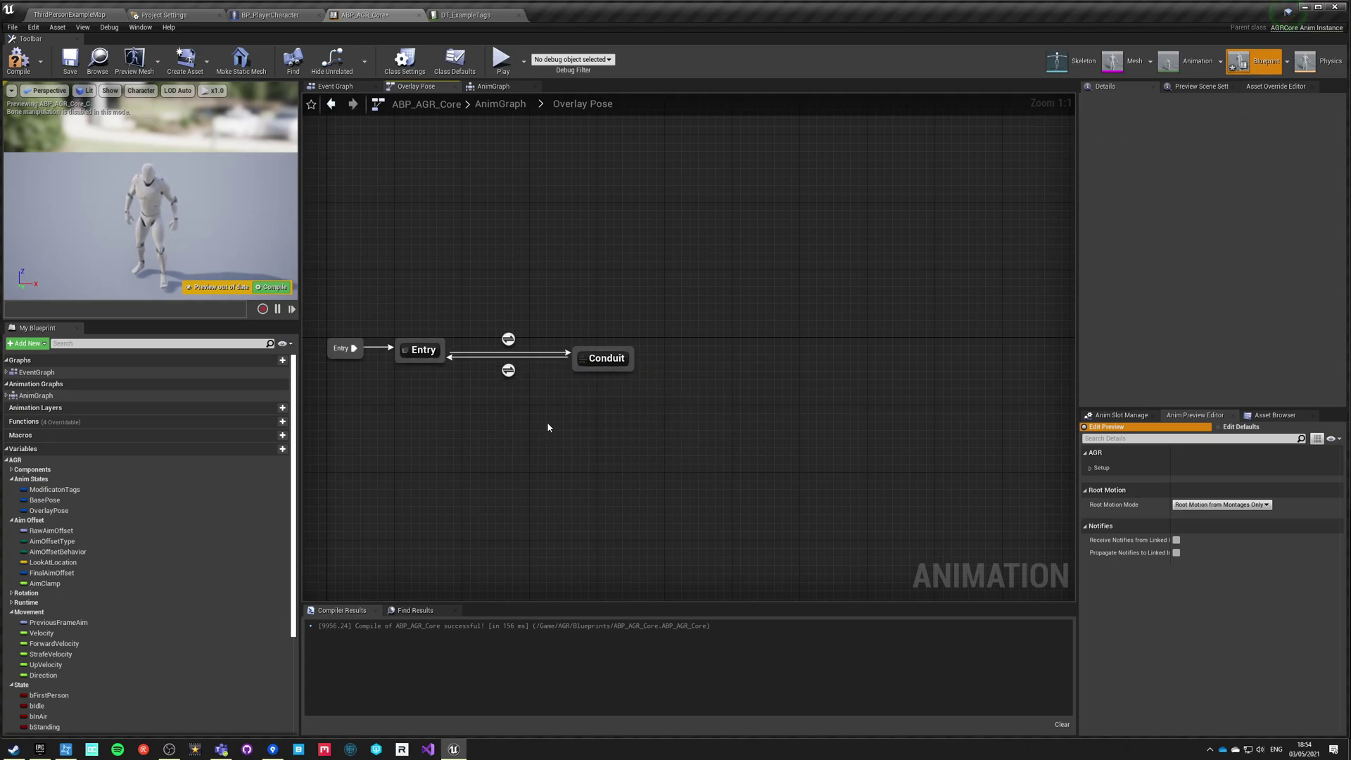
pyautogui.doubleClick(509, 370)
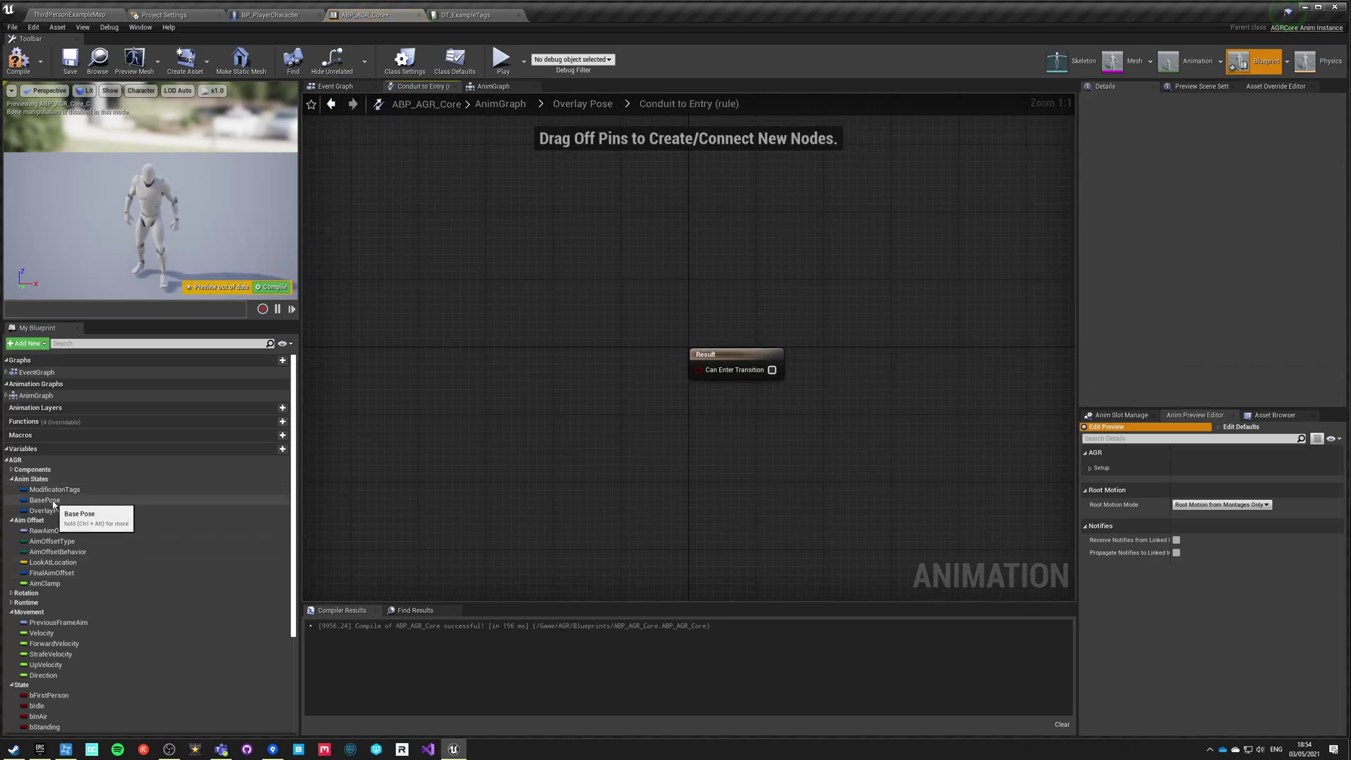
pyautogui.moveTo(50, 510)
pyautogui.mouseDown()
pyautogui.moveTo(416, 368)
pyautogui.moveTo(524, 394)
pyautogui.mouseUp()
pyautogui.click(457, 374)
pyautogui.write('valid')
pyautogui.press('Return')
pyautogui.moveTo(637, 411); pyautogui.dragTo(772, 370)
pyautogui.write('not')
pyautogui.press('Return')
pyautogui.click(602, 154)
pyautogui.click(583, 104)
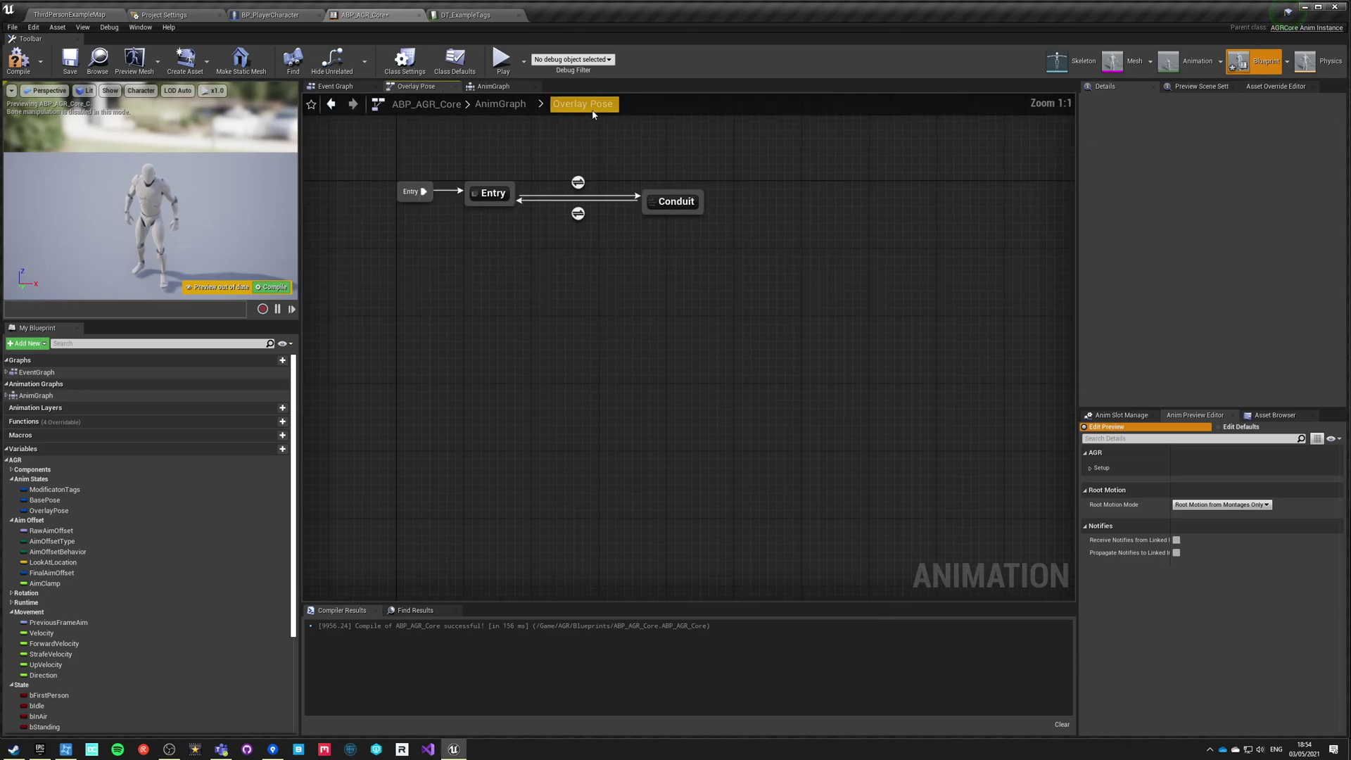
# Add a state named "Pistol" above and beyond the conduit, connected from it by a transition.
pyautogui.moveTo(751, 412); pyautogui.dragTo(549, 397, button='right')
pyautogui.moveTo(666, 335); pyautogui.dragTo(745, 272)
pyautogui.click(769, 297)
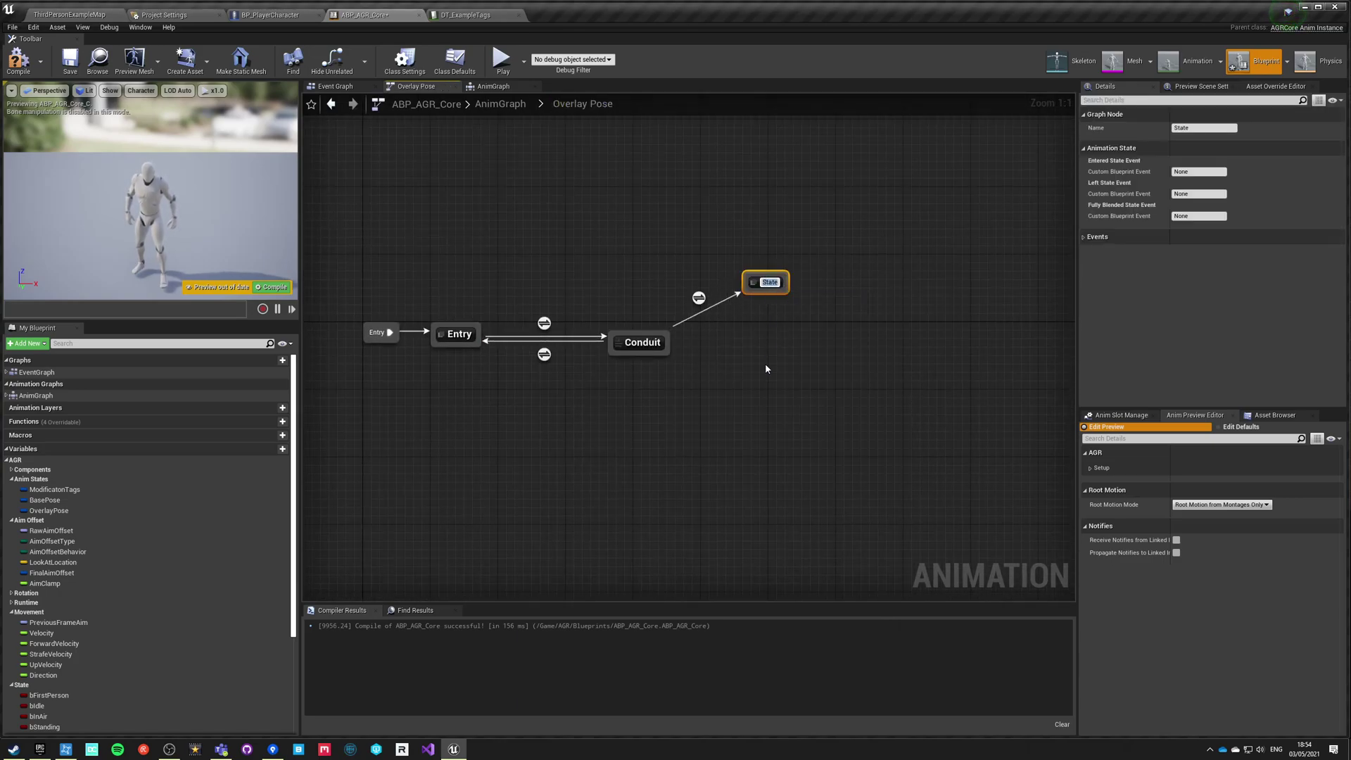
pyautogui.write('Pistol')
pyautogui.press('Return')
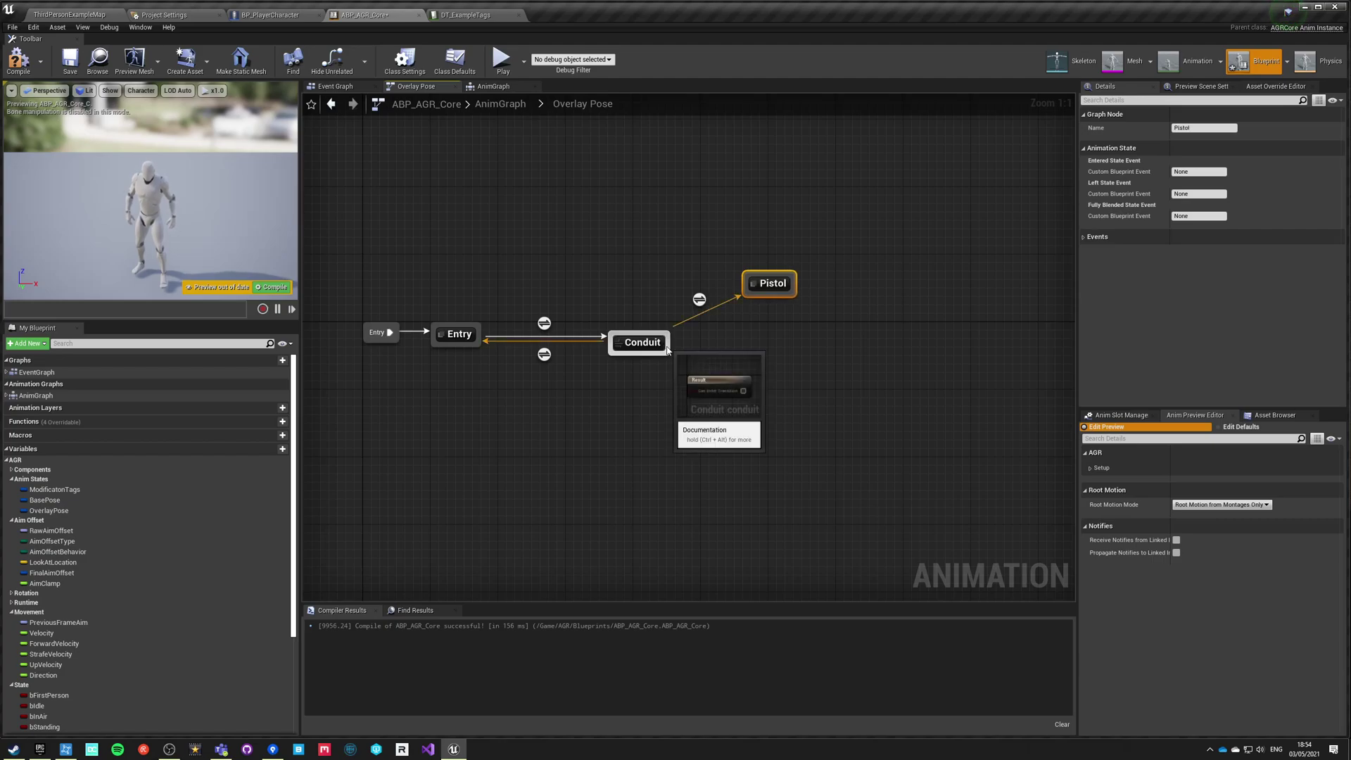
# Add two more states named "Rifle" and "Shotgun" below Pistol, each connected from the conduit.
pyautogui.moveTo(669, 337); pyautogui.dragTo(751, 350)
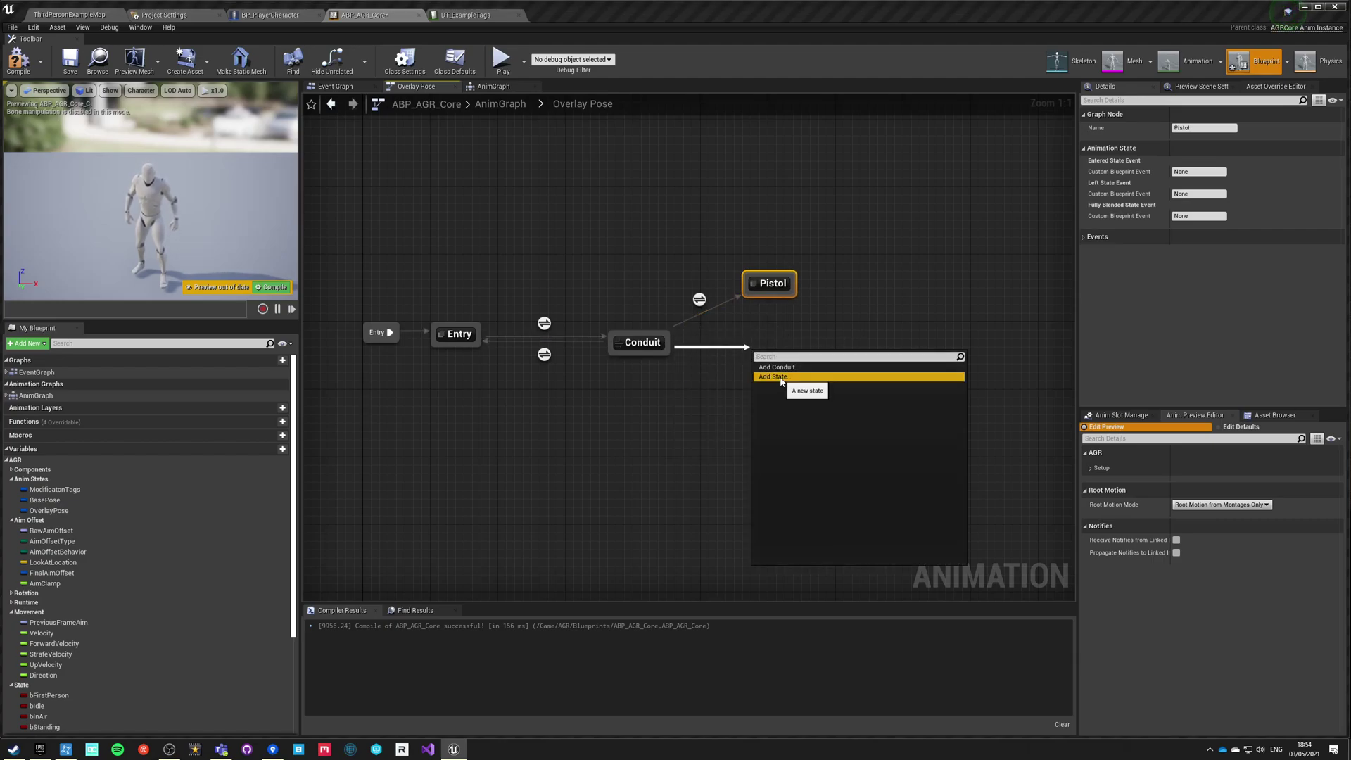
pyautogui.click(767, 374)
pyautogui.write('Rifle')
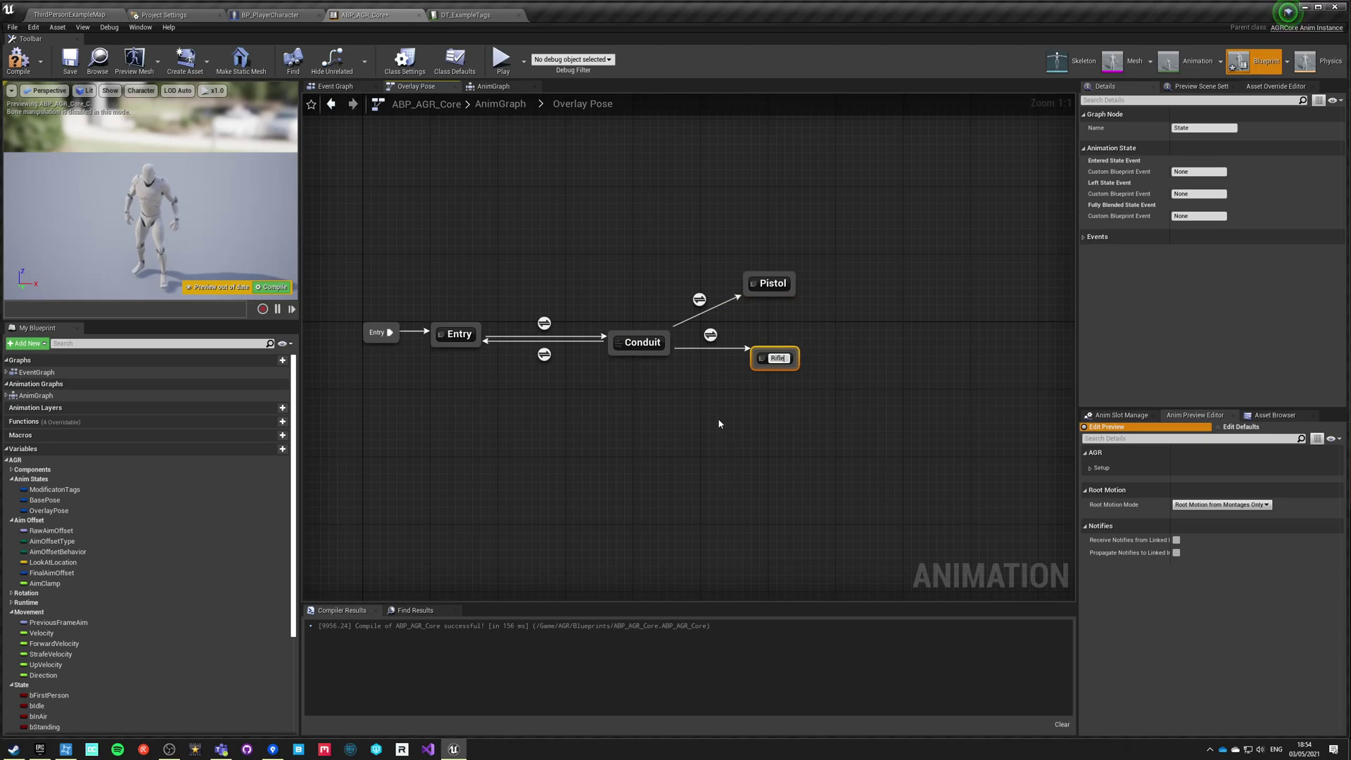
pyautogui.press('Return')
pyautogui.moveTo(660, 356); pyautogui.dragTo(751, 416)
pyautogui.click(772, 443)
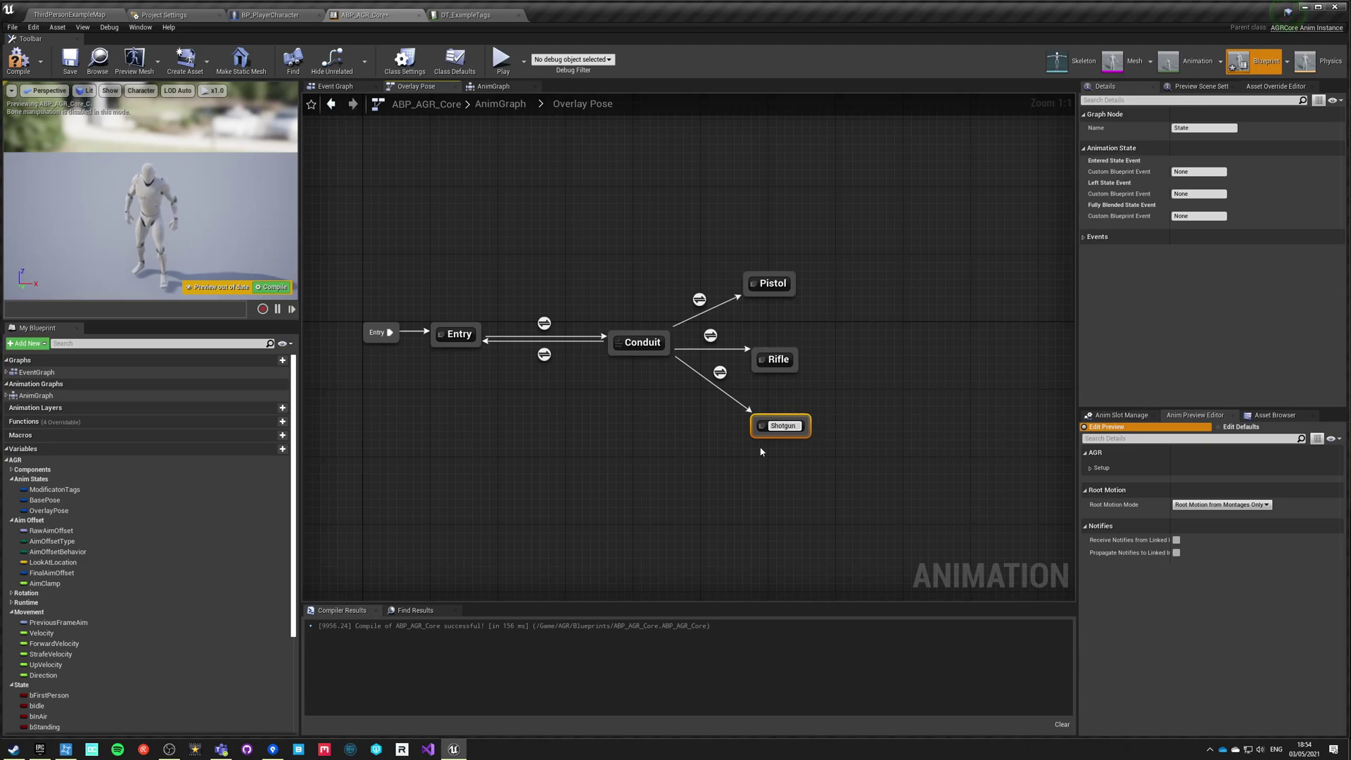
pyautogui.click(749, 444)
# Open the Pistol state and add a node that uses the cached BasePose.
pyautogui.click(771, 283)
pyautogui.click(772, 282)
pyautogui.click(747, 255)
pyautogui.doubleClick(758, 283)
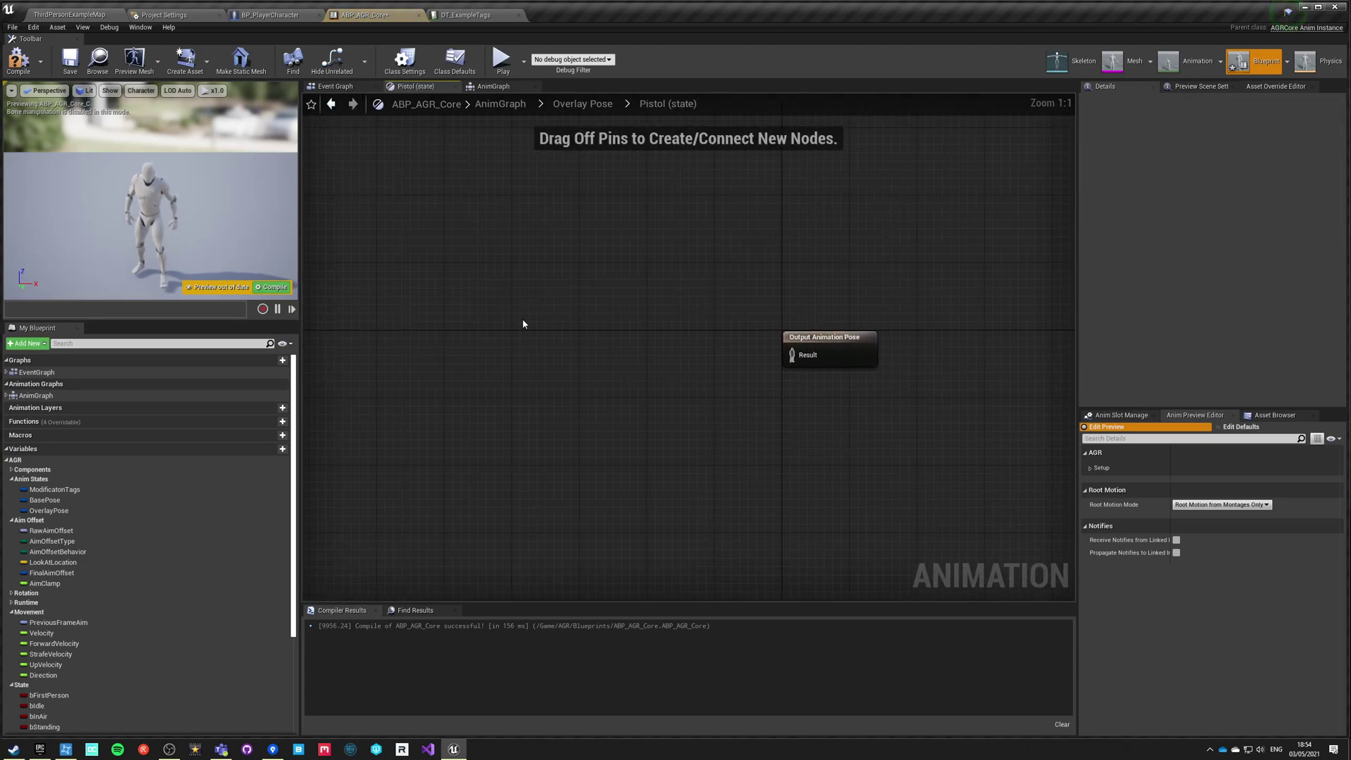
pyautogui.rightClick(486, 340)
pyautogui.write('b')
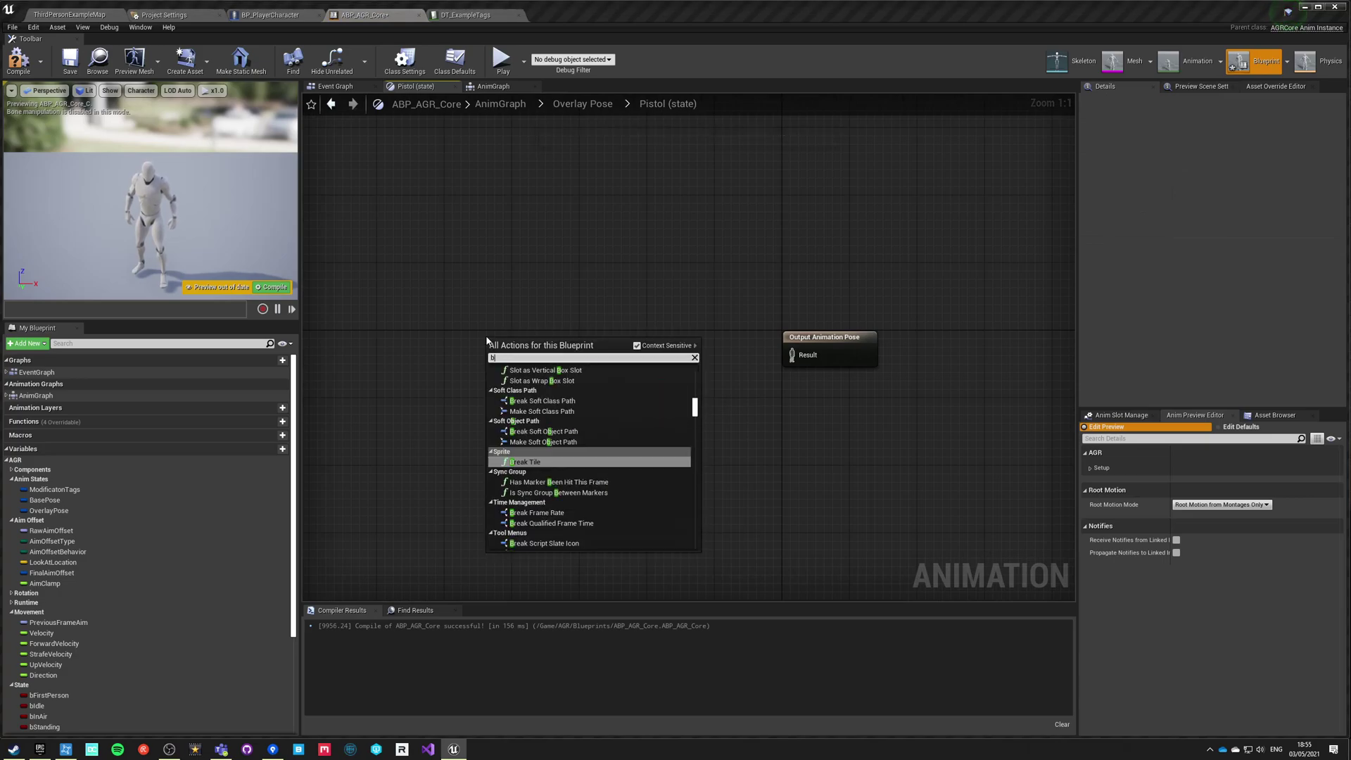
pyautogui.write('ase pose')
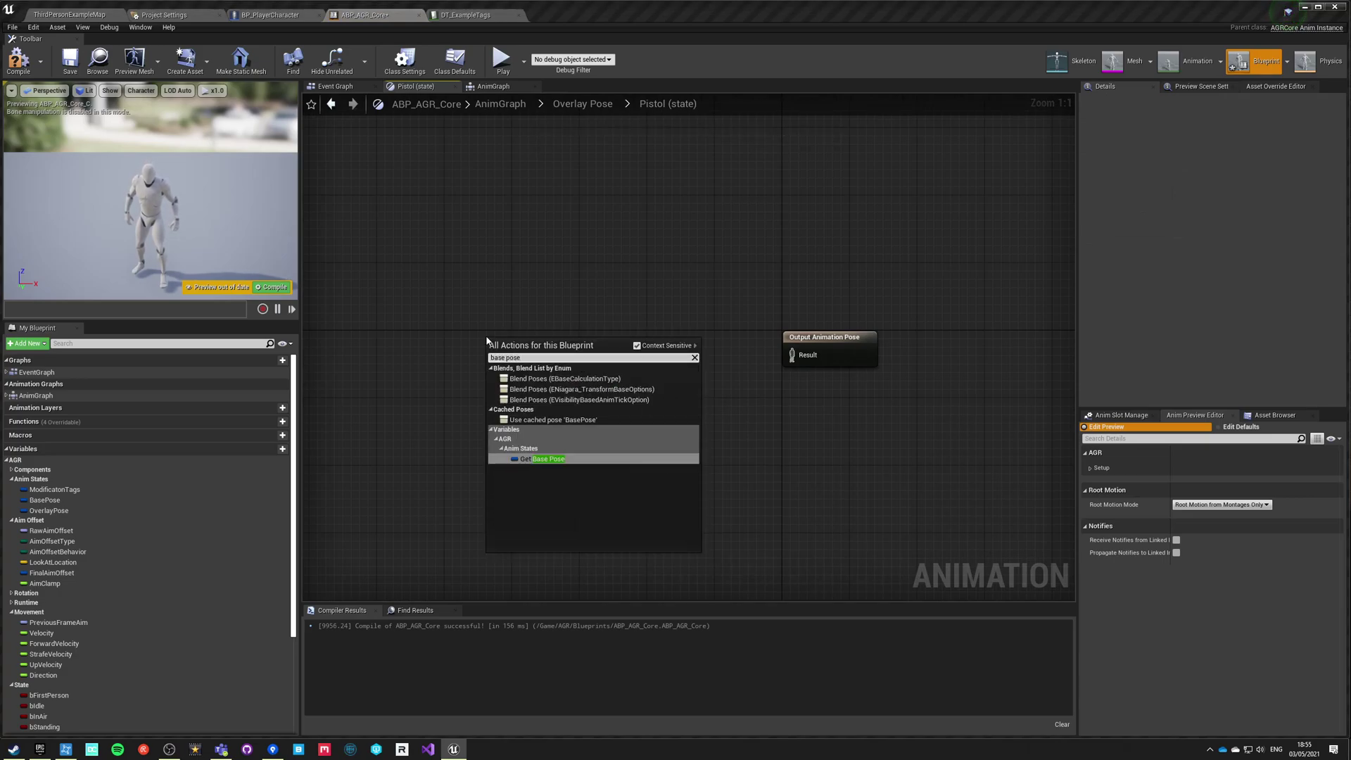
pyautogui.click(553, 420)
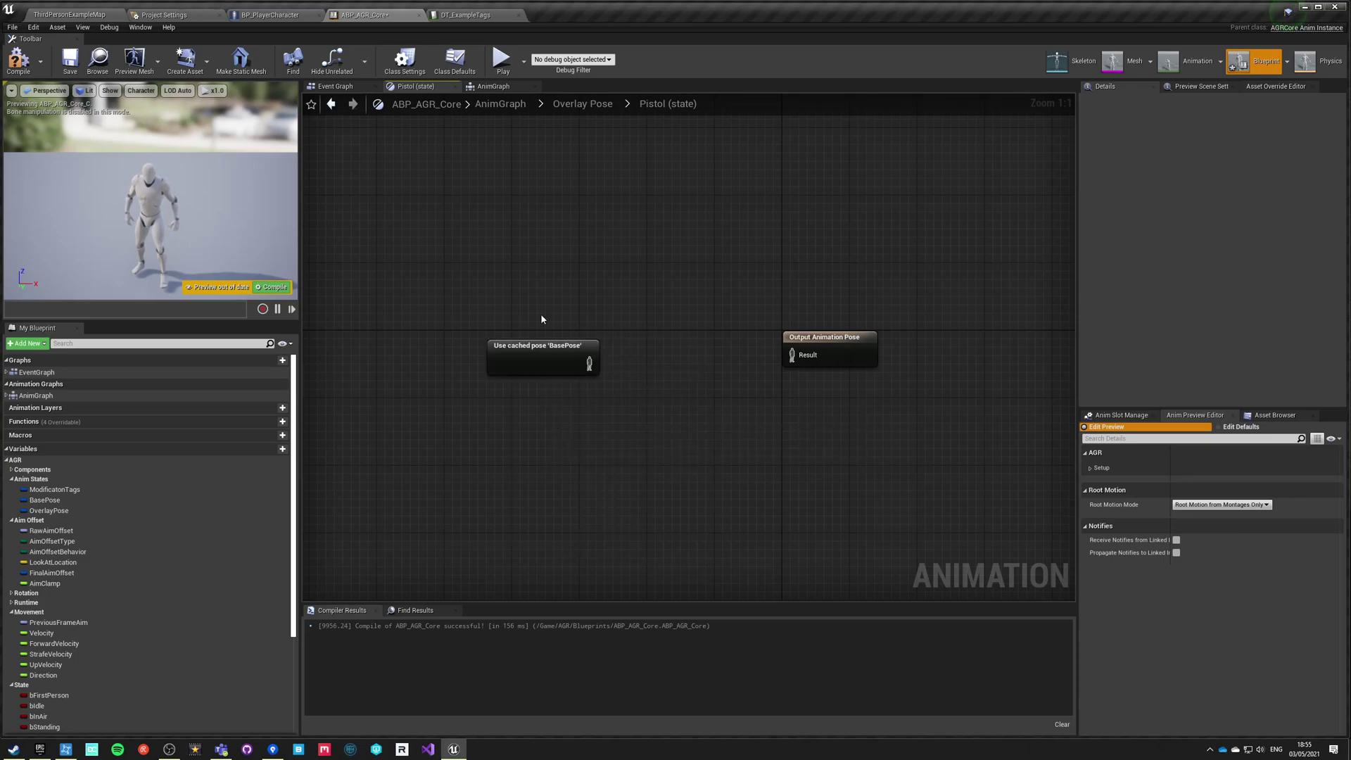
# Connect the cached BasePose to the Base Pose of a new Layered blend per bone node, aligned before the output pose.
pyautogui.moveTo(514, 365); pyautogui.dragTo(594, 384)
pyautogui.write('blend')
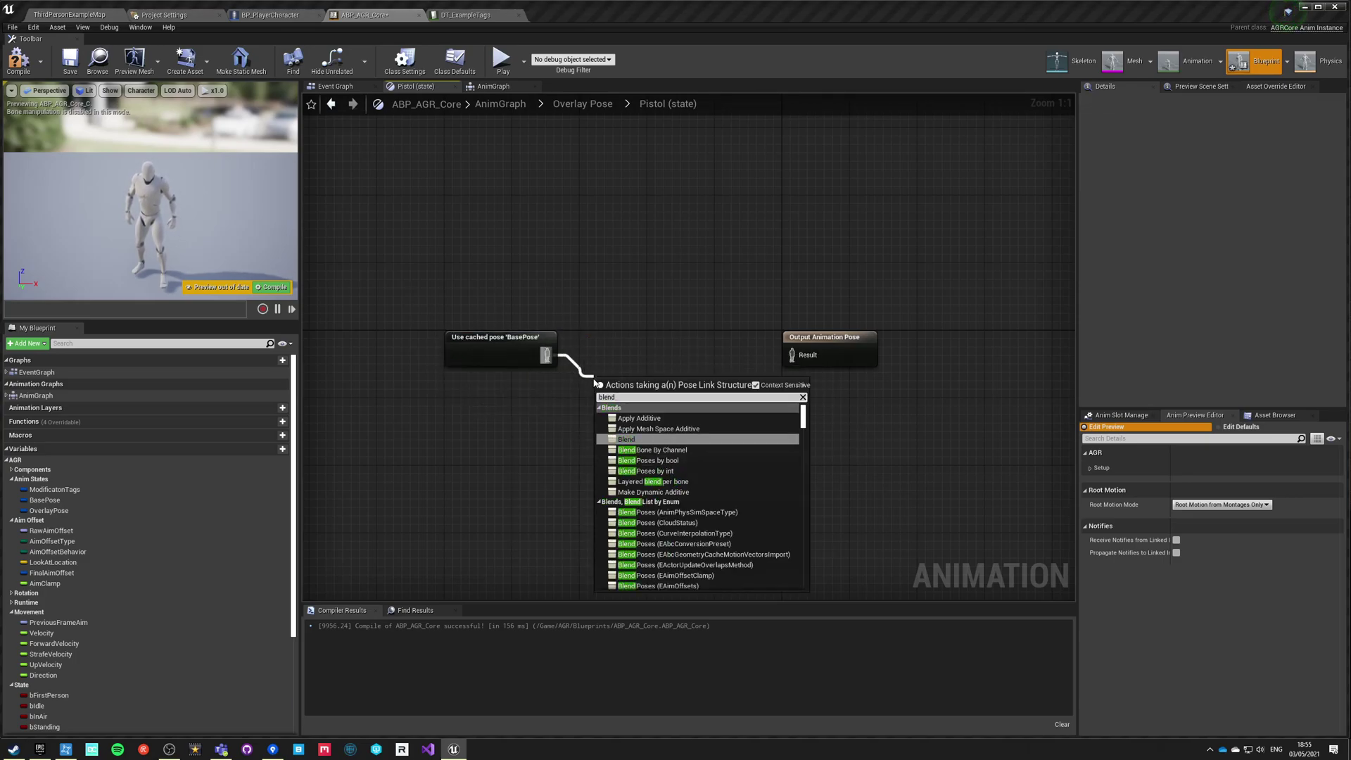
pyautogui.write(' bone')
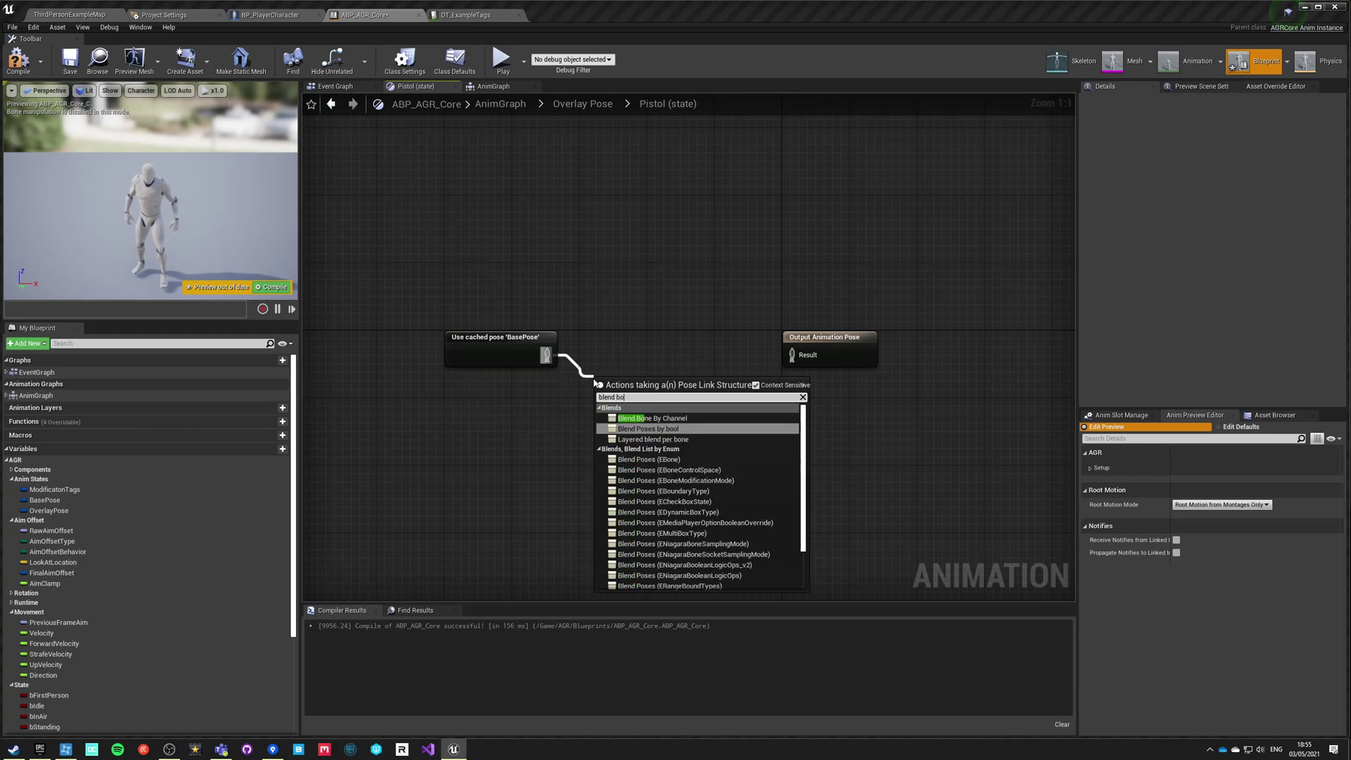
pyautogui.press('Down')
pyautogui.press('Return')
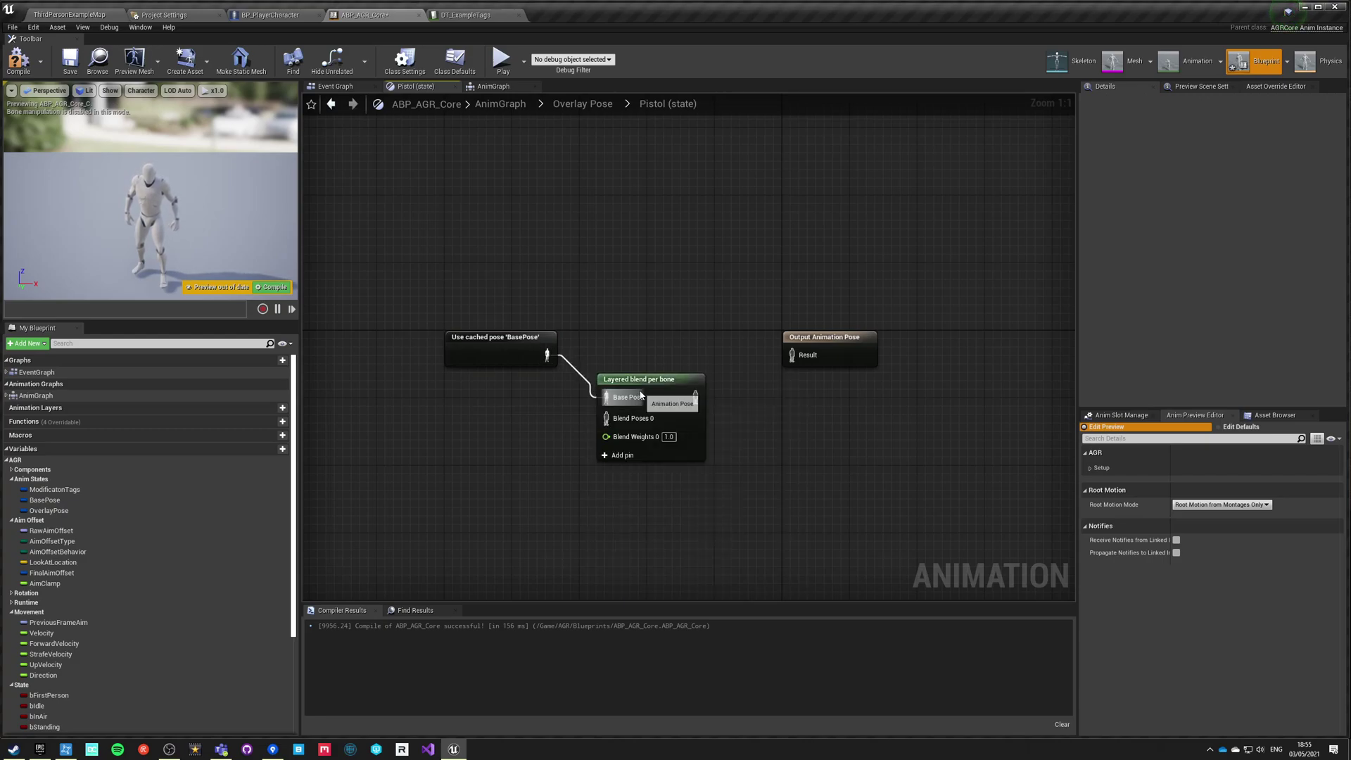
pyautogui.moveTo(640, 388); pyautogui.dragTo(640, 345)
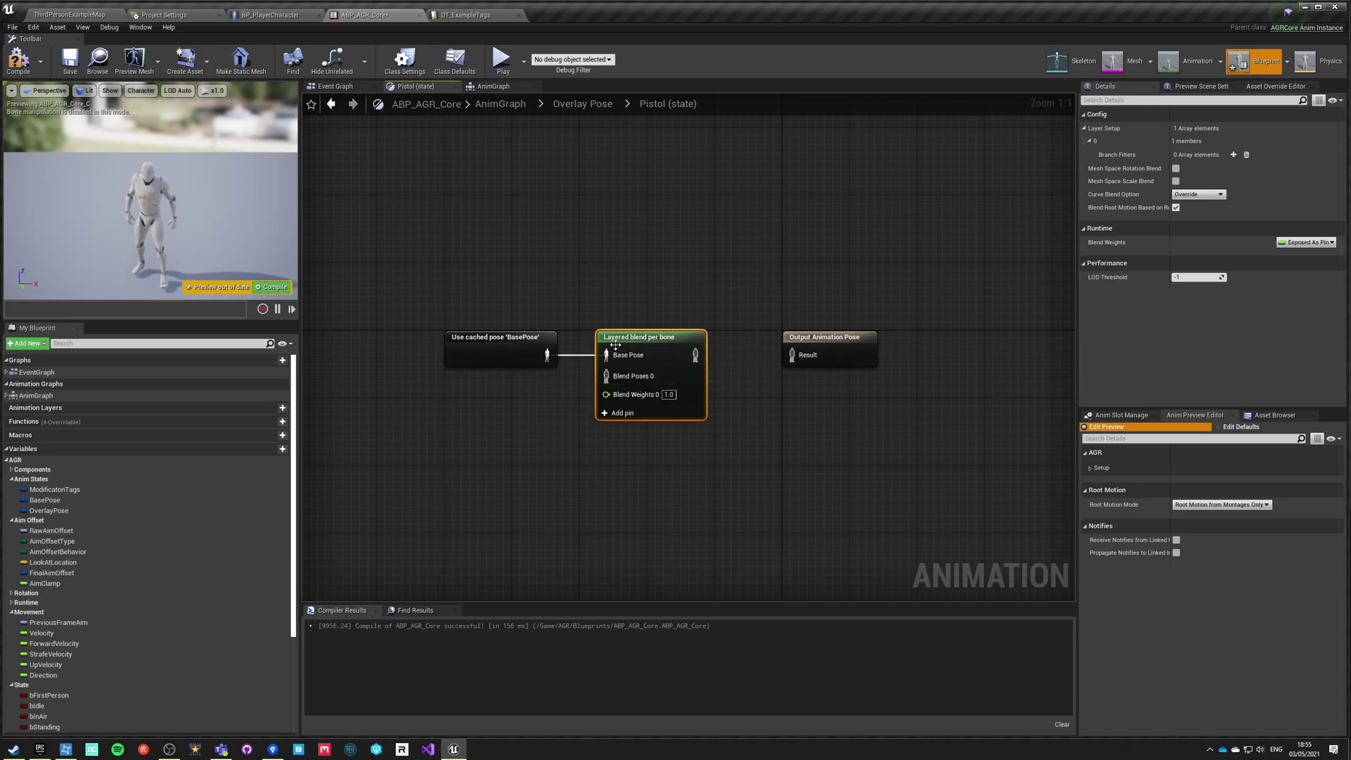
# Add a Play Idle_Pistol animation node to the Pistol state graph below the cached BasePose node.
pyautogui.click(551, 425)
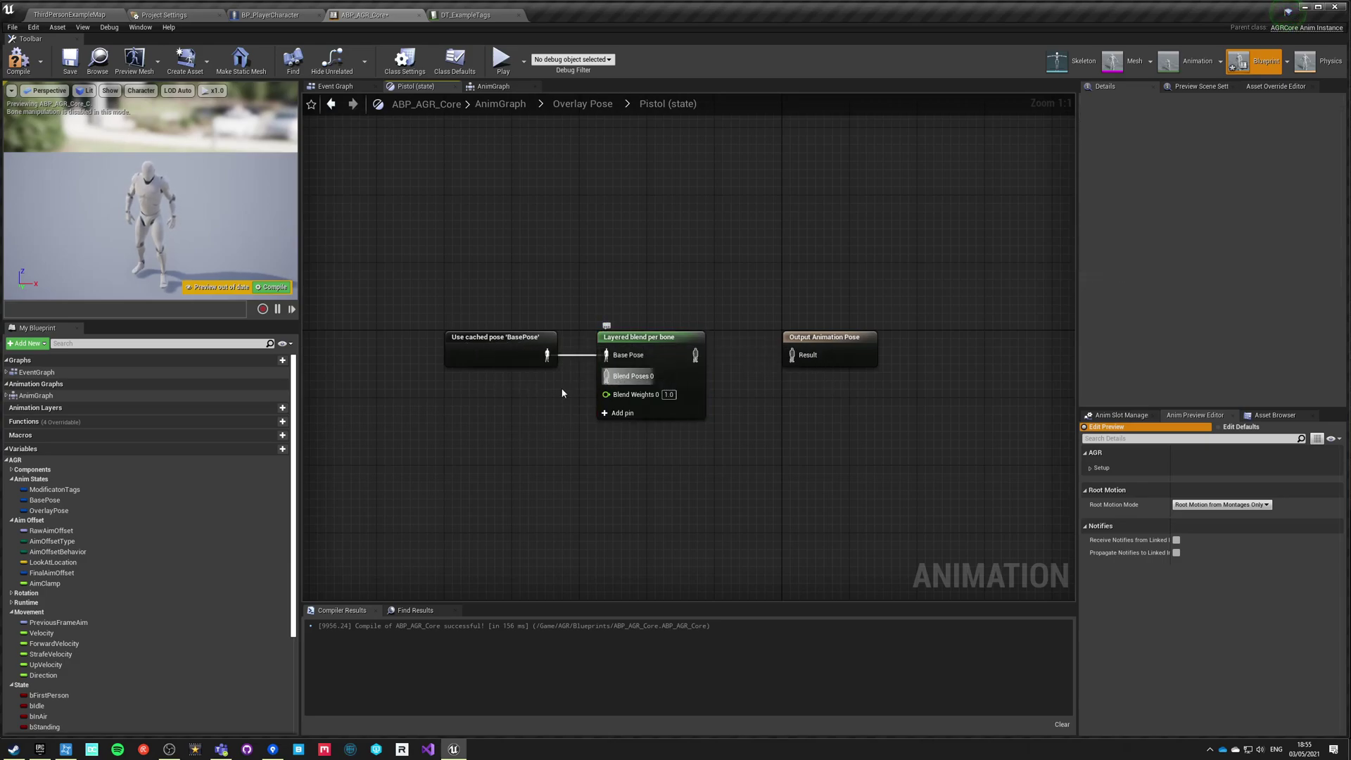
pyautogui.moveTo(490, 430); pyautogui.dragTo(554, 384, button='right')
pyautogui.rightClick(477, 389)
pyautogui.write('pistol')
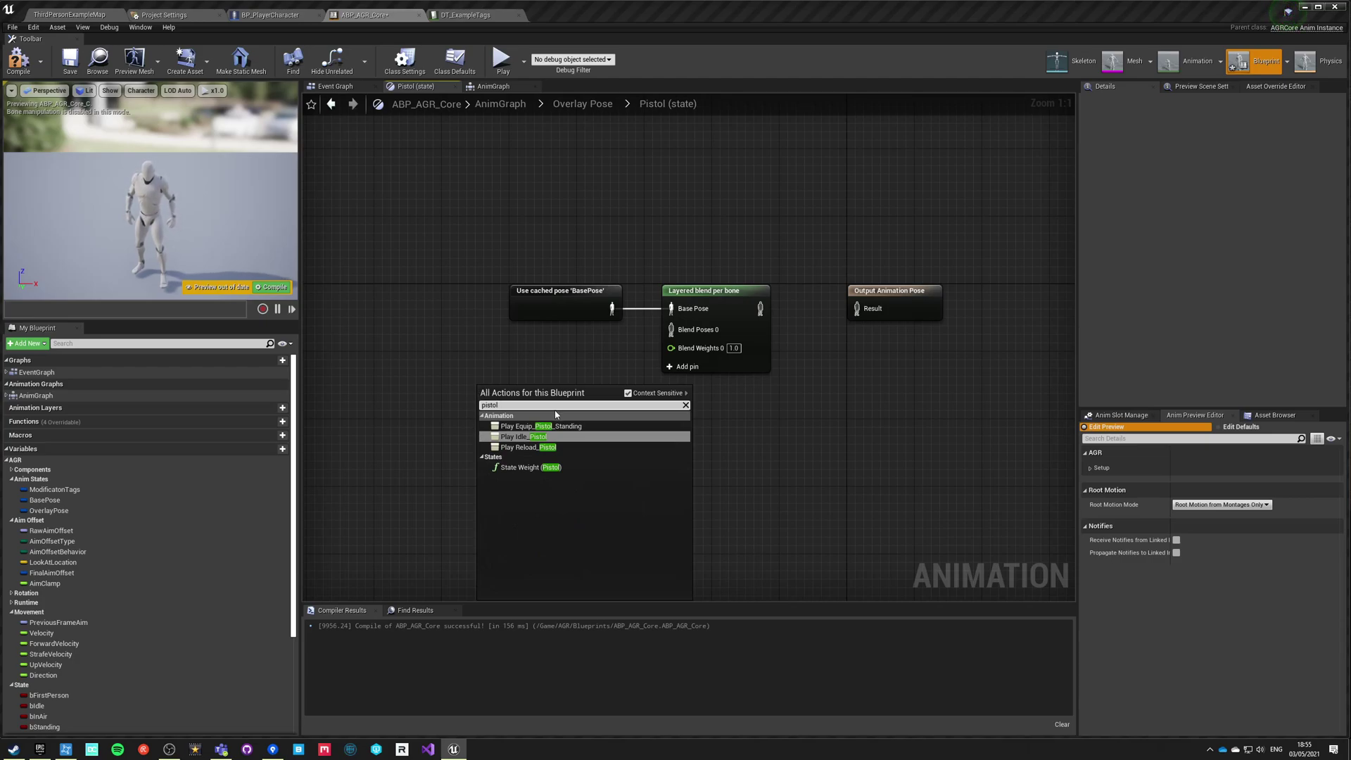
pyautogui.click(528, 443)
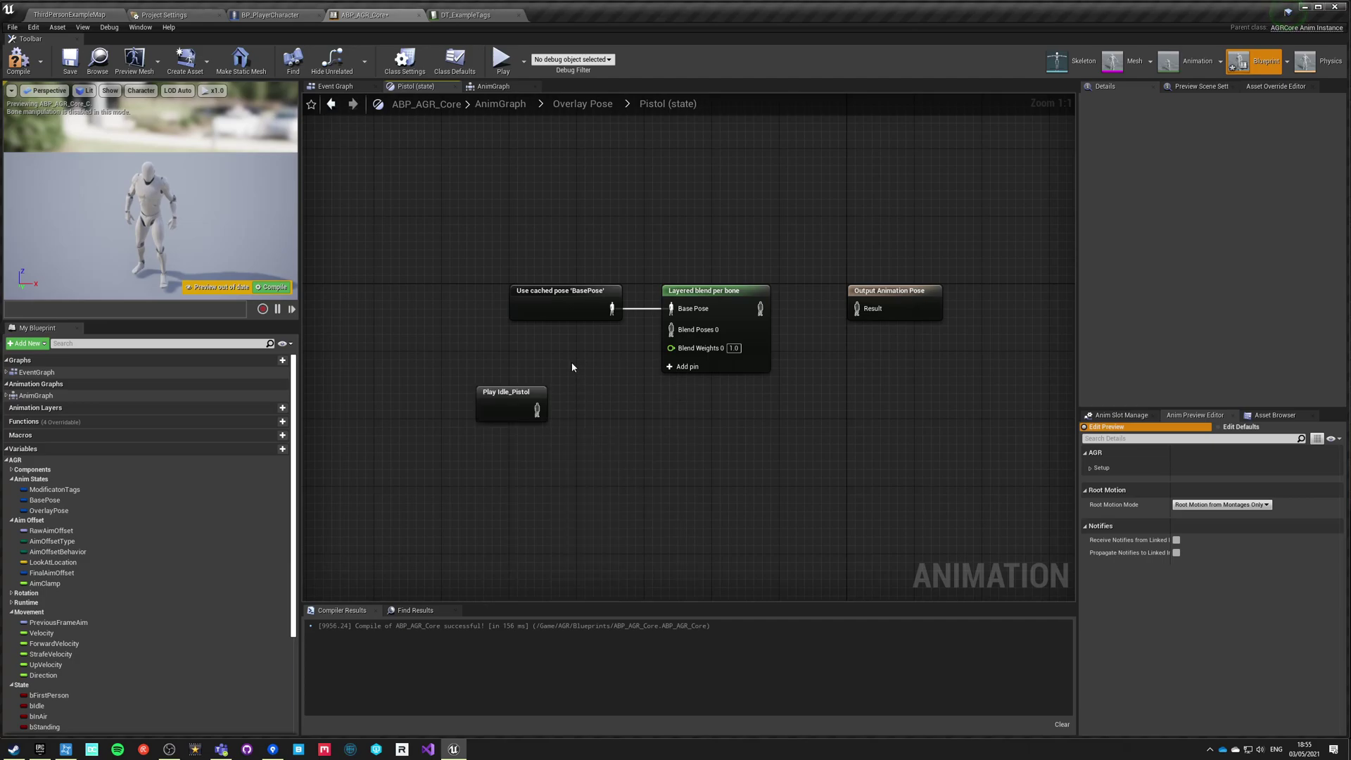
# Align Play Idle_Pistol under the cached BasePose, connect it to Blend Poses 0, and connect the layered blend to the output pose.
pyautogui.moveTo(512, 393); pyautogui.dragTo(543, 367)
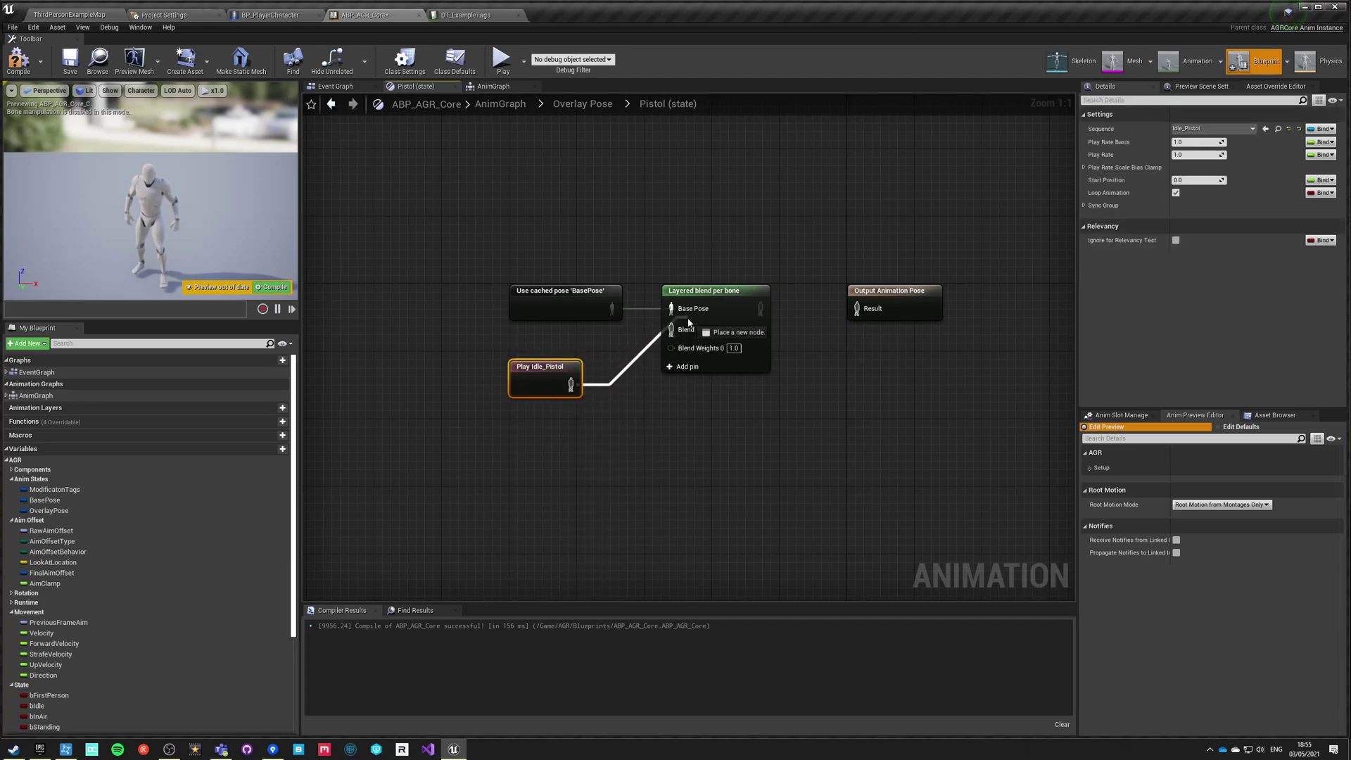
pyautogui.moveTo(689, 322); pyautogui.dragTo(677, 330)
pyautogui.click(646, 454)
pyautogui.moveTo(721, 345); pyautogui.dragTo(556, 341, button='right')
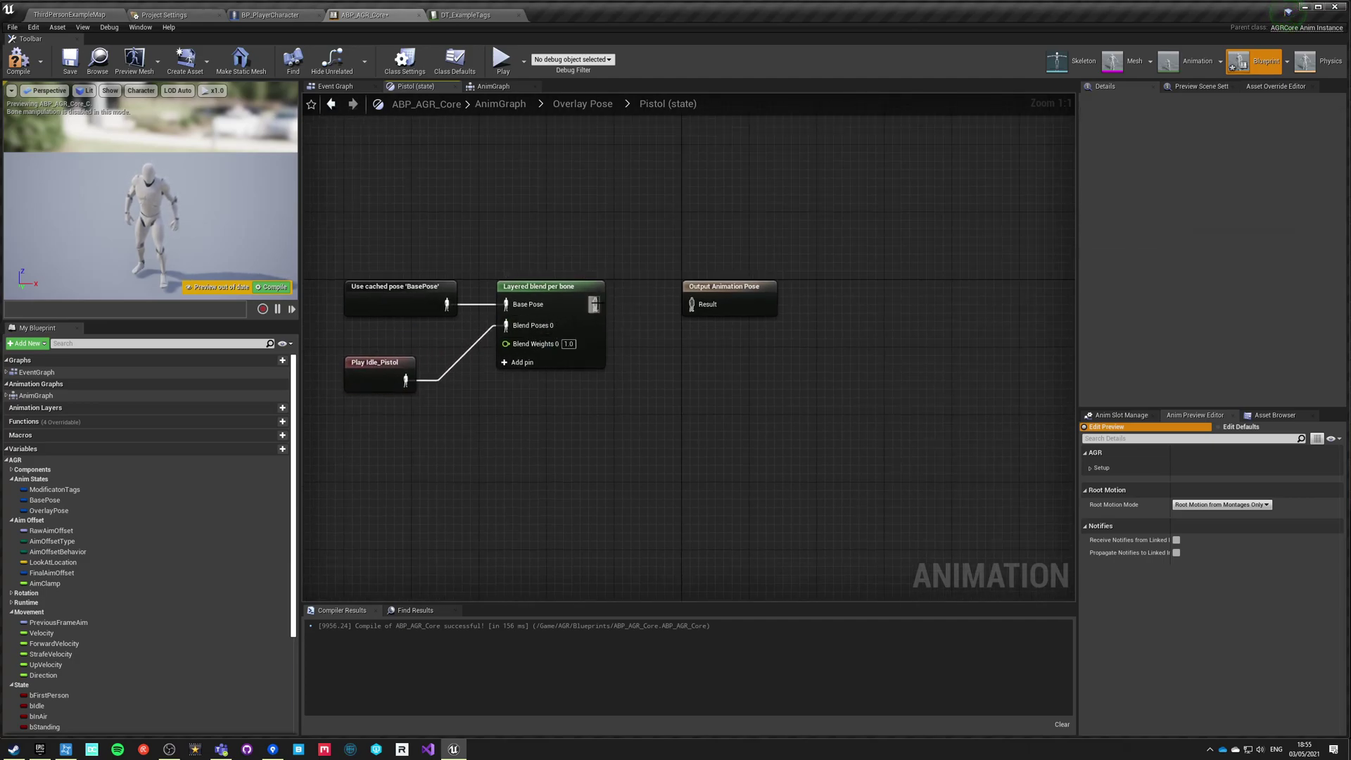
pyautogui.moveTo(690, 300); pyautogui.dragTo(692, 304)
# Add a branch filter for bone spine_01 with blend depth 3 to the layered blend and enable Mesh Space Rotation Blend.
pyautogui.click(545, 287)
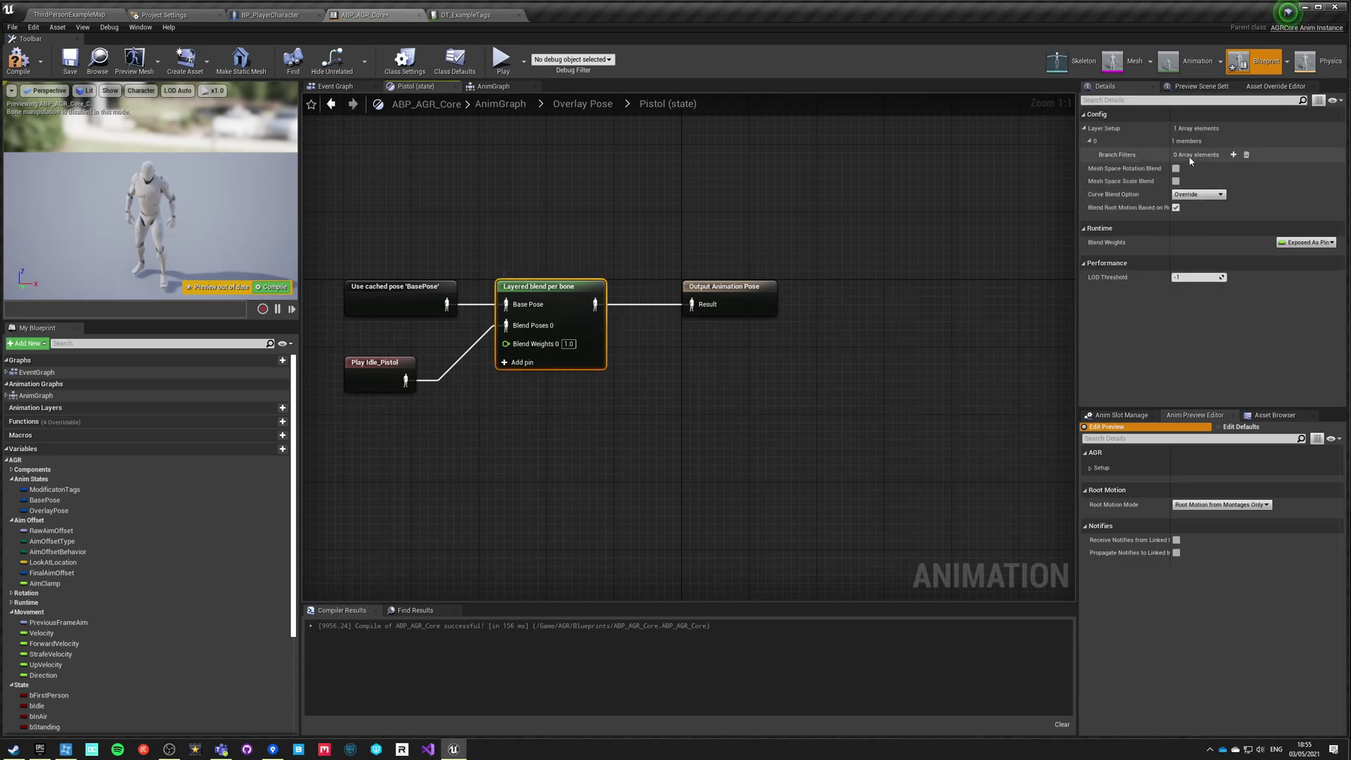
pyautogui.click(1234, 155)
pyautogui.click(1100, 168)
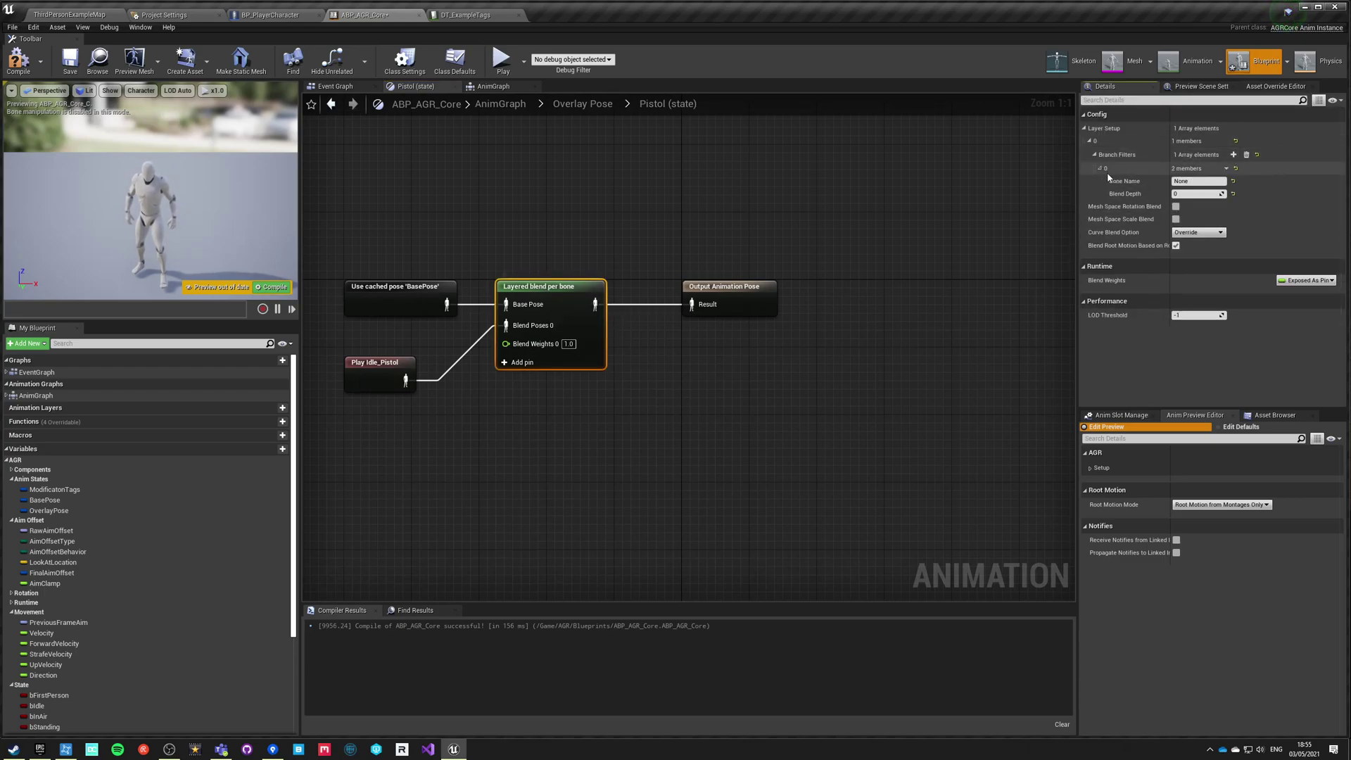
pyautogui.click(1203, 181)
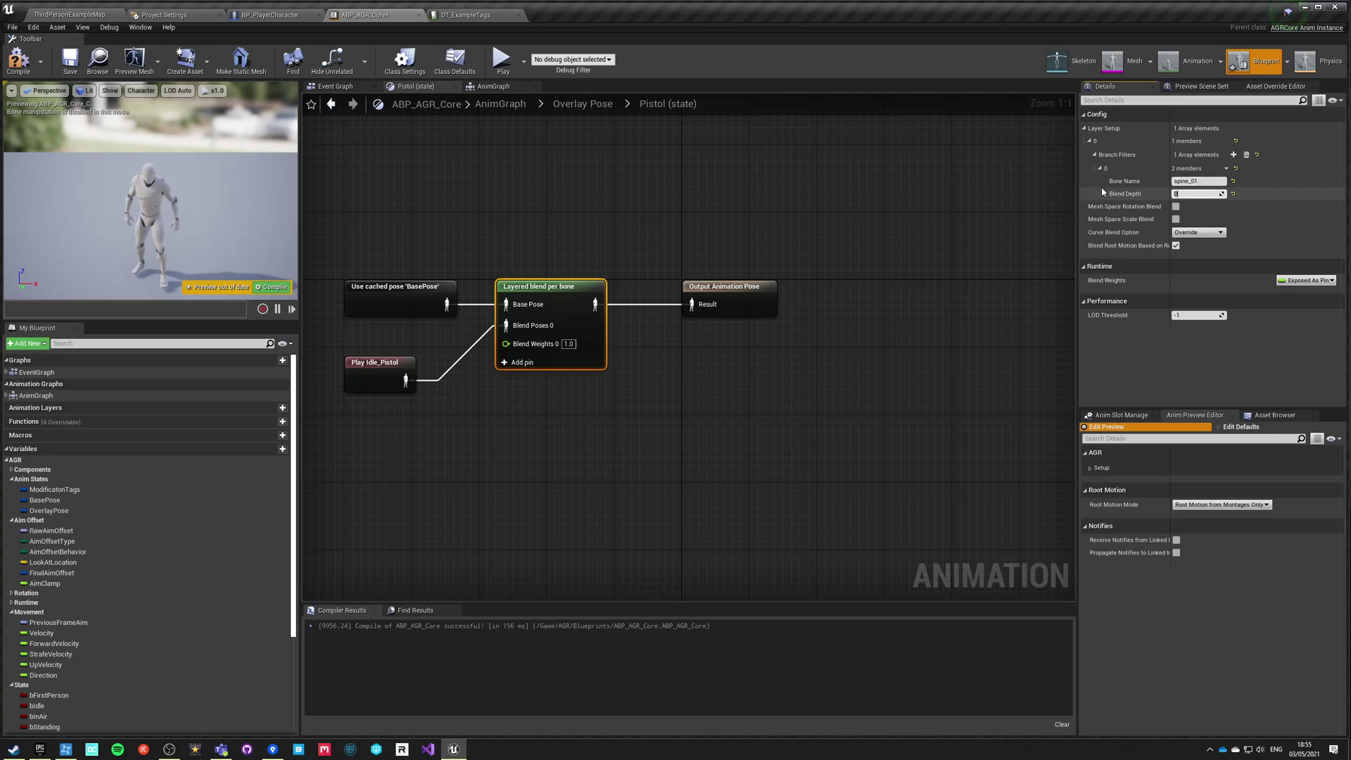
pyautogui.press('Tab')
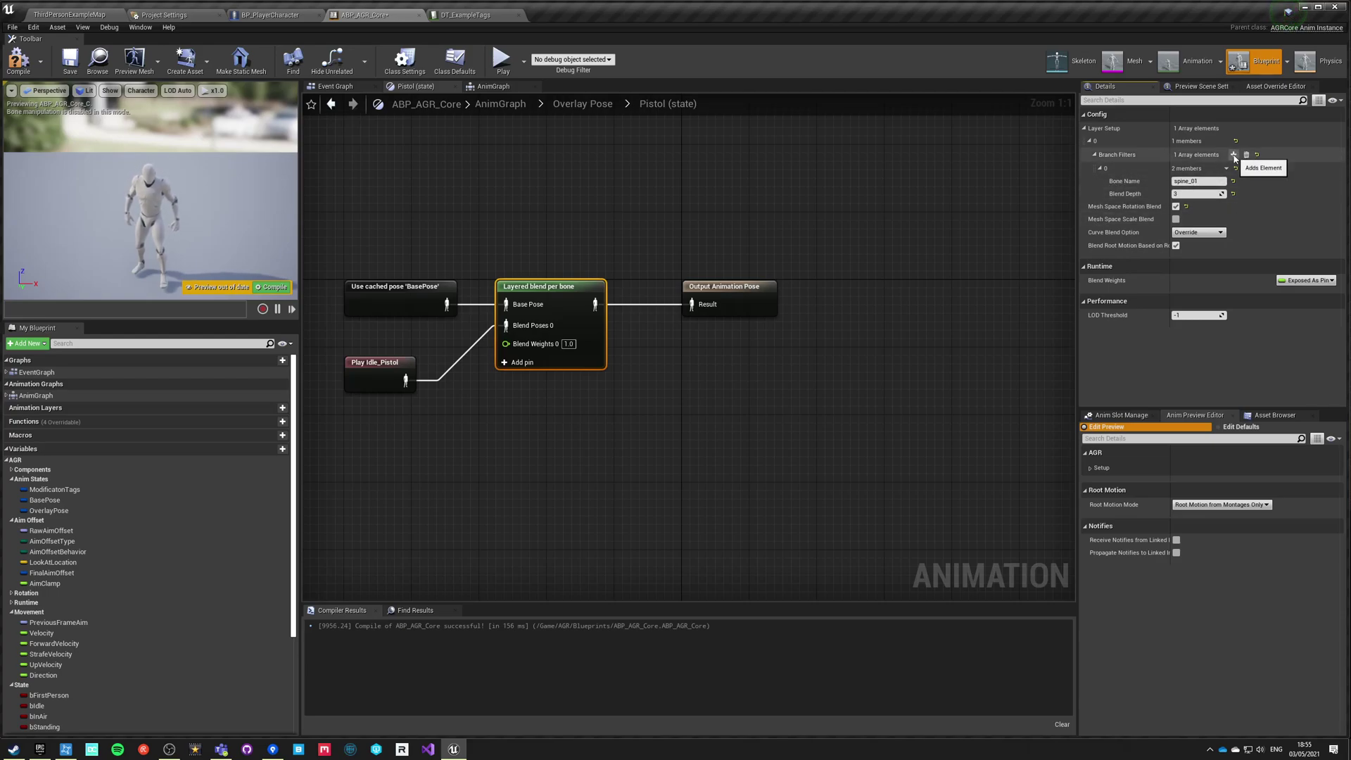
# Add a second branch filter for bone ik_hand_root to the layered blend, and compile and save the blueprint.
pyautogui.click(1234, 155)
pyautogui.click(1100, 207)
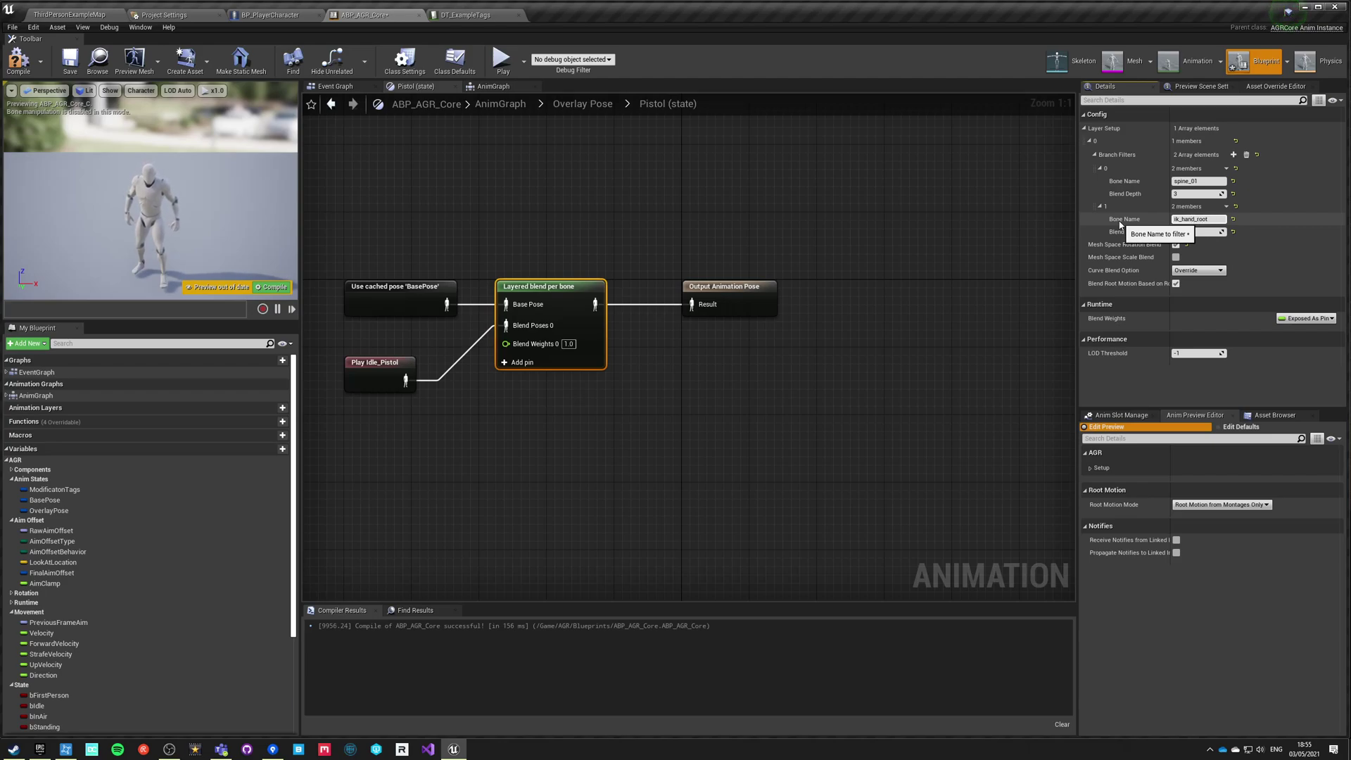
pyautogui.press('Return')
pyautogui.click(729, 257)
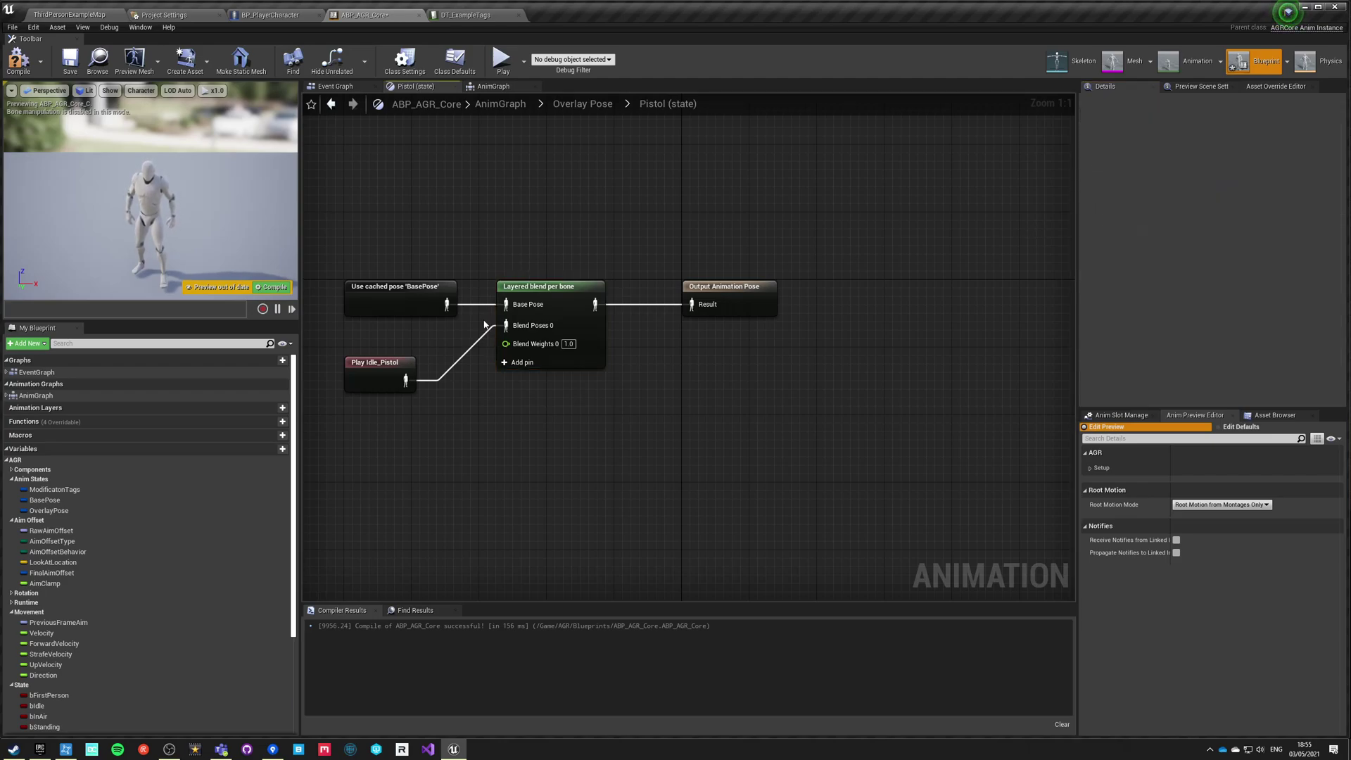
pyautogui.click(364, 373)
pyautogui.click(66, 66)
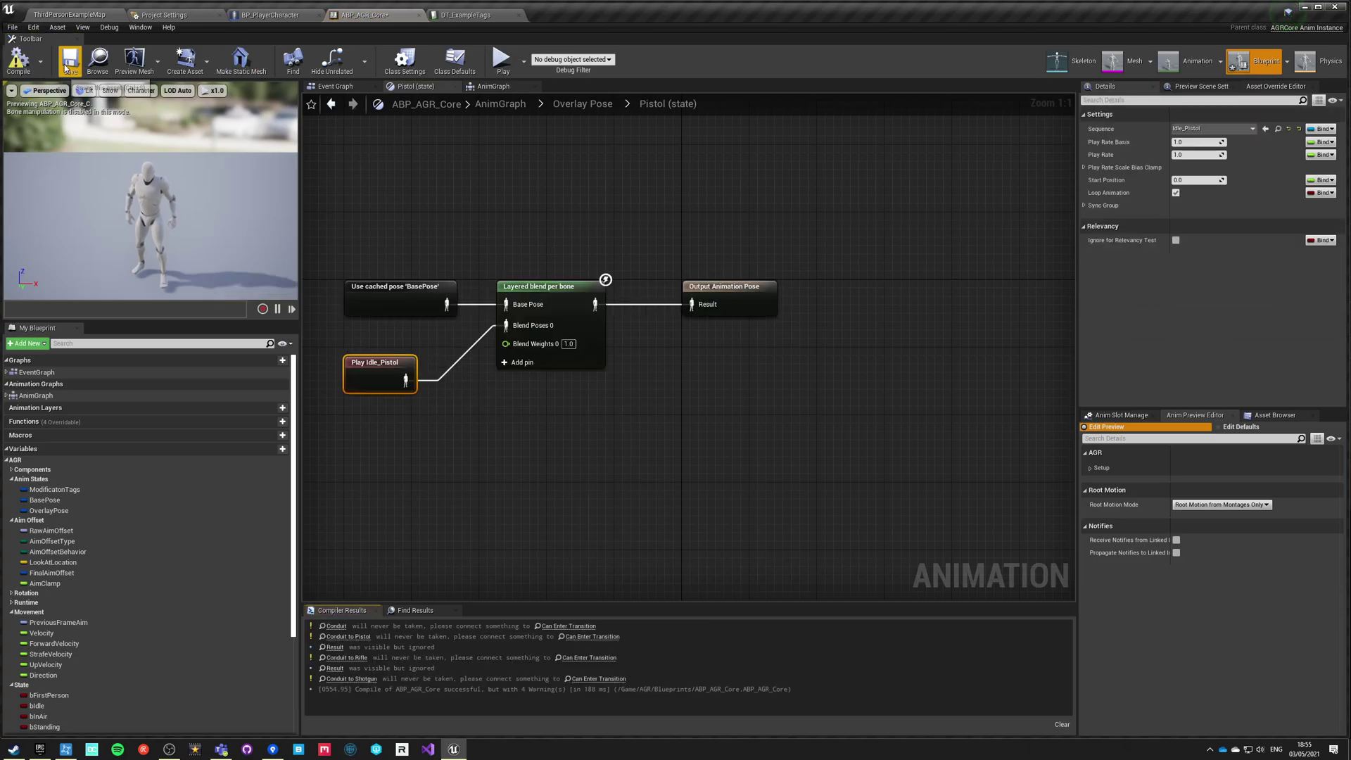
# Open the Idle_Pistol animation, draw the full bone hierarchy, and examine the IK hand bones and their root.
pyautogui.doubleClick(380, 370)
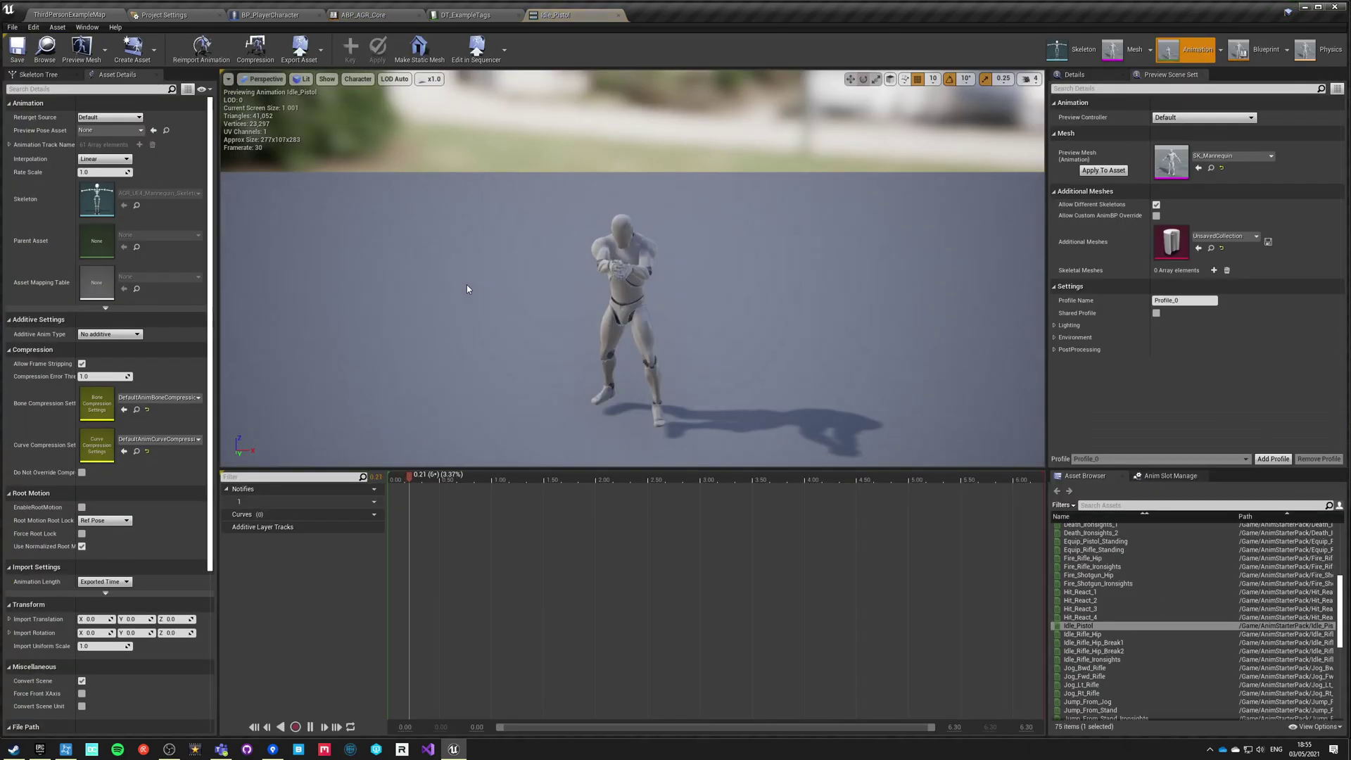
pyautogui.click(352, 82)
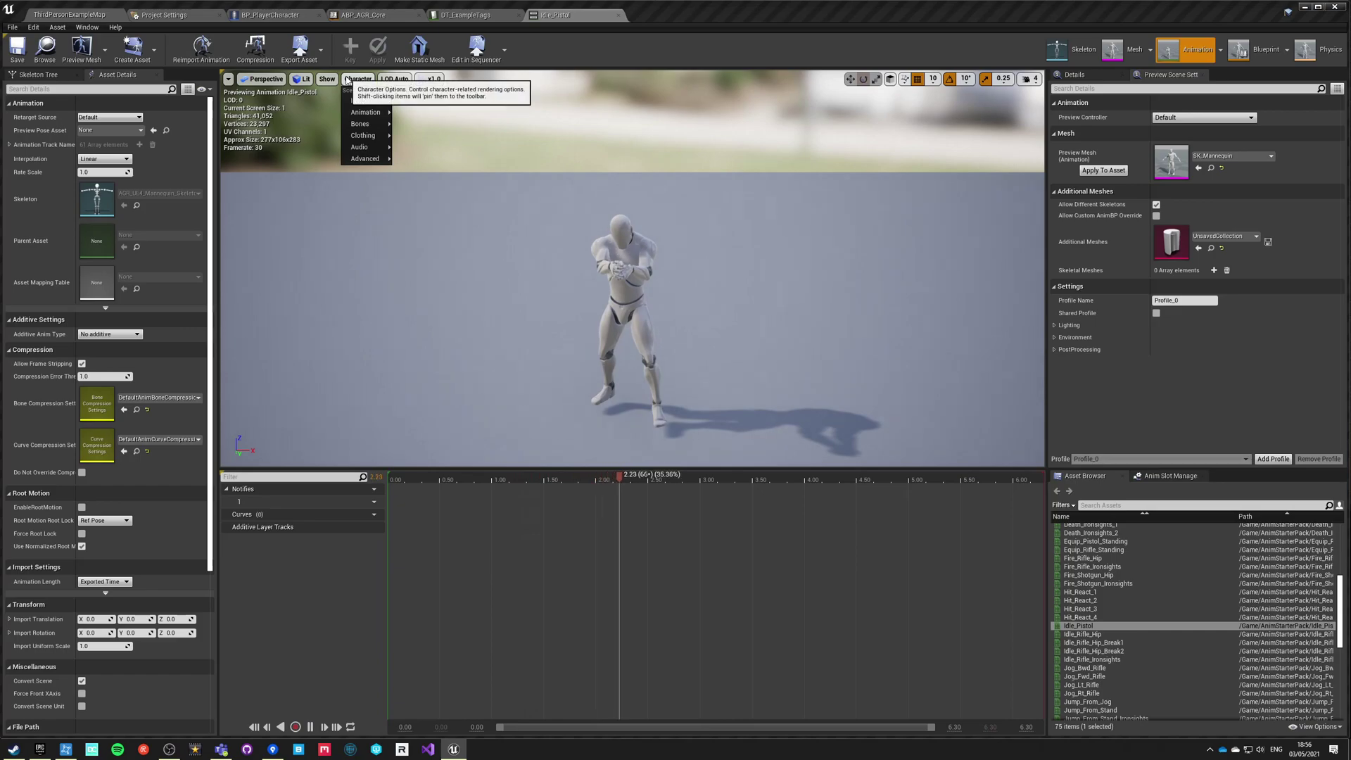
pyautogui.moveTo(365, 115)
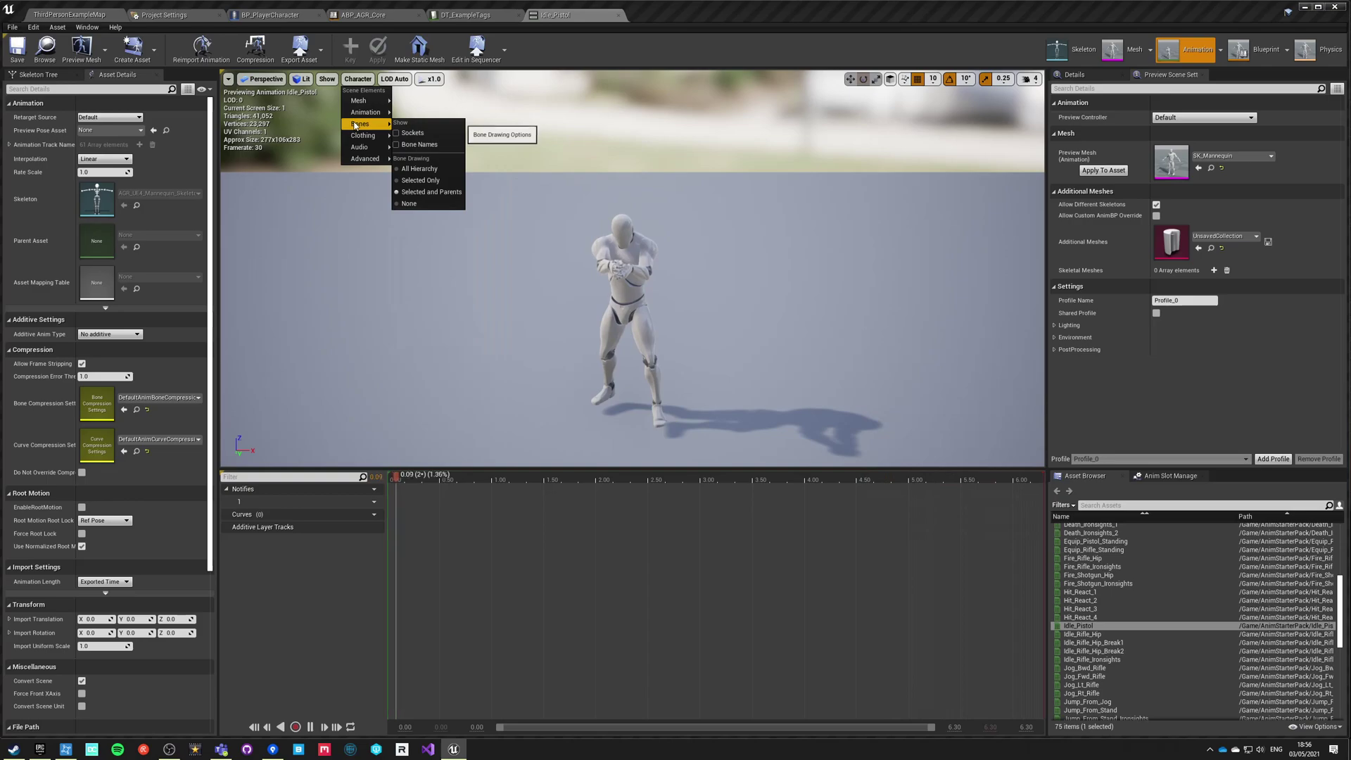
pyautogui.click(419, 169)
pyautogui.click(566, 290)
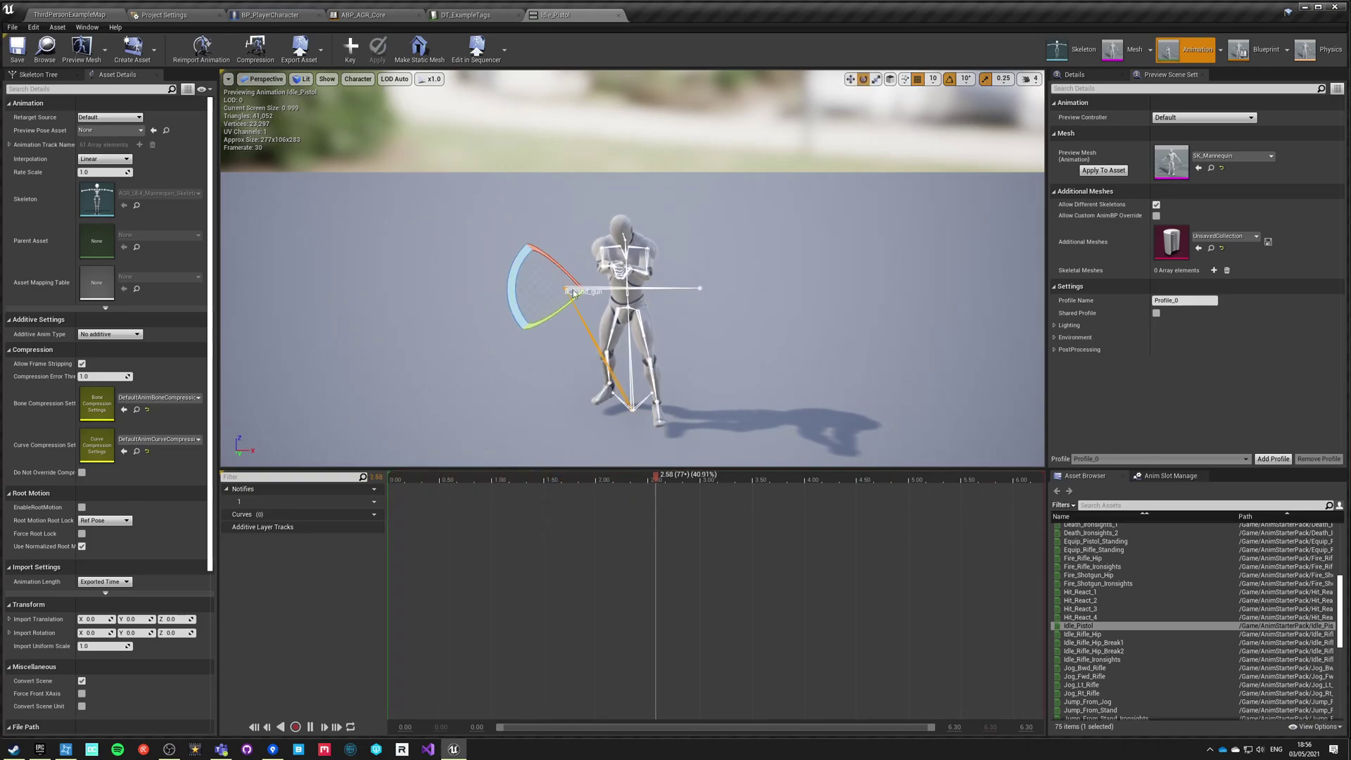
pyautogui.click(699, 296)
pyautogui.click(640, 402)
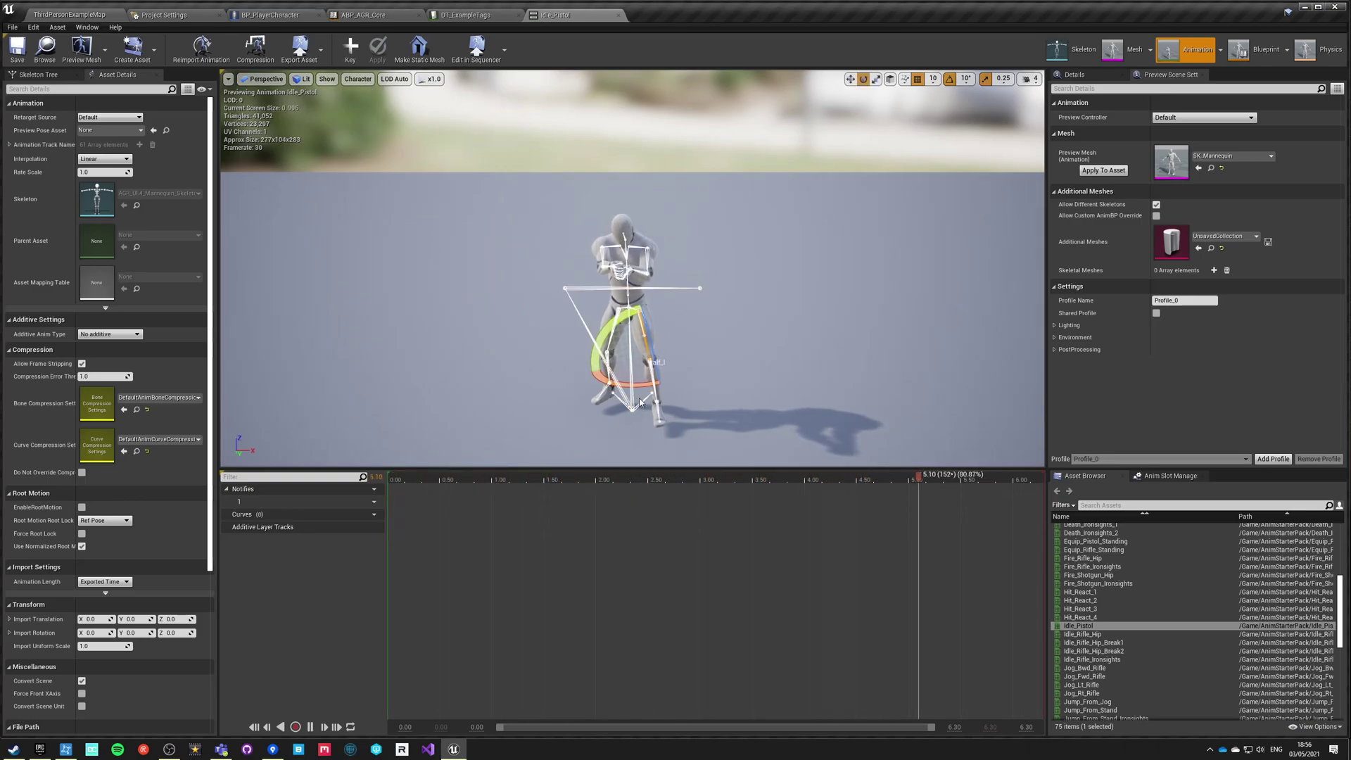
pyautogui.click(574, 430)
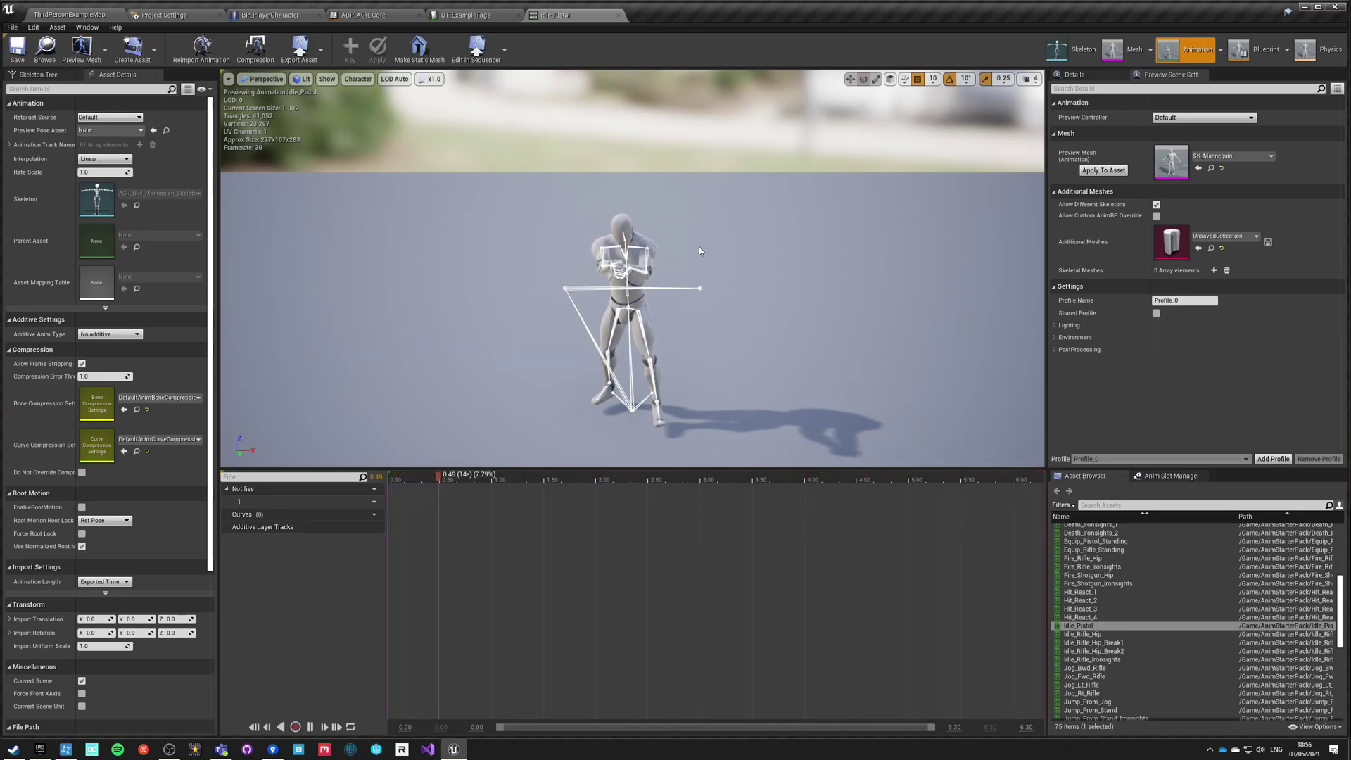
# Return to ABP_AGR_Core, review the layered blend's branch filters, and compile and save the blueprint.
pyautogui.click(363, 14)
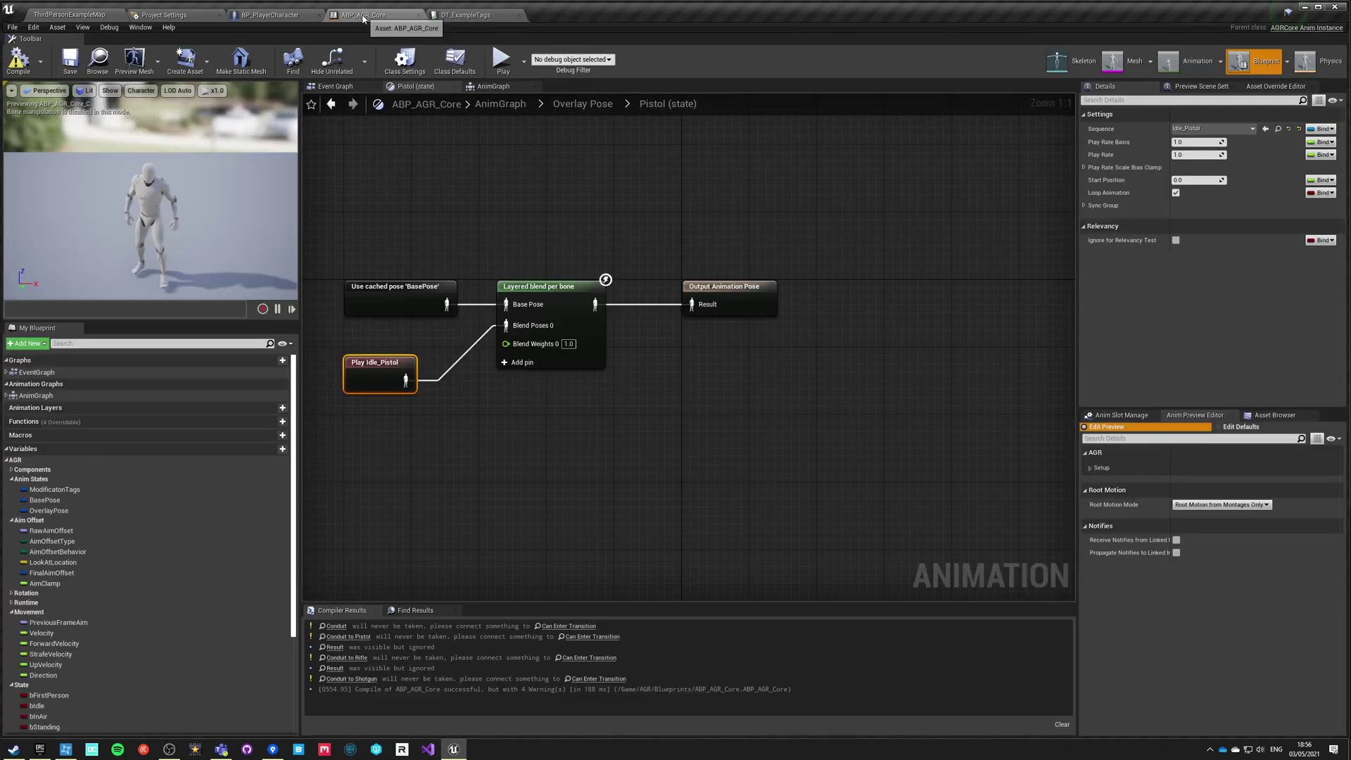
pyautogui.click(563, 338)
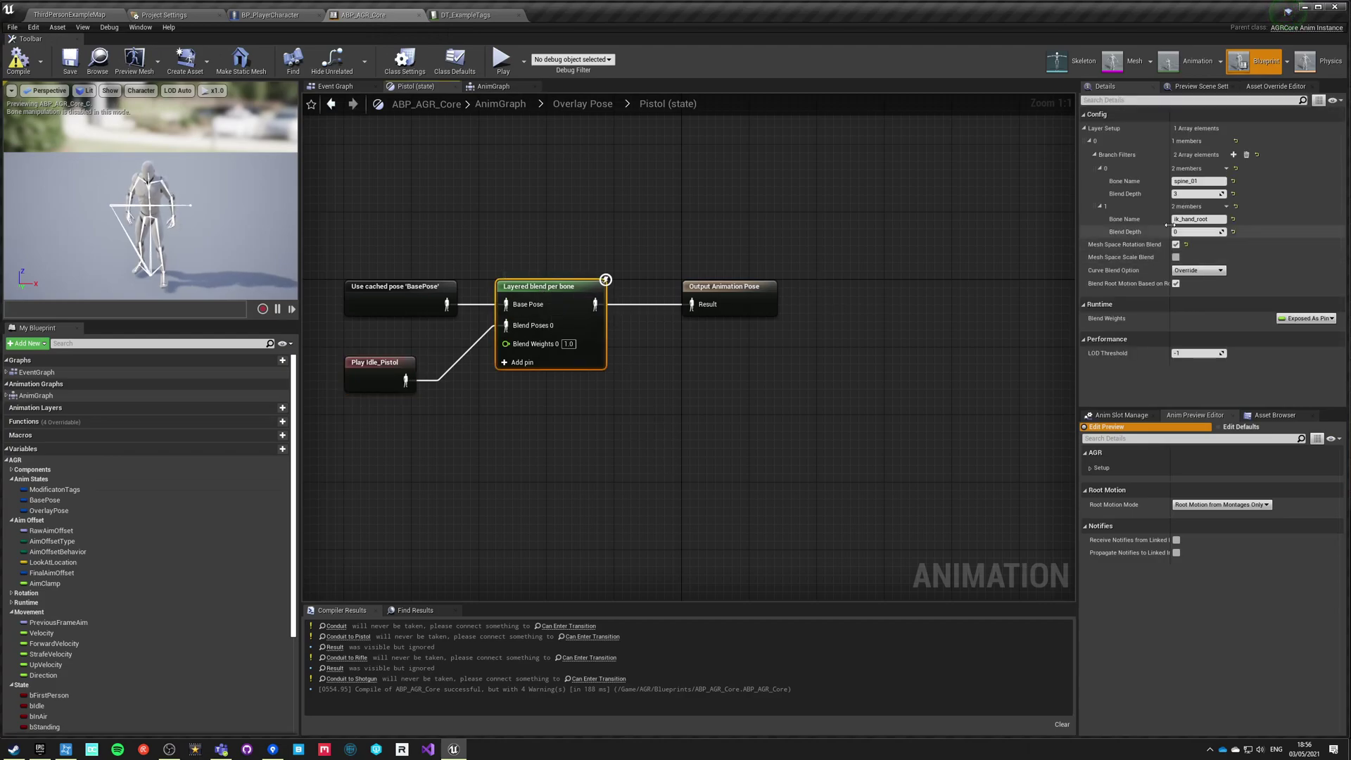
pyautogui.click(573, 407)
pyautogui.moveTo(574, 407); pyautogui.dragTo(654, 407, button='right')
pyautogui.click(659, 325)
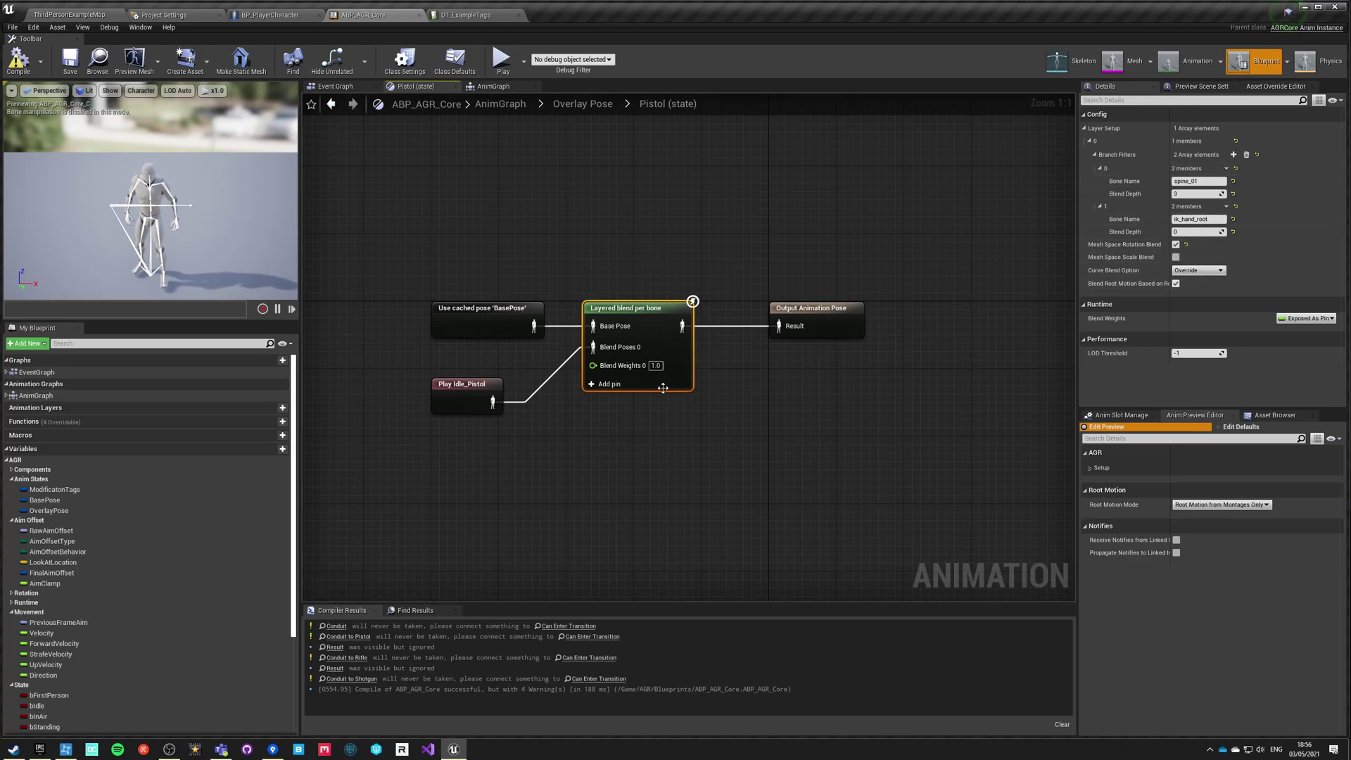
pyautogui.click(406, 301)
pyautogui.click(18, 59)
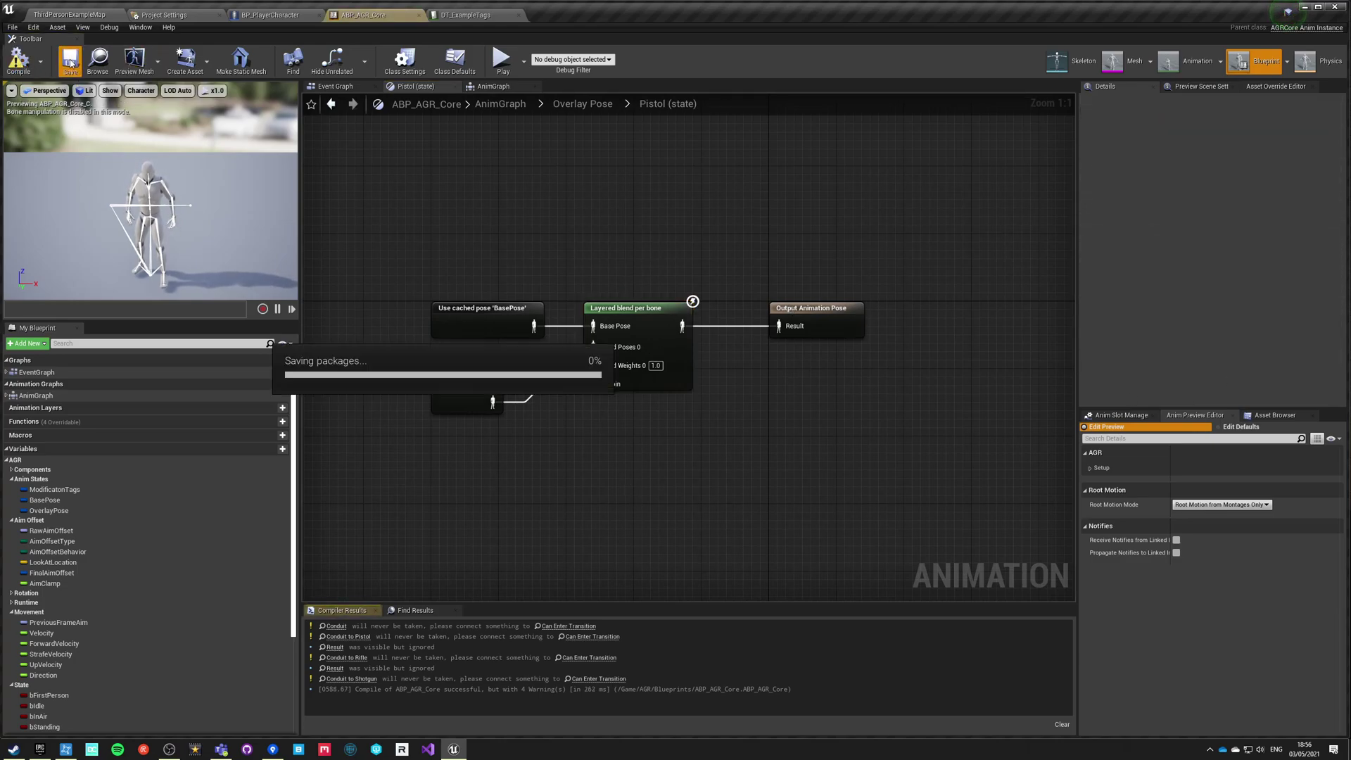
# Make the Conduit to Pistol rule allow entry when Overlay Pose equals Animation.Overlay.Pistol, and copy the comparison nodes.
pyautogui.click(590, 105)
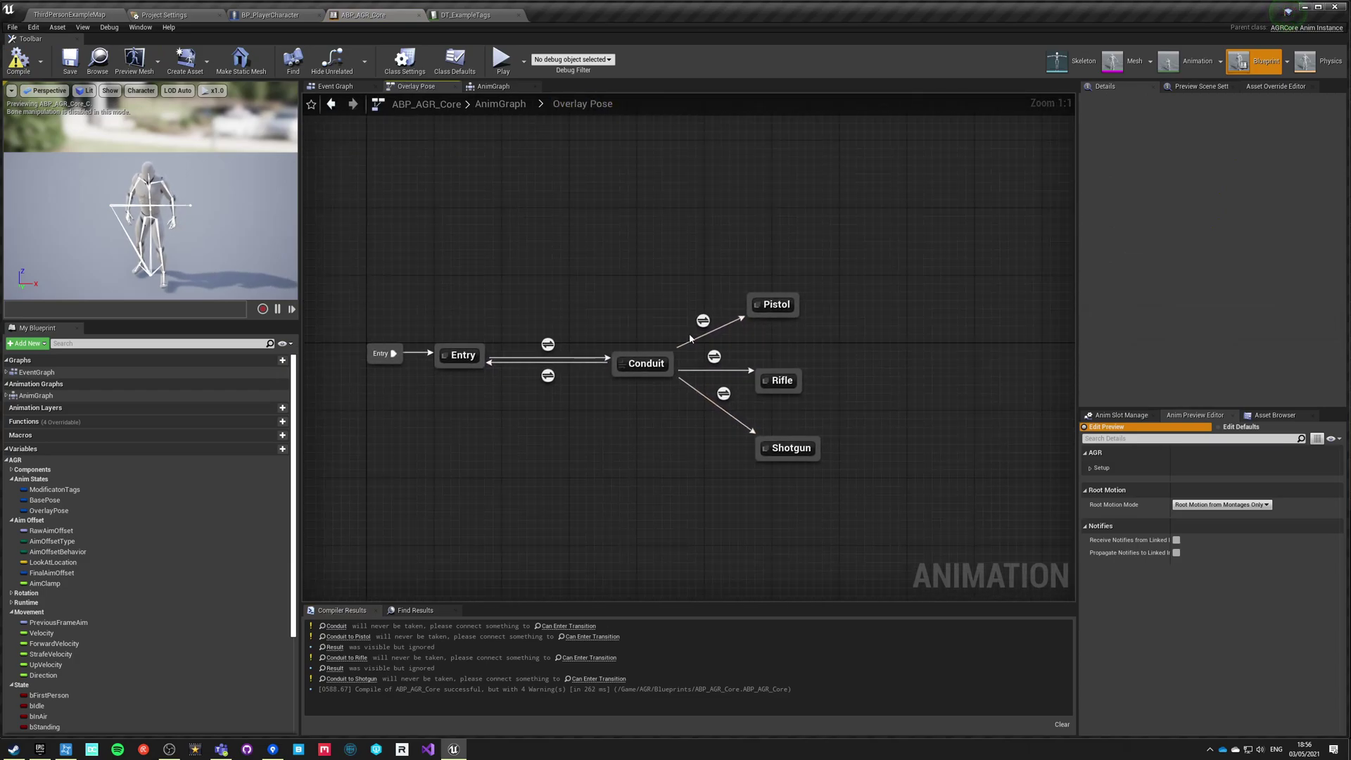
pyautogui.doubleClick(705, 326)
pyautogui.moveTo(49, 511); pyautogui.dragTo(556, 425)
pyautogui.click(565, 362)
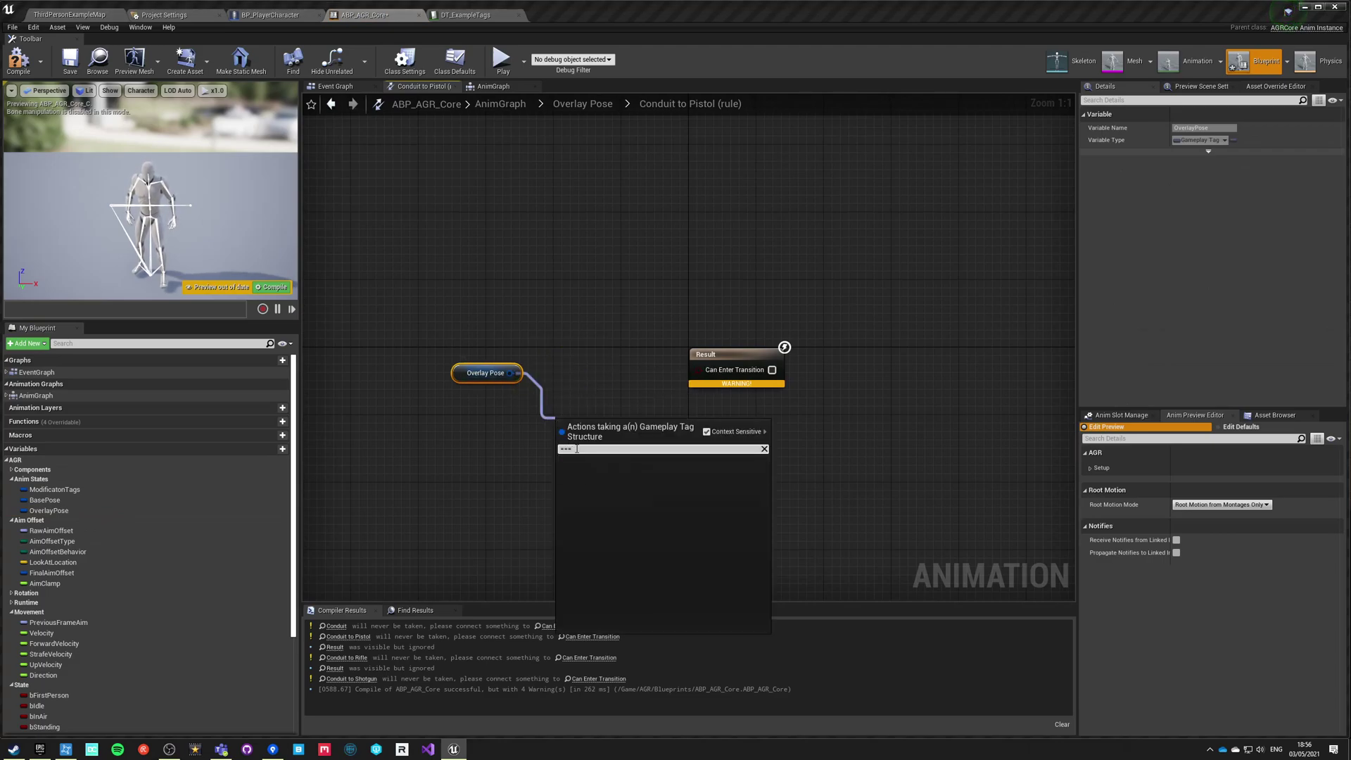
pyautogui.press('Return')
pyautogui.click(583, 438)
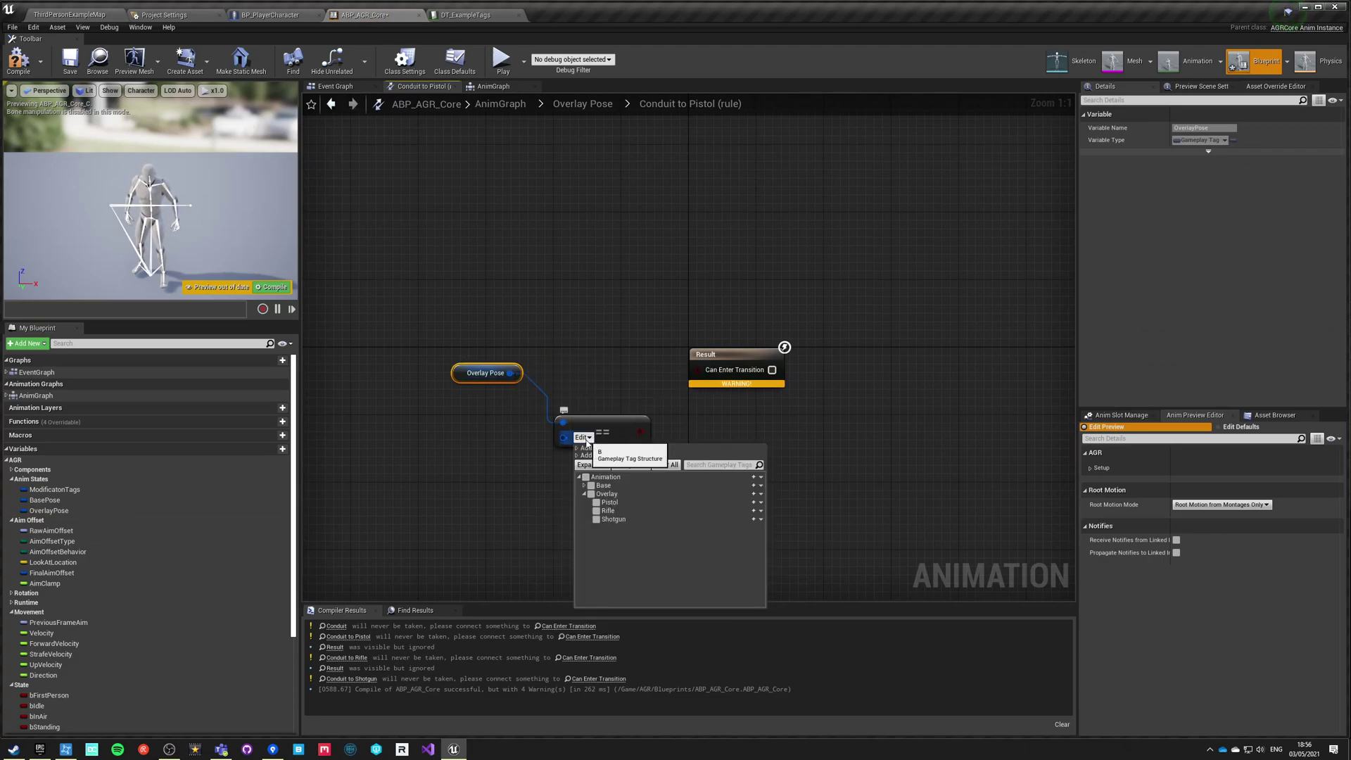
pyautogui.click(596, 503)
pyautogui.moveTo(688, 436); pyautogui.dragTo(699, 369)
pyautogui.moveTo(632, 475); pyautogui.dragTo(632, 475)
# Add a transition from Pistol back to the conduit, entered when Overlay Pose is NOT equal to Animation.Overlay.Pistol.
pyautogui.click(583, 103)
pyautogui.moveTo(880, 296); pyautogui.dragTo(808, 345)
pyautogui.doubleClick(842, 340)
pyautogui.hotkey('ctrl', 'v')
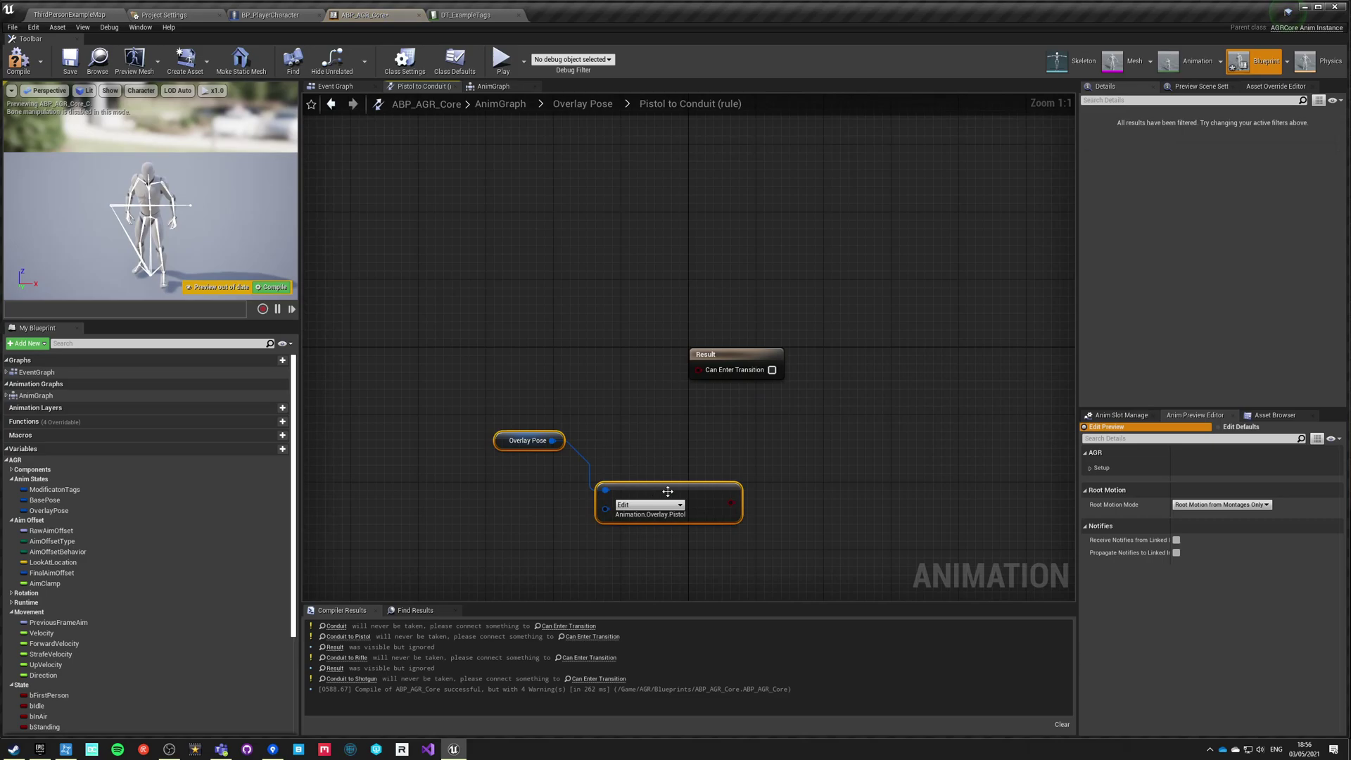
pyautogui.moveTo(732, 503); pyautogui.dragTo(783, 480)
pyautogui.write('not')
pyautogui.press('Return')
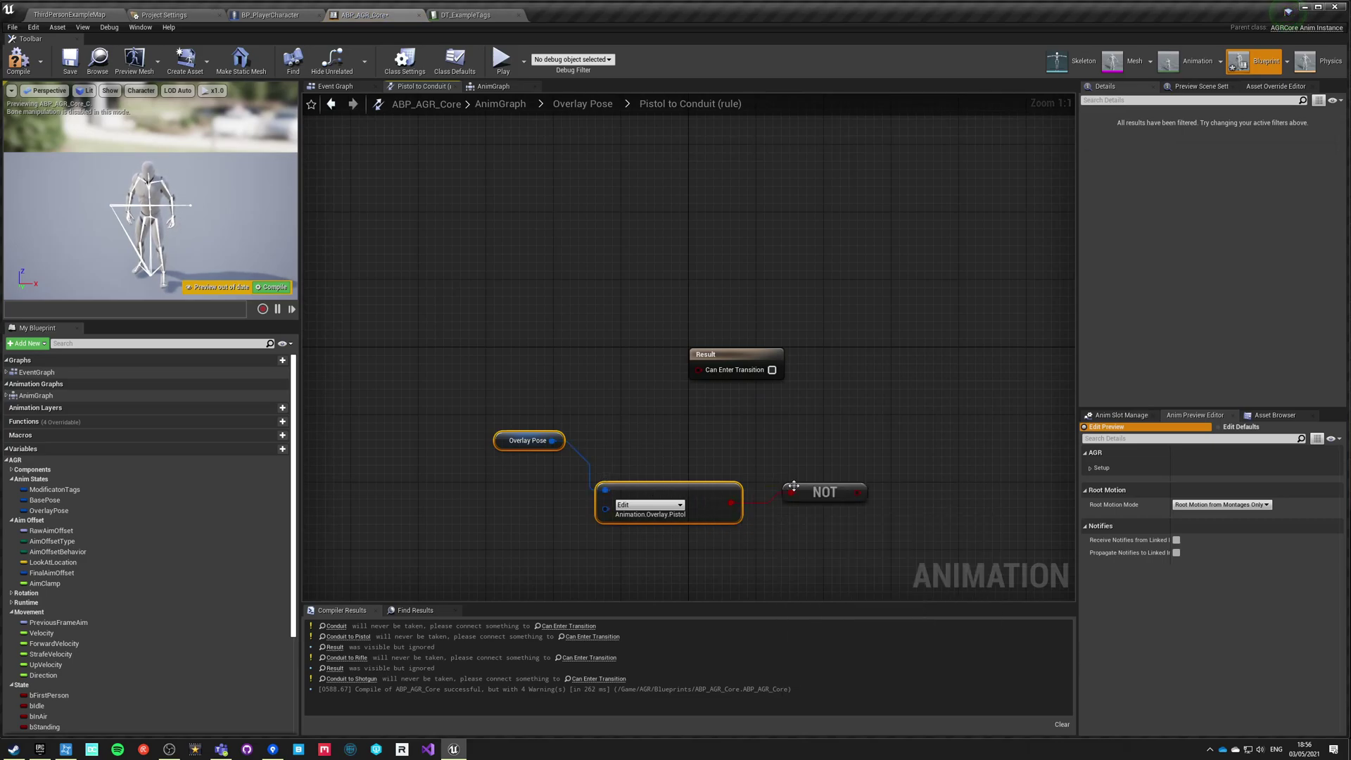
pyautogui.moveTo(860, 500); pyautogui.dragTo(772, 369)
pyautogui.click(600, 253)
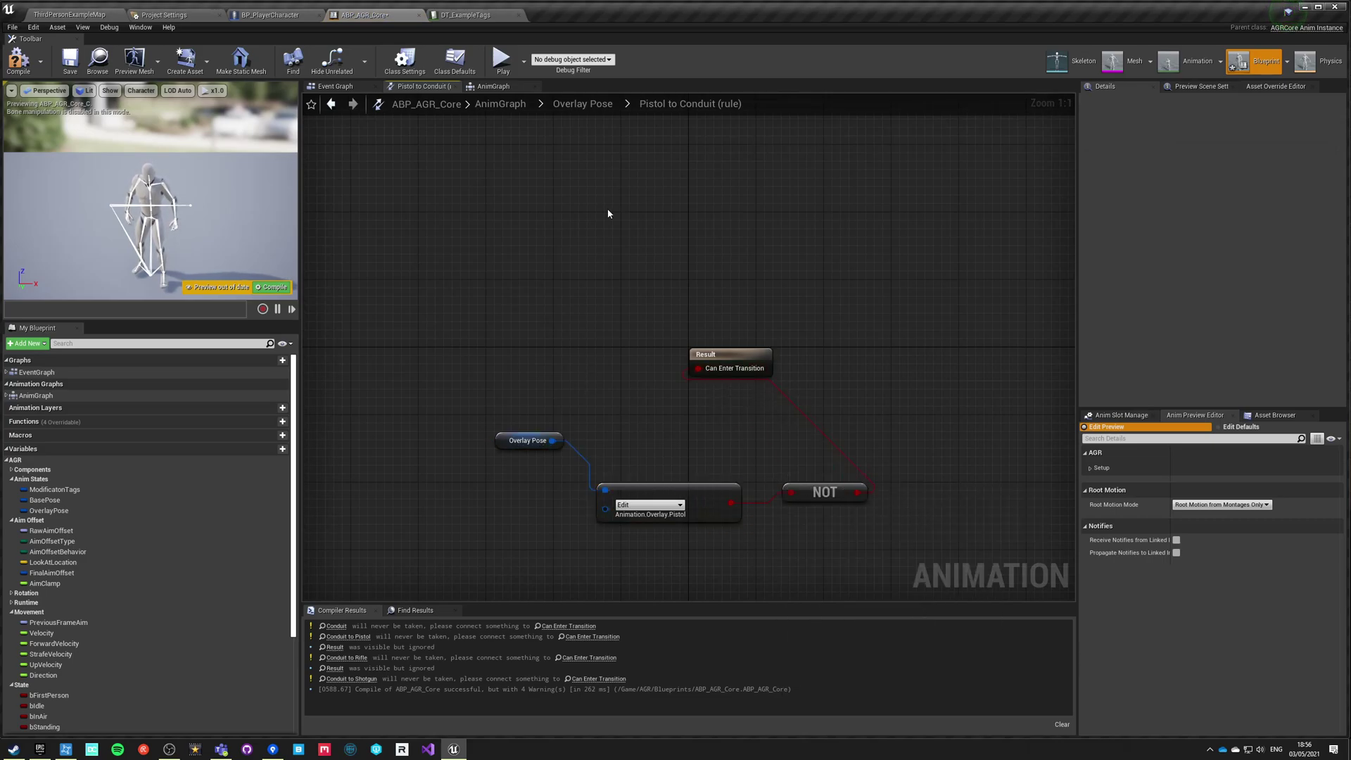
# In the Conduit to Rifle rule, paste the Overlay Pose comparison, set its tag to Animation.Overlay.Rifle, and connect it to Can Enter Transition.
pyautogui.click(594, 106)
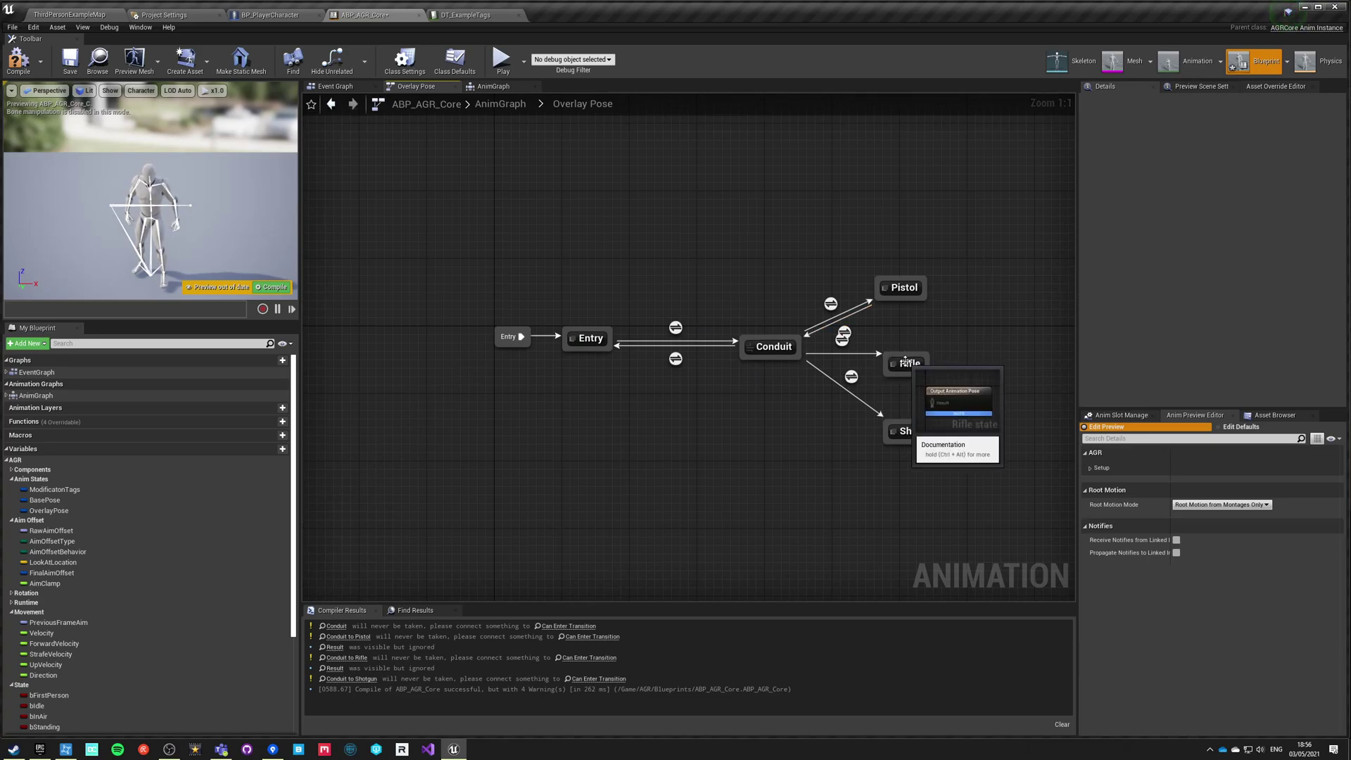
pyautogui.click(982, 366)
pyautogui.doubleClick(884, 339)
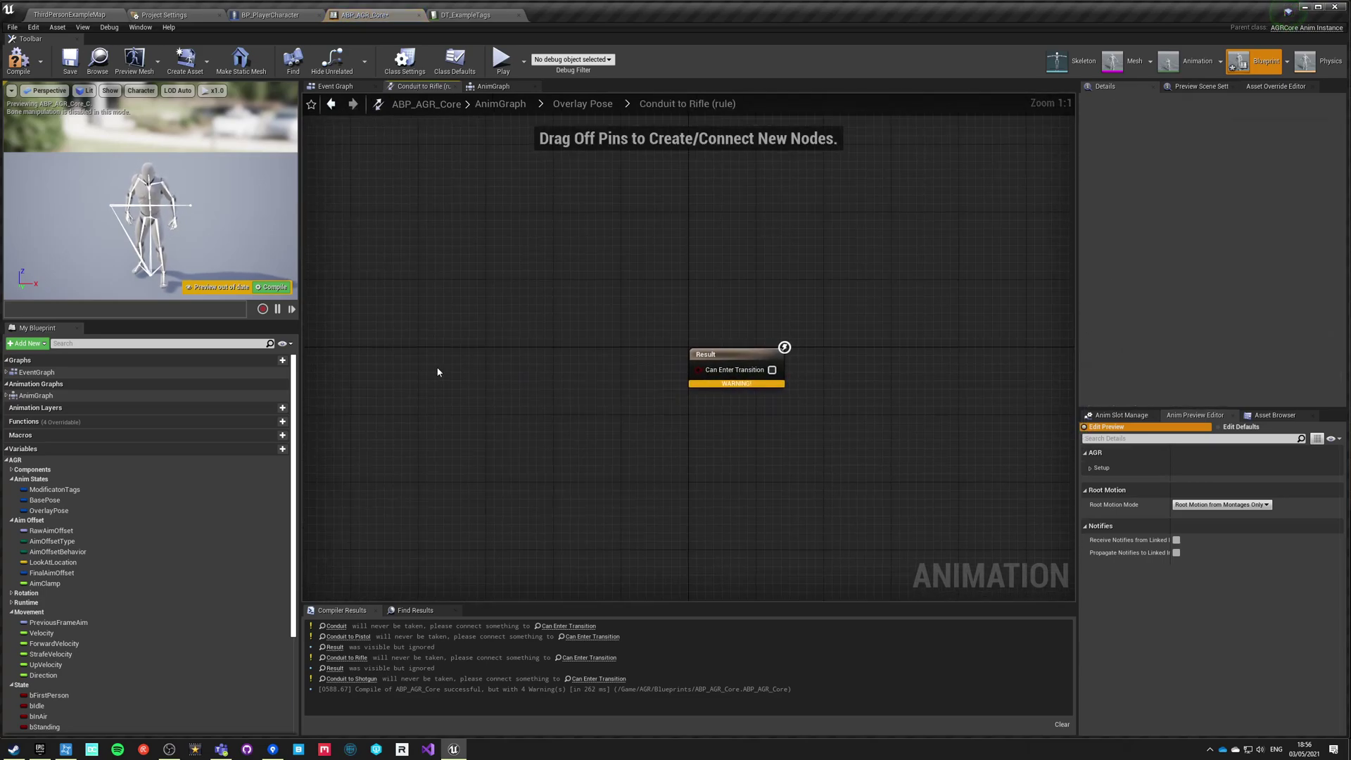
pyautogui.hotkey('ctrl', 'v')
pyautogui.click(539, 412)
pyautogui.click(529, 485)
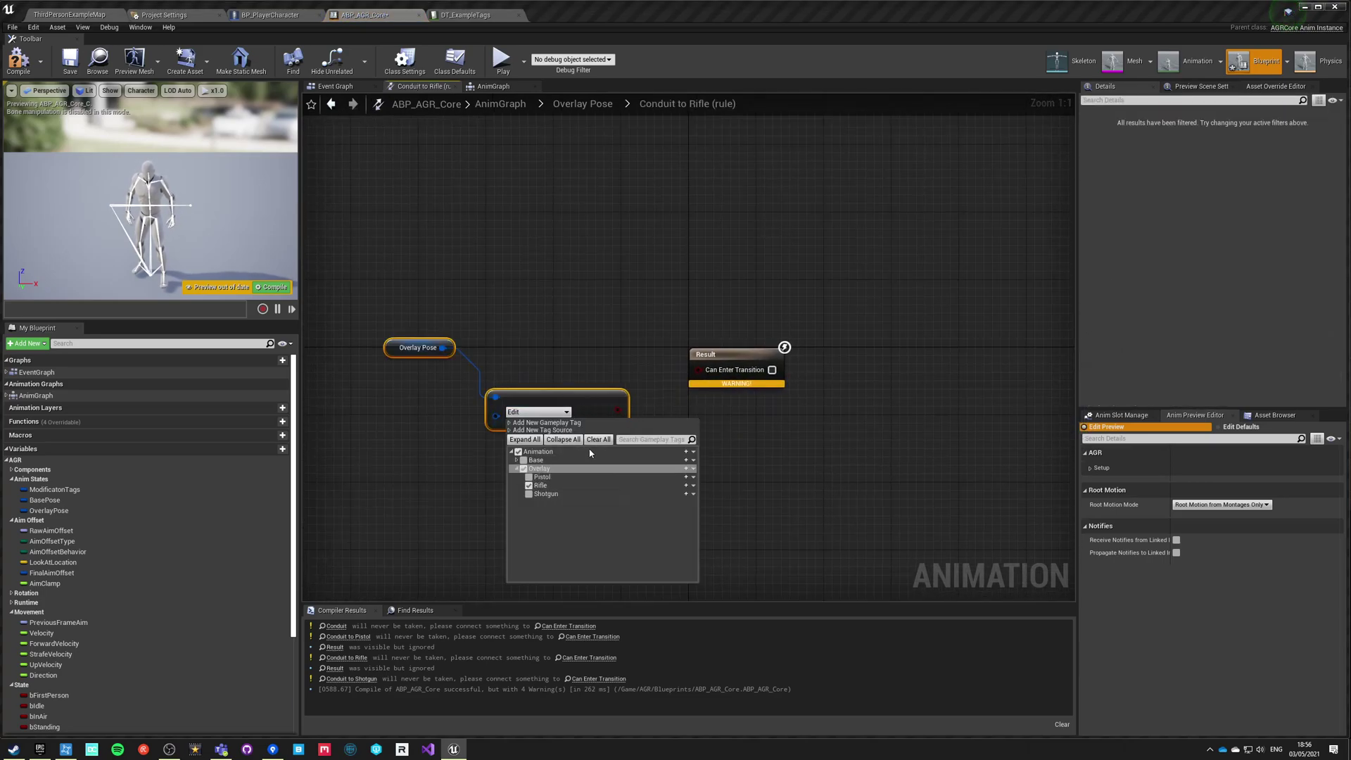
pyautogui.moveTo(616, 413); pyautogui.dragTo(712, 372)
# Move the Rifle state farther from the conduit and add a transition from Rifle back to the conduit.
pyautogui.click(593, 110)
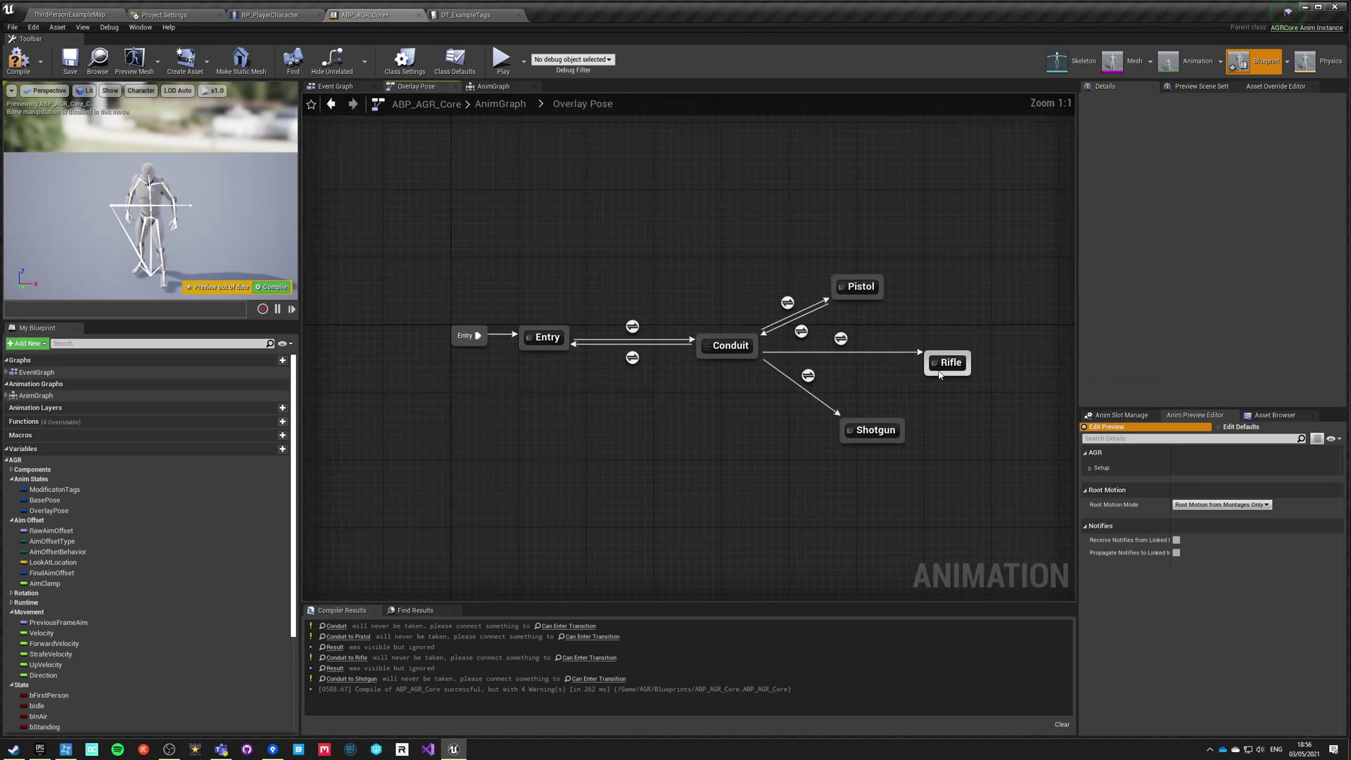
pyautogui.moveTo(770, 364); pyautogui.dragTo(767, 359)
pyautogui.click(842, 371)
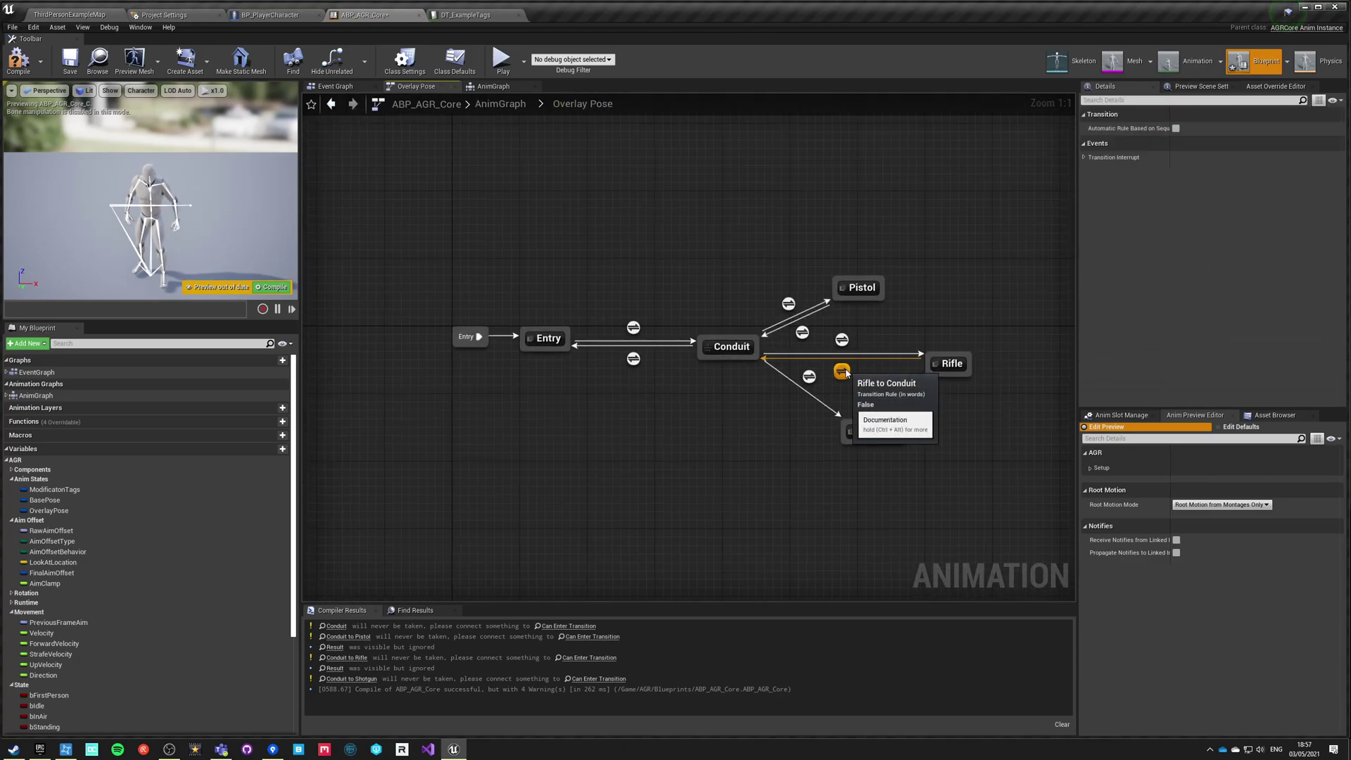
# In the Rifle to Conduit rule, paste the Animation.Overlay.Pistol comparison and connect it through a NOT node to Can Enter Transition.
pyautogui.doubleClick(842, 371)
pyautogui.hotkey('ctrl', 'v')
pyautogui.moveTo(630, 469); pyautogui.dragTo(698, 358)
pyautogui.write('not')
pyautogui.press('Return')
pyautogui.click(576, 156)
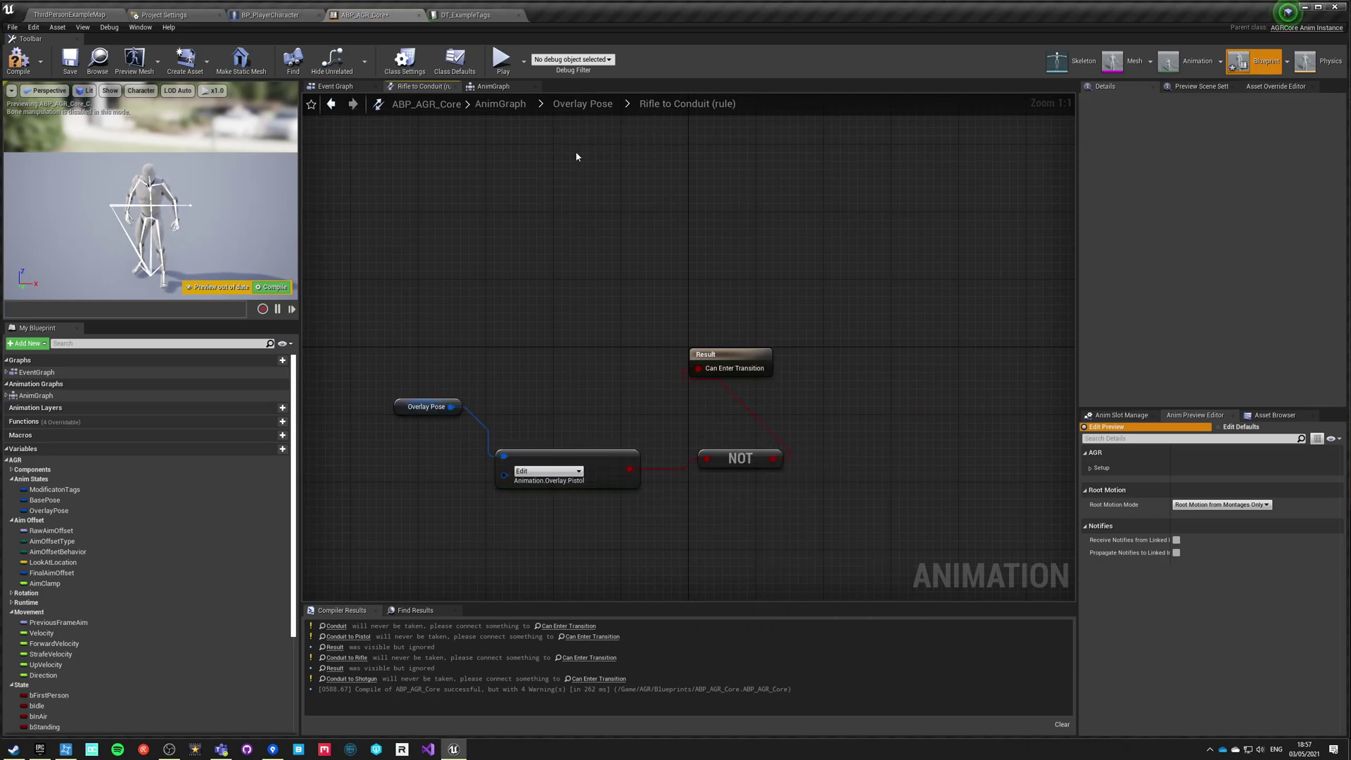
# In the Conduit to Shotgun rule, paste the Overlay Pose comparison, set its tag to Animation.Overlay.Shotgun, and connect it to Can Enter Transition.
pyautogui.click(577, 106)
pyautogui.moveTo(880, 428); pyautogui.dragTo(878, 458)
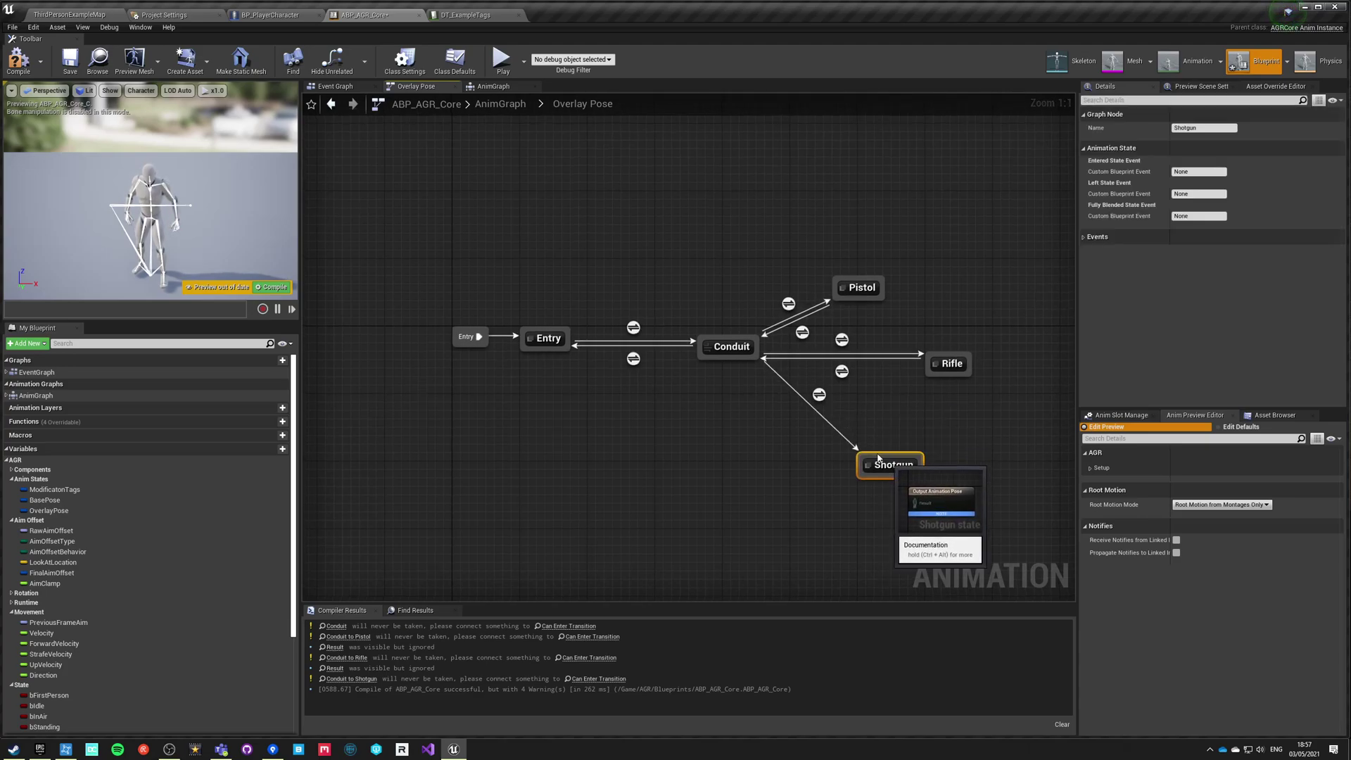
pyautogui.doubleClick(820, 395)
pyautogui.hotkey('ctrl', 'v')
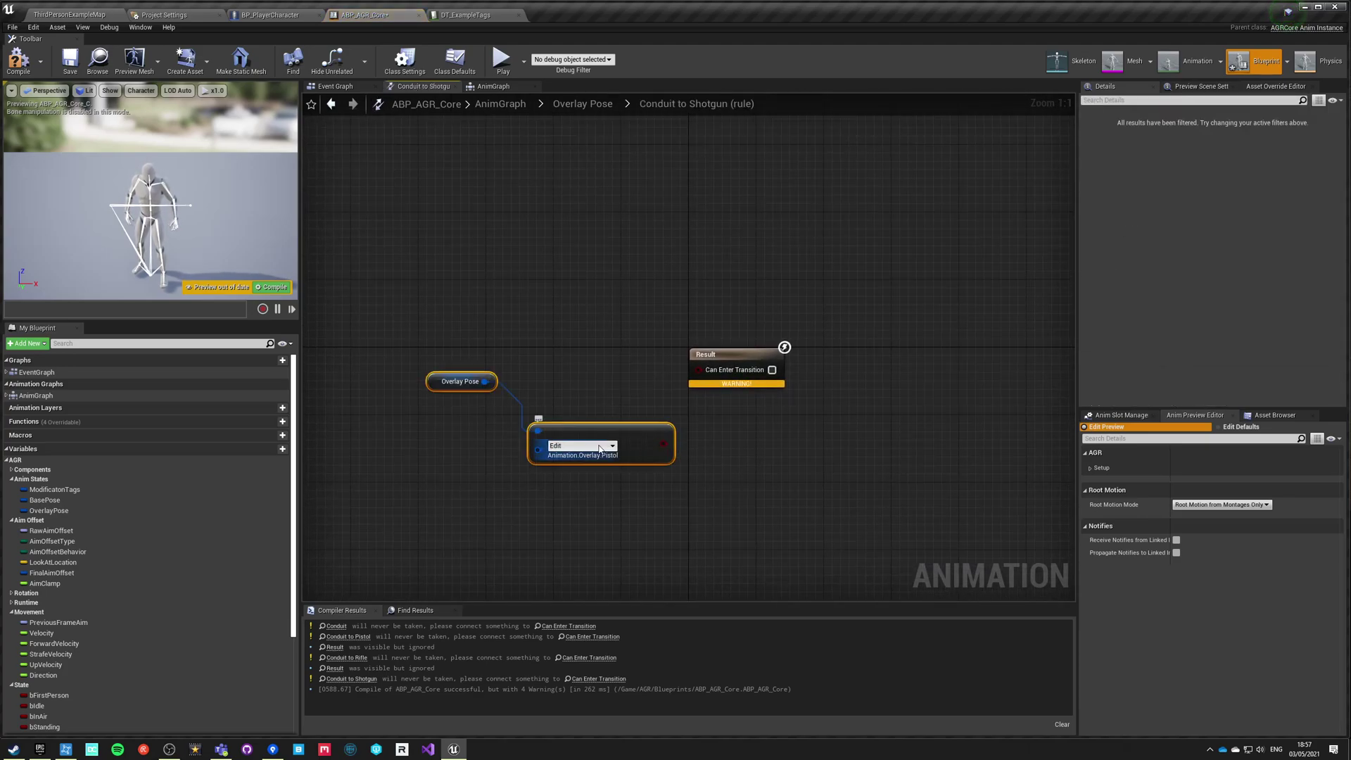
pyautogui.click(599, 447)
pyautogui.click(577, 528)
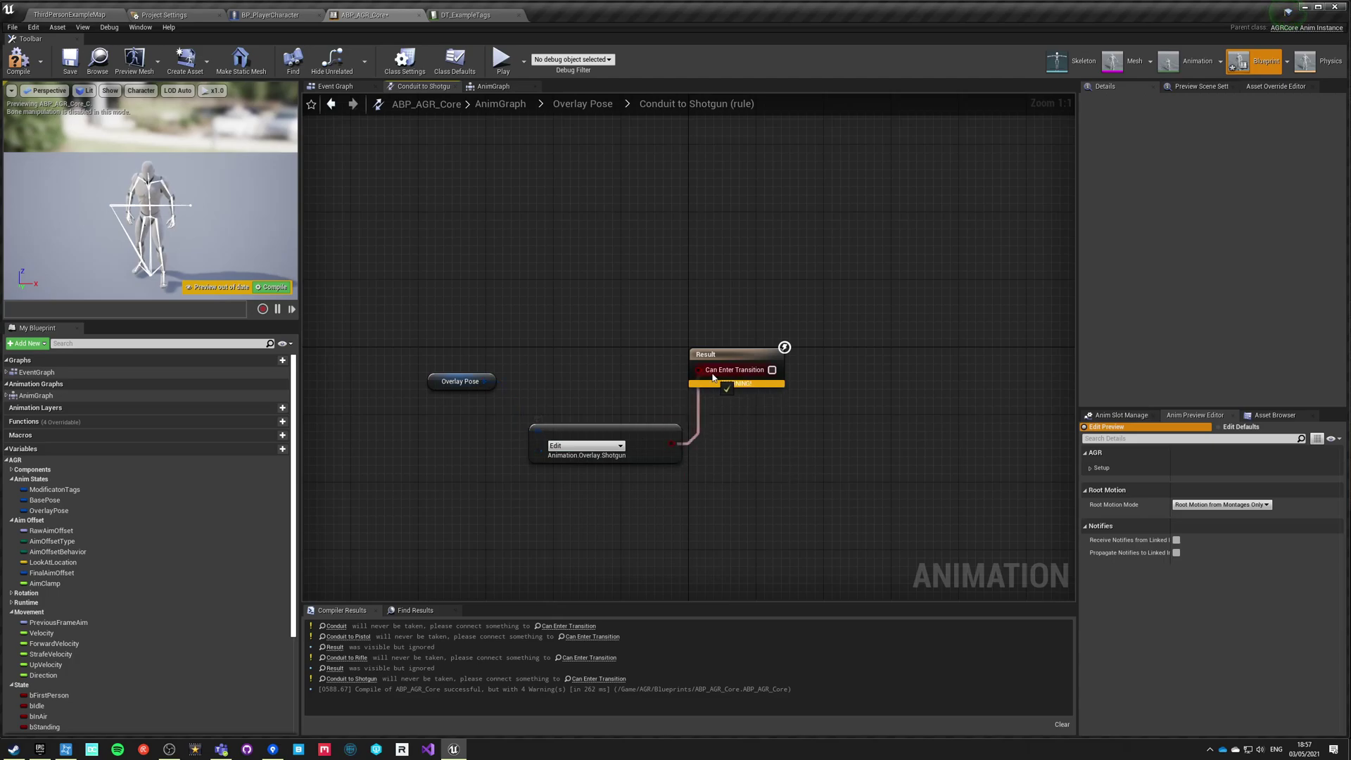
pyautogui.moveTo(713, 378); pyautogui.dragTo(709, 373)
# In the Rifle to Conduit rule, change the compared gameplay tag to Animation.Overlay.Rifle.
pyautogui.click(584, 104)
pyautogui.doubleClick(839, 354)
pyautogui.click(700, 423)
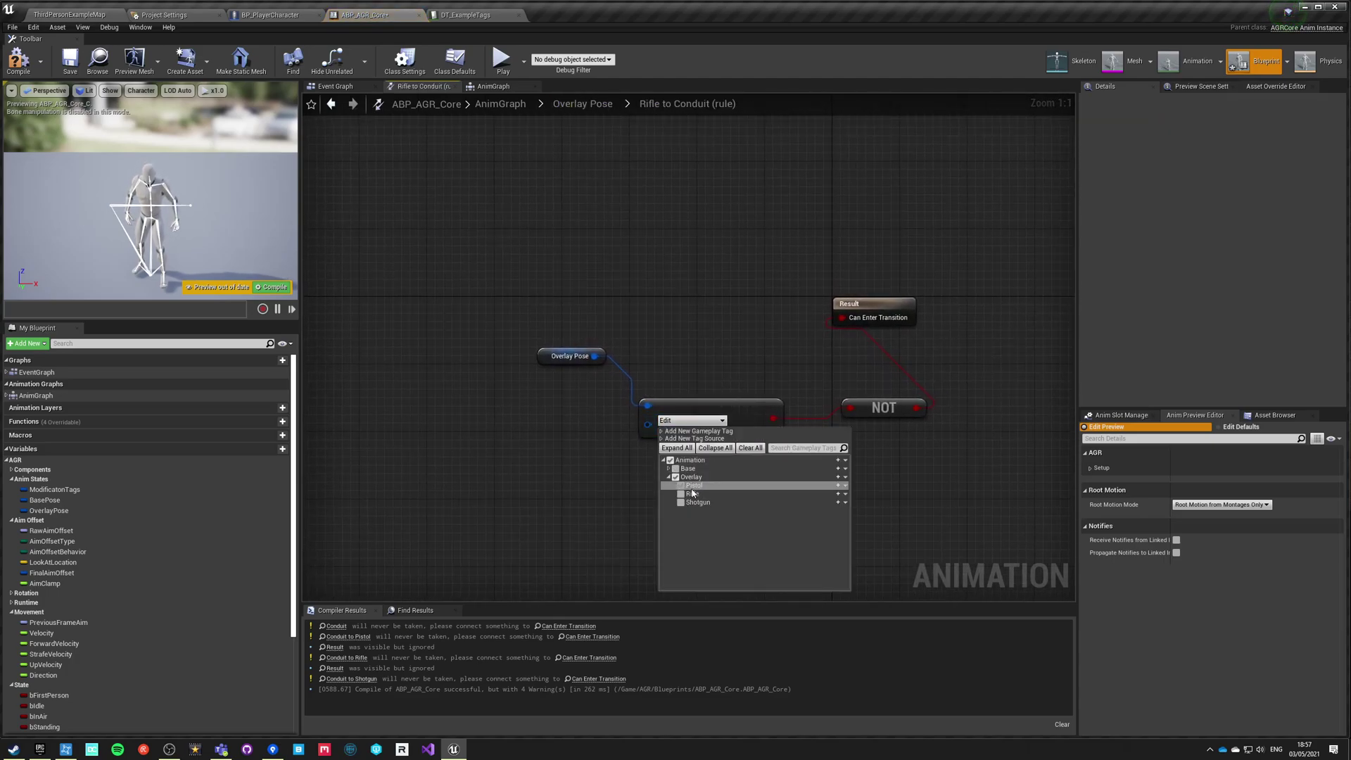
pyautogui.click(670, 492)
# Copy the Overlay Pose comparison from the Conduit to Shotgun rule and add a transition from Shotgun back to the conduit.
pyautogui.click(583, 104)
pyautogui.doubleClick(814, 374)
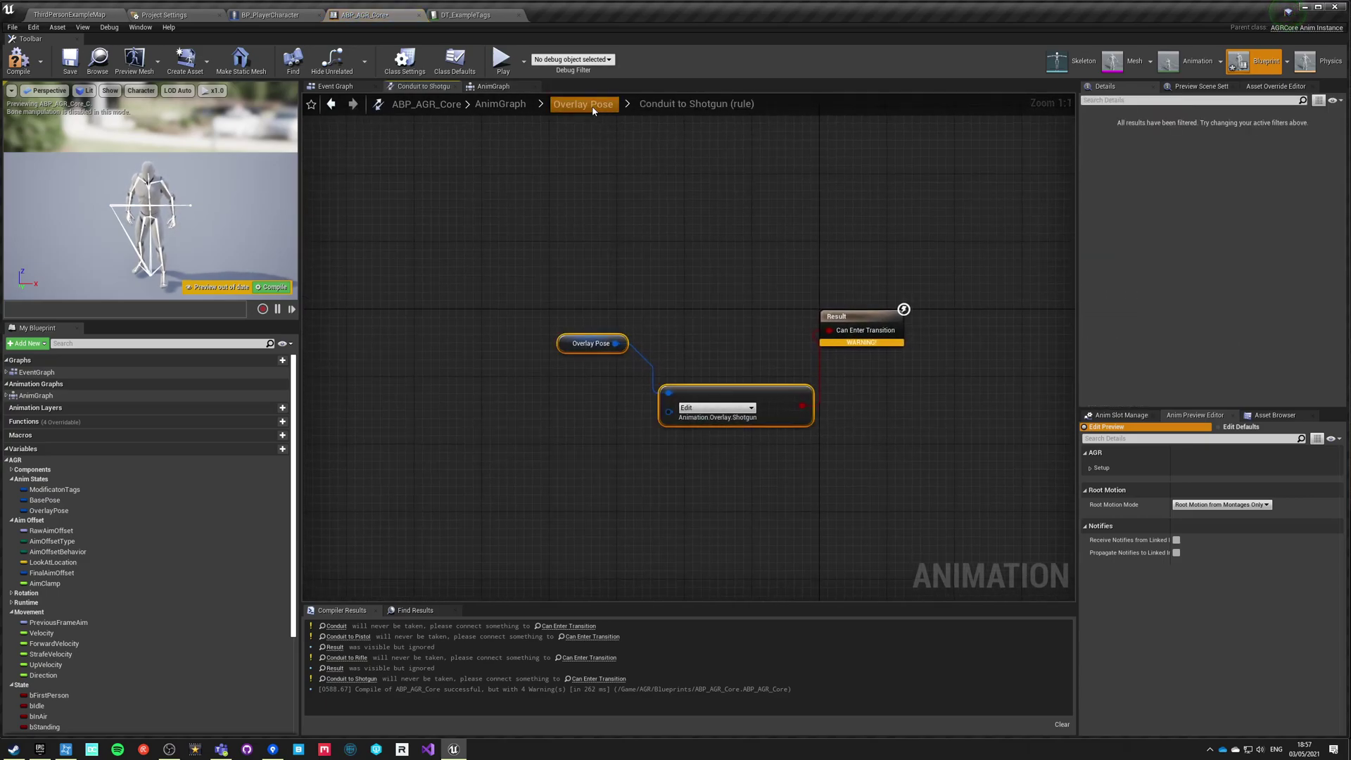
pyautogui.click(584, 104)
pyautogui.click(797, 402)
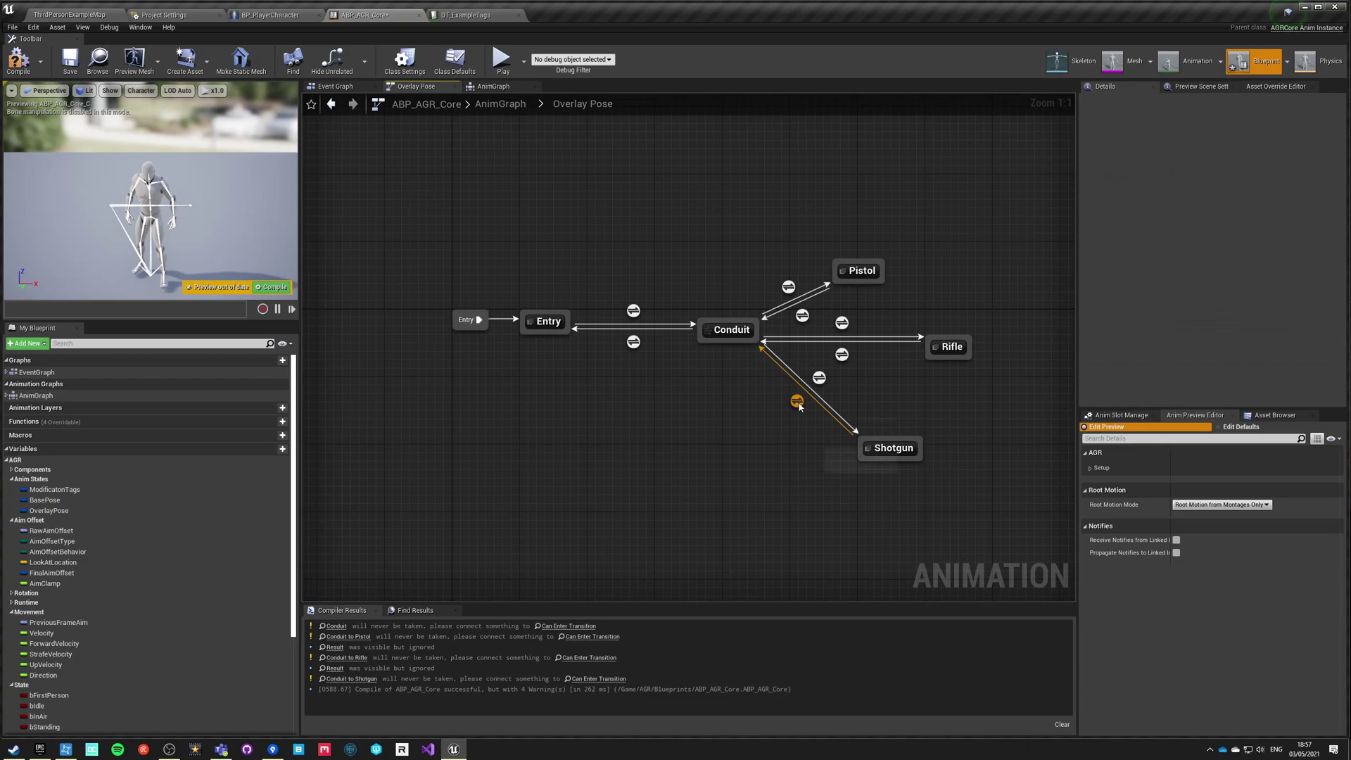
# In the Shotgun to Conduit rule, paste the Animation.Overlay.Shotgun comparison and connect it through a NOT node to Can Enter Transition.
pyautogui.doubleClick(797, 403)
pyautogui.hotkey('ctrl', 'v')
pyautogui.moveTo(757, 494); pyautogui.dragTo(797, 468)
pyautogui.write('not')
pyautogui.press('Return')
pyautogui.moveTo(880, 476); pyautogui.dragTo(710, 378)
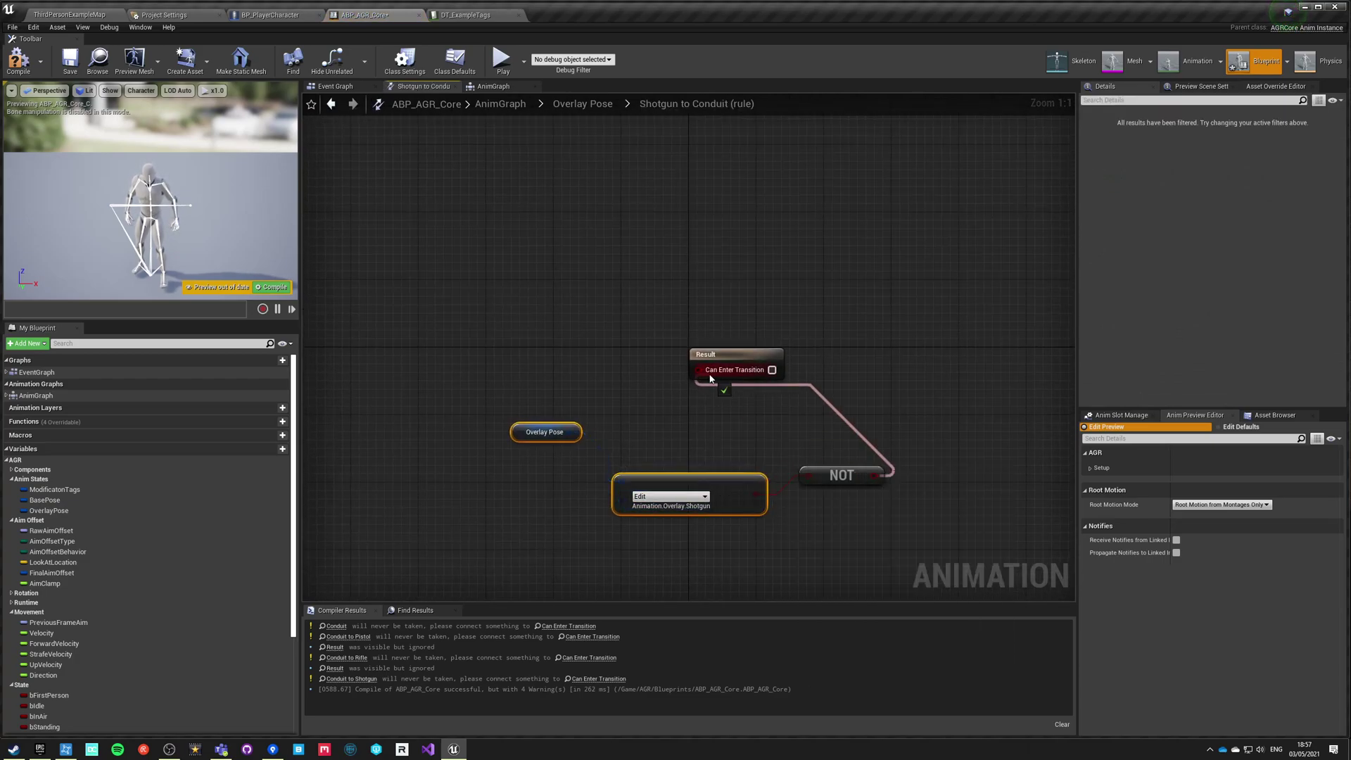
# Copy the cached BasePose and Layered blend per bone nodes from the Pistol state into Rifle and connect the blend to Output Animation Pose.
pyautogui.click(583, 104)
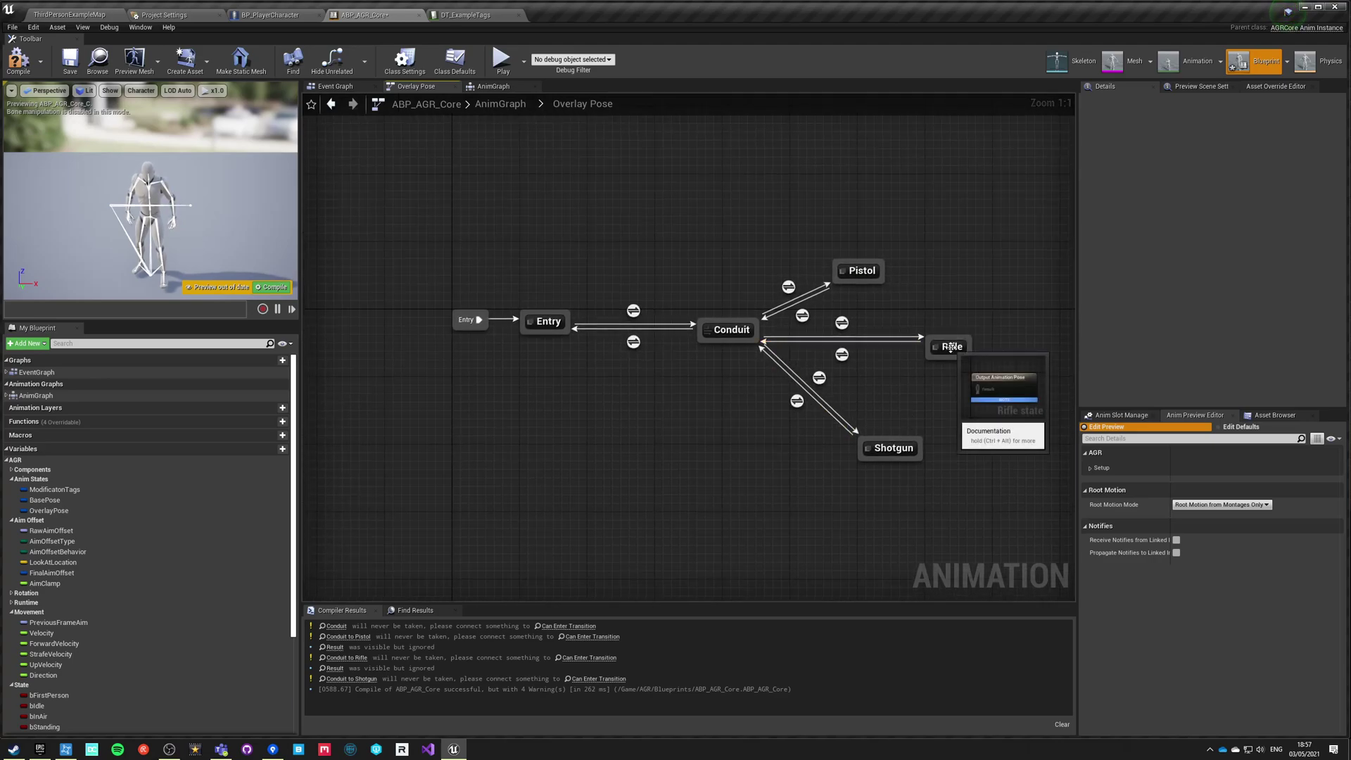
pyautogui.doubleClick(860, 271)
pyautogui.moveTo(560, 265); pyautogui.dragTo(767, 386)
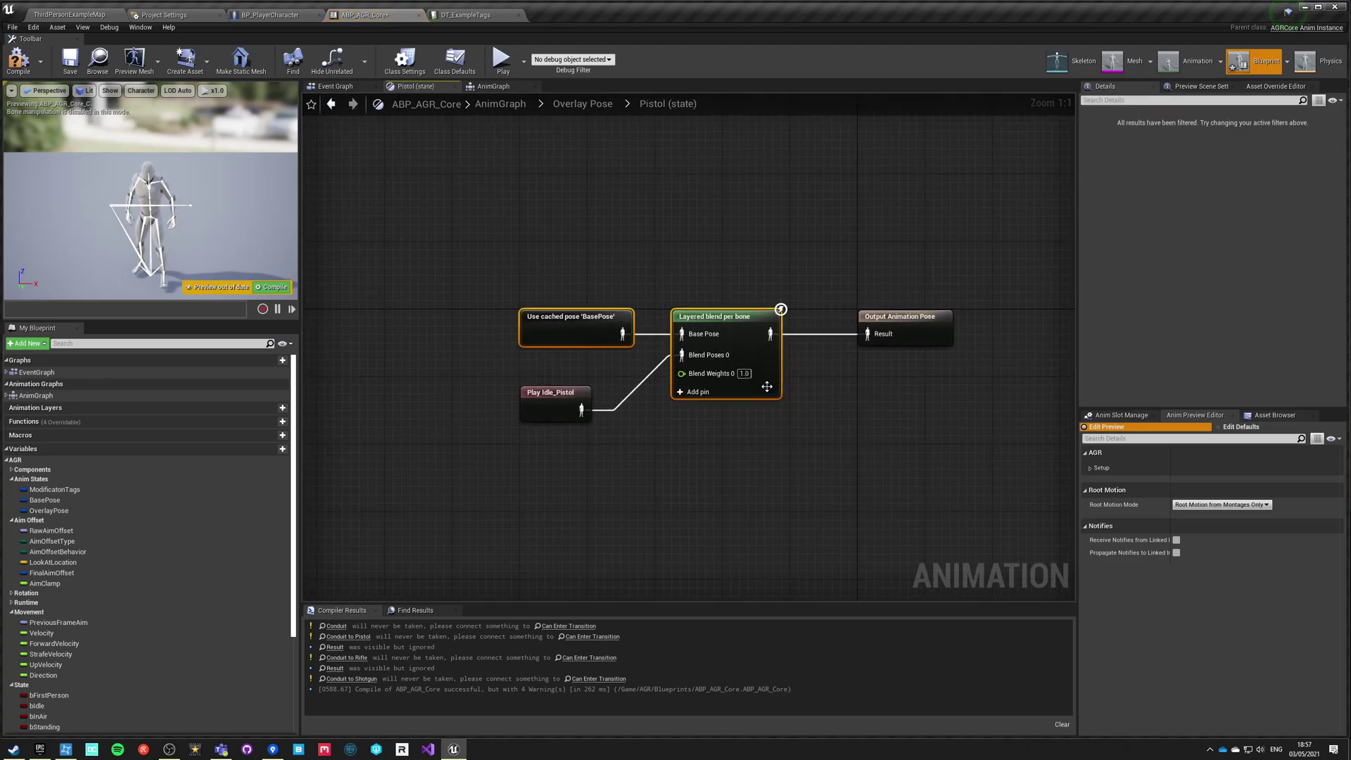
pyautogui.click(576, 102)
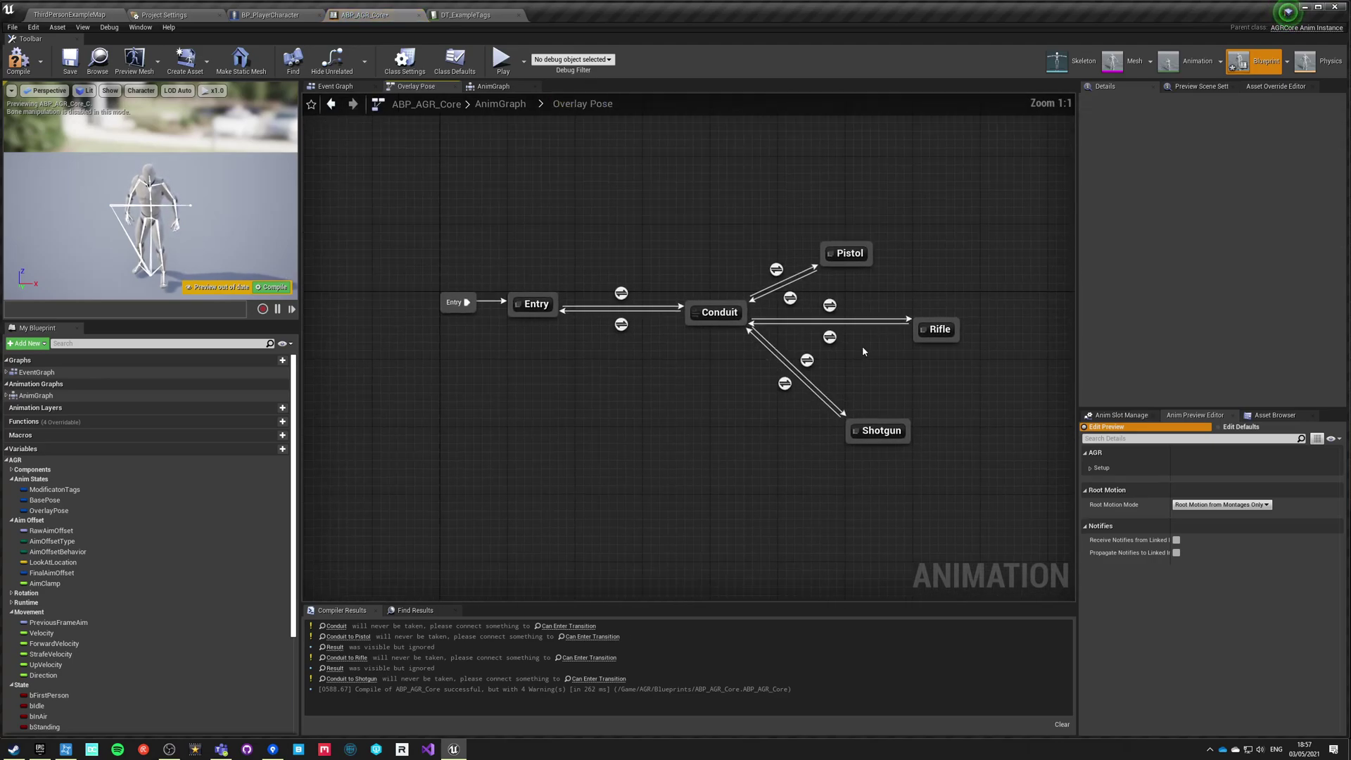
pyautogui.doubleClick(949, 347)
pyautogui.hotkey('ctrl', 'v')
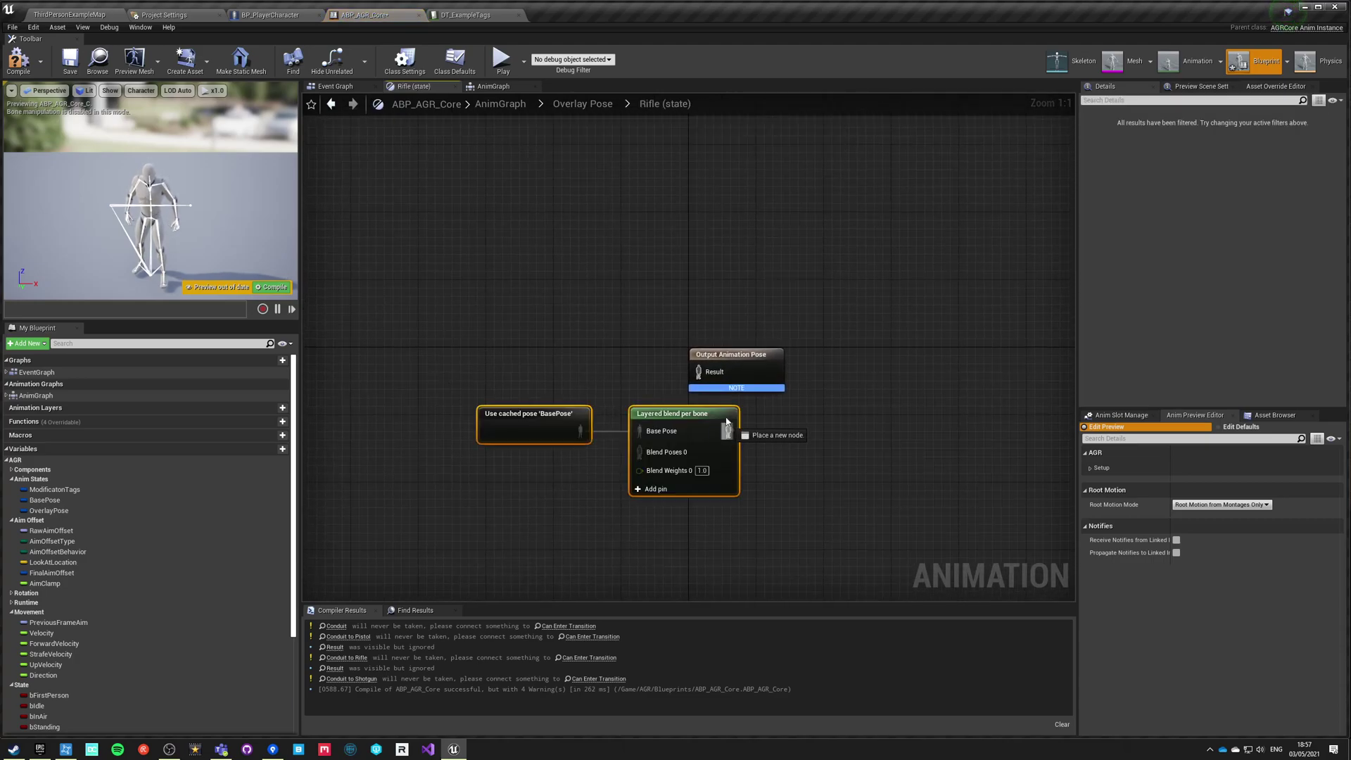
pyautogui.moveTo(730, 359); pyautogui.dragTo(841, 419)
# In the Rifle state, feed a Play Idle_Rifle_Ironsights node into Blend Poses 0 and place it below the cached BasePose node.
pyautogui.click(543, 513)
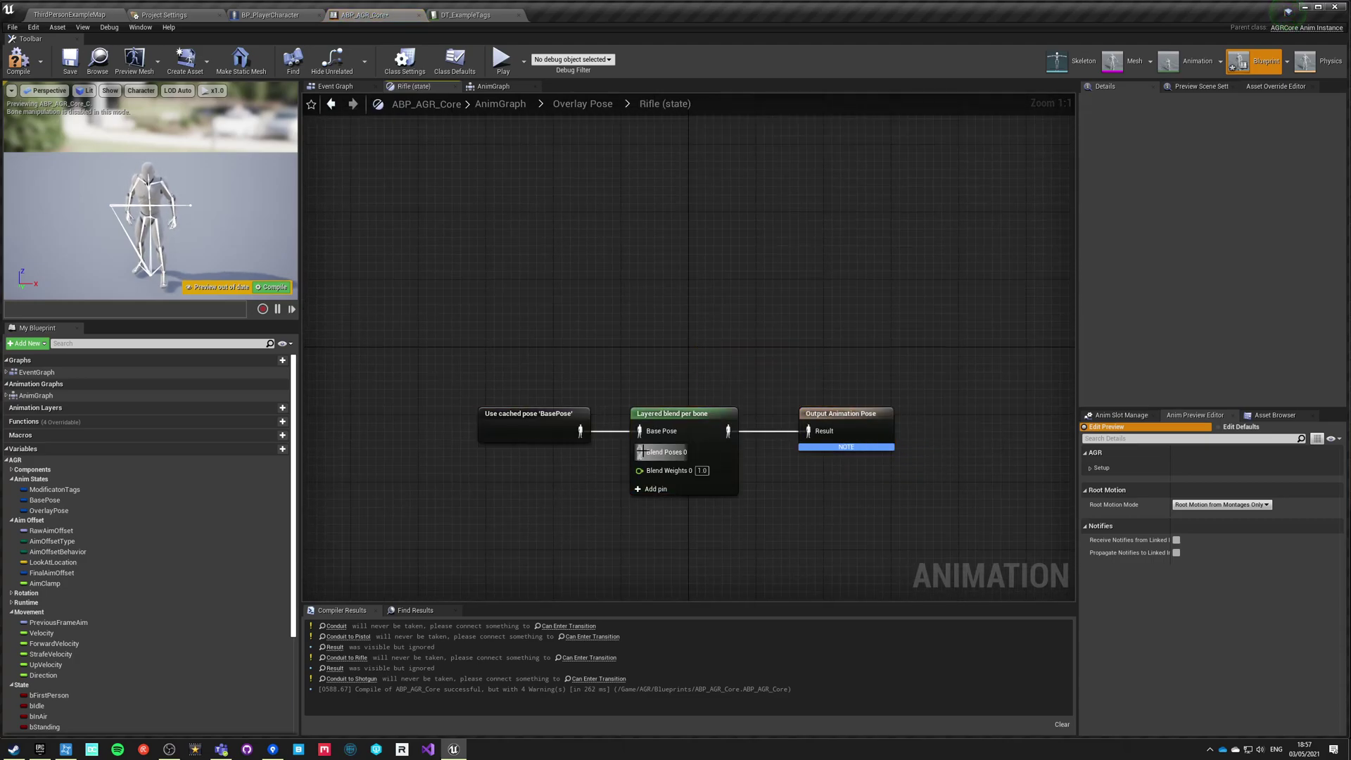
pyautogui.moveTo(537, 490); pyautogui.dragTo(538, 490)
pyautogui.write('irons')
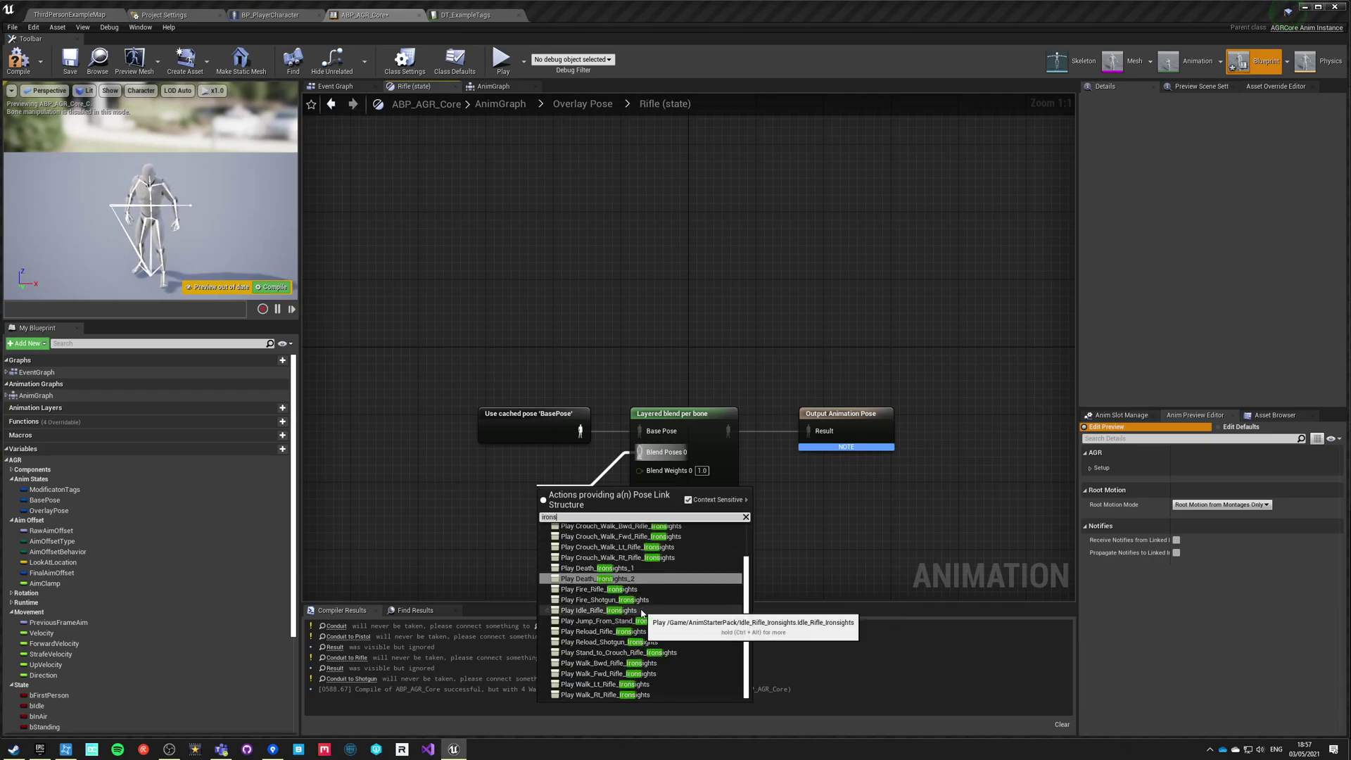
pyautogui.click(642, 611)
pyautogui.moveTo(555, 508); pyautogui.dragTo(502, 488)
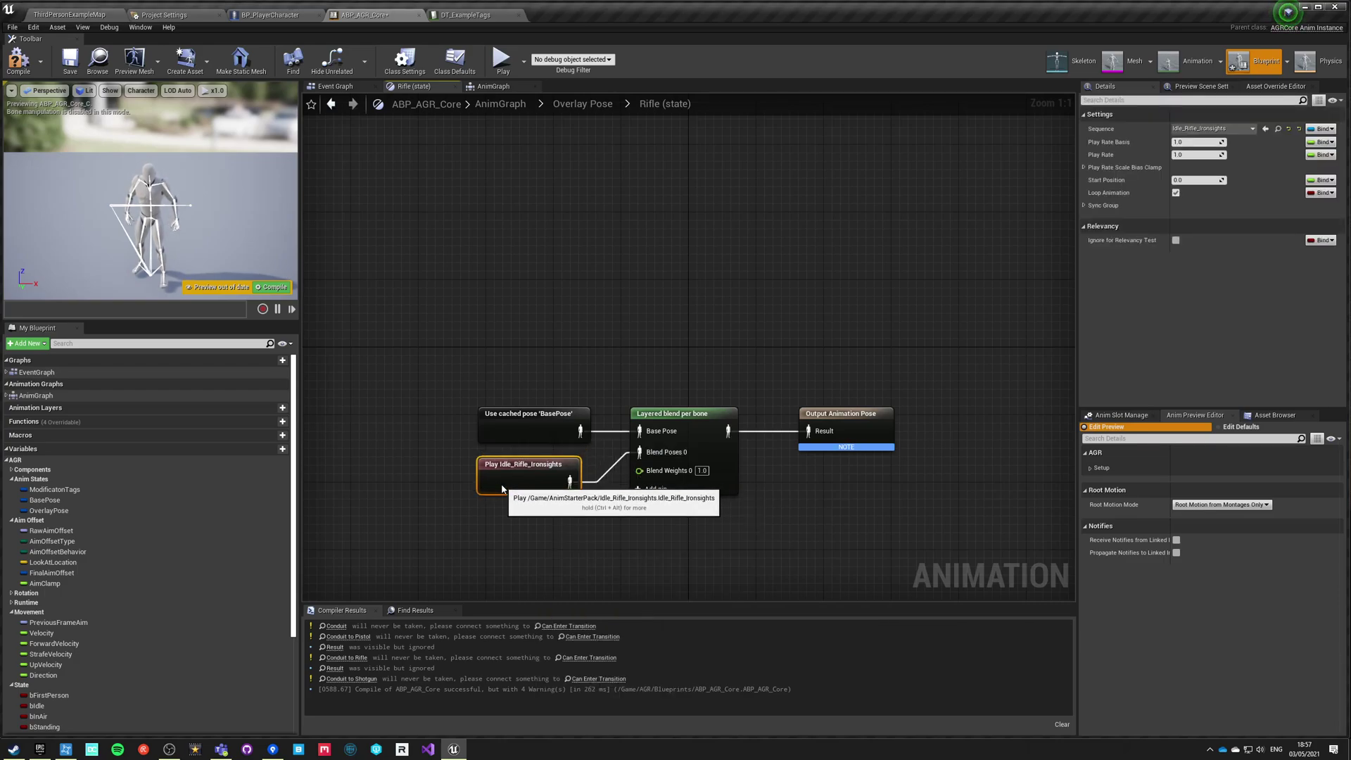
# Paste the cached BasePose and Layered blend per bone nodes into the Shotgun state and connect the blend to Output Animation Pose.
pyautogui.click(572, 106)
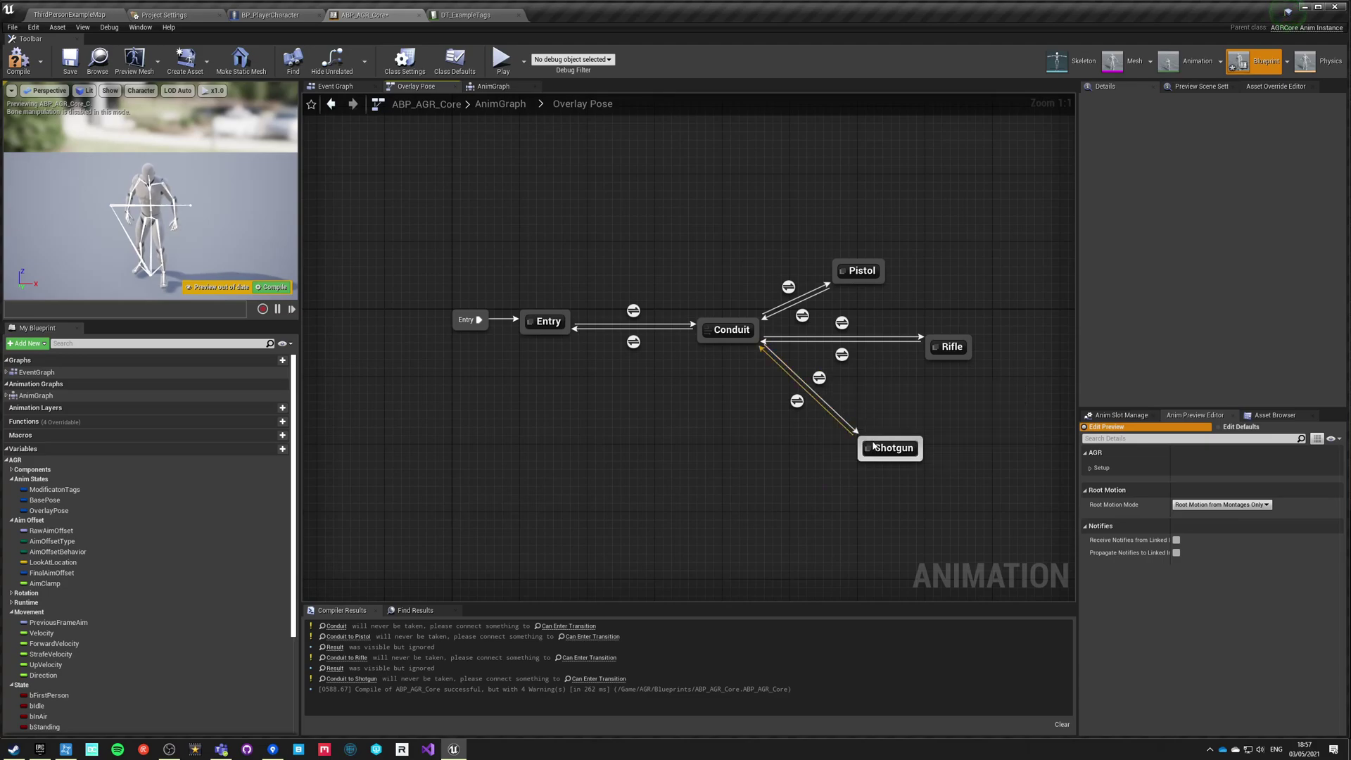
pyautogui.doubleClick(874, 445)
pyautogui.moveTo(699, 371); pyautogui.dragTo(632, 423)
pyautogui.moveTo(728, 364); pyautogui.dragTo(708, 405)
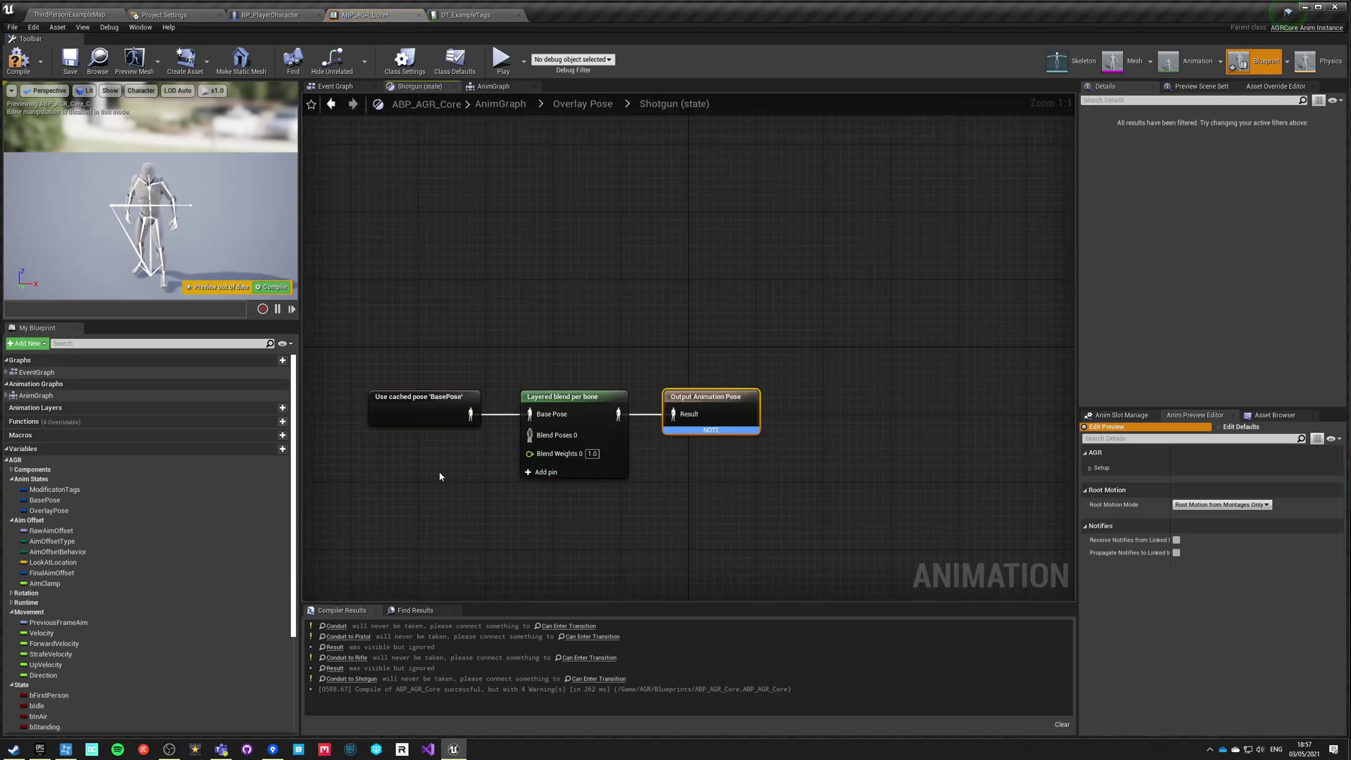
# In the Shotgun state, feed a Play Idle_Rifle_Hip node into Blend Poses 0 and place it below the cached BasePose node.
pyautogui.moveTo(440, 477); pyautogui.dragTo(690, 388, button='right')
pyautogui.moveTo(712, 384); pyautogui.dragTo(666, 407)
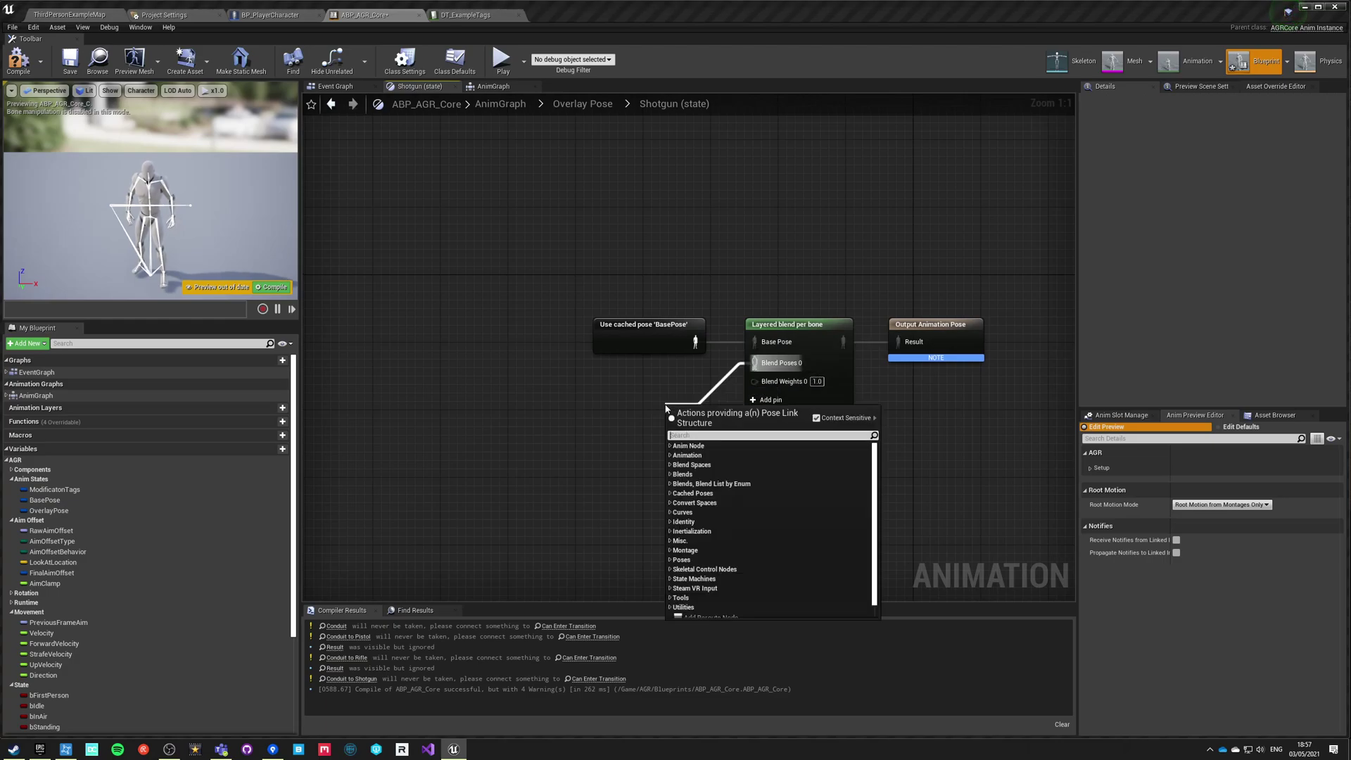
pyautogui.write('idle')
pyautogui.press('BackSpace')
pyautogui.press('BackSpace')
pyautogui.press('BackSpace')
pyautogui.press('BackSpace')
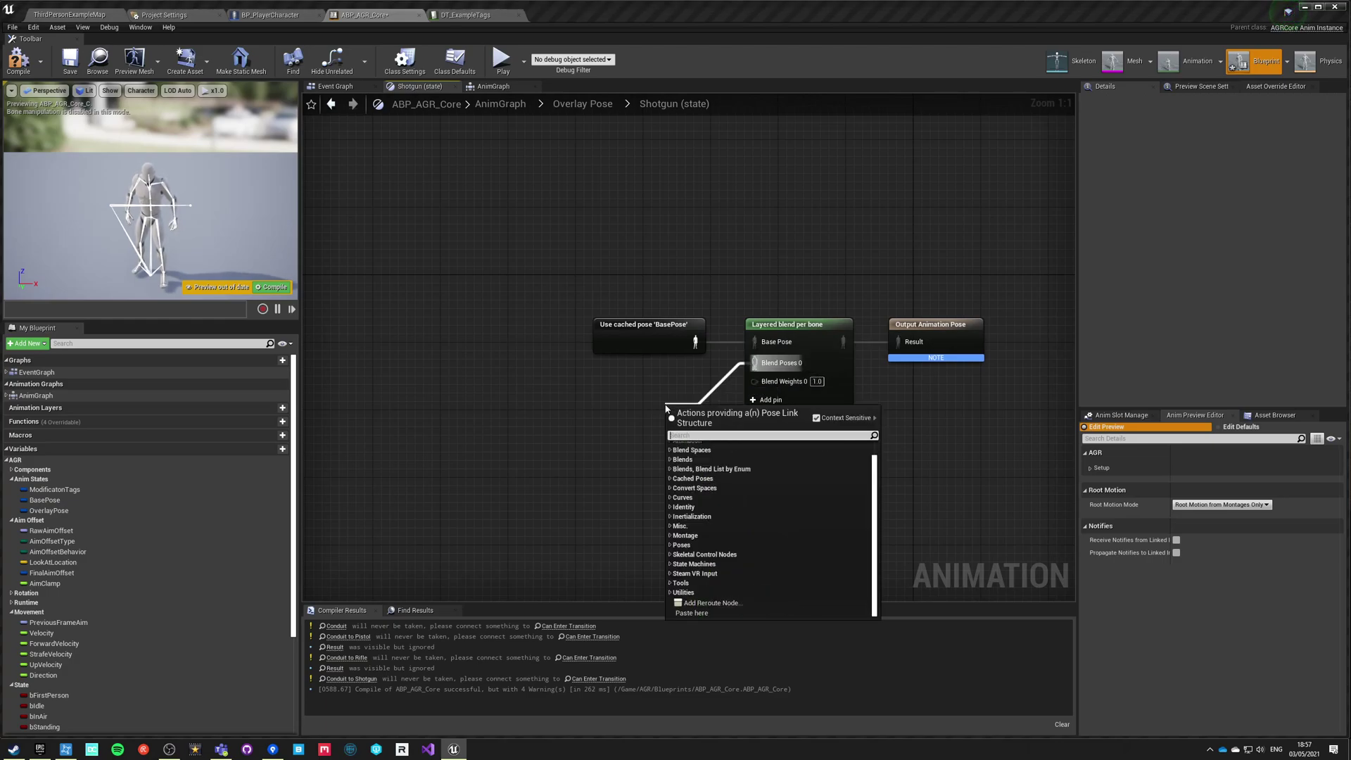
pyautogui.write('idle')
pyautogui.click(717, 488)
pyautogui.click(616, 381)
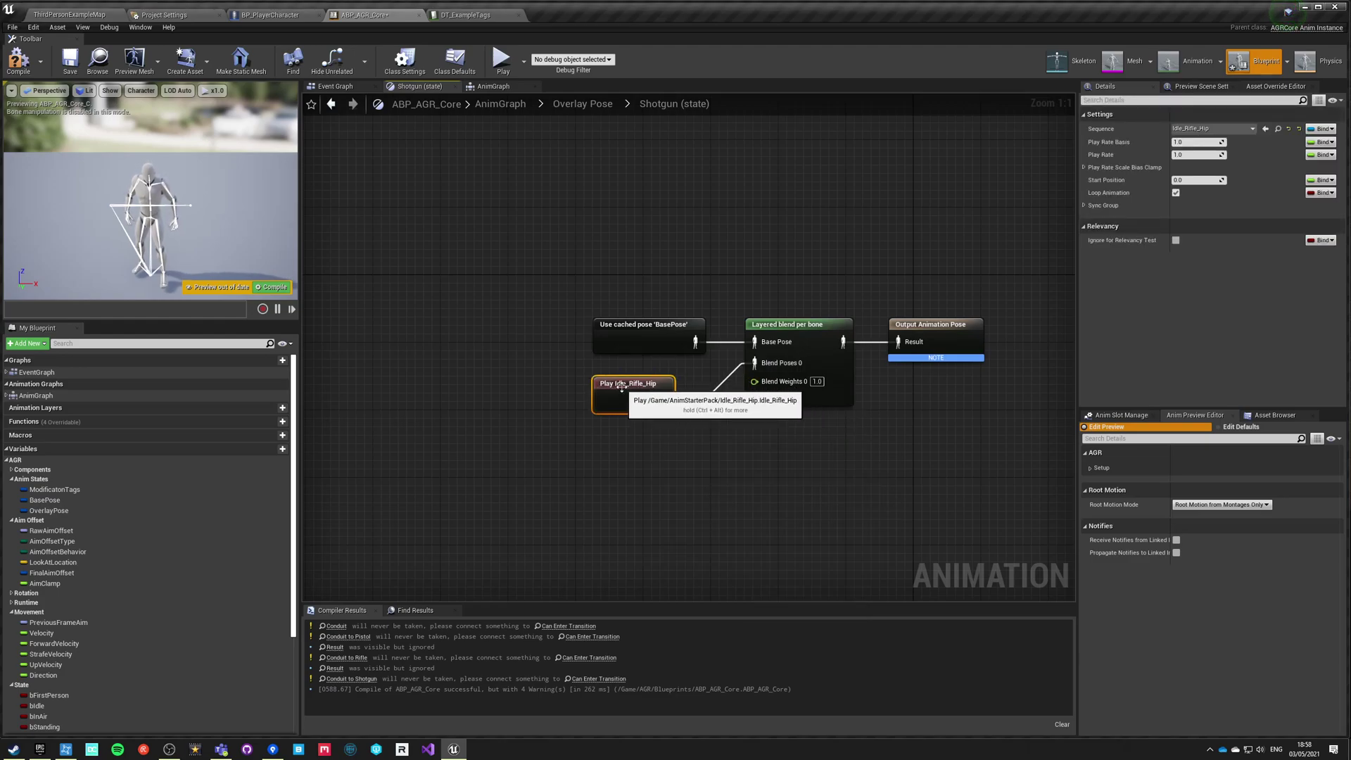
# Compile and save the ABP_AGR_Core animation blueprint, and return to the Overlay Pose state machine.
pyautogui.click(539, 325)
pyautogui.click(14, 60)
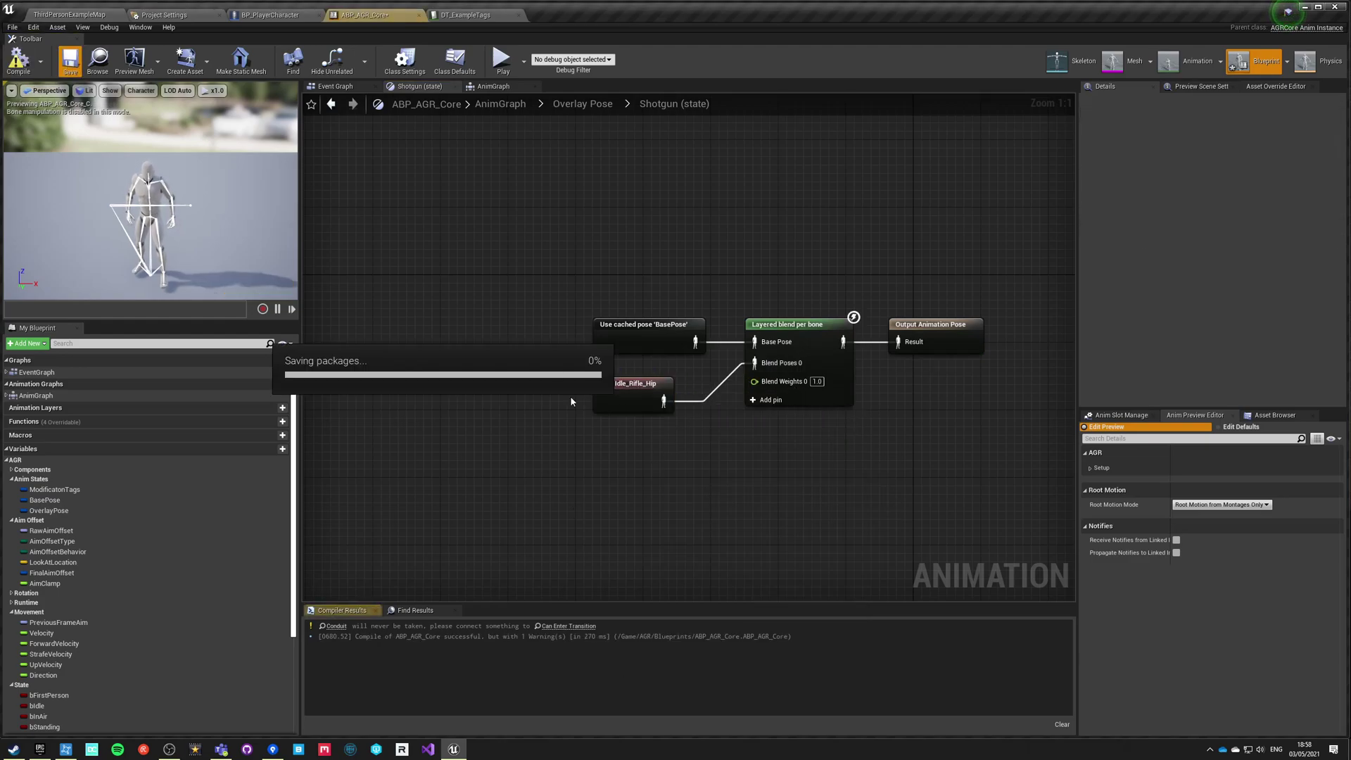
pyautogui.click(584, 107)
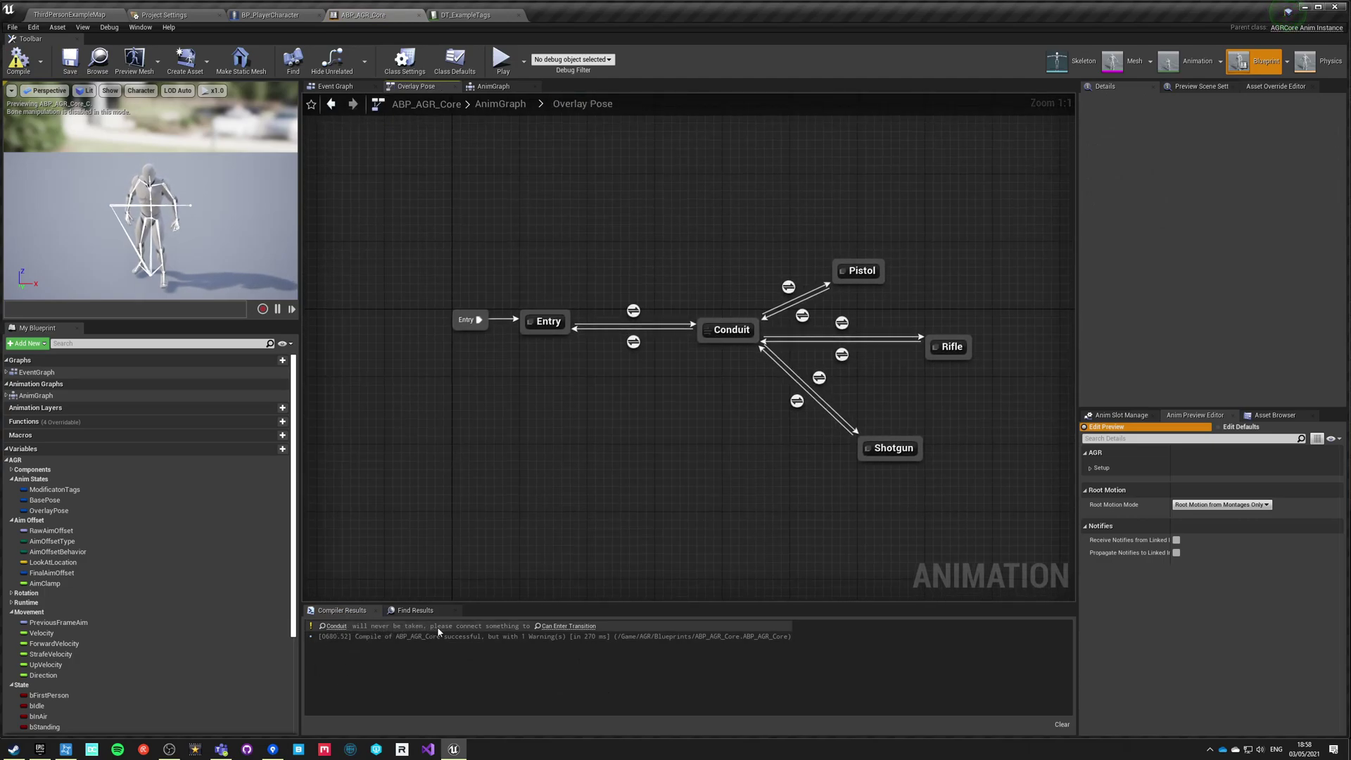
# Enable Can Enter Transition in the Overlay Pose conduit rule and recompile the animation blueprint from its AnimGraph.
pyautogui.click(538, 627)
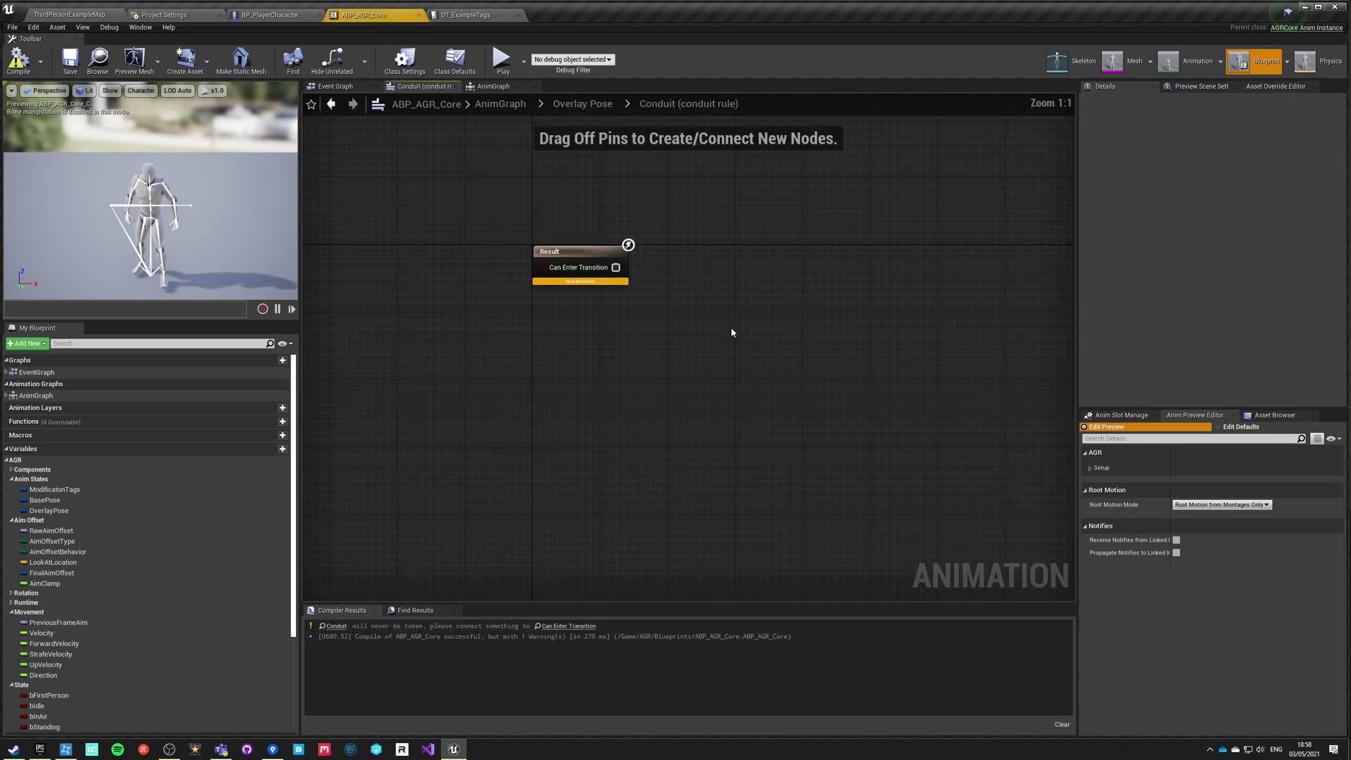
pyautogui.click(583, 103)
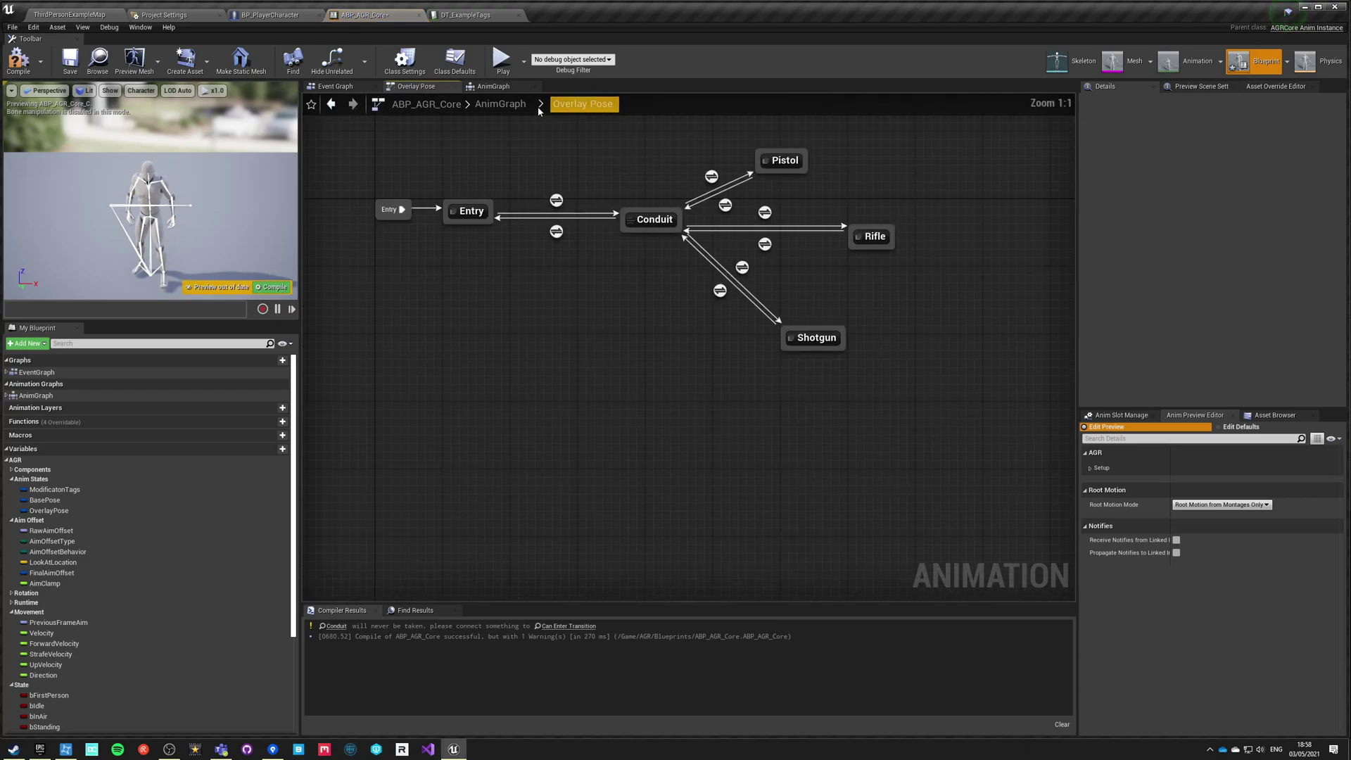
pyautogui.click(501, 103)
pyautogui.moveTo(694, 442); pyautogui.dragTo(855, 444, button='right')
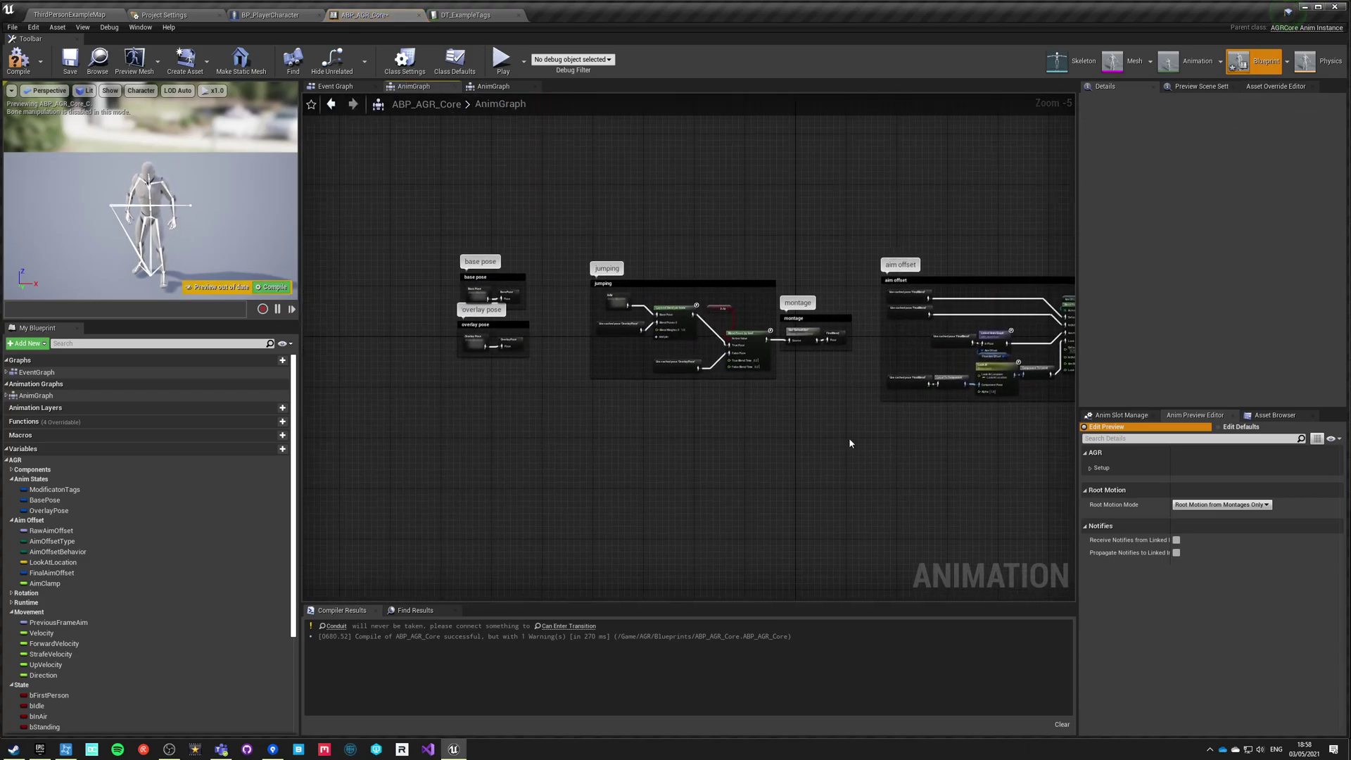
pyautogui.click(18, 59)
pyautogui.scroll(2, 656, 432)
pyautogui.scroll(-1, 634, 426)
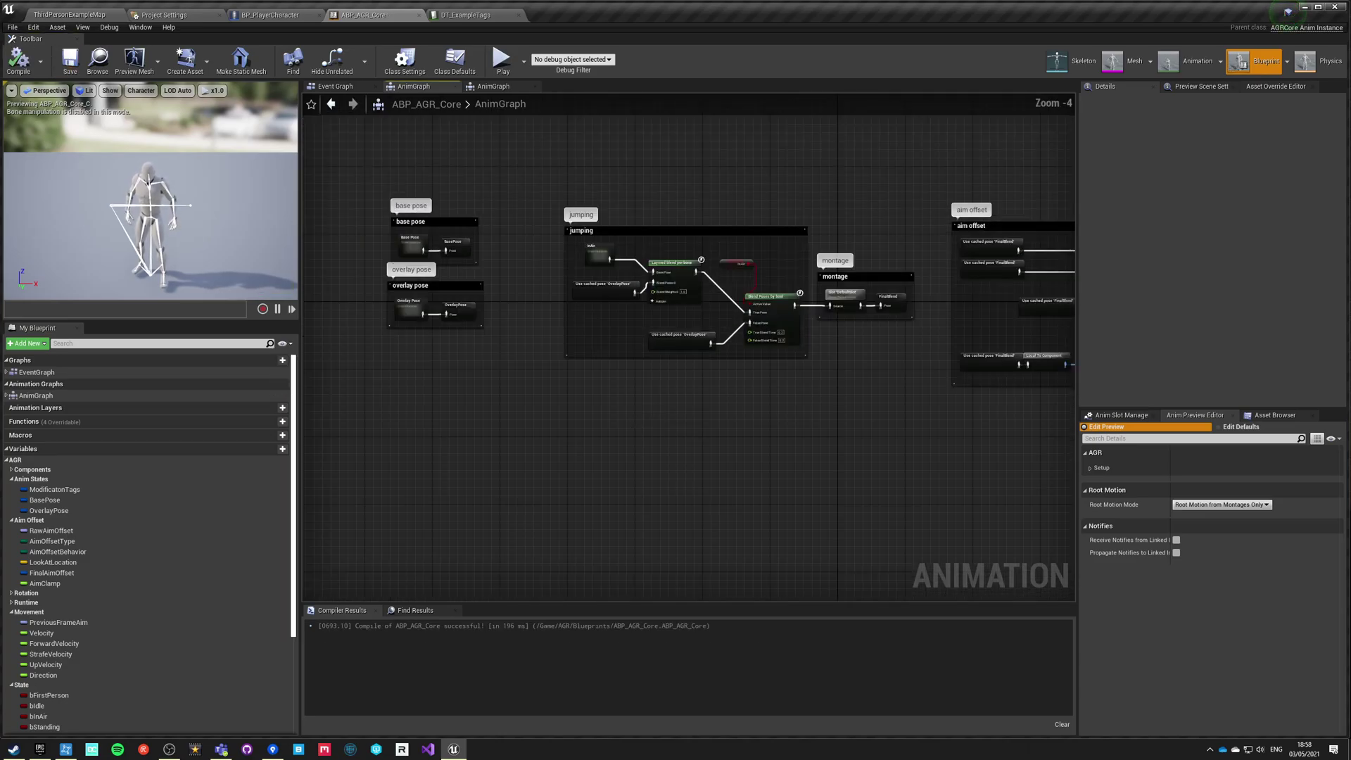
# Review the overlay setup in BP_PlayerCharacter and play the level in a separate preview window.
pyautogui.click(275, 15)
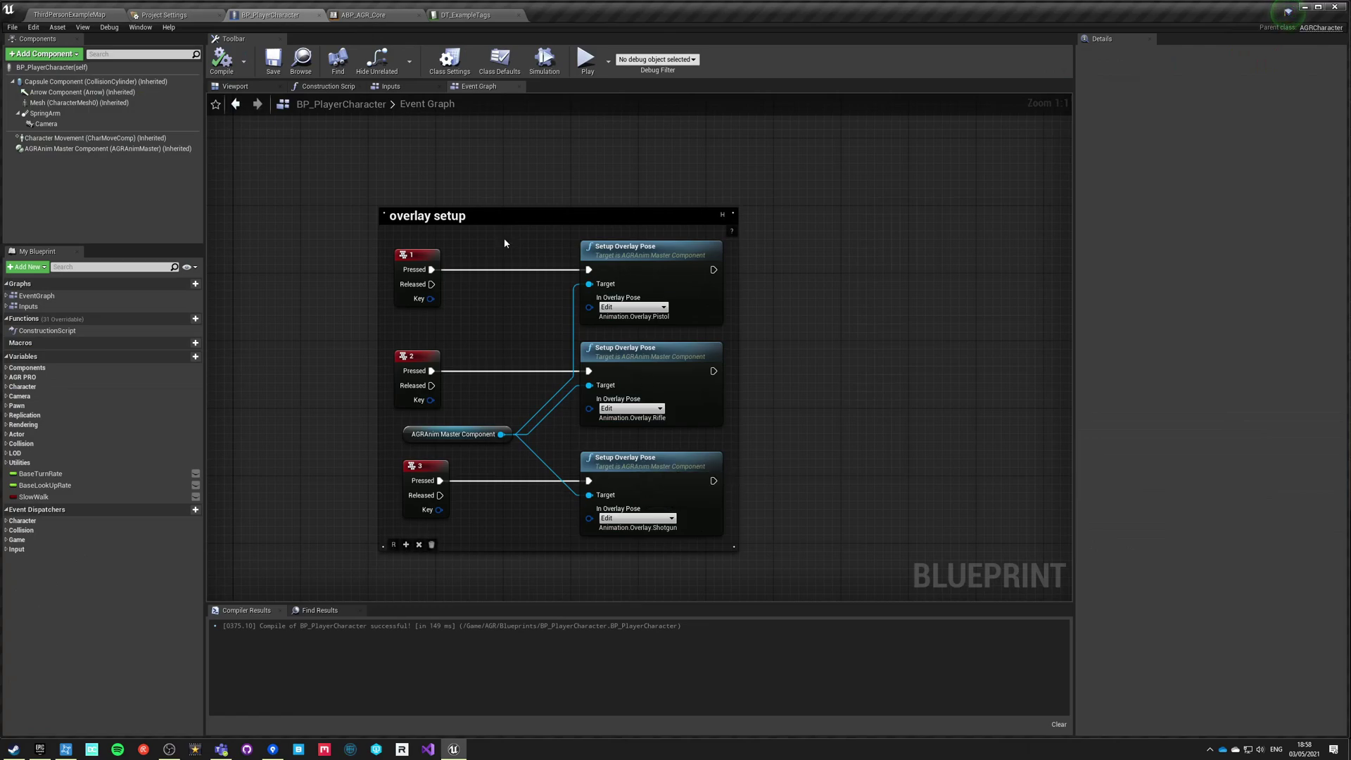
pyautogui.scroll(-2, 543, 418)
pyautogui.moveTo(849, 271); pyautogui.dragTo(590, 759, button='right')
pyautogui.moveTo(634, 620); pyautogui.dragTo(844, 225, button='right')
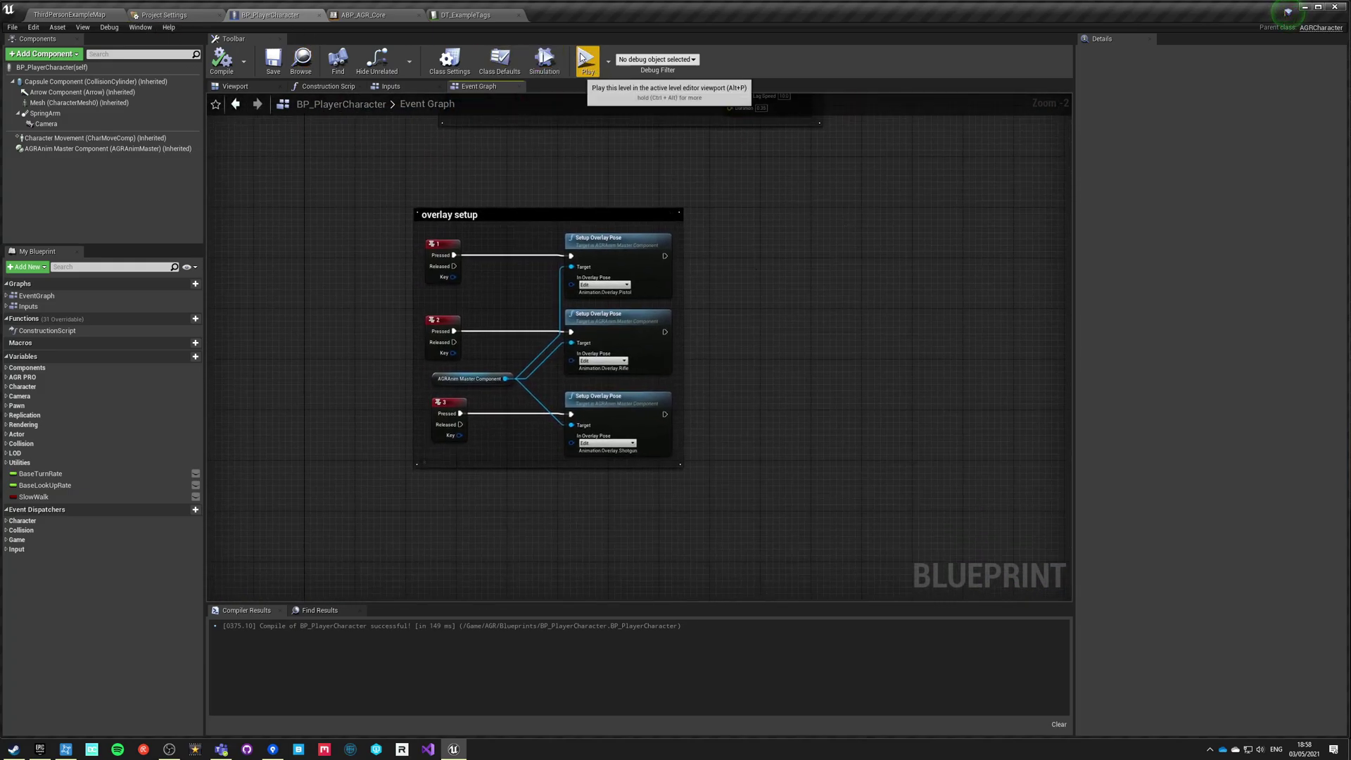
pyautogui.click(592, 59)
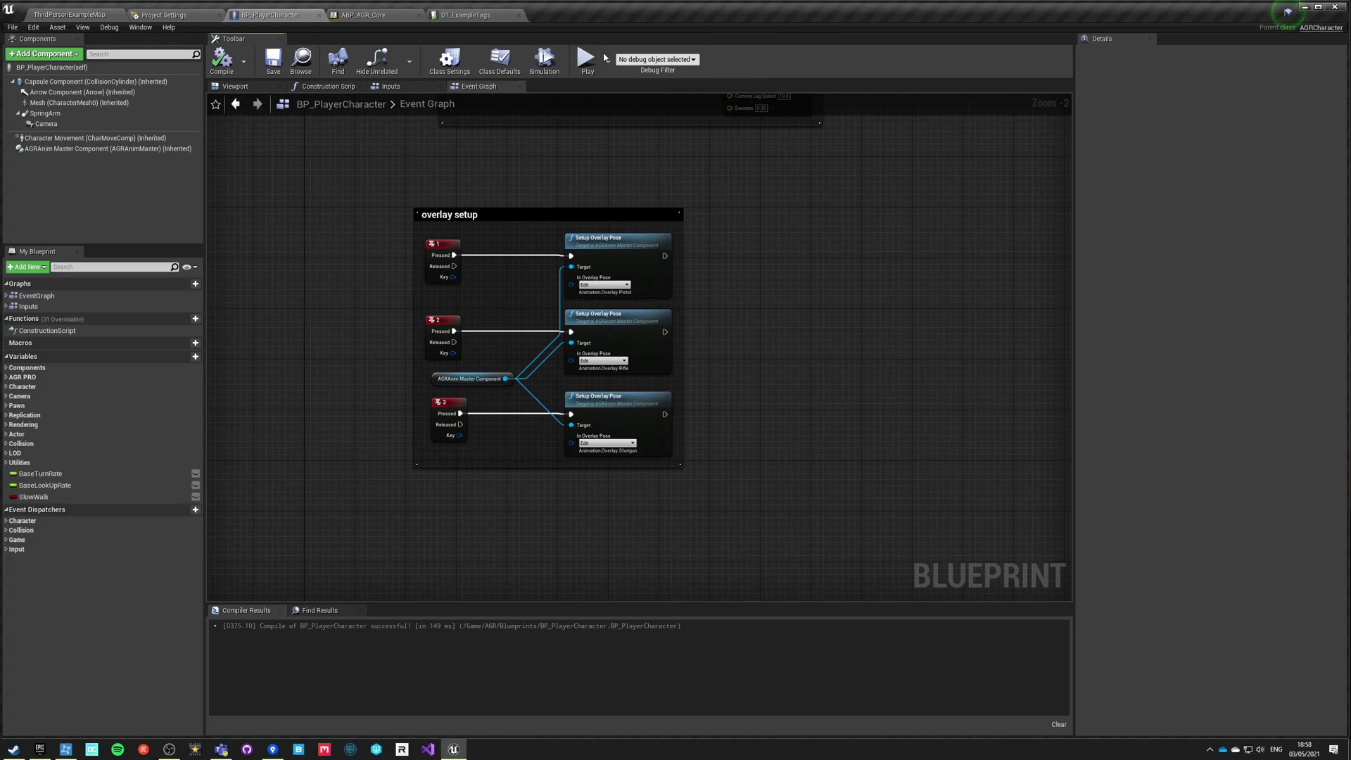
pyautogui.click(608, 61)
pyautogui.click(684, 255)
pyautogui.click(618, 136)
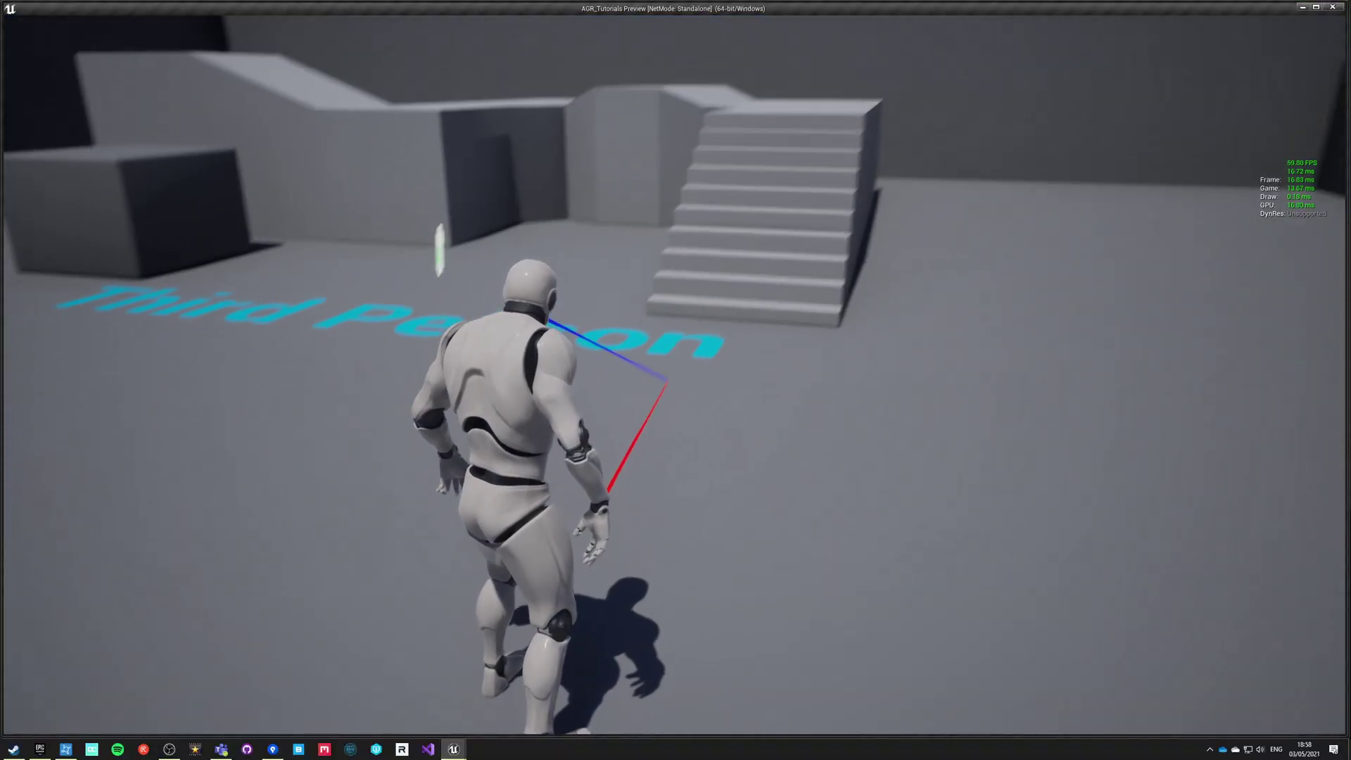
# Test the overlay poses by moving the character around the level, and end the preview.
pyautogui.rightClick(674, 376)
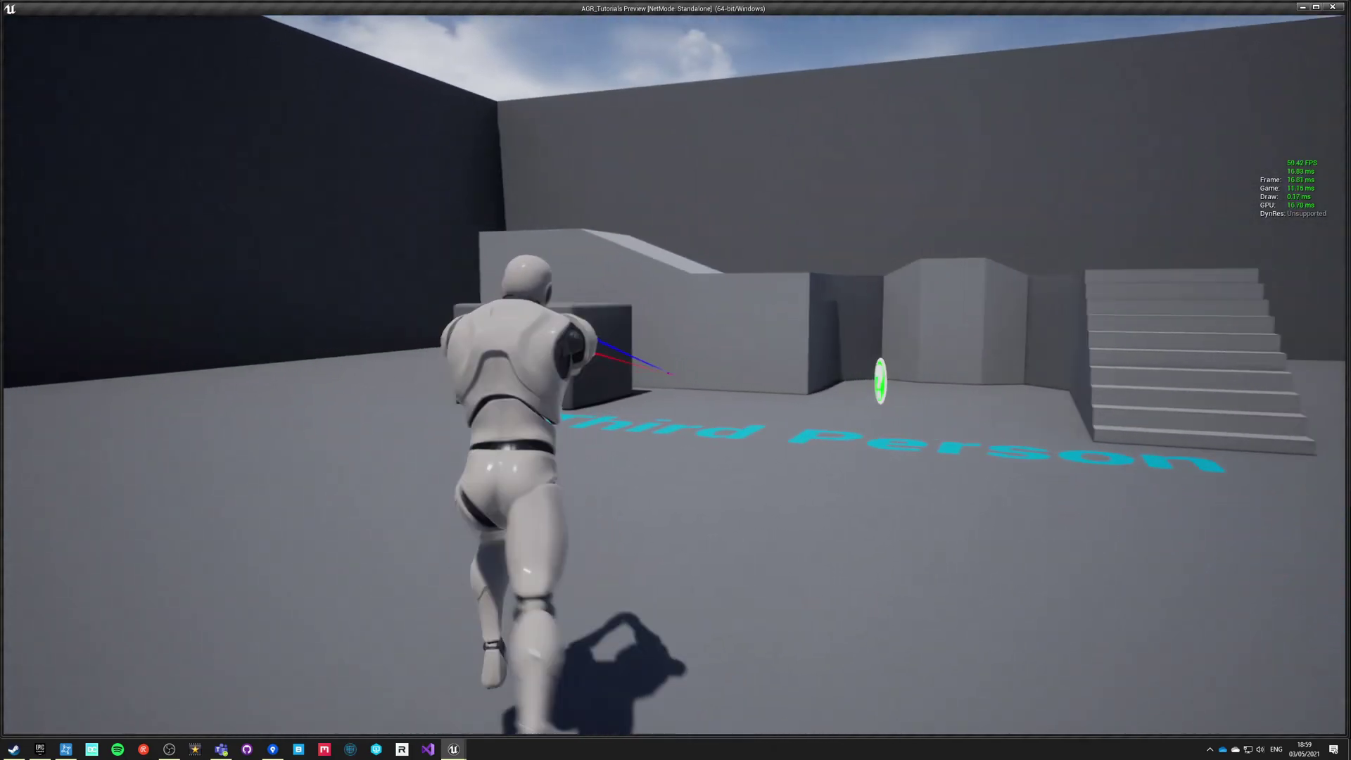
pyautogui.press('d')
pyautogui.press('w')
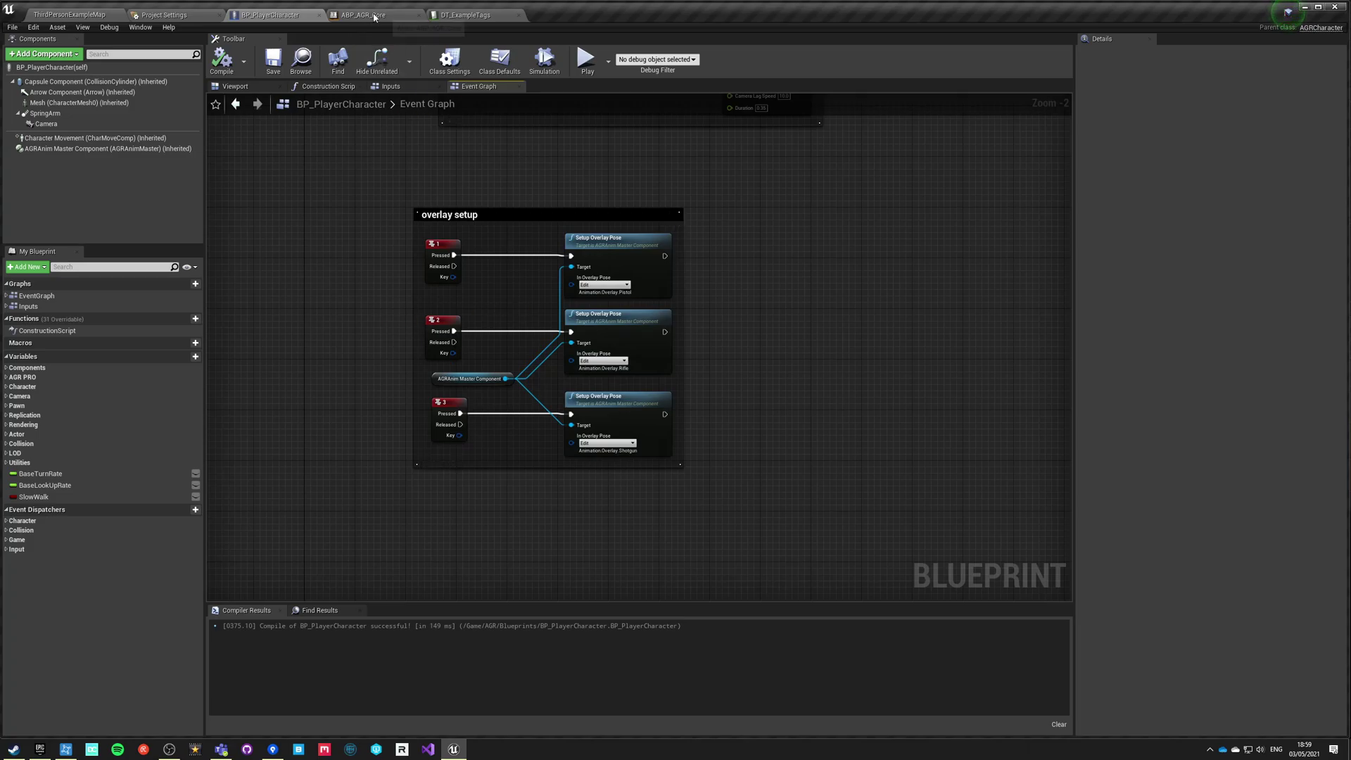
# Examine the Base Pose state machine in ABP_AGR_Core, close the duplicate AnimGraph, and return to the full AnimGraph.
pyautogui.click(374, 15)
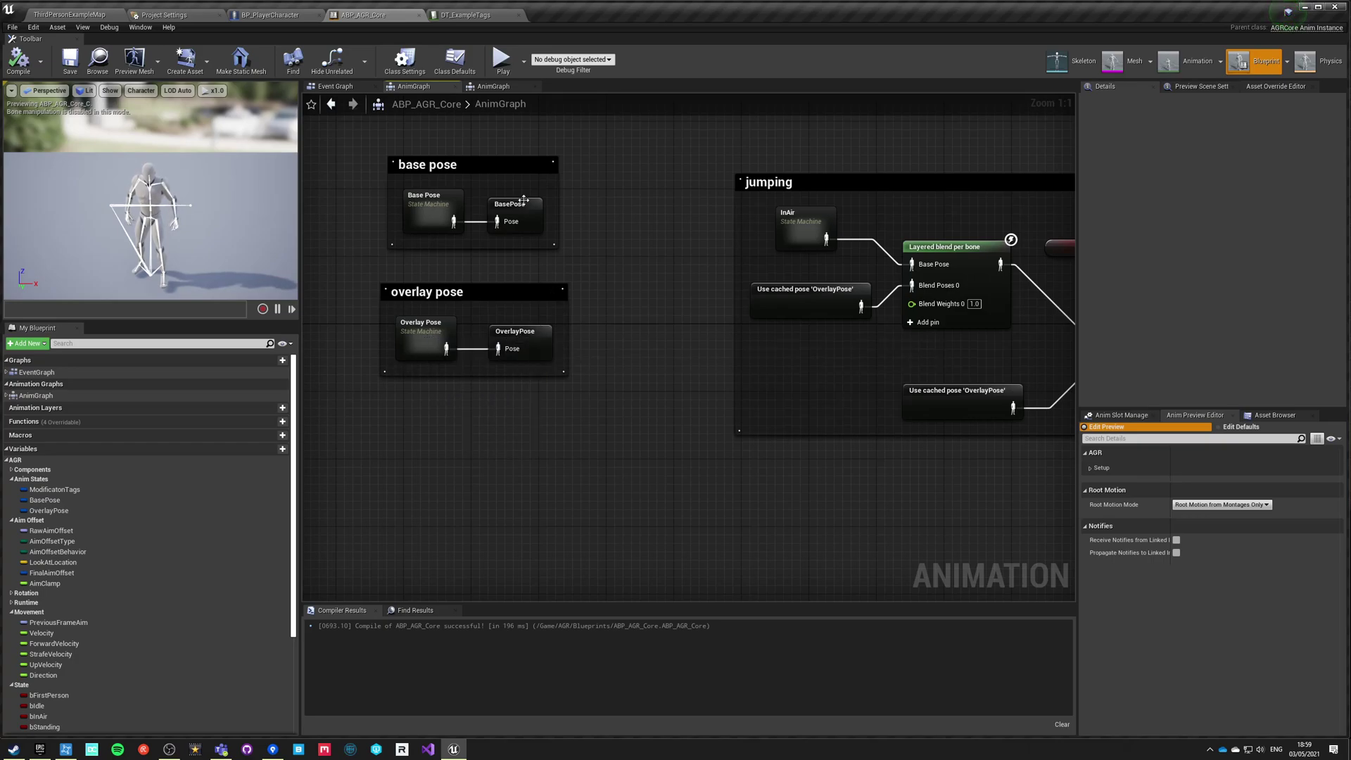
pyautogui.doubleClick(432, 207)
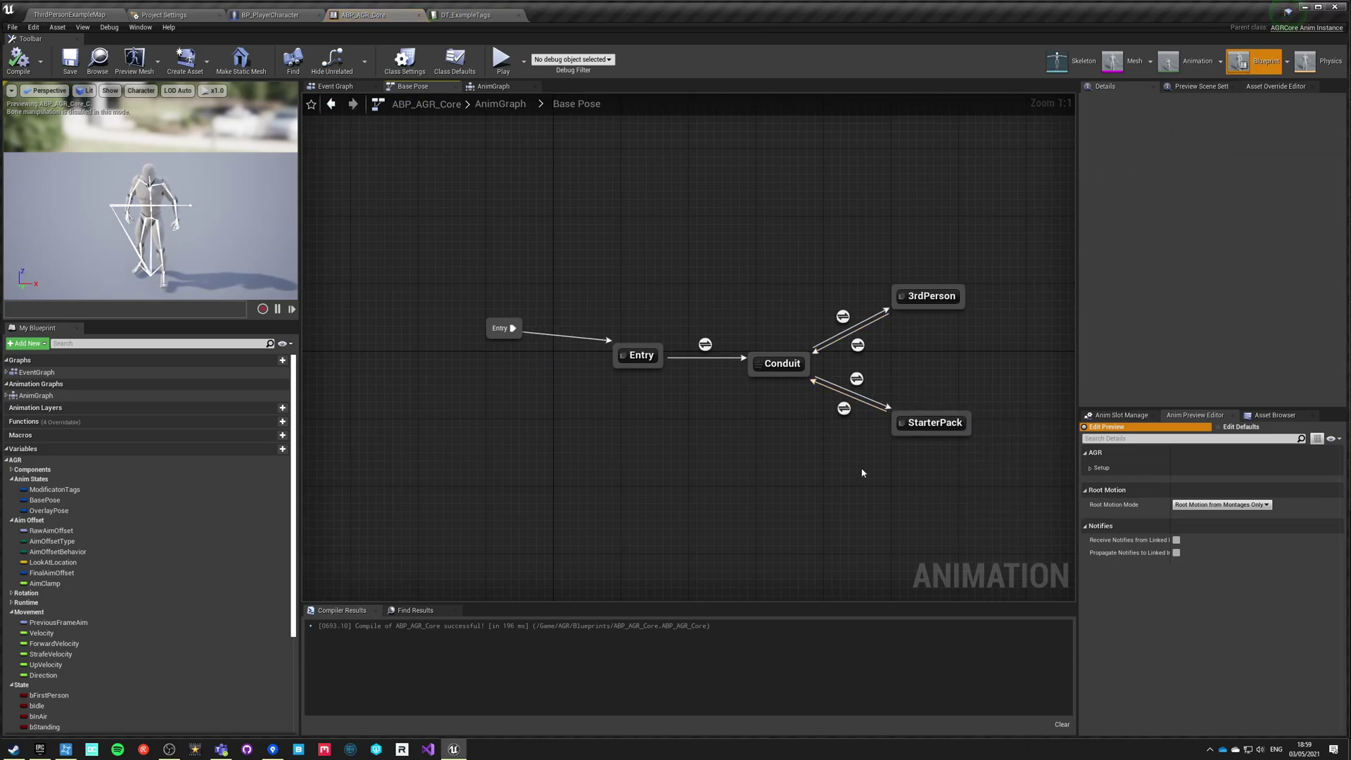
pyautogui.click(519, 104)
pyautogui.moveTo(654, 231); pyautogui.dragTo(470, 413, button='right')
pyautogui.click(538, 88)
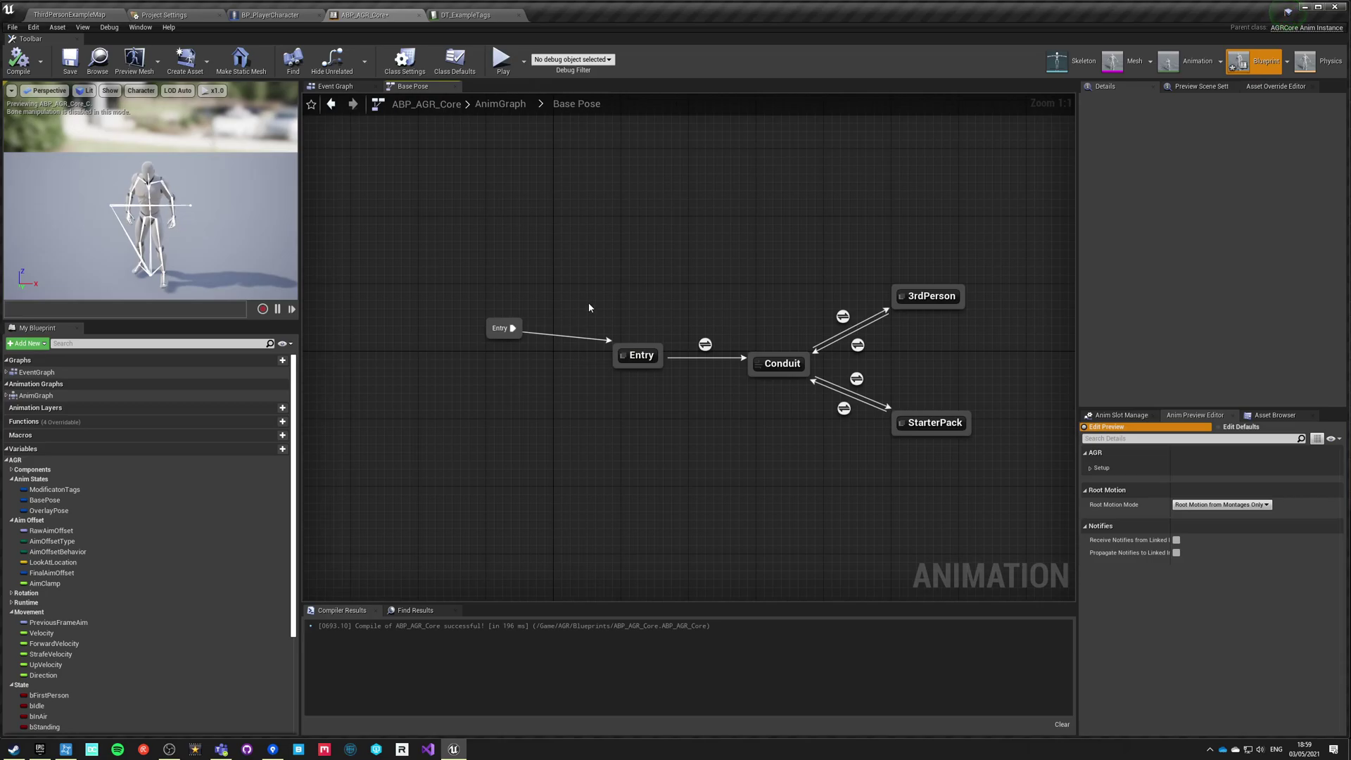
pyautogui.click(504, 106)
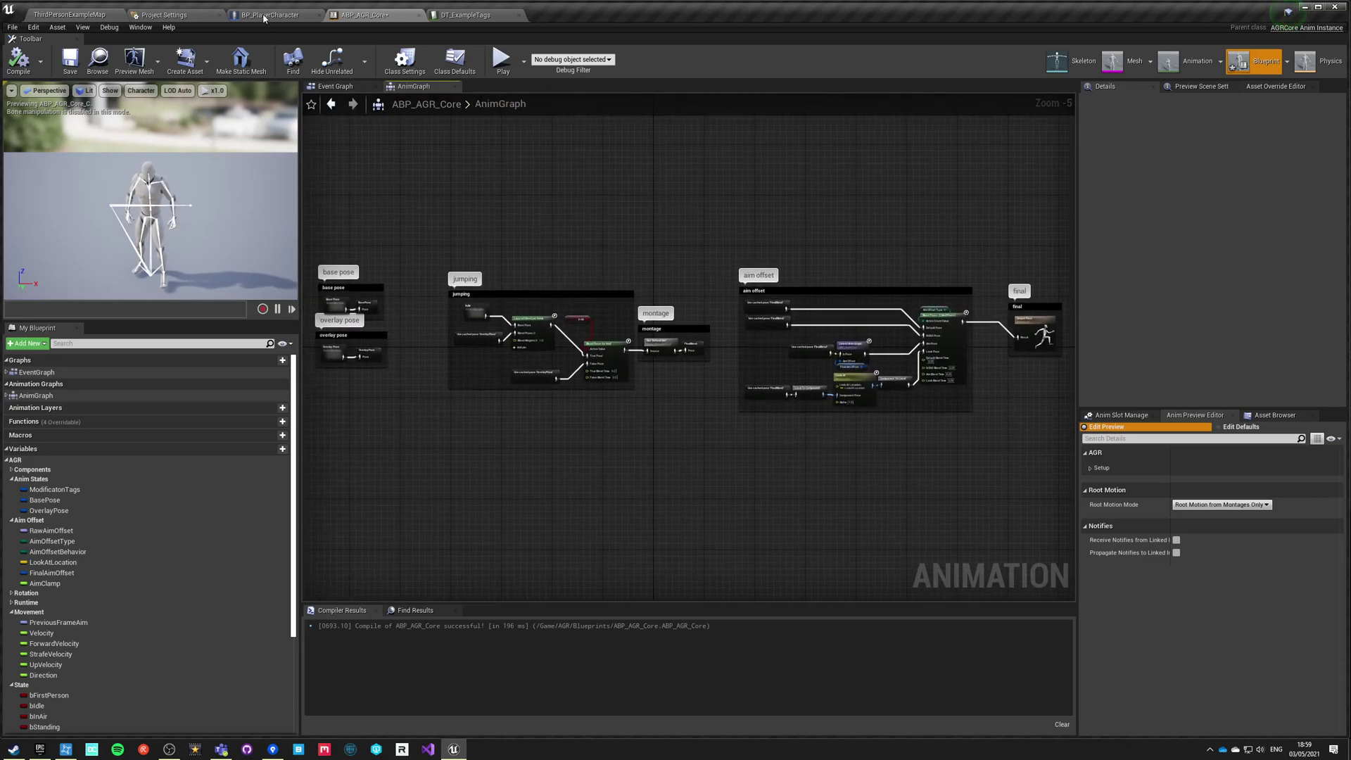
# Add a Gameplay Tag variable named Weapon to BP_PlayerCharacter.
pyautogui.click(270, 15)
pyautogui.scroll(-4, 369, 355)
pyautogui.moveTo(612, 311); pyautogui.dragTo(627, 350, button='right')
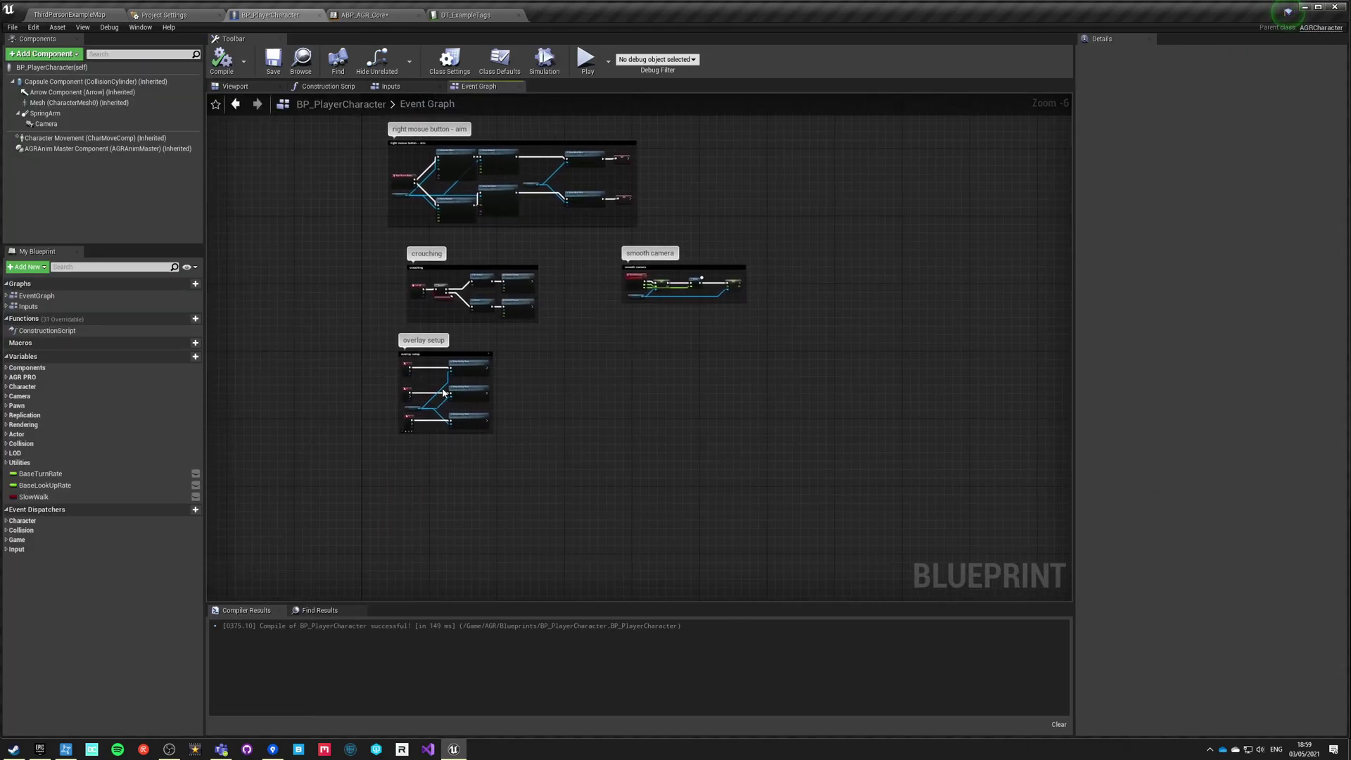
pyautogui.scroll(6, 445, 390)
pyautogui.moveTo(338, 389); pyautogui.dragTo(374, 281, button='right')
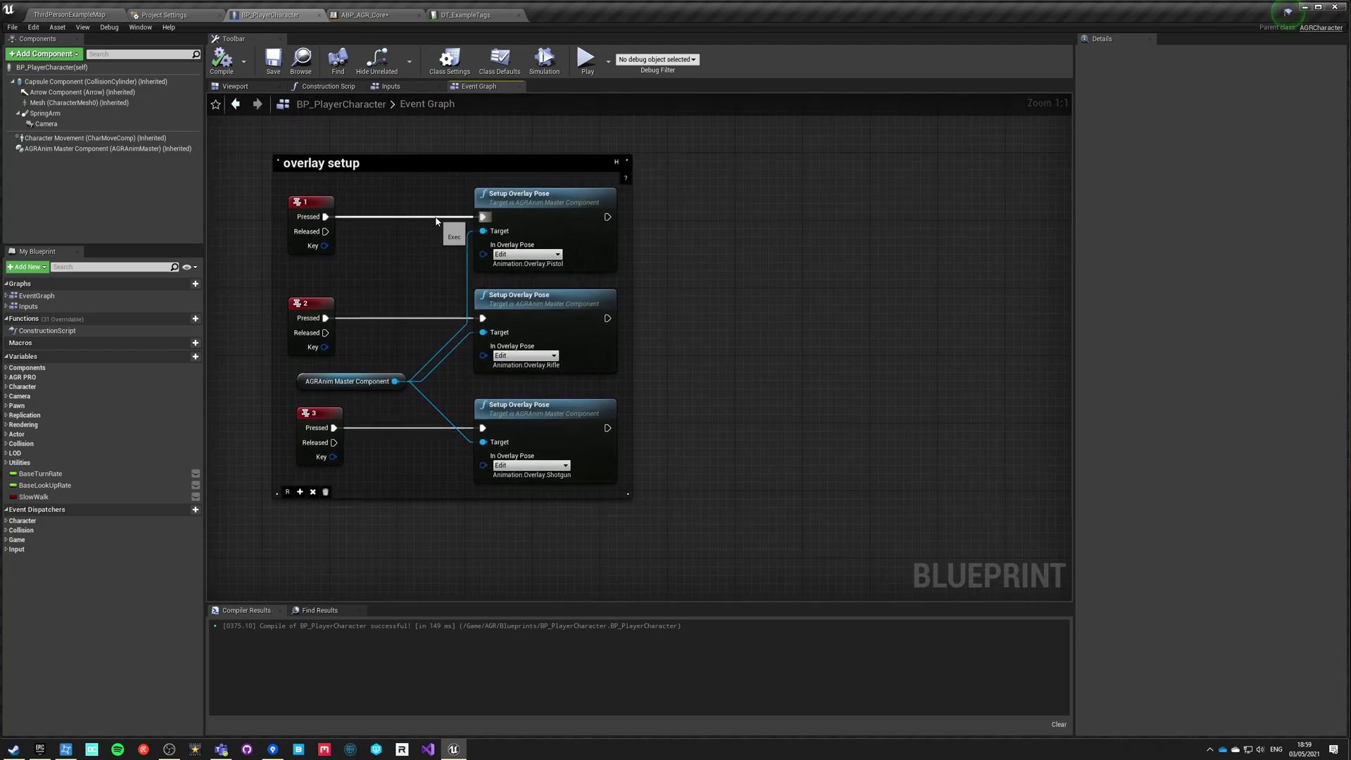
pyautogui.click(183, 357)
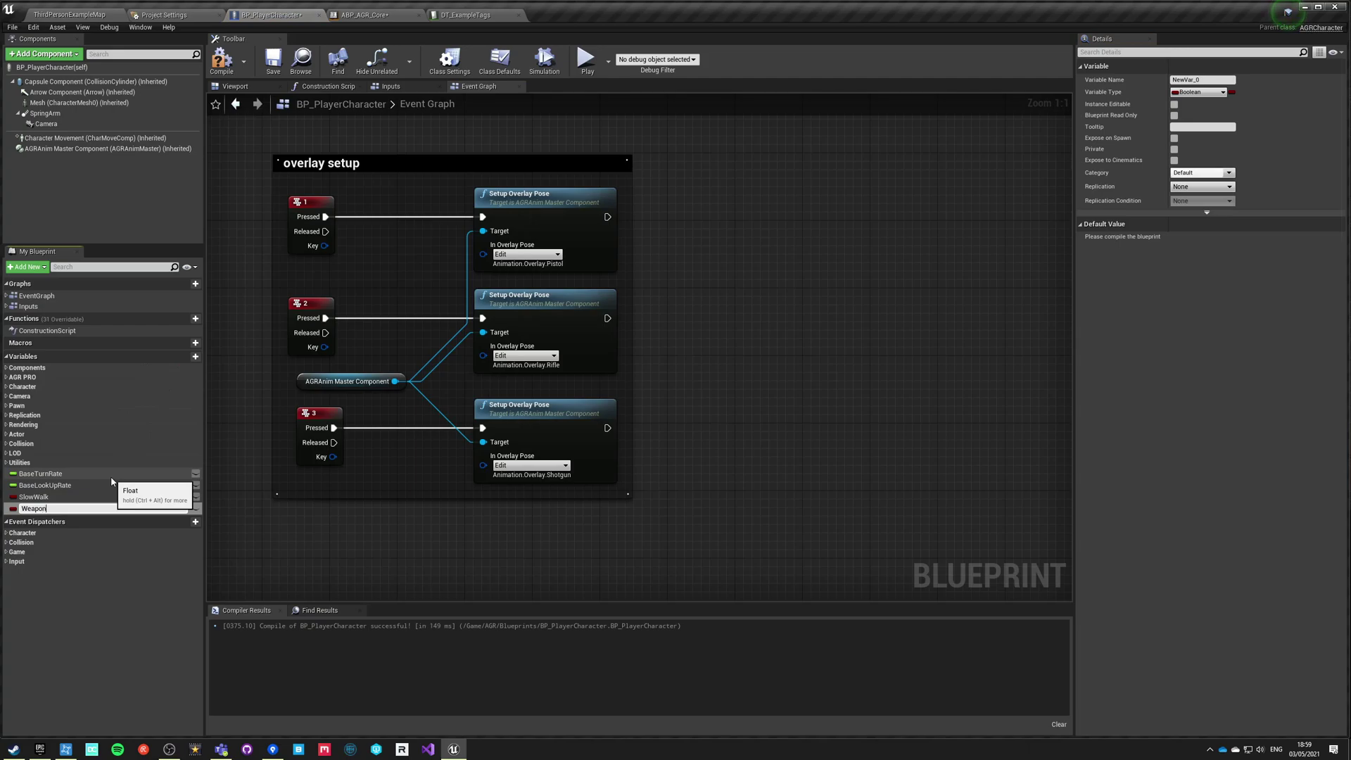
pyautogui.press('Return')
pyautogui.click(1211, 92)
pyautogui.write('gameplay')
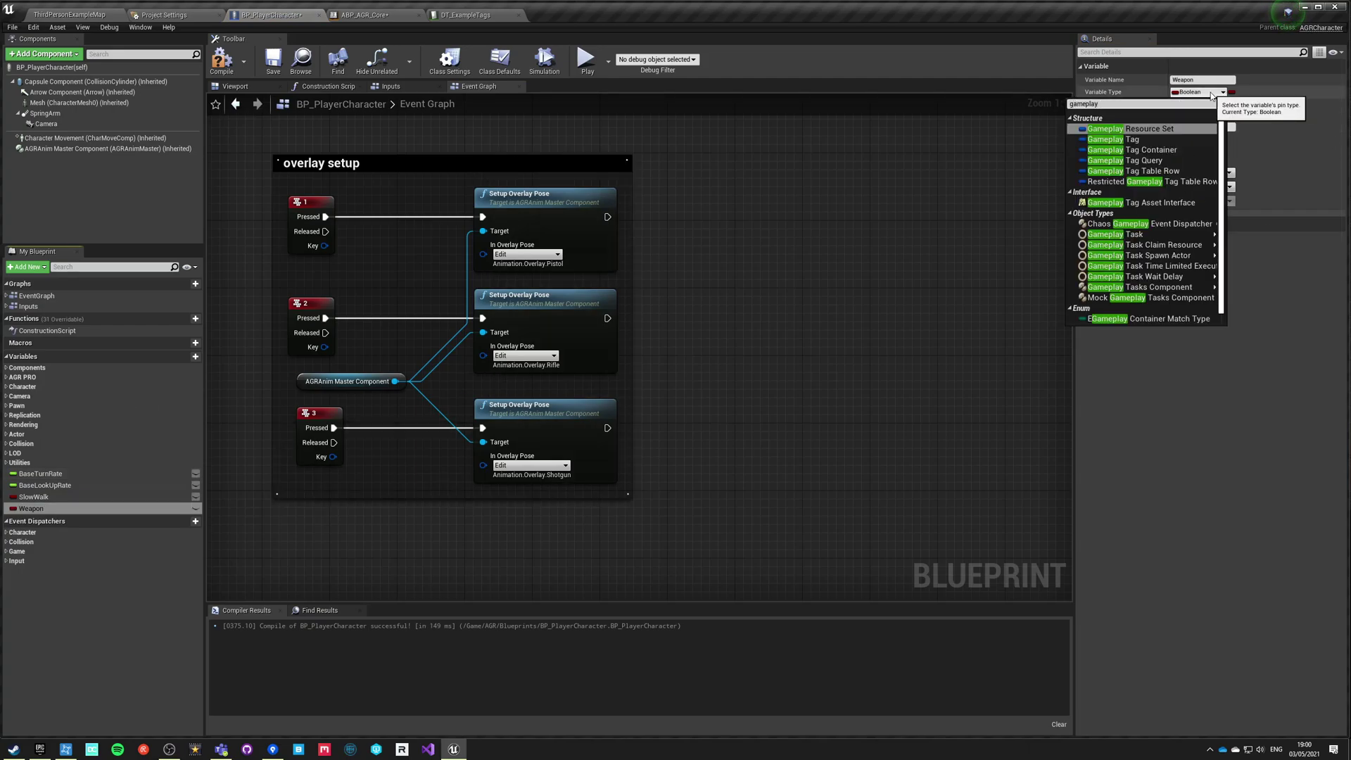
pyautogui.press('Return')
# Delete the three Setup Overlay Pose nodes and their AGRAnim Master Component reference from the overlay setup group.
pyautogui.moveTo(429, 208); pyautogui.dragTo(543, 422)
pyautogui.press('Delete')
pyautogui.moveTo(378, 356); pyautogui.dragTo(433, 407)
pyautogui.press('Delete')
# Place three Weapon setter nodes beside the 1, 2 and 3 key events.
pyautogui.moveTo(31, 508); pyautogui.dragTo(460, 217)
pyautogui.click(457, 276)
pyautogui.hotkey('ctrl', 'c')
pyautogui.click(436, 307)
pyautogui.hotkey('ctrl', 'v')
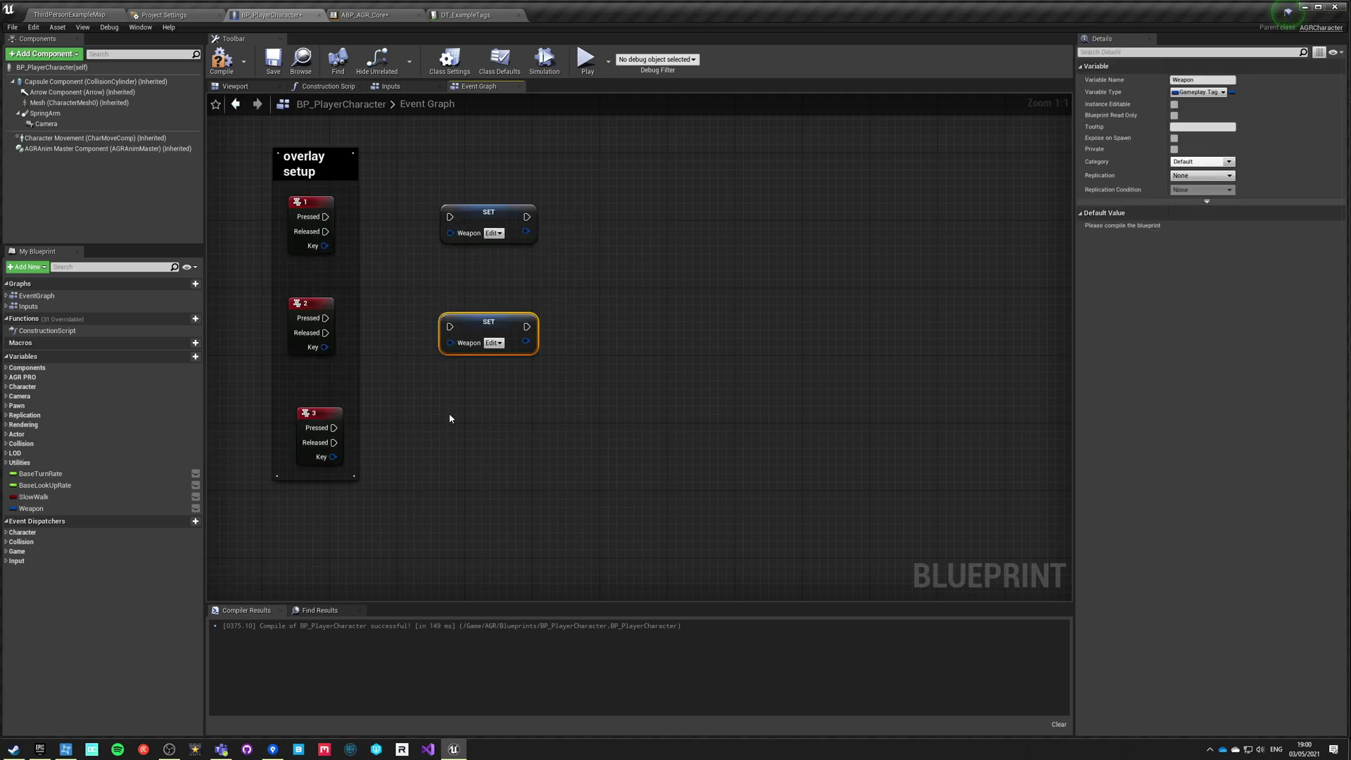
pyautogui.hotkey('ctrl', 'v')
# Set the Weapon tags to Animation.Overlay.Pistol, Rifle and Shotgun, wire them to keys 1, 2 and 3, and fit the overlay setup comment around them.
pyautogui.click(496, 233)
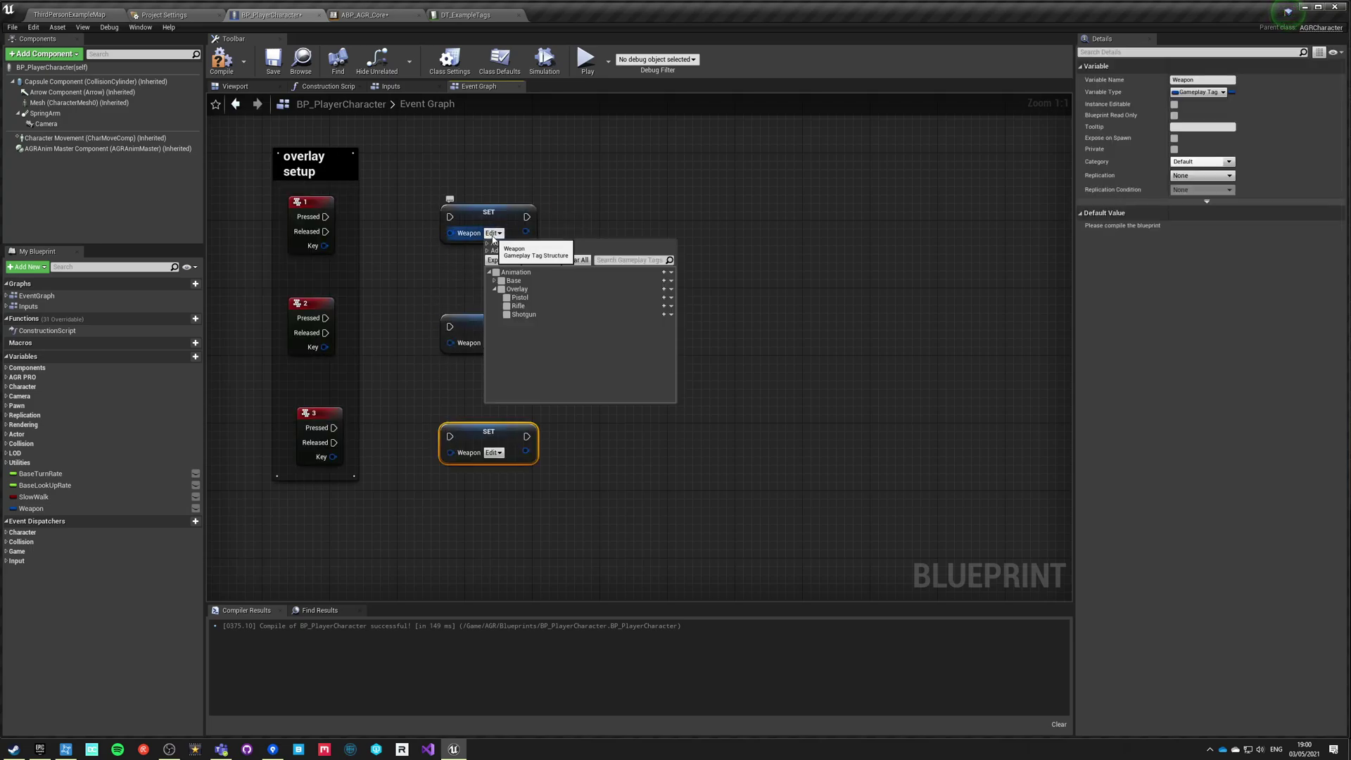
pyautogui.click(507, 299)
pyautogui.click(428, 299)
pyautogui.click(495, 344)
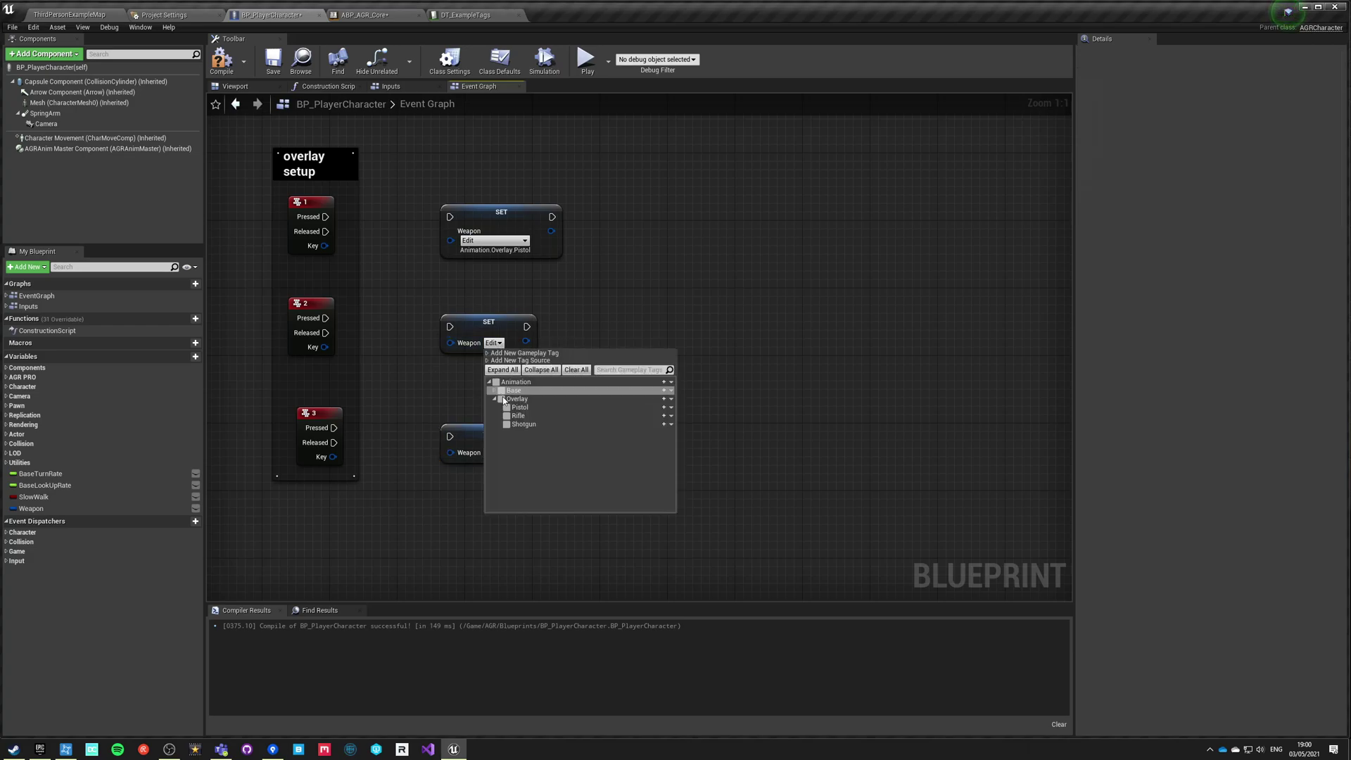
pyautogui.click(506, 415)
pyautogui.click(495, 454)
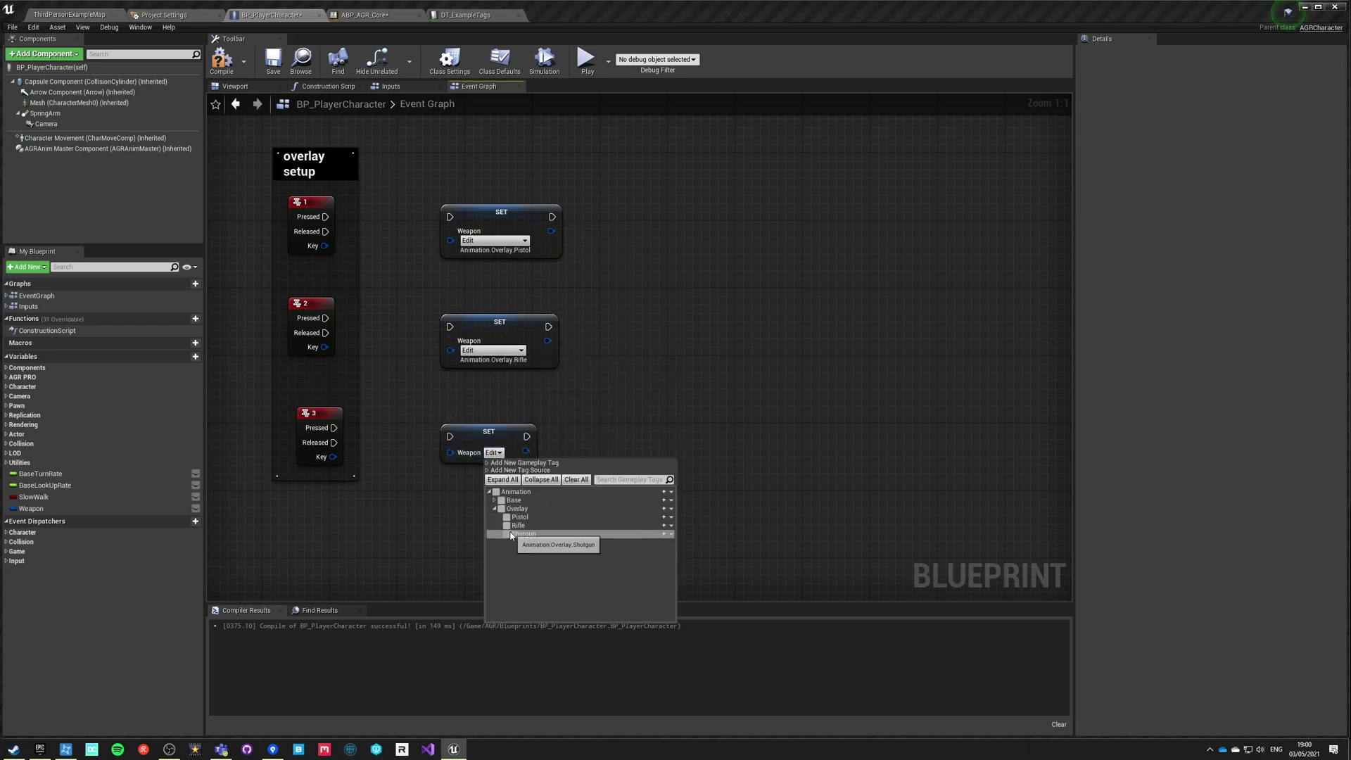
pyautogui.click(507, 534)
pyautogui.click(444, 439)
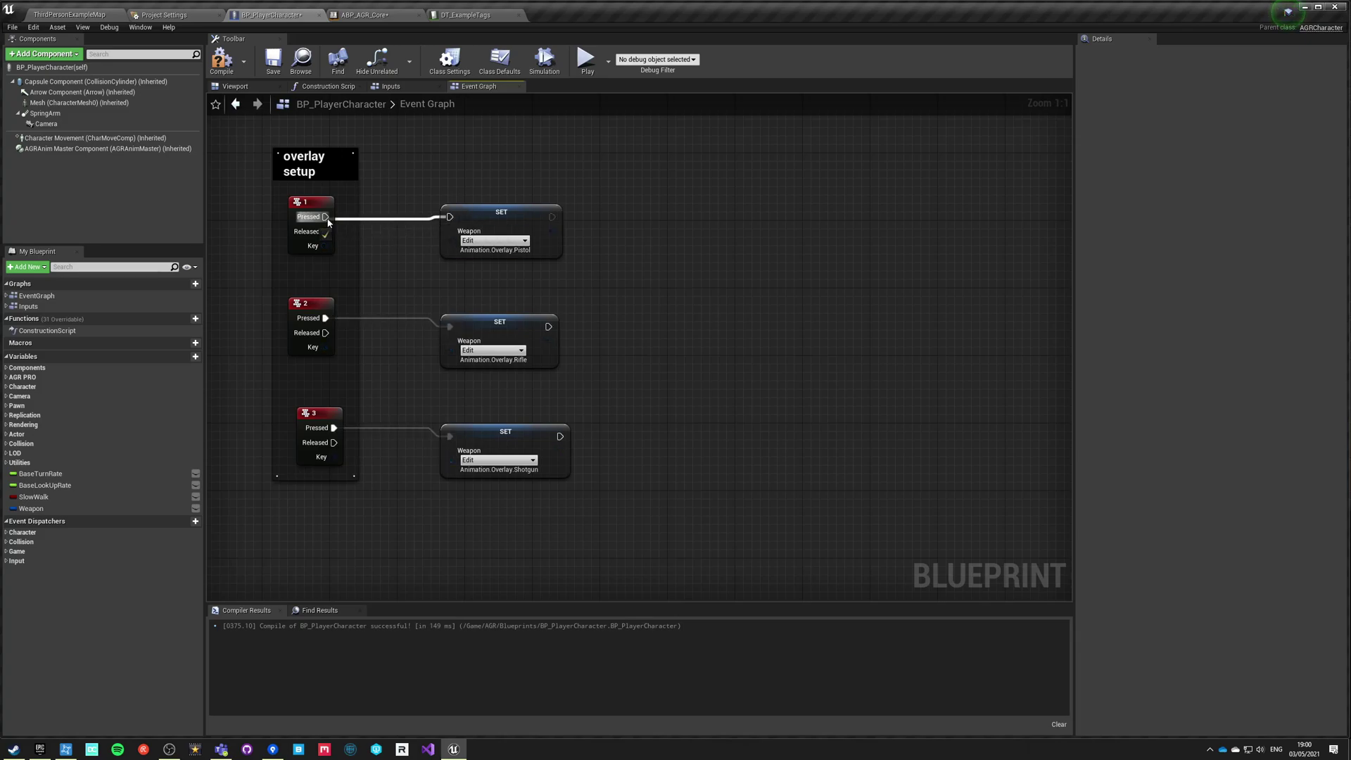
pyautogui.moveTo(357, 253); pyautogui.dragTo(576, 467)
# Move the Right Mouse Button event away from its setup nodes in the aim group to make room for new nodes.
pyautogui.scroll(-3, 766, 216)
pyautogui.moveTo(766, 216); pyautogui.dragTo(506, 576, button='right')
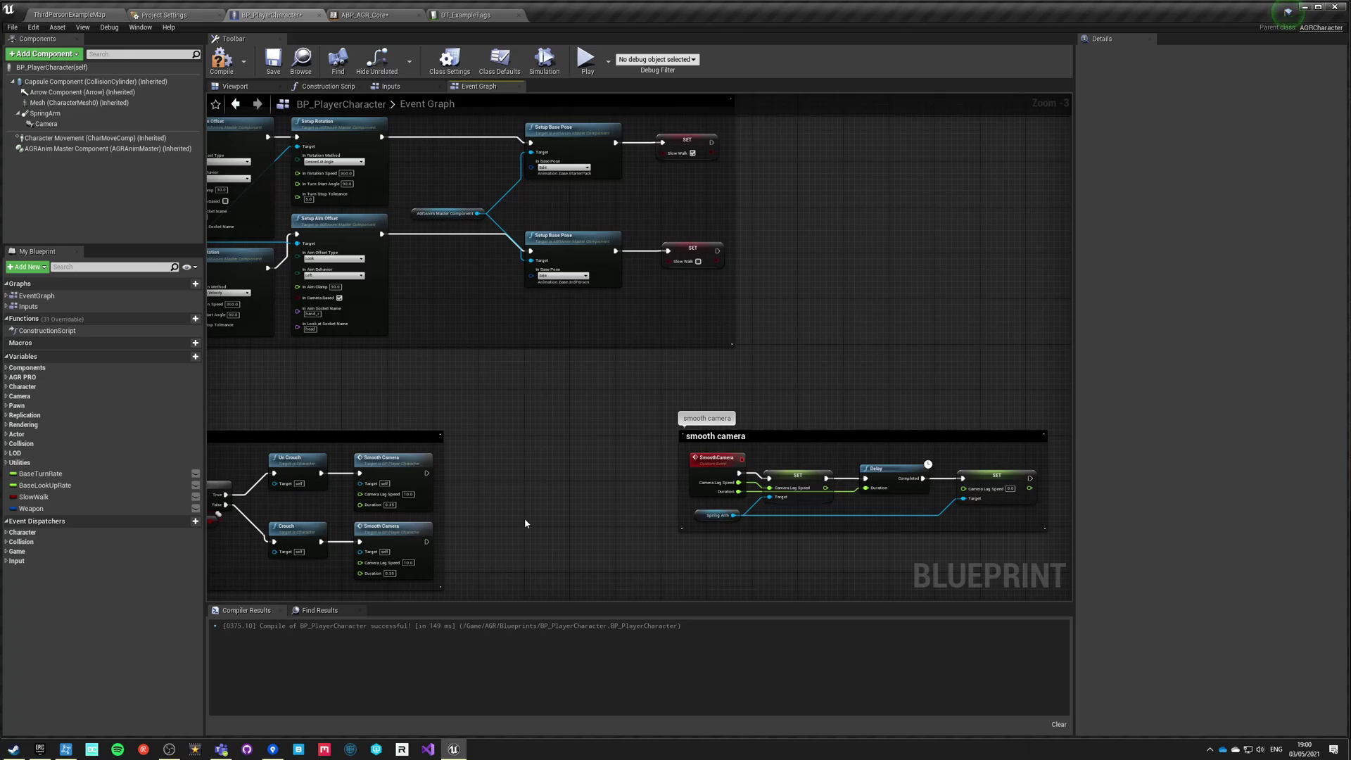
pyautogui.scroll(-1, 602, 424)
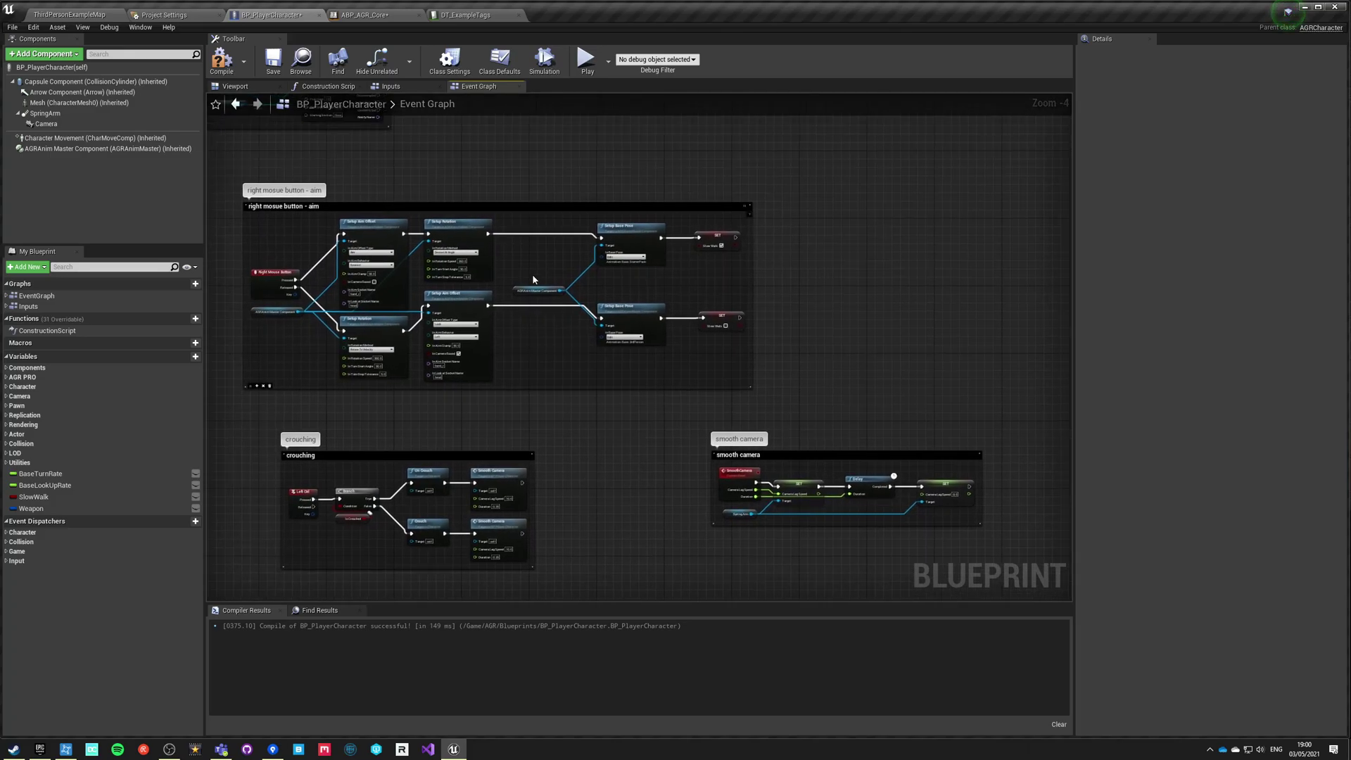
pyautogui.scroll(4, 328, 253)
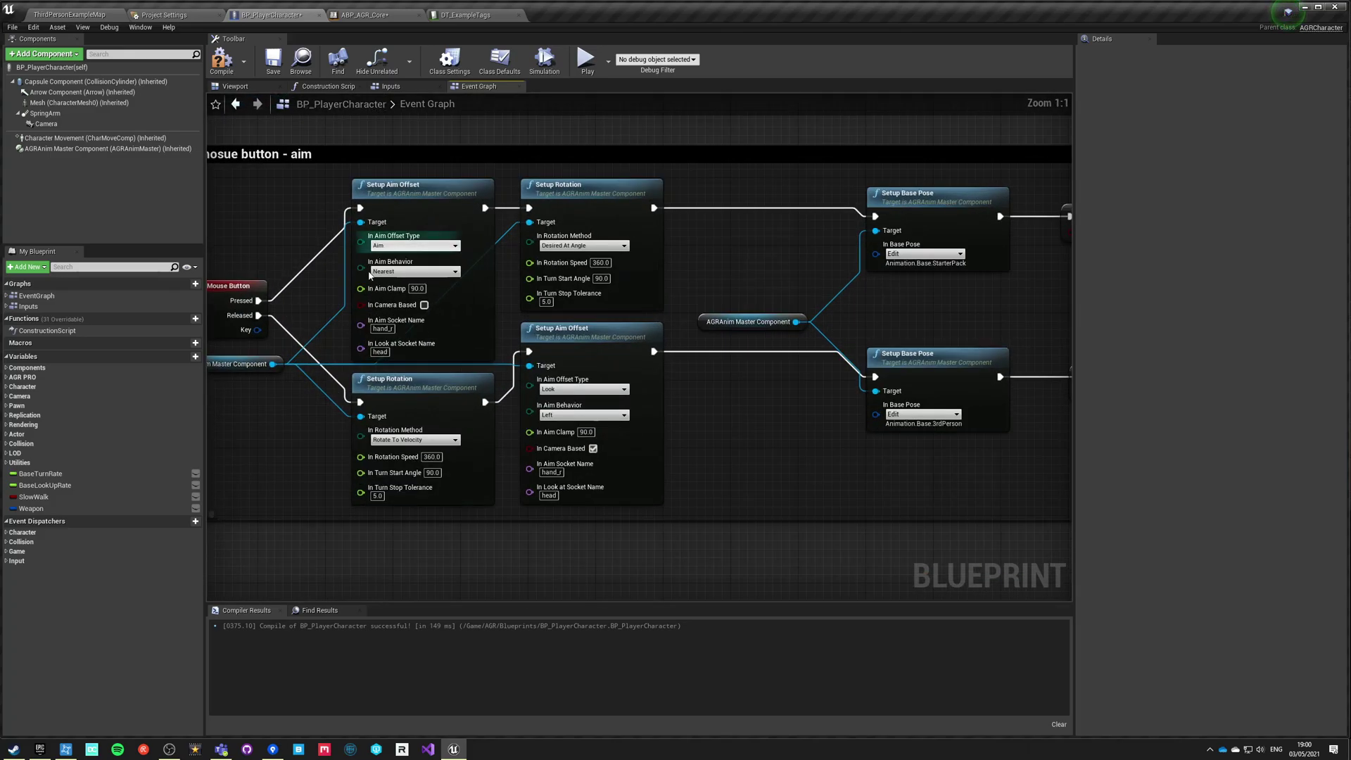
pyautogui.moveTo(370, 274); pyautogui.dragTo(757, 294, button='right')
pyautogui.moveTo(620, 309); pyautogui.dragTo(400, 302)
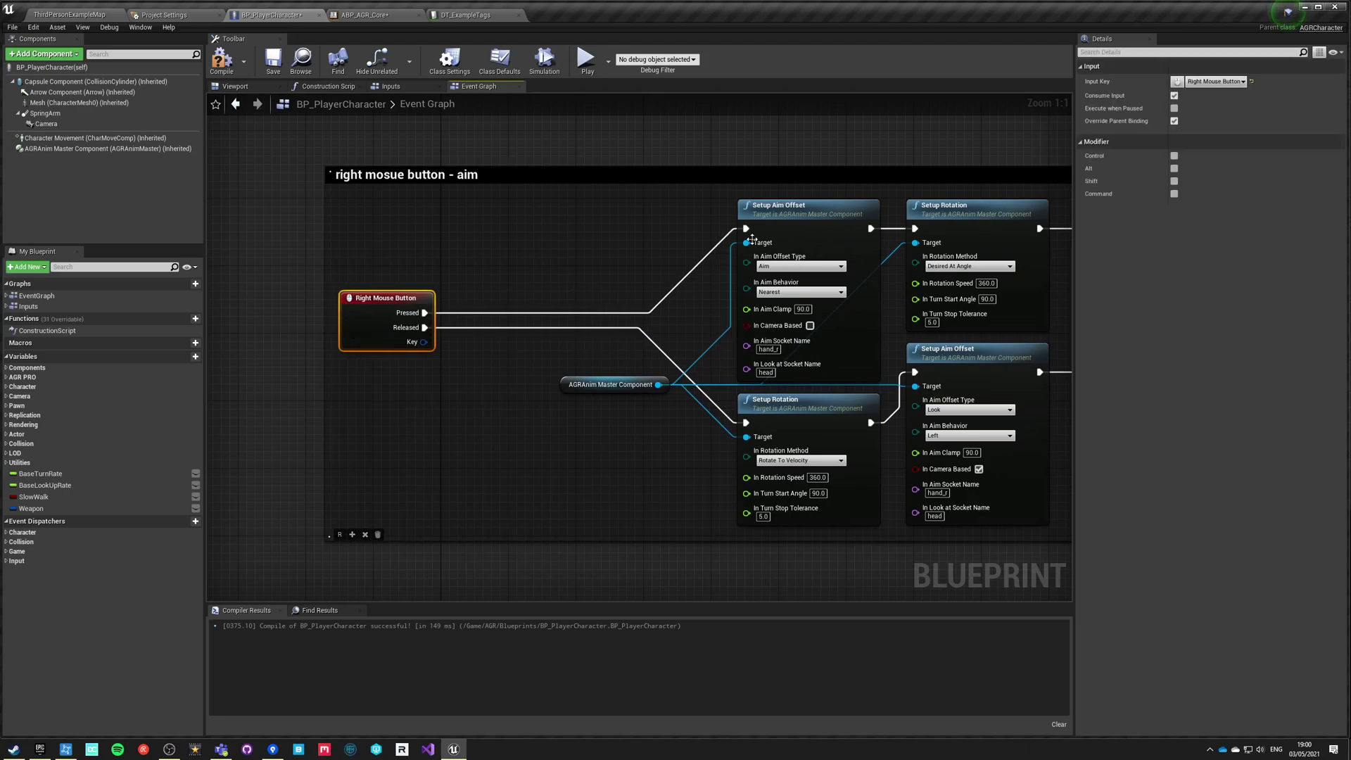
pyautogui.click(413, 275)
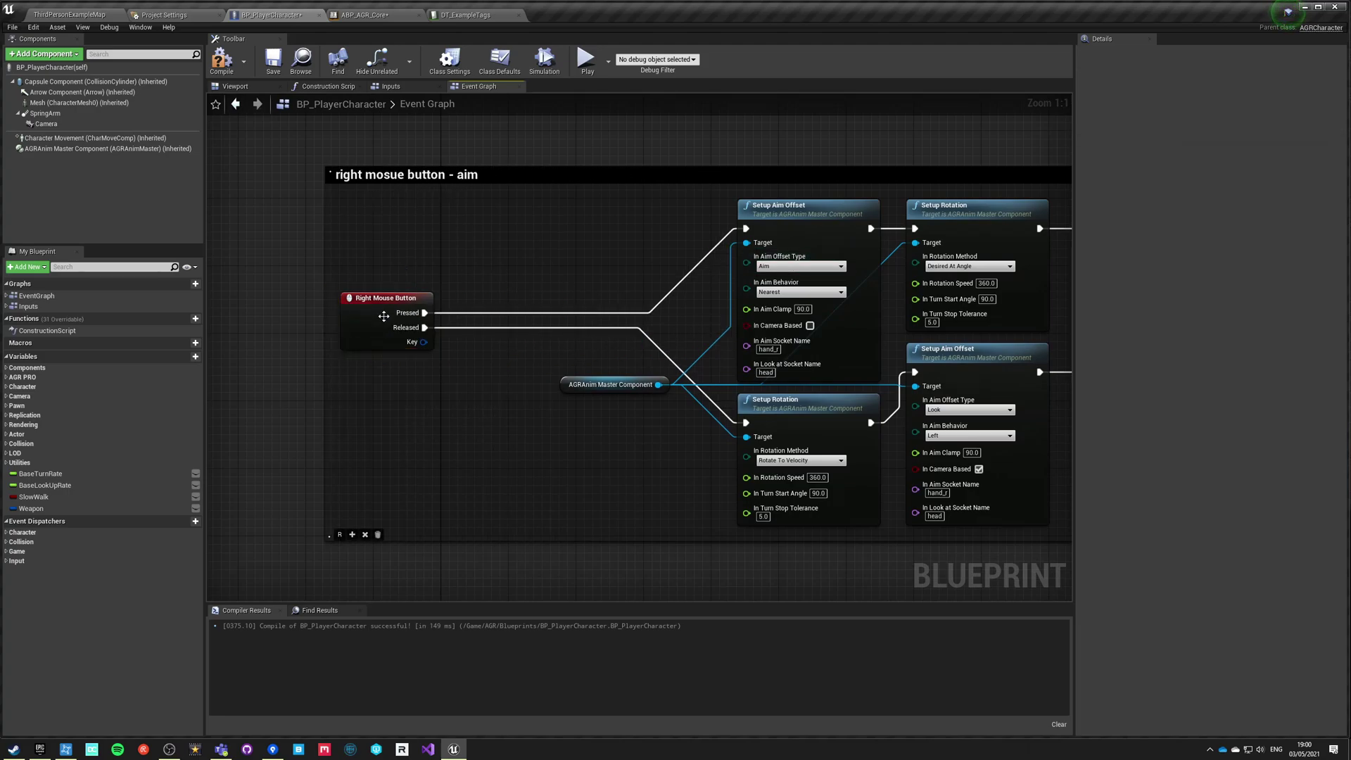
# Add a Boolean variable named ADS to BP_PlayerCharacter.
pyautogui.click(182, 357)
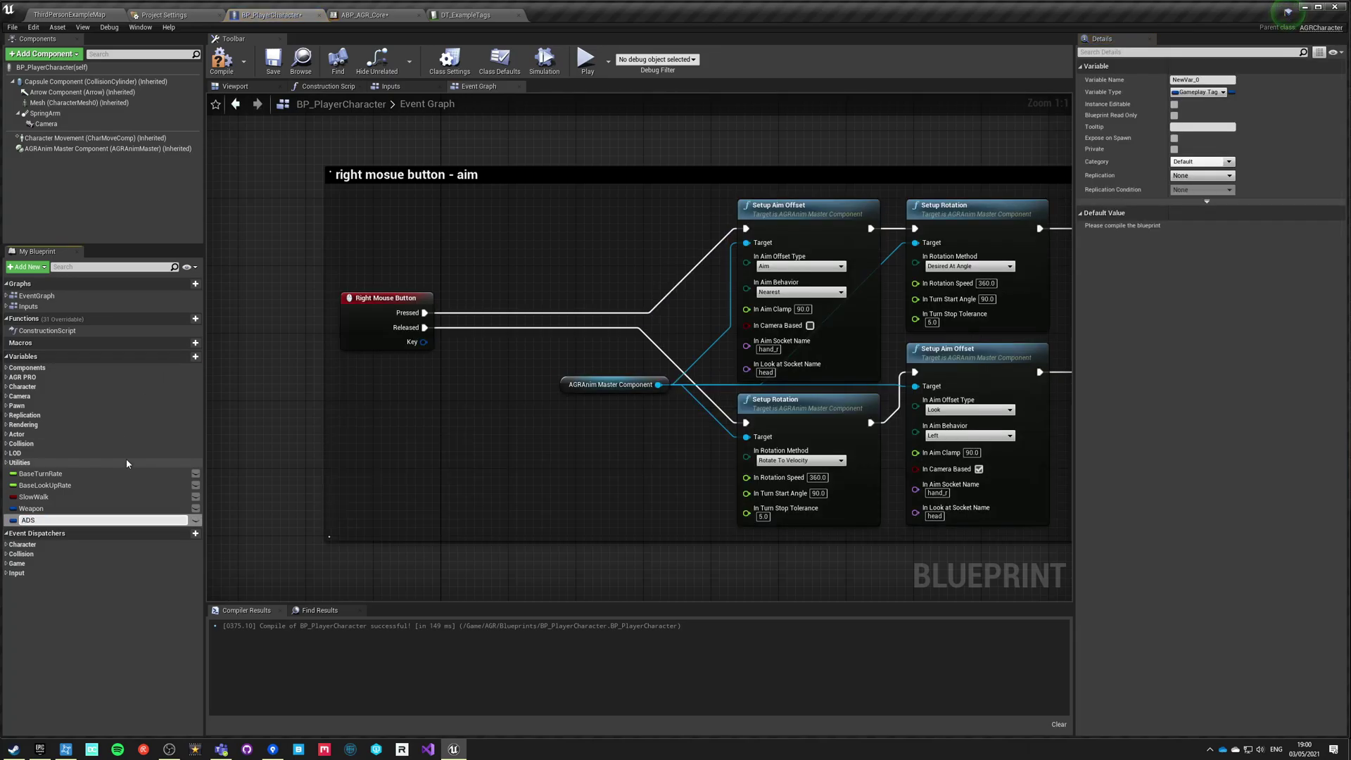
pyautogui.click(1199, 92)
pyautogui.click(1112, 116)
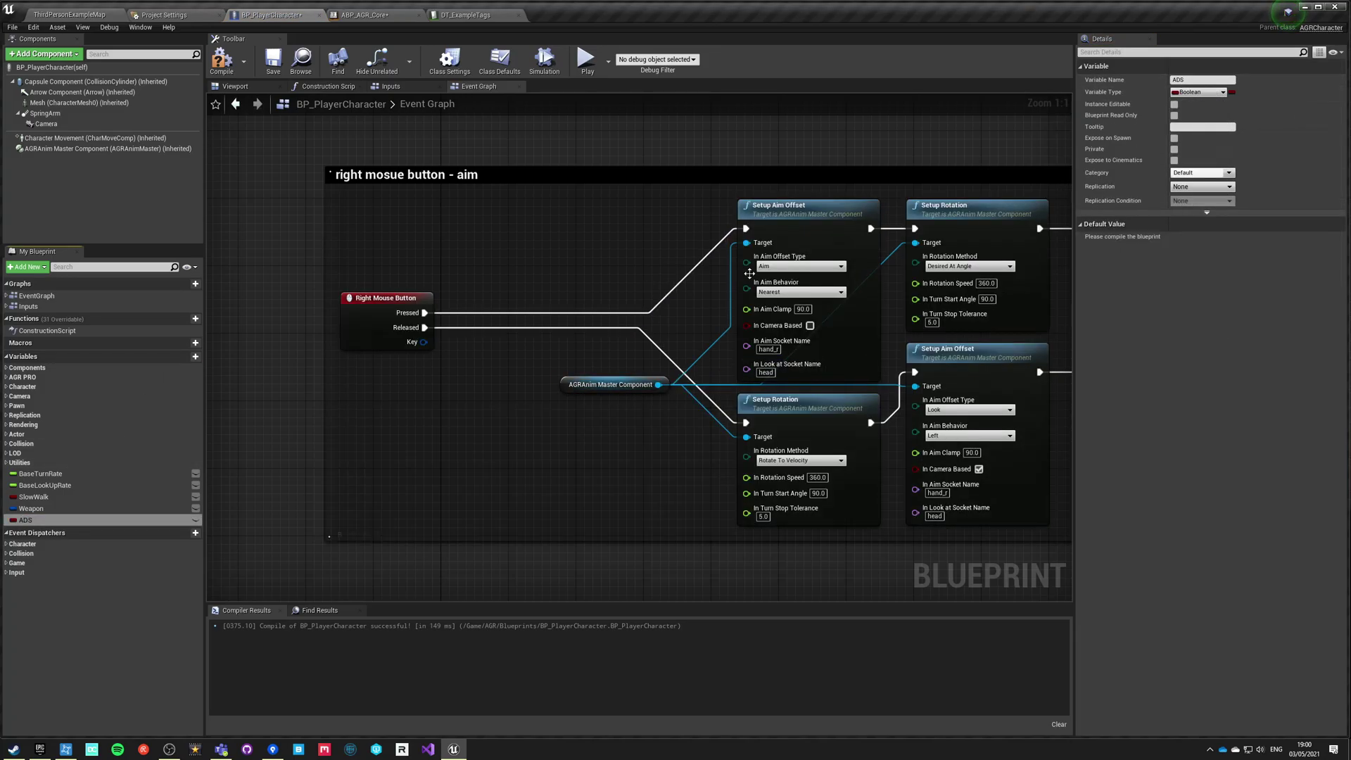
# Insert ADS setters after the Right Mouse Button event, true on Pressed before Setup Aim Offset and false on Released before Setup Rotation.
pyautogui.moveTo(460, 290); pyautogui.dragTo(469, 279)
pyautogui.click(474, 314)
pyautogui.hotkey('ctrl', 'c')
pyautogui.click(456, 341)
pyautogui.hotkey('ctrl', 'v')
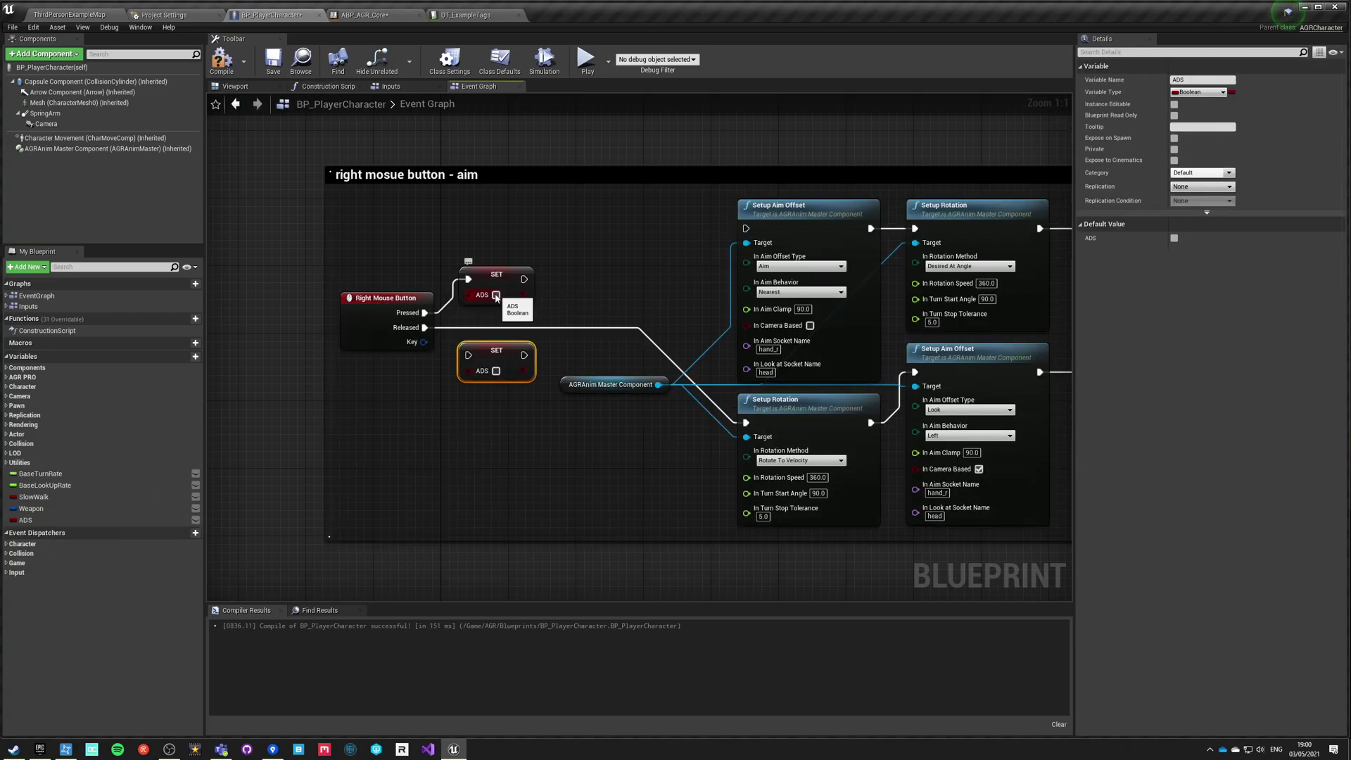
pyautogui.moveTo(468, 355); pyautogui.dragTo(425, 327)
pyautogui.moveTo(524, 355); pyautogui.dragTo(746, 422)
pyautogui.moveTo(521, 283); pyautogui.dragTo(746, 228)
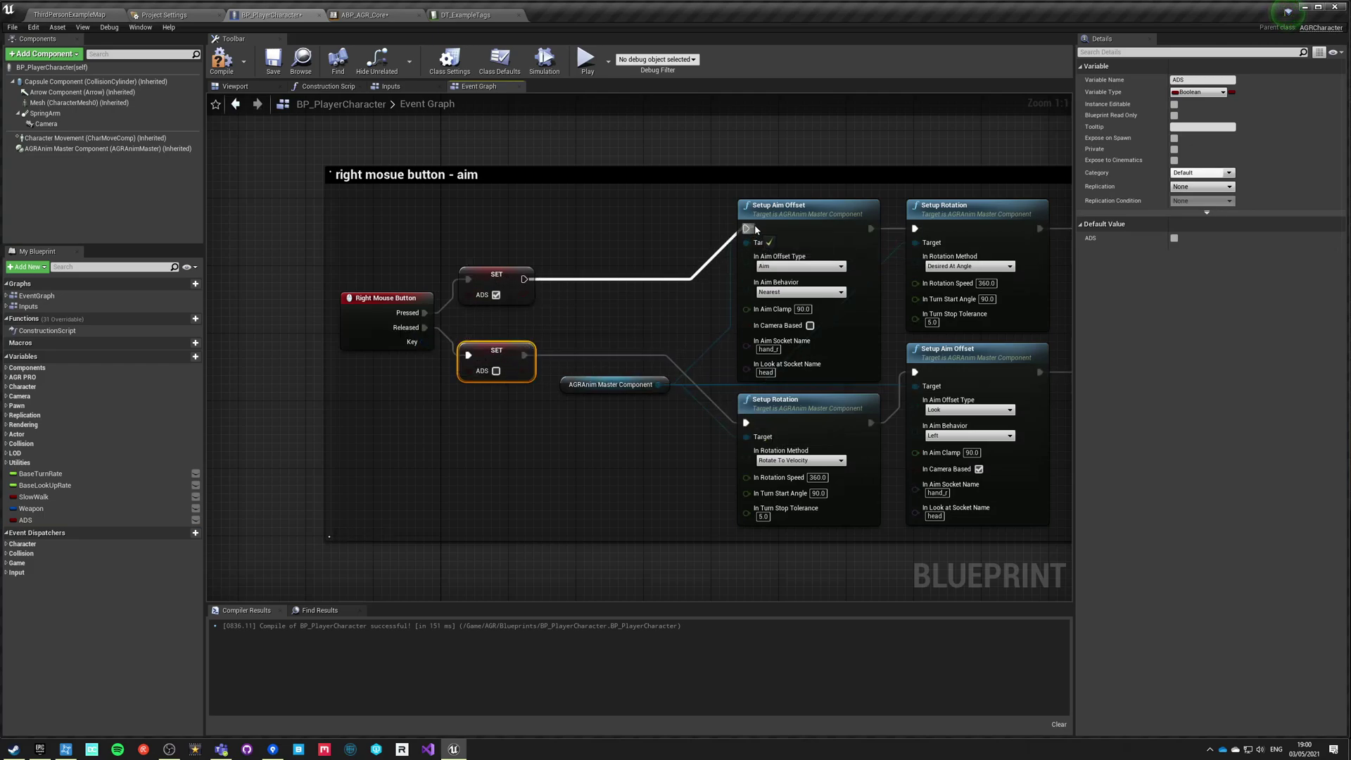
pyautogui.click(673, 326)
pyautogui.moveTo(673, 326); pyautogui.dragTo(611, 319, button='right')
pyautogui.moveTo(362, 270); pyautogui.dragTo(551, 345)
pyautogui.click(593, 326)
# Add a Setup Overlay Pose call on AGRAnim Master Component after the enabled Slow Walk setter, with Weapon as its overlay pose.
pyautogui.moveTo(594, 326); pyautogui.dragTo(161, 358, button='right')
pyautogui.moveTo(697, 346); pyautogui.dragTo(574, 296, button='right')
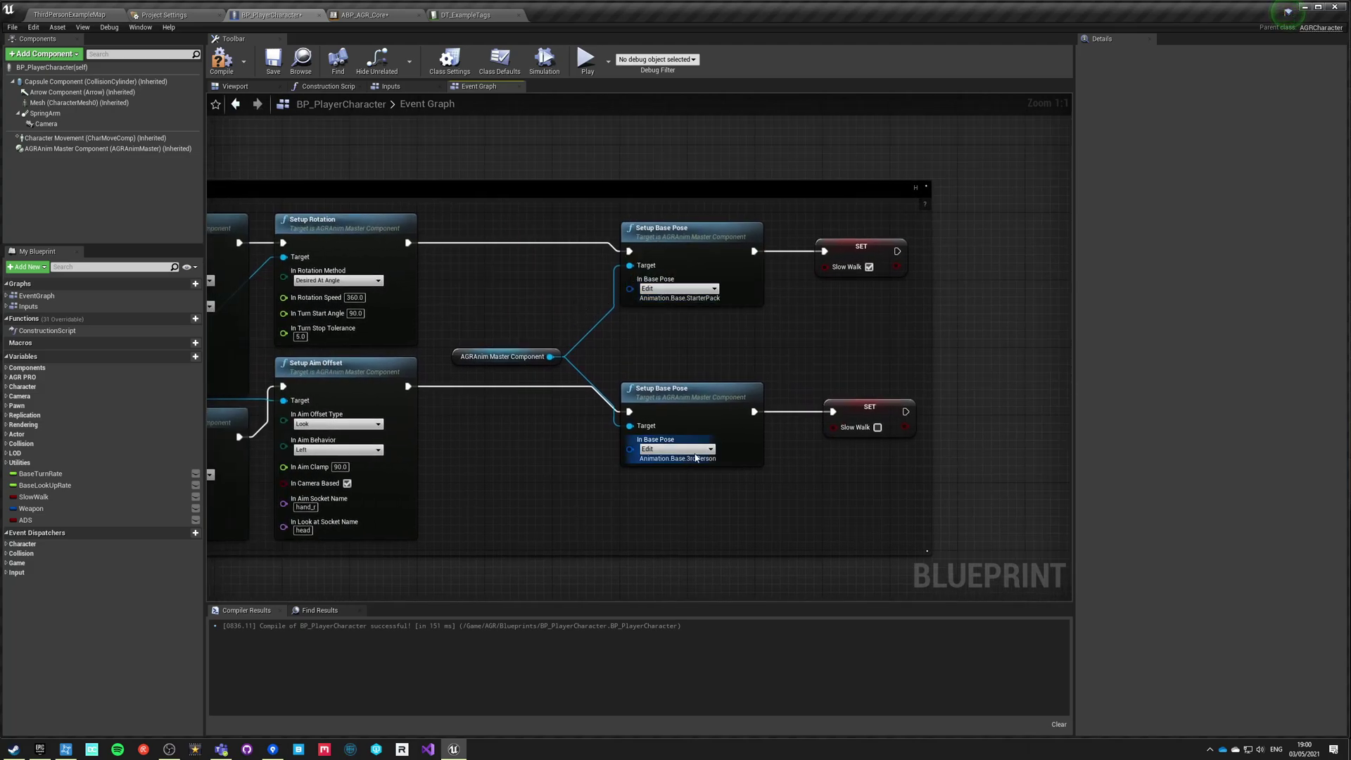
pyautogui.moveTo(774, 353); pyautogui.dragTo(312, 369, button='right')
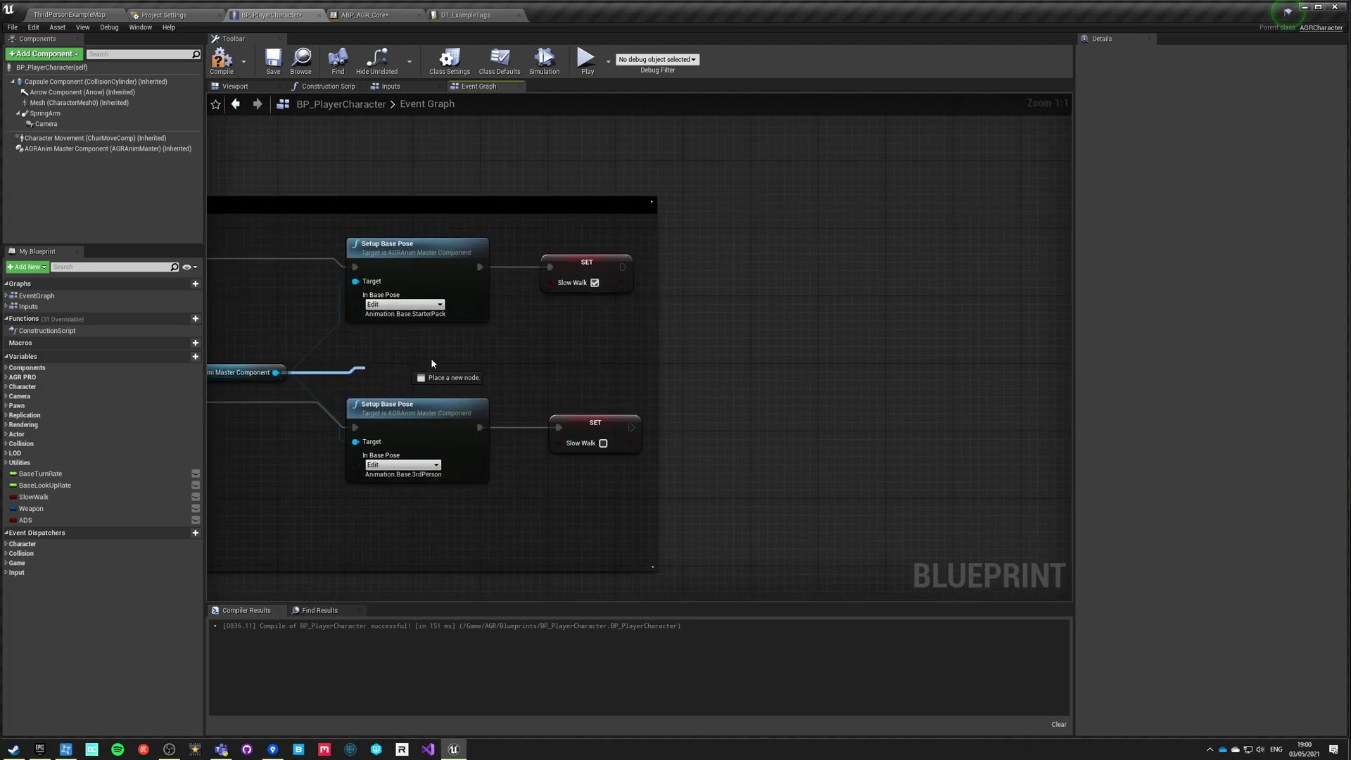
pyautogui.moveTo(702, 288); pyautogui.dragTo(702, 288)
pyautogui.write('setup overl')
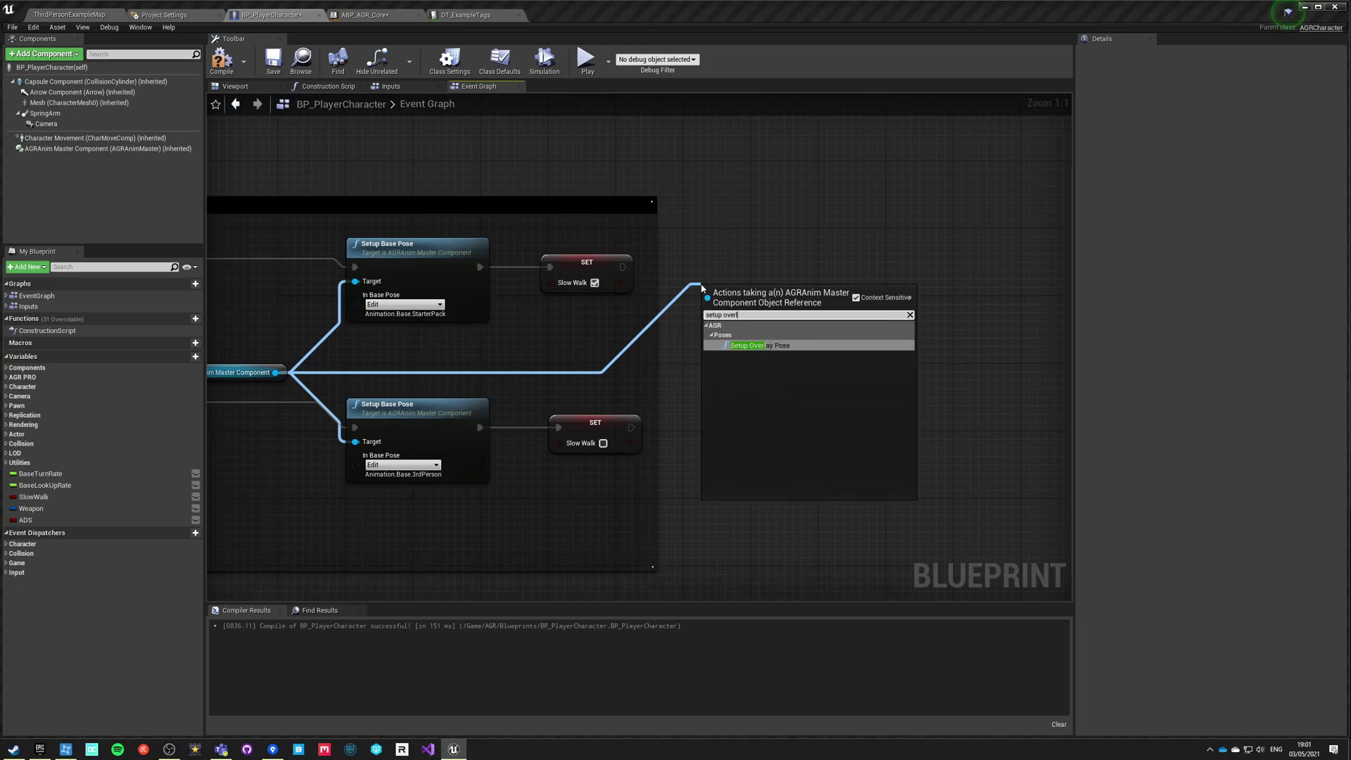
pyautogui.press('Return')
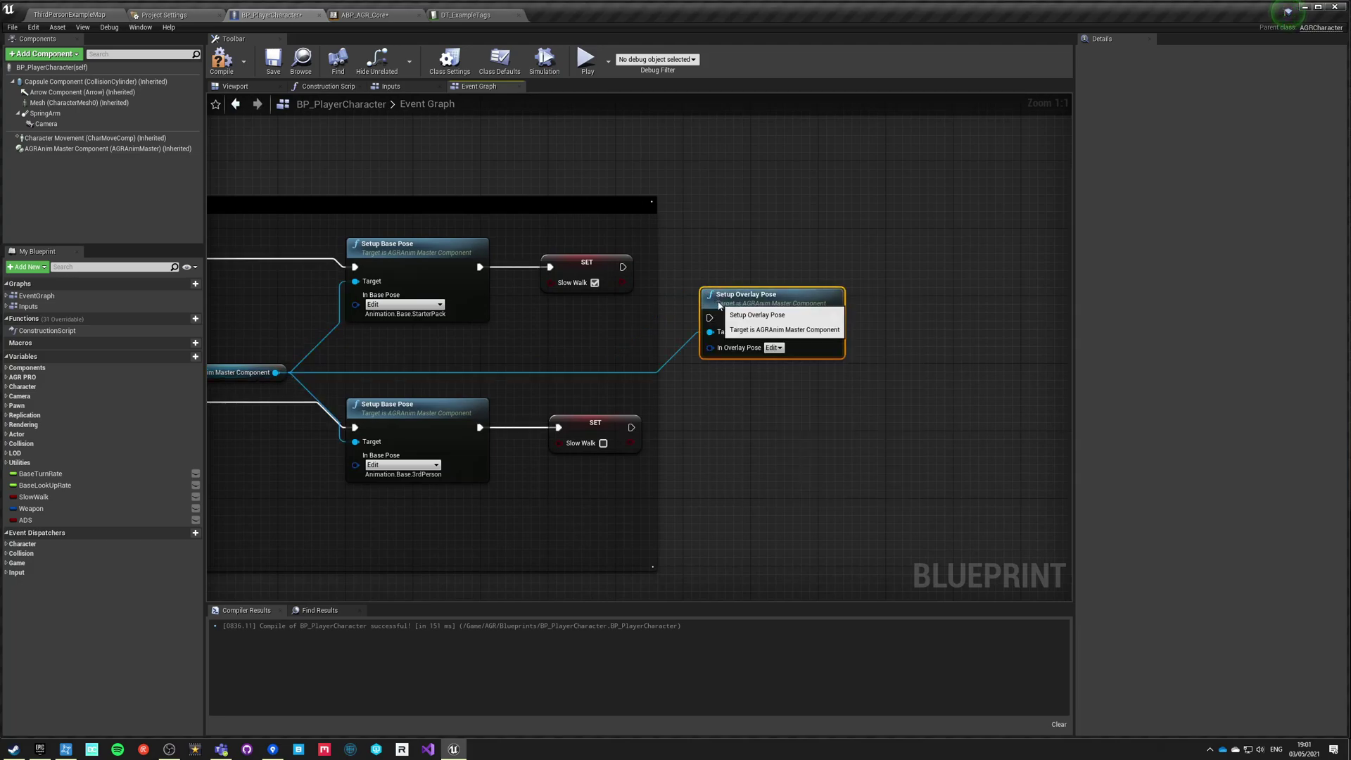
pyautogui.moveTo(621, 268); pyautogui.dragTo(736, 255)
pyautogui.click(649, 292)
pyautogui.moveTo(139, 507); pyautogui.dragTo(626, 339)
pyautogui.moveTo(709, 223); pyautogui.dragTo(775, 321)
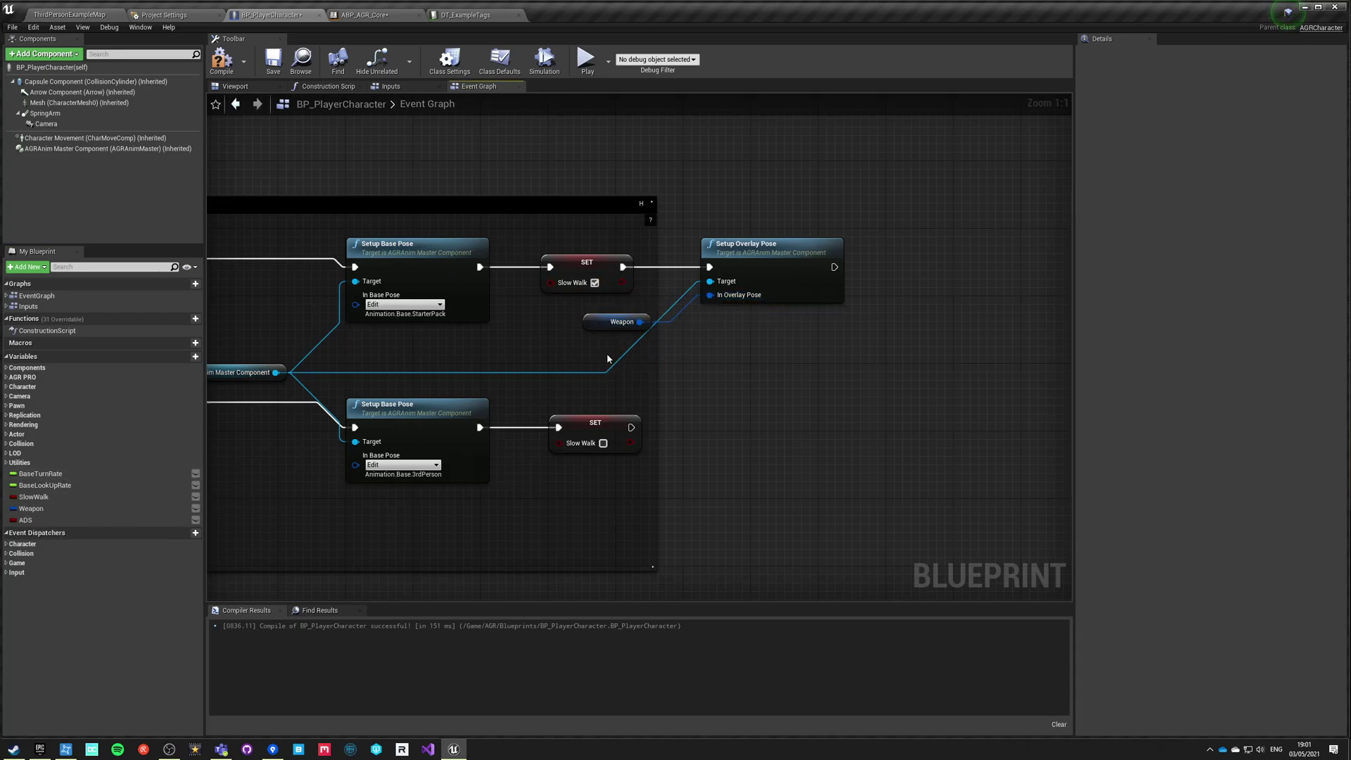
# Copy Setup Overlay Pose after the disabled Slow Walk setter with an empty overlay pose, compile, and extend the aim comment around the new nodes.
pyautogui.hotkey('ctrl', 'c')
pyautogui.hotkey('ctrl', 'v')
pyautogui.moveTo(632, 428); pyautogui.dragTo(275, 374)
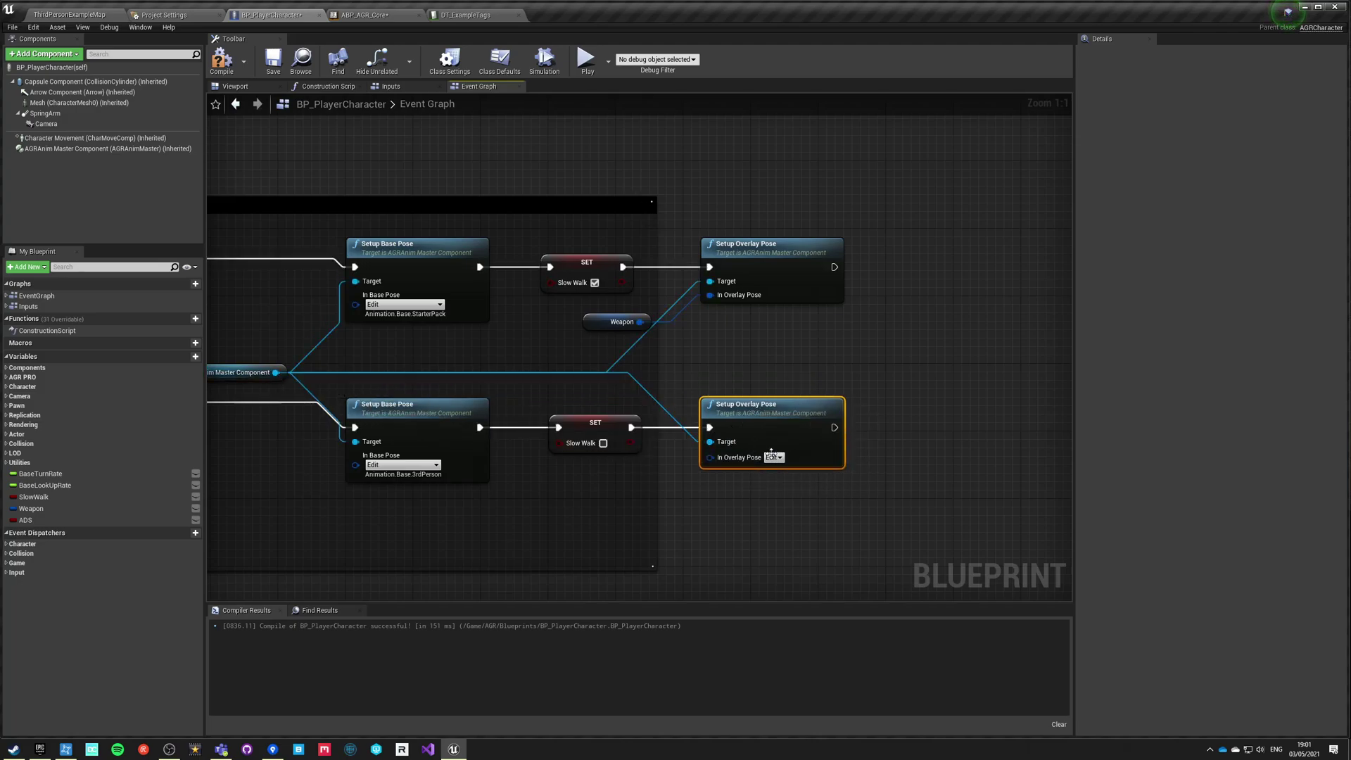
pyautogui.click(223, 59)
pyautogui.moveTo(658, 356); pyautogui.dragTo(859, 348)
# Add a Branch node beside the overlay setup group with the ADS variable as its condition.
pyautogui.click(648, 373)
pyautogui.moveTo(648, 373); pyautogui.dragTo(945, 302, button='right')
pyautogui.scroll(-3, 540, 420)
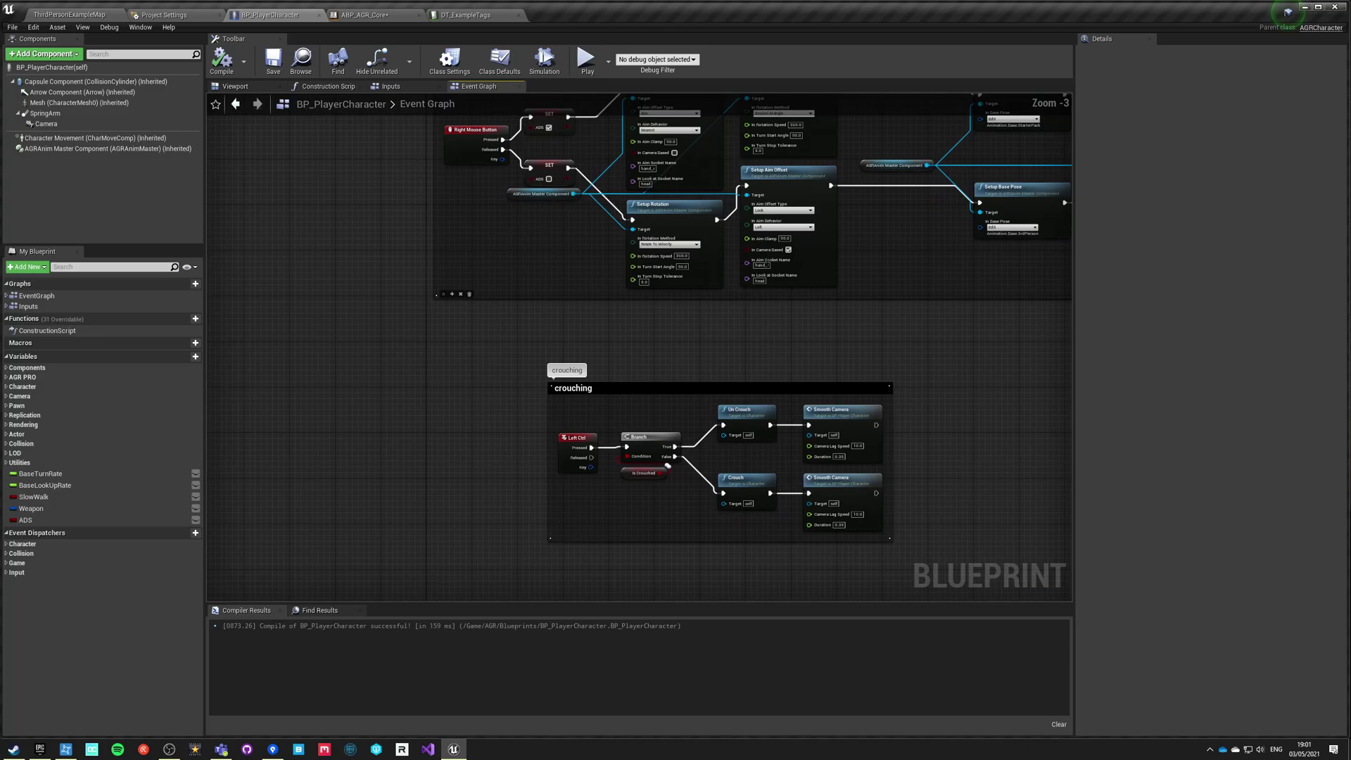
pyautogui.moveTo(493, 507); pyautogui.dragTo(592, 200, button='right')
pyautogui.scroll(3, 738, 423)
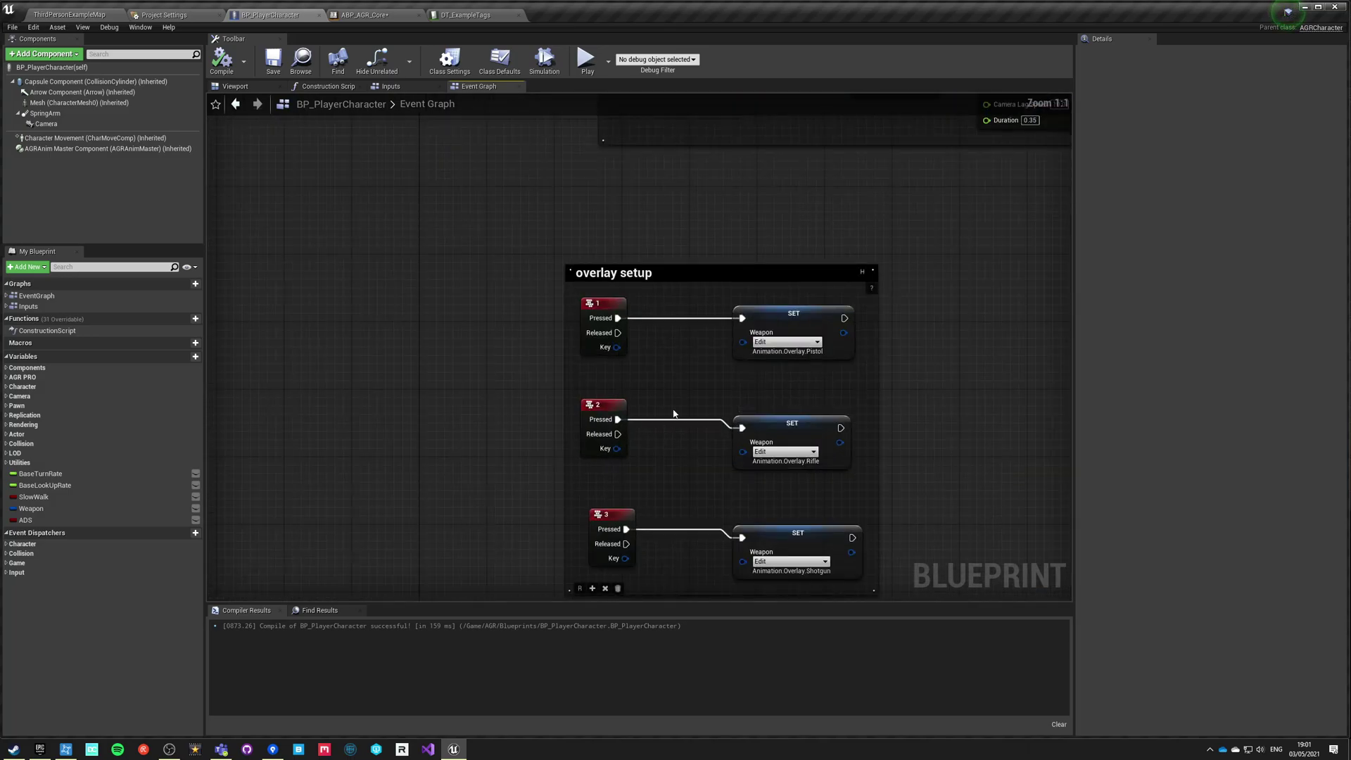
pyautogui.moveTo(667, 484); pyautogui.dragTo(450, 475, button='right')
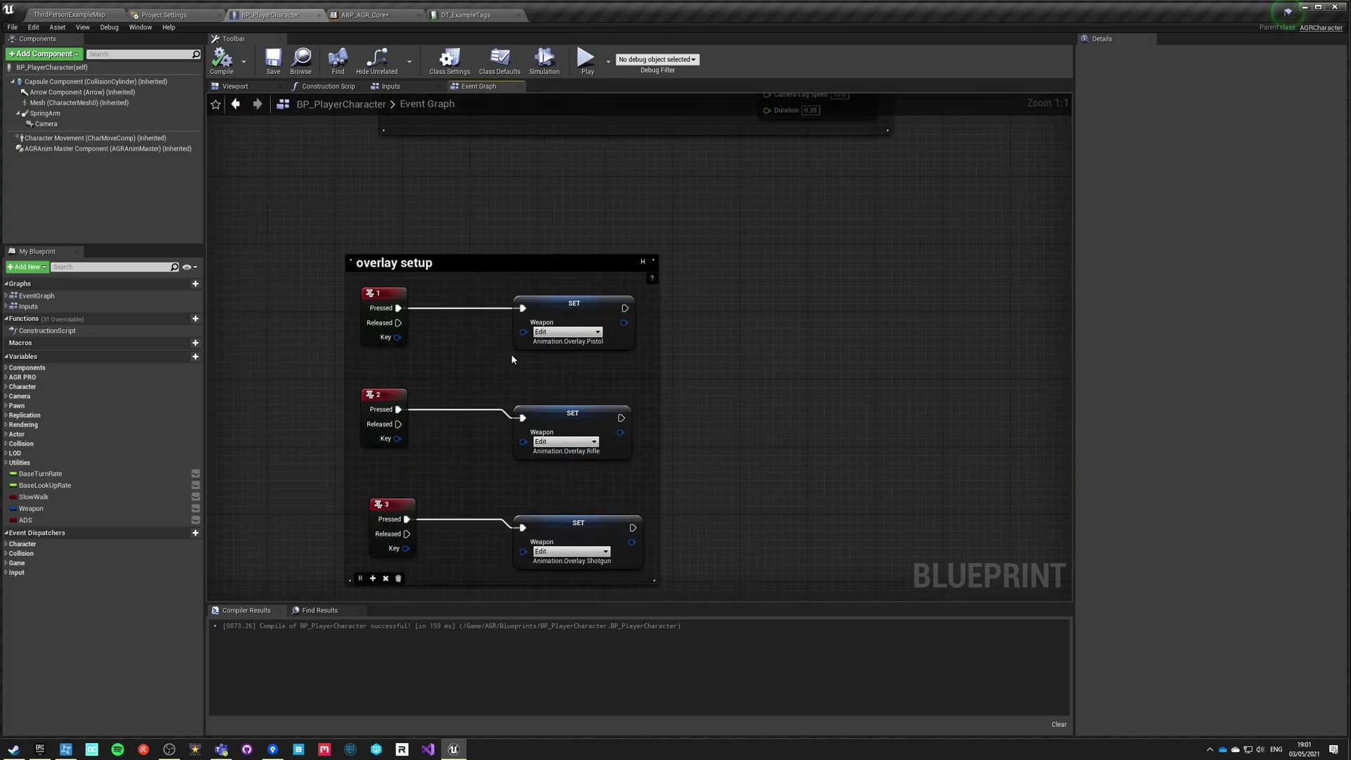
pyautogui.moveTo(496, 373); pyautogui.dragTo(451, 365, button='right')
pyautogui.moveTo(26, 519); pyautogui.dragTo(660, 413)
pyautogui.click(595, 421)
pyautogui.press('b')
pyautogui.click(648, 380)
pyautogui.moveTo(562, 390); pyautogui.dragTo(597, 444)
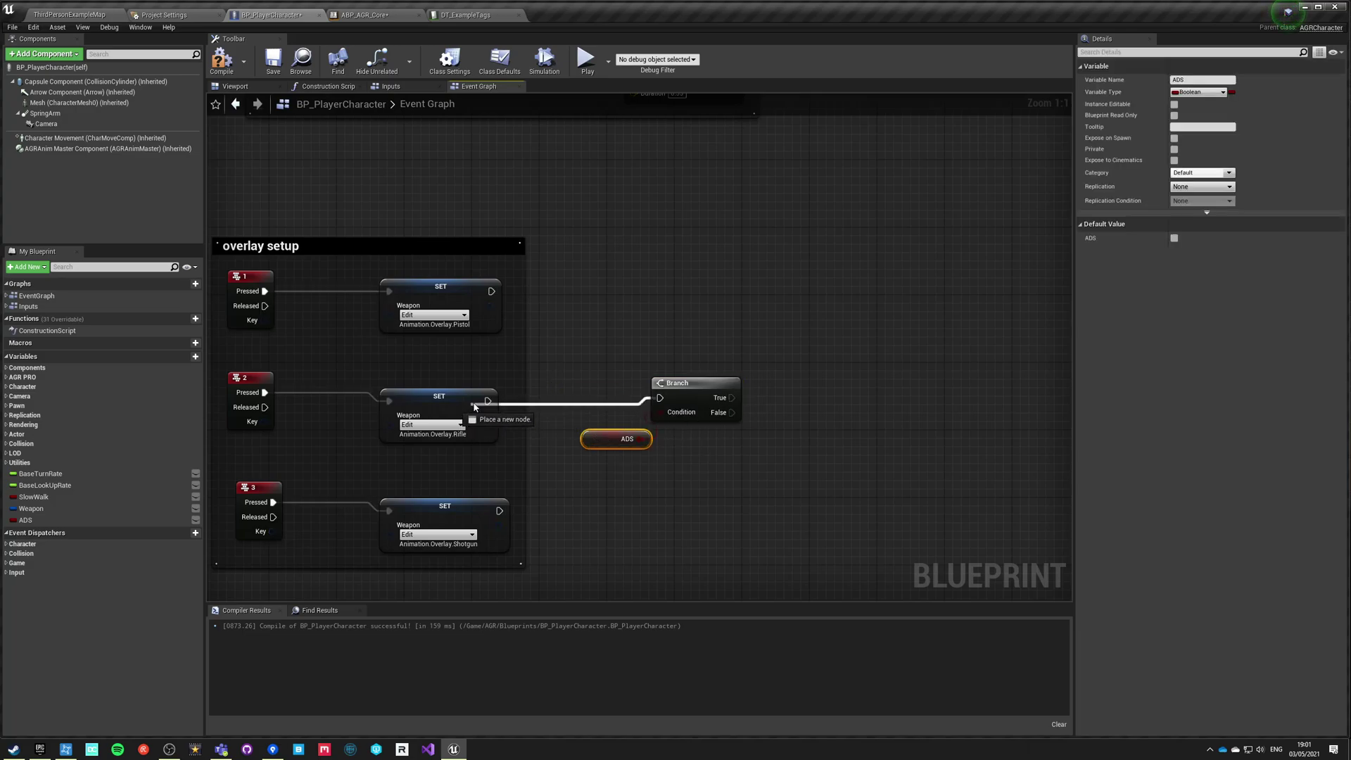
# Connect the outputs of the pistol, rifle and shotgun Weapon setters to the Branch node.
pyautogui.moveTo(492, 291); pyautogui.dragTo(612, 352)
pyautogui.moveTo(660, 398); pyautogui.dragTo(660, 398)
pyautogui.moveTo(660, 398); pyautogui.dragTo(500, 511)
pyautogui.click(759, 479)
pyautogui.moveTo(759, 478); pyautogui.dragTo(593, 466, button='right')
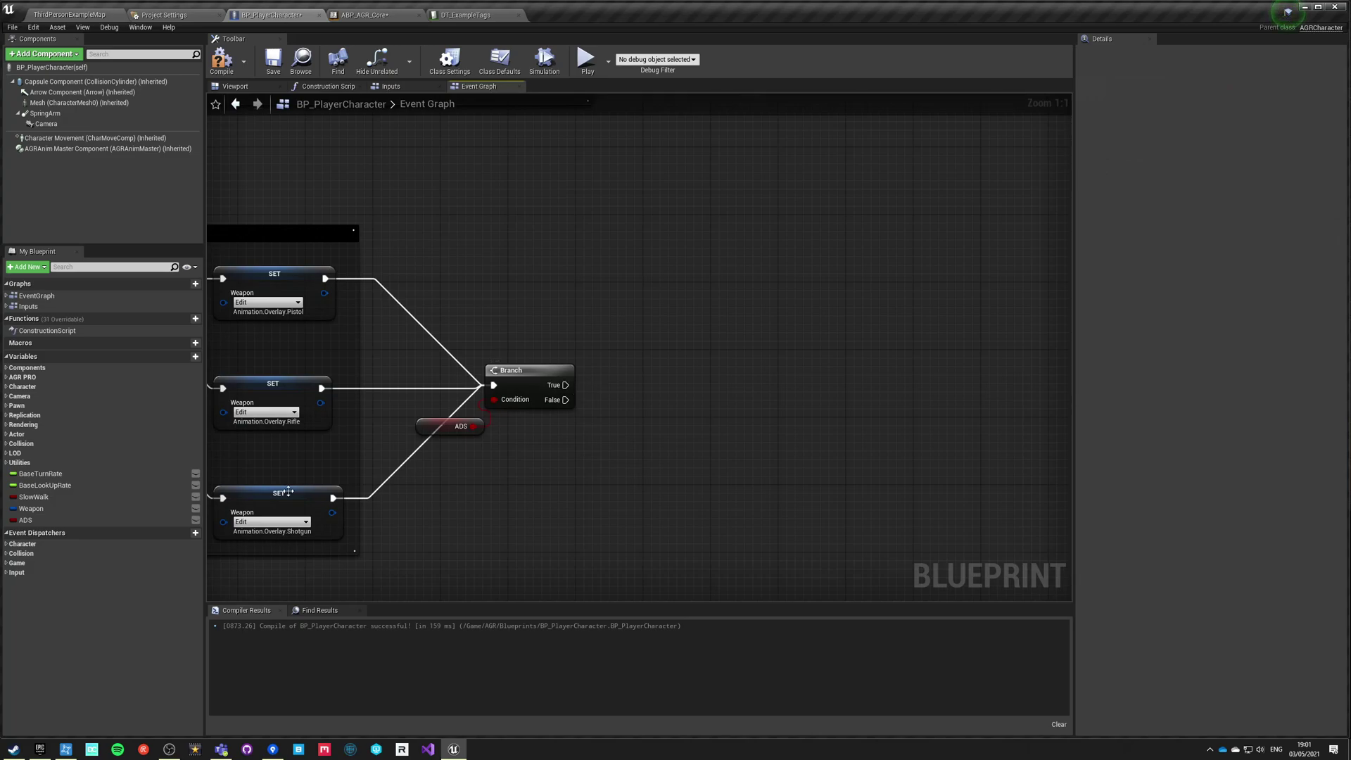
# Call Setup Overlay Pose on AGRAnim Master Component from the Branch's True output using Weapon, extend the comment around it, and compile.
pyautogui.moveTo(105, 149); pyautogui.dragTo(515, 325)
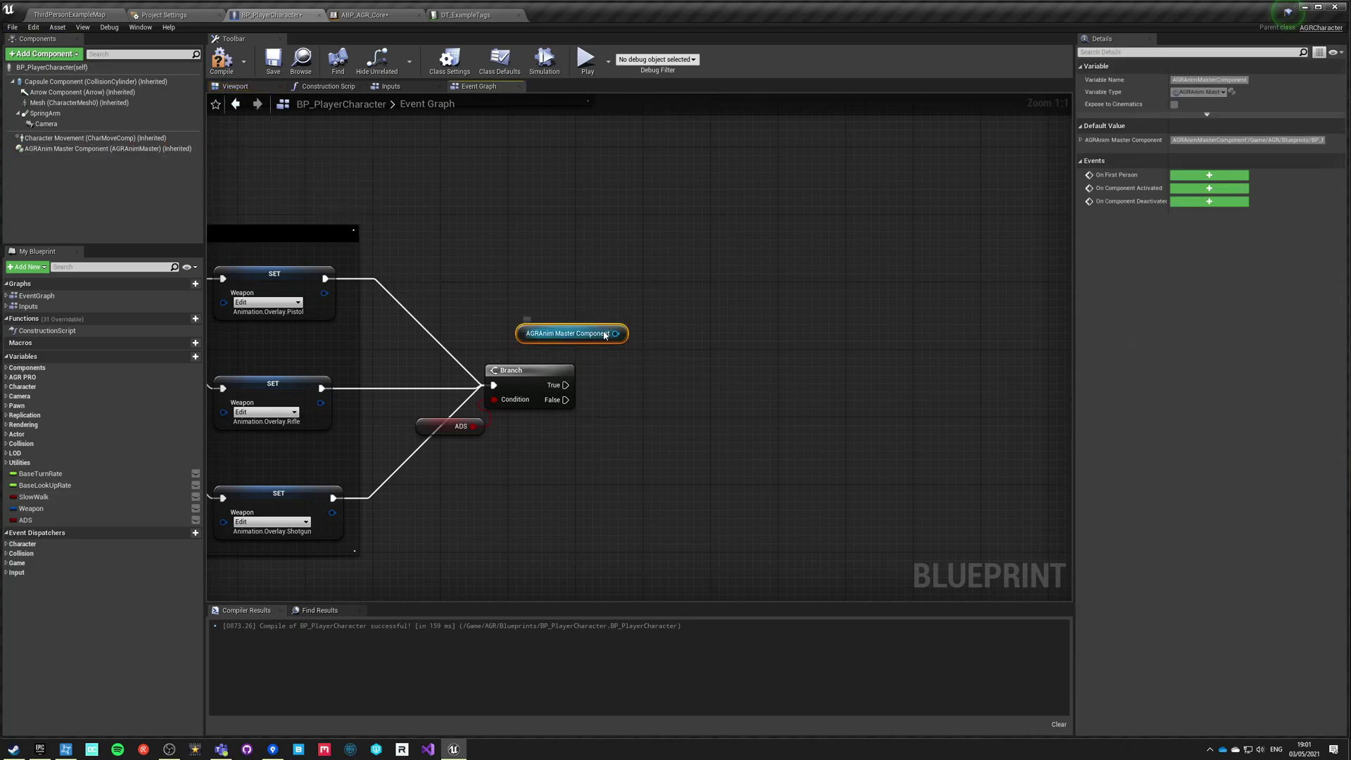
pyautogui.moveTo(665, 369); pyautogui.dragTo(665, 368)
pyautogui.write('overlay')
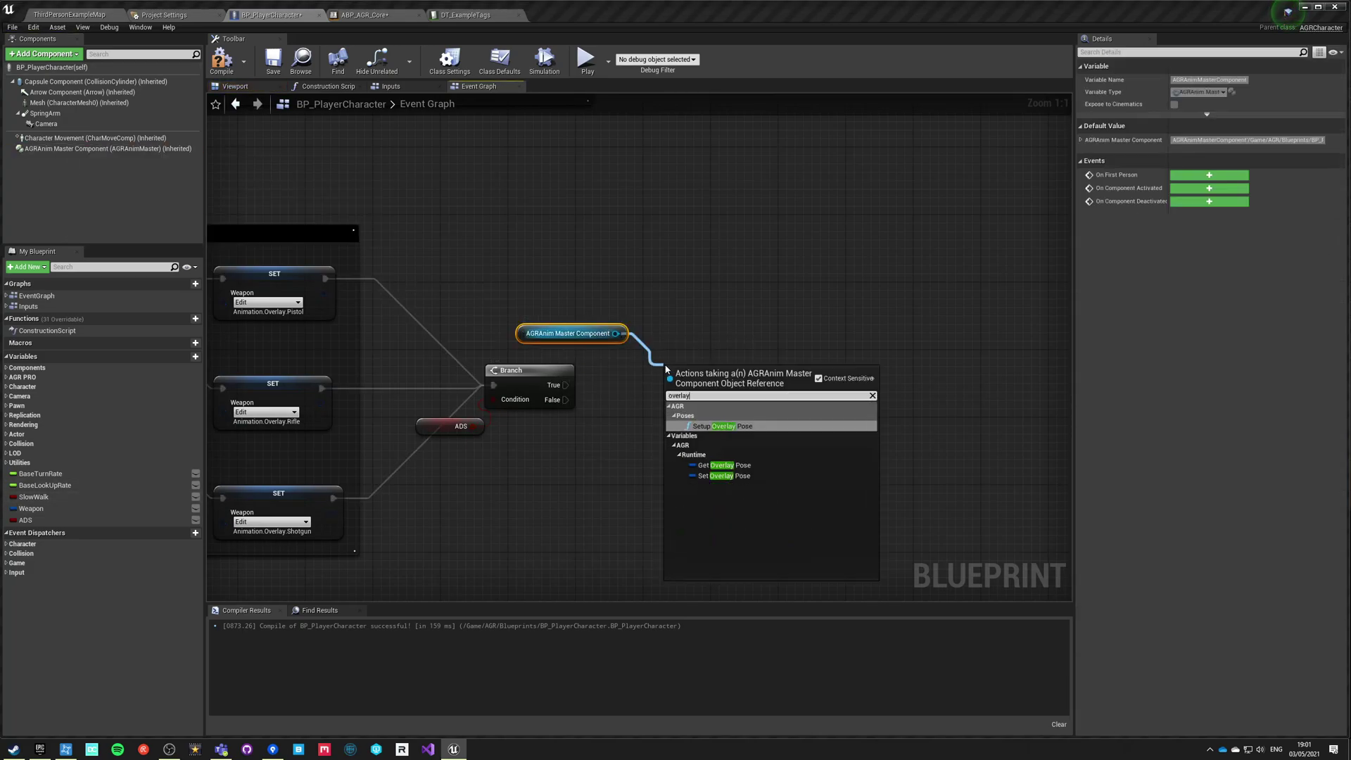
pyautogui.press('Down')
pyautogui.press('Up')
pyautogui.press('Return')
pyautogui.click(31, 509)
pyautogui.moveTo(36, 514); pyautogui.dragTo(565, 385)
pyautogui.click(495, 515)
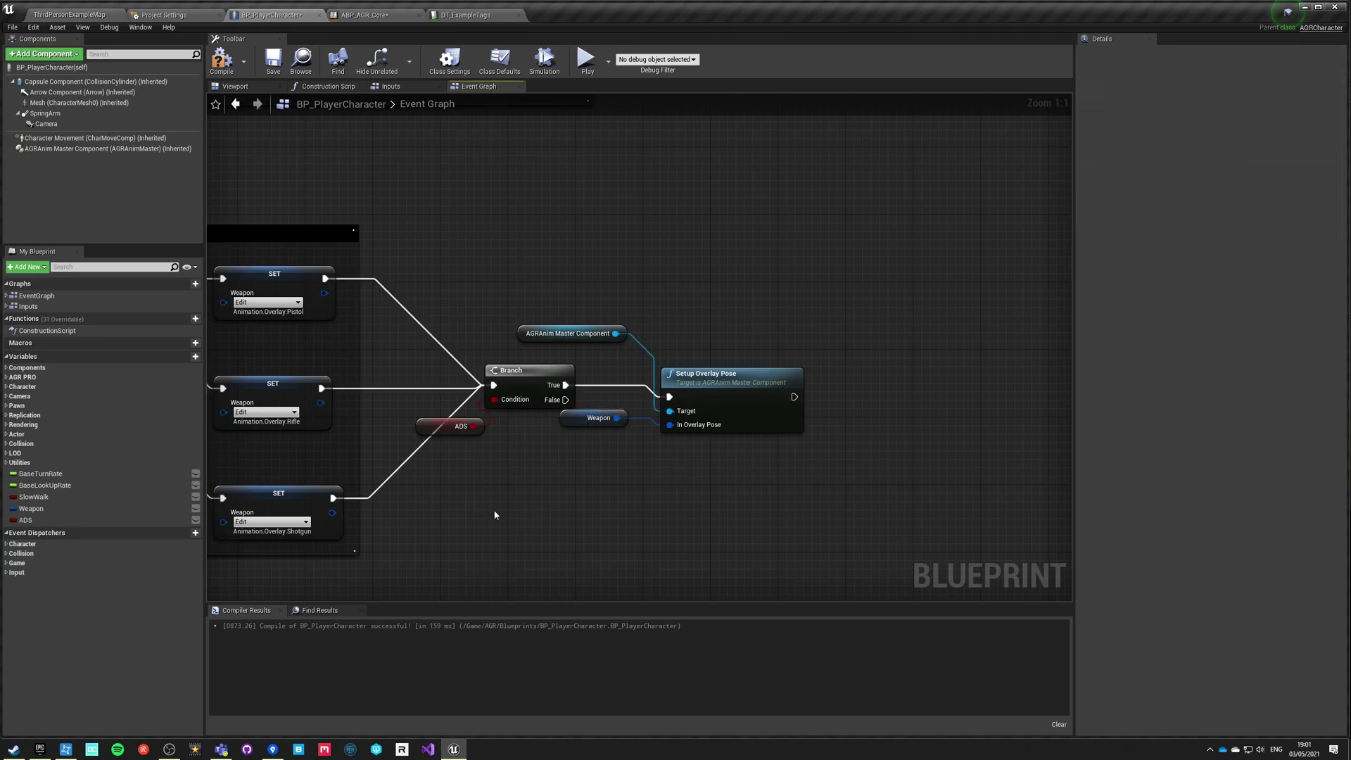
pyautogui.moveTo(358, 337); pyautogui.dragTo(816, 337)
pyautogui.click(222, 60)
# Play ThirdPersonExampleMap and run the character around, switching between normal running and aiming to check the overlay poses.
pyautogui.click(70, 14)
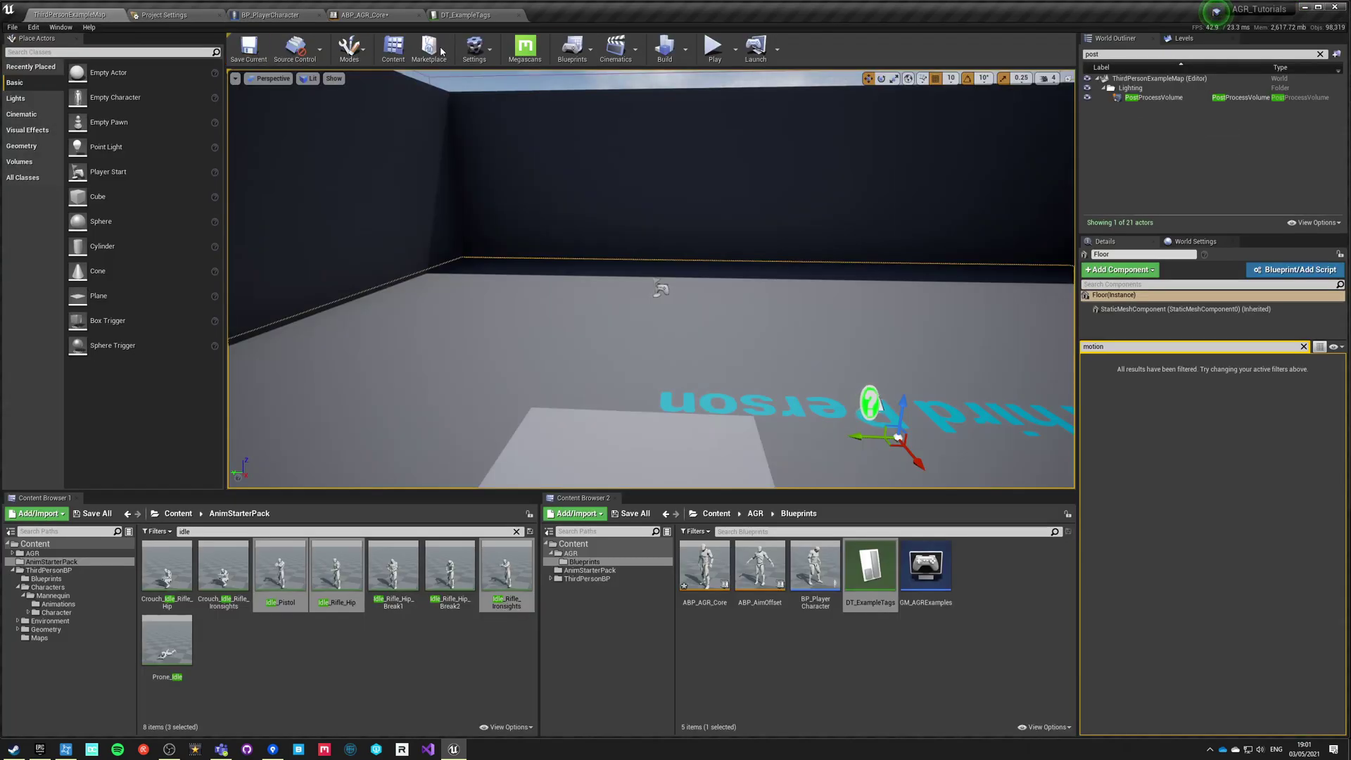
pyautogui.click(713, 48)
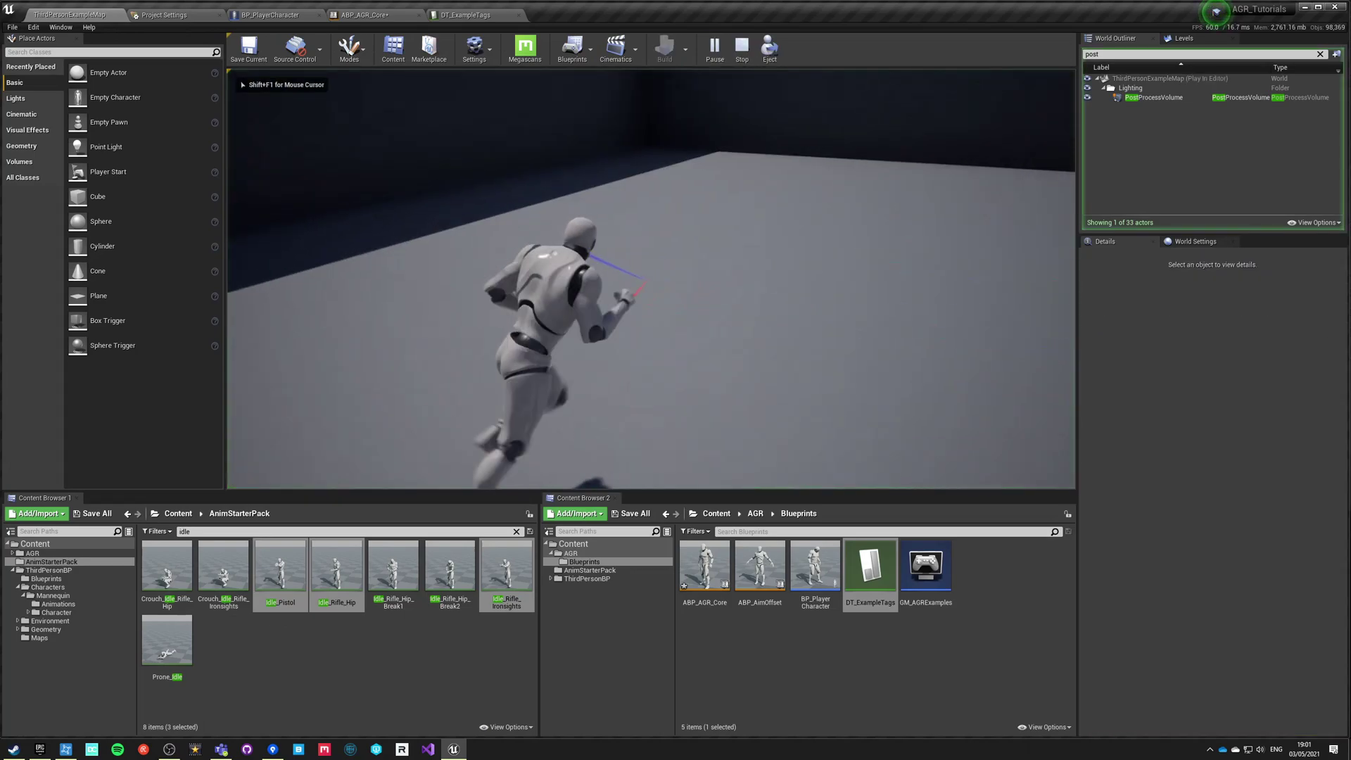
pyautogui.press('w')
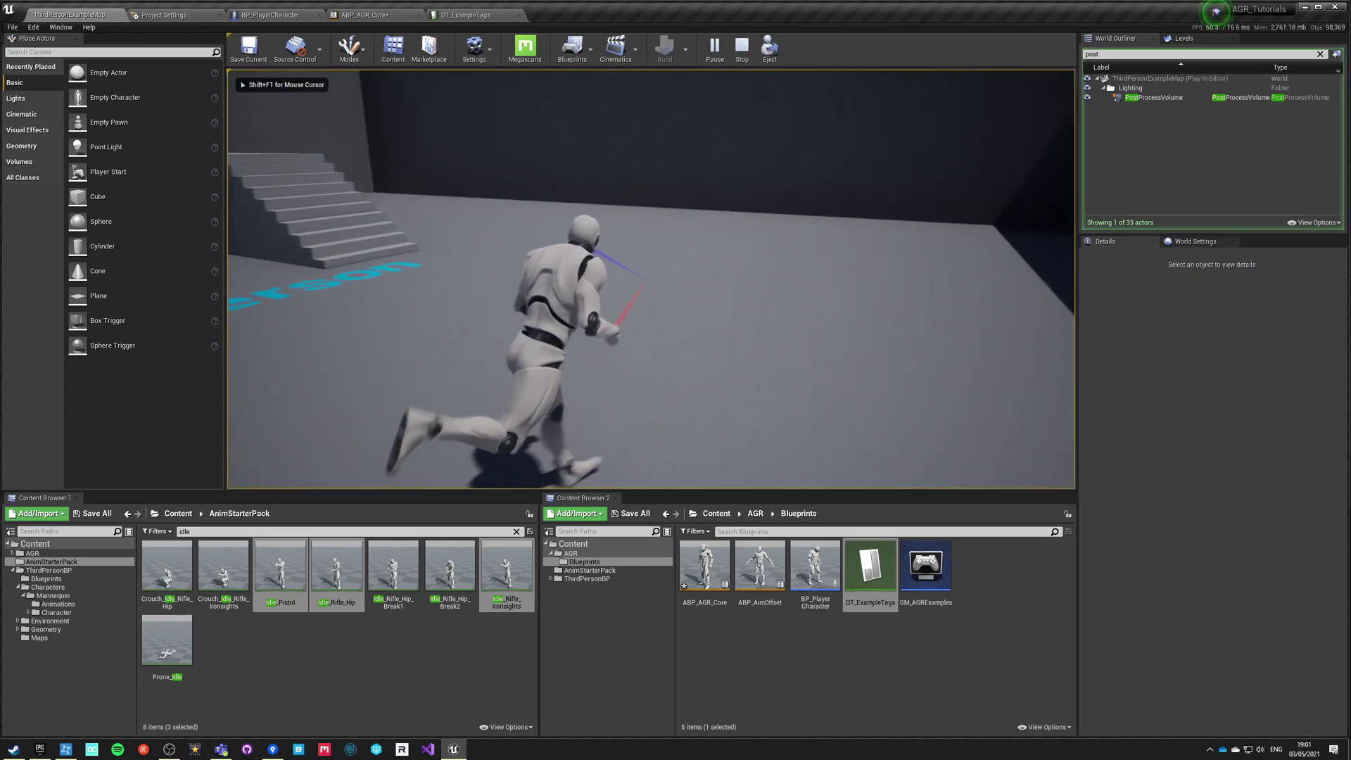
pyautogui.press('w')
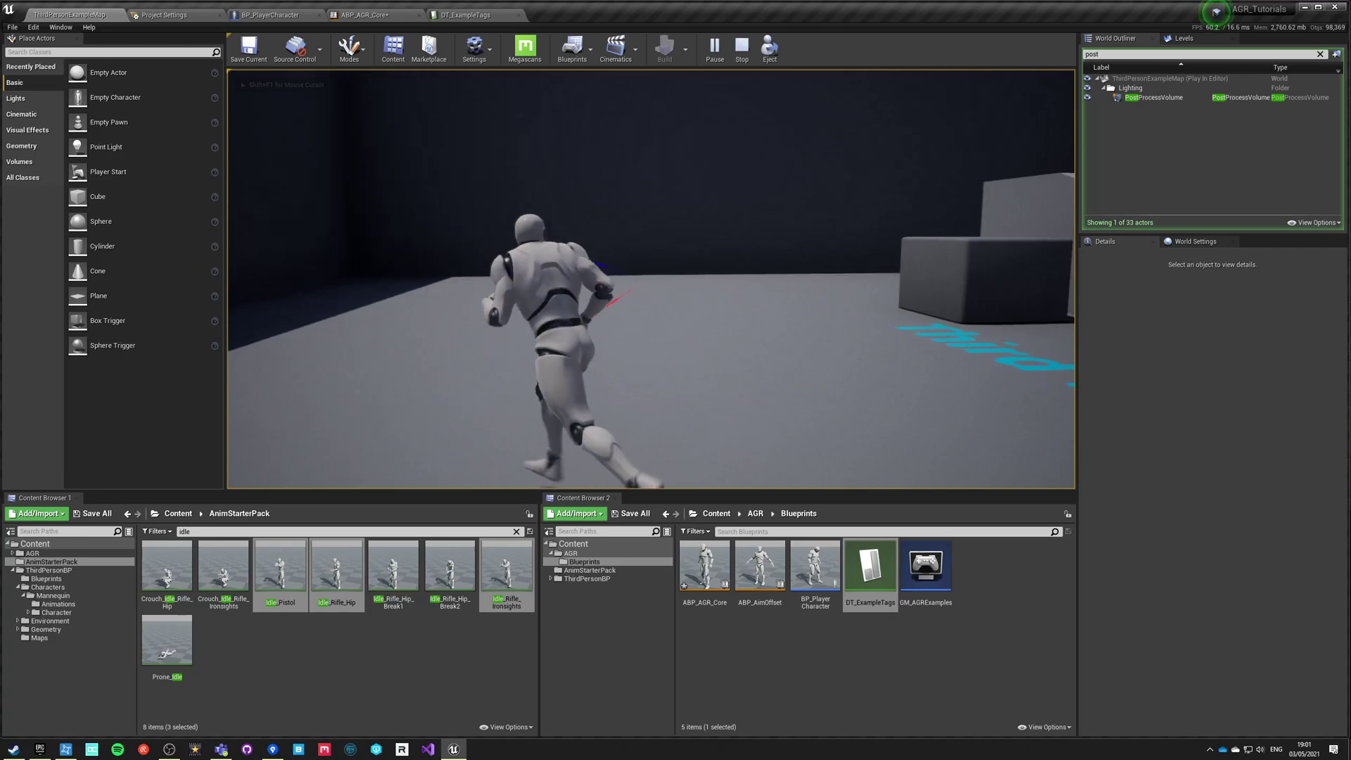
pyautogui.press('w')
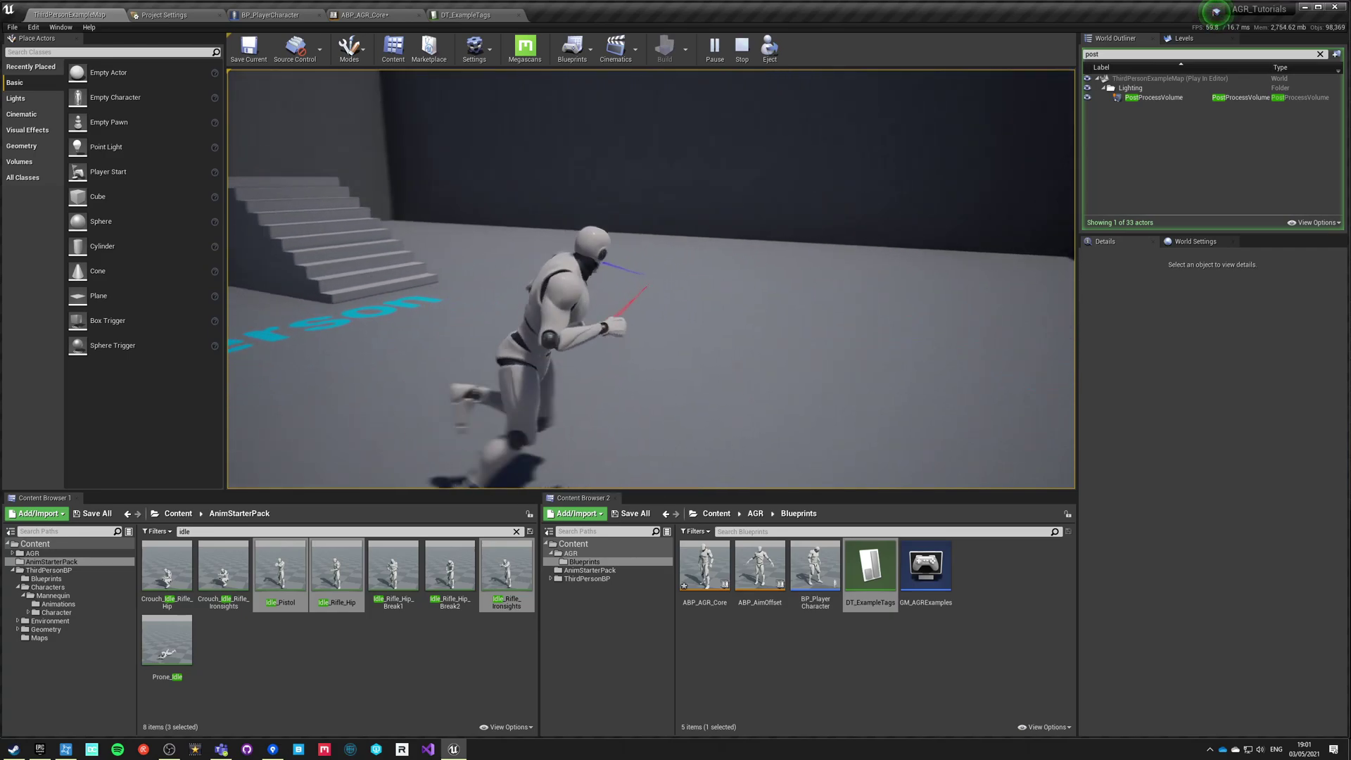
pyautogui.press('w')
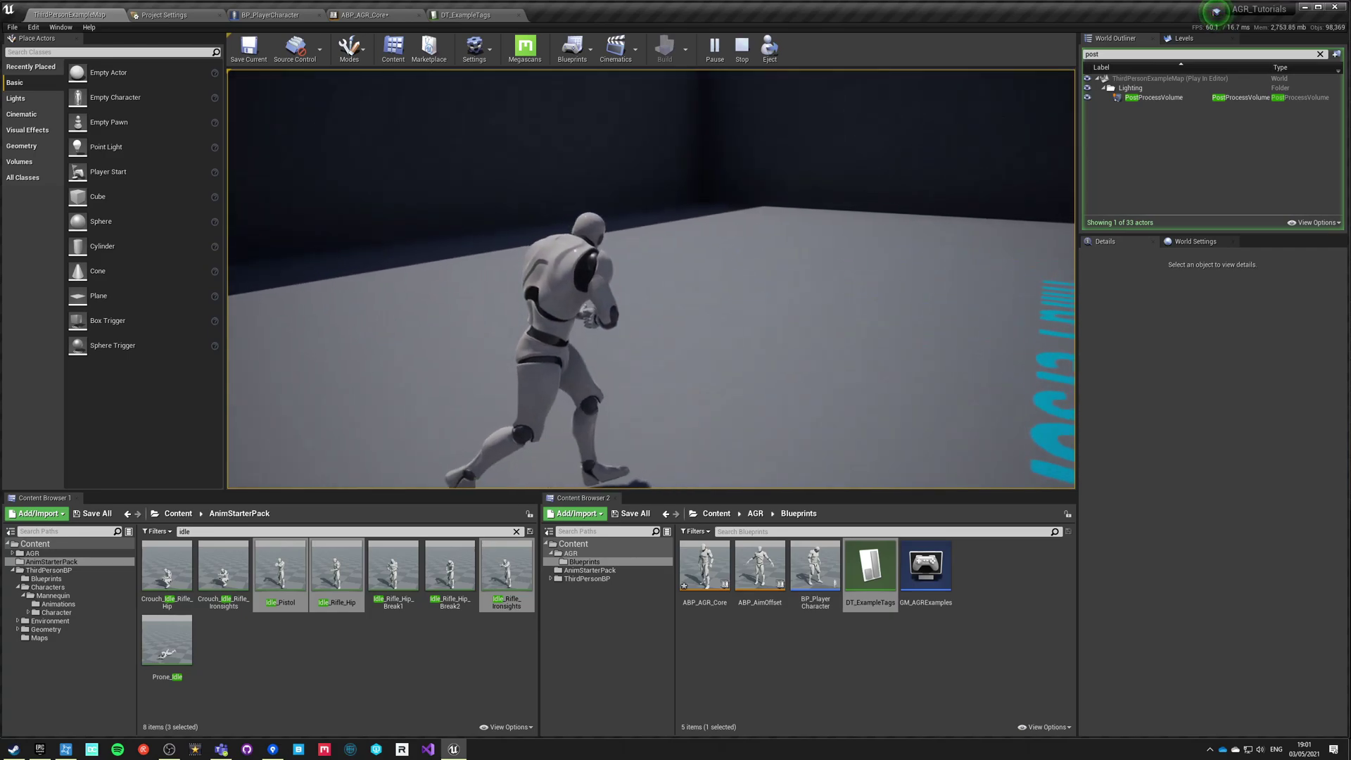
pyautogui.press('w')
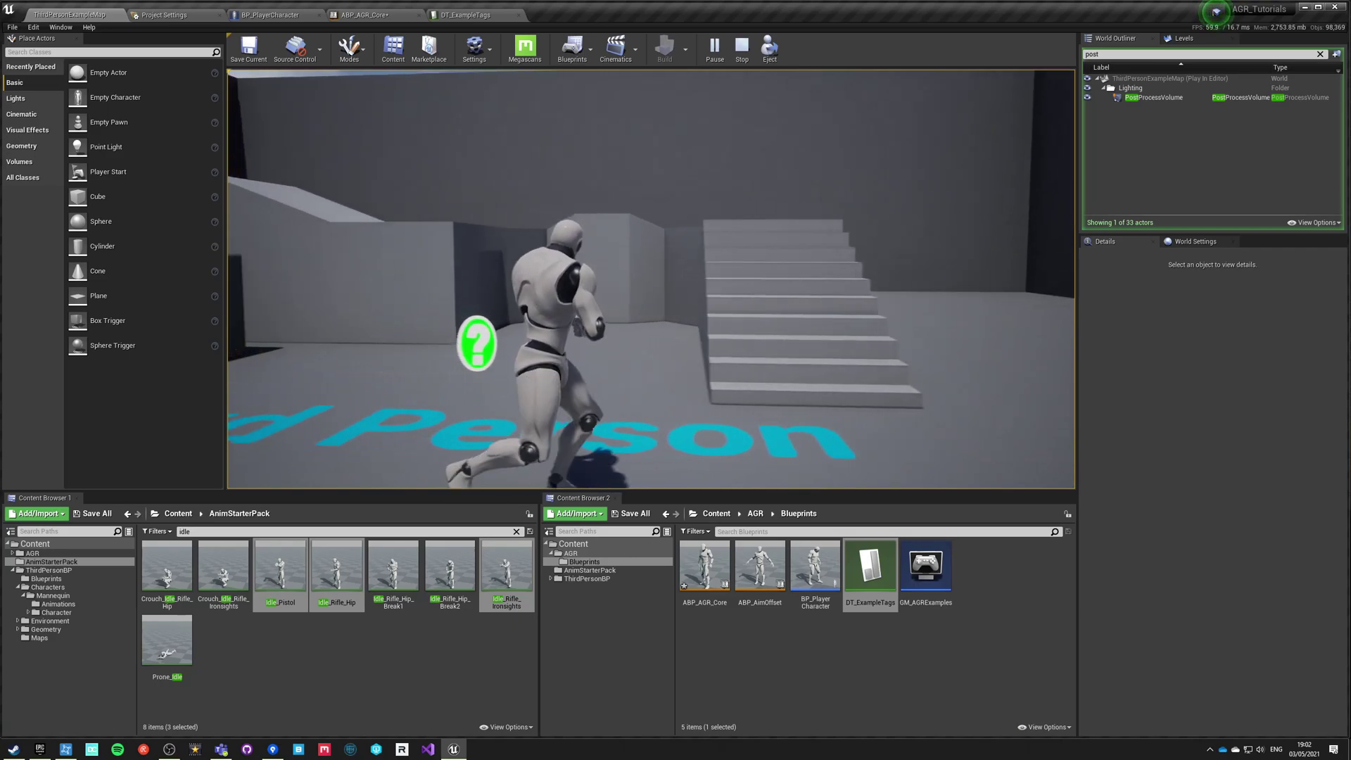
pyautogui.press('w')
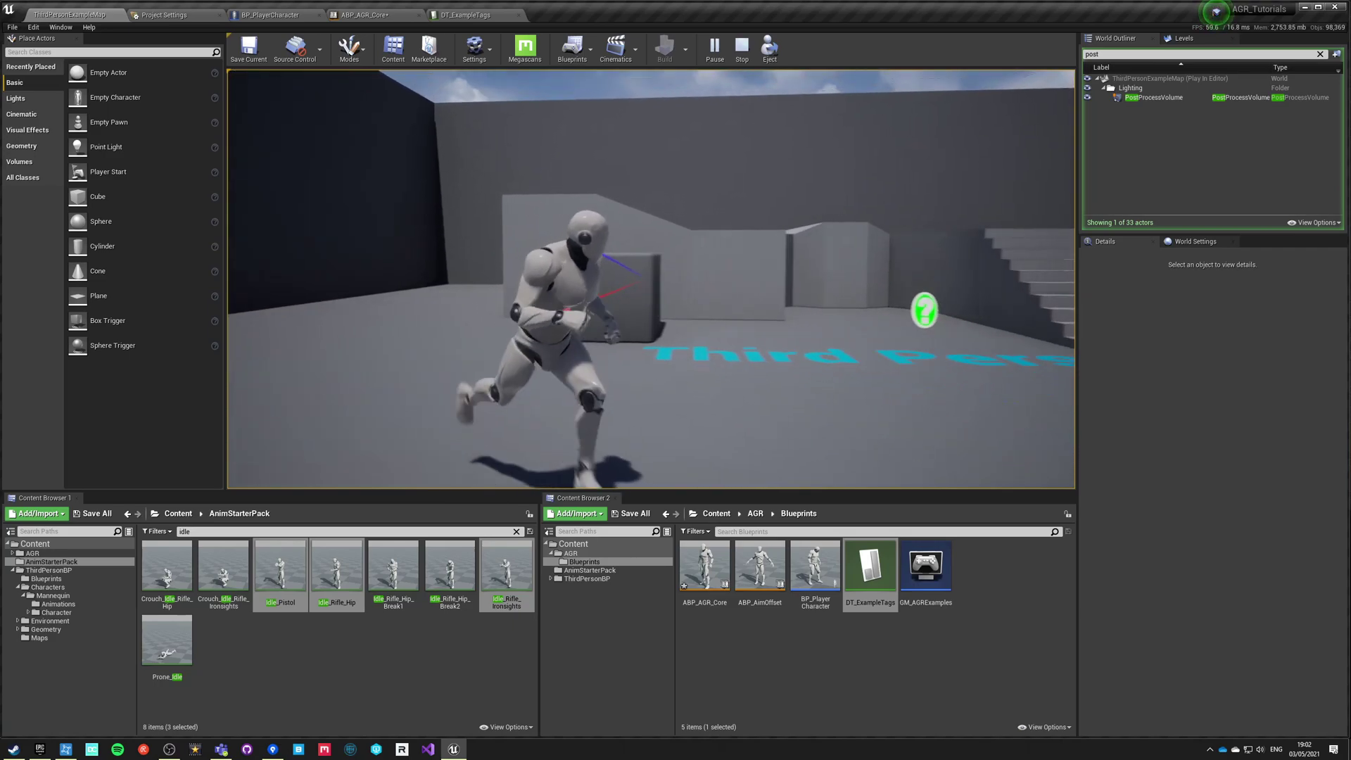
pyautogui.press('w')
pyautogui.press('w')
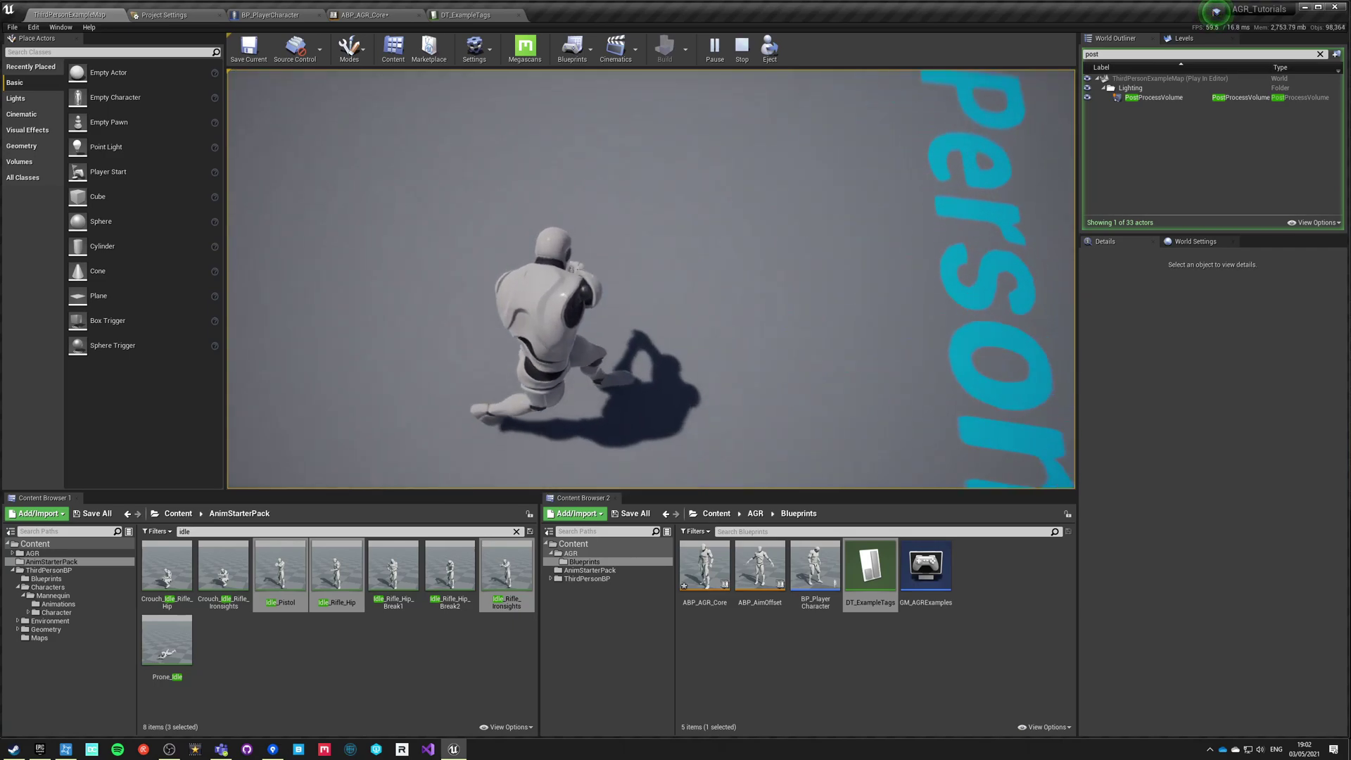
# Strafe the character both ways while aiming to check the different weapon overlay poses in motion.
pyautogui.press('a')
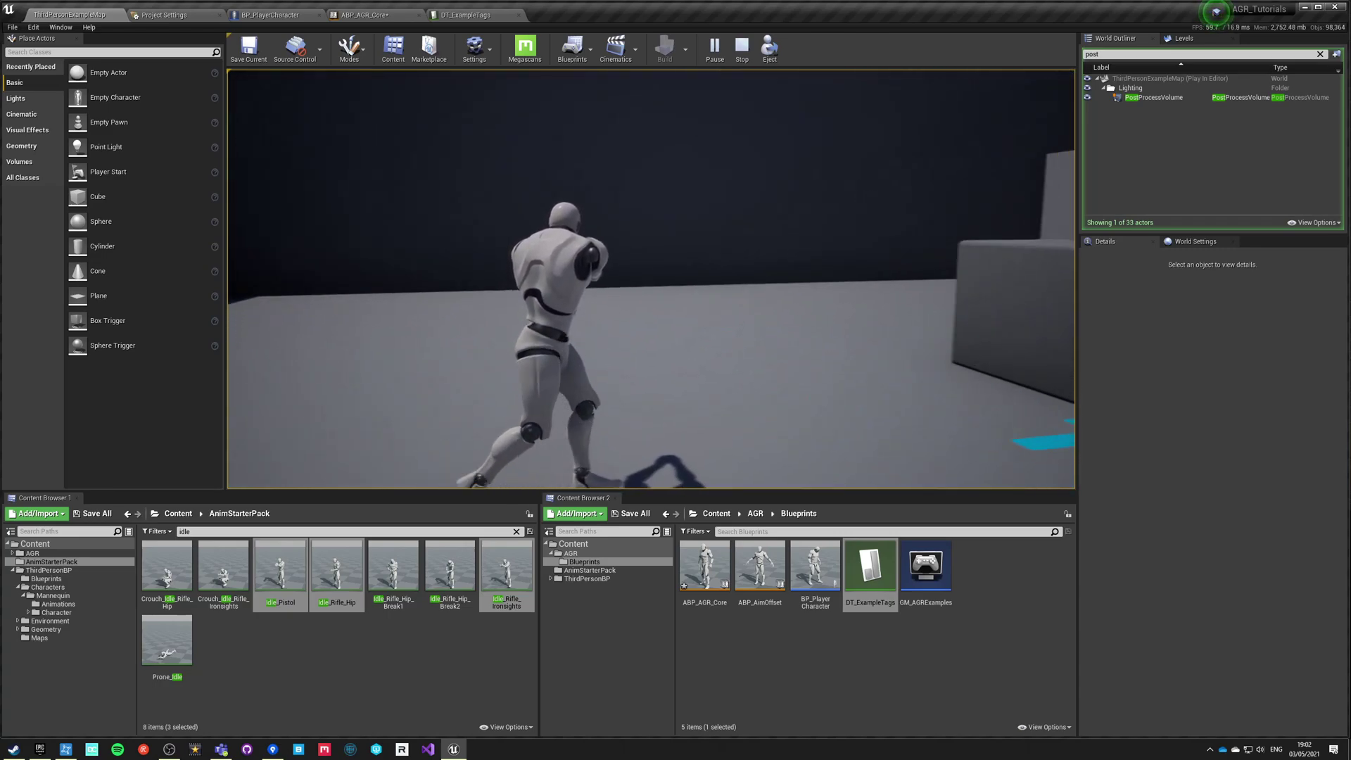
pyautogui.press('a')
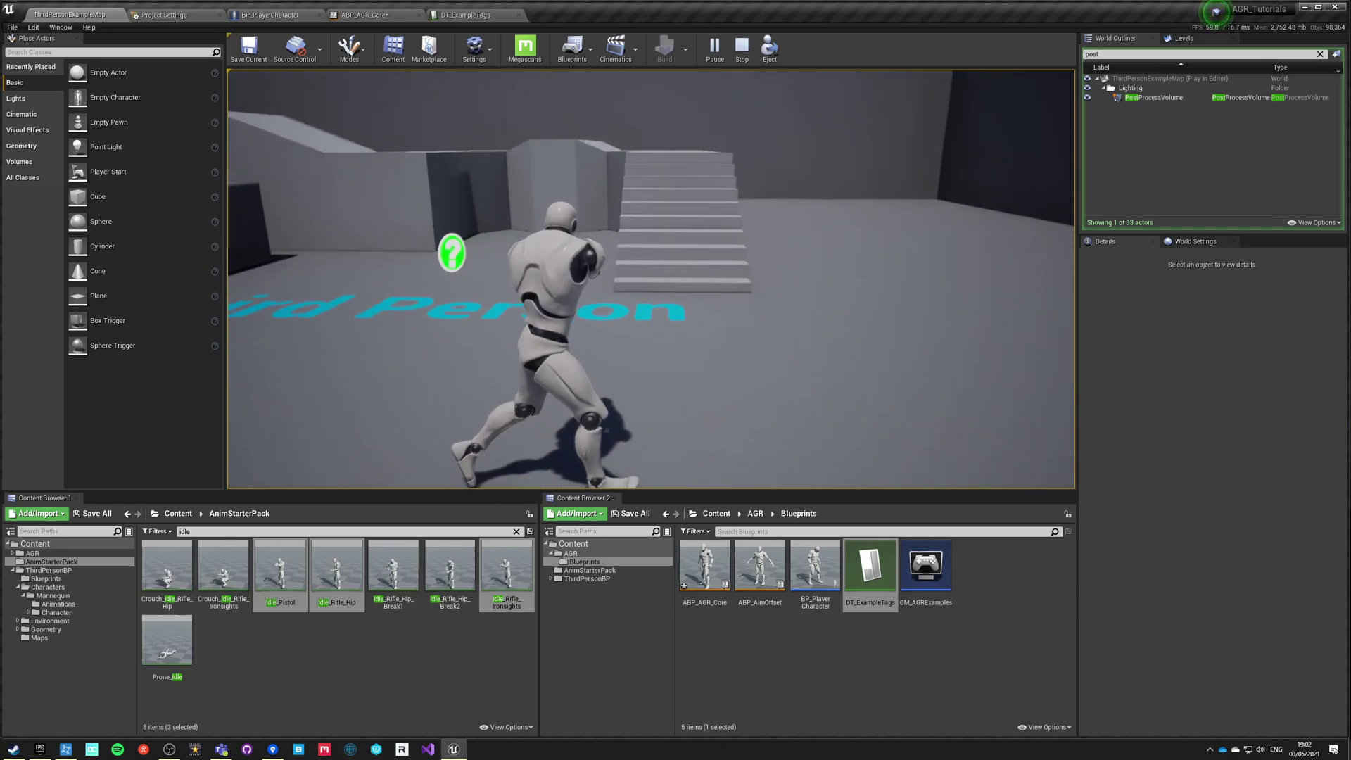
pyautogui.press('d')
pyautogui.press('w')
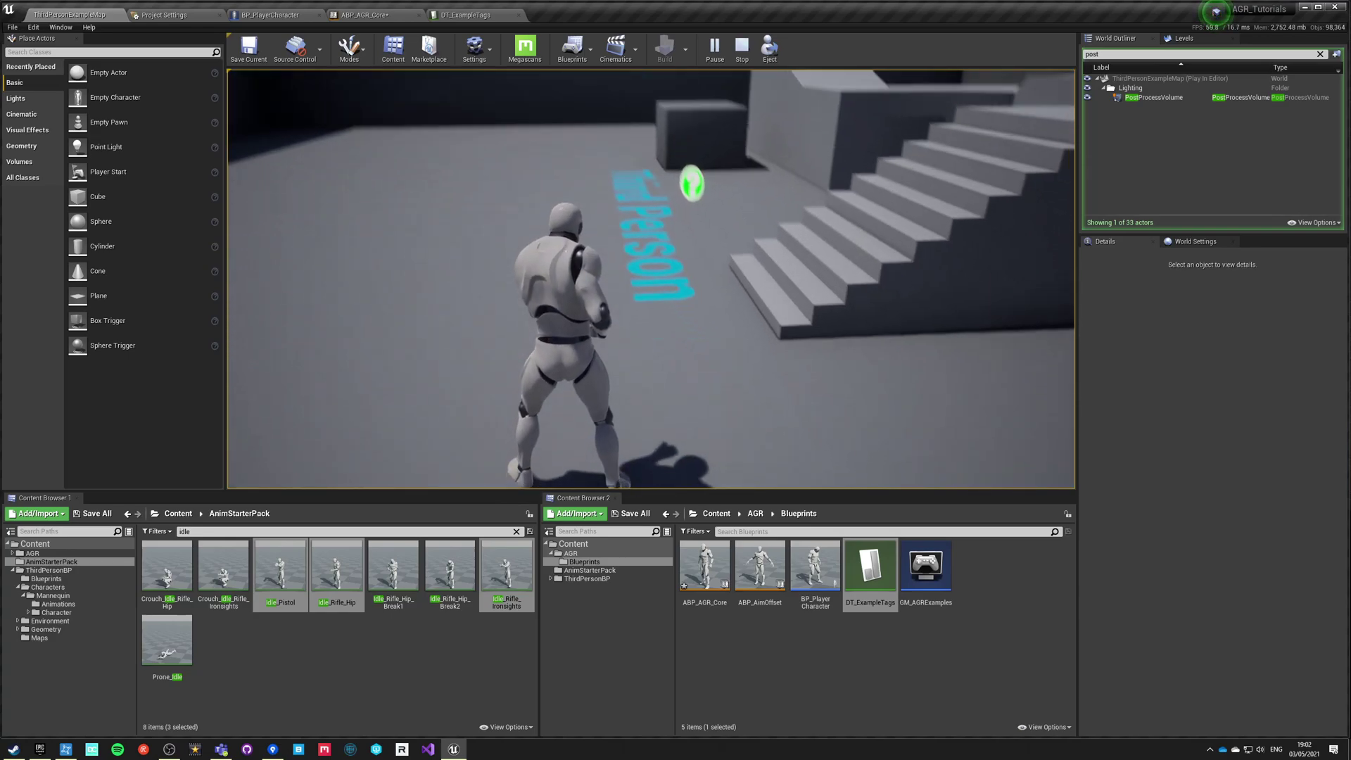
# Run the character over the stairs, jump off and aim again to check the pose changes, and return to the BP_PlayerCharacter event graph.
pyautogui.press('w')
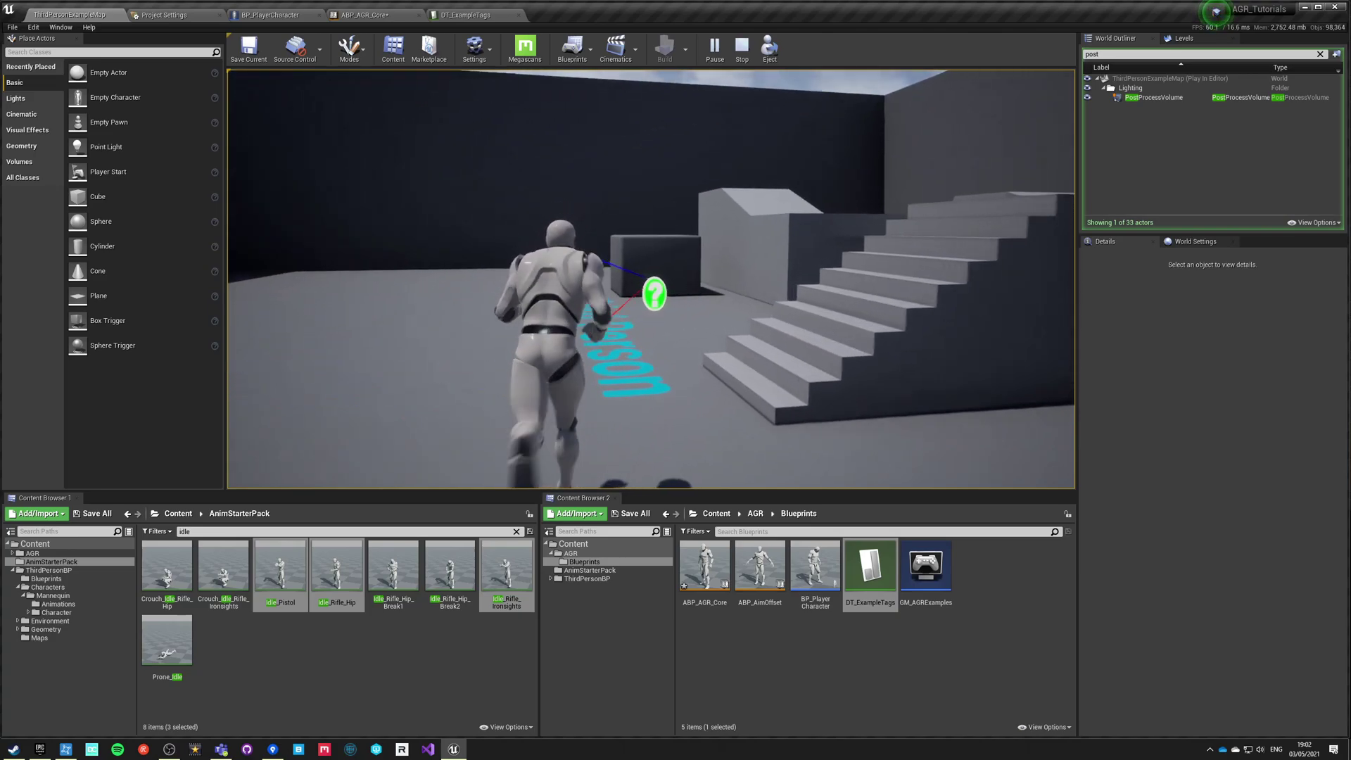
pyautogui.press('s')
pyautogui.press('d')
pyautogui.press('a')
pyautogui.press('w')
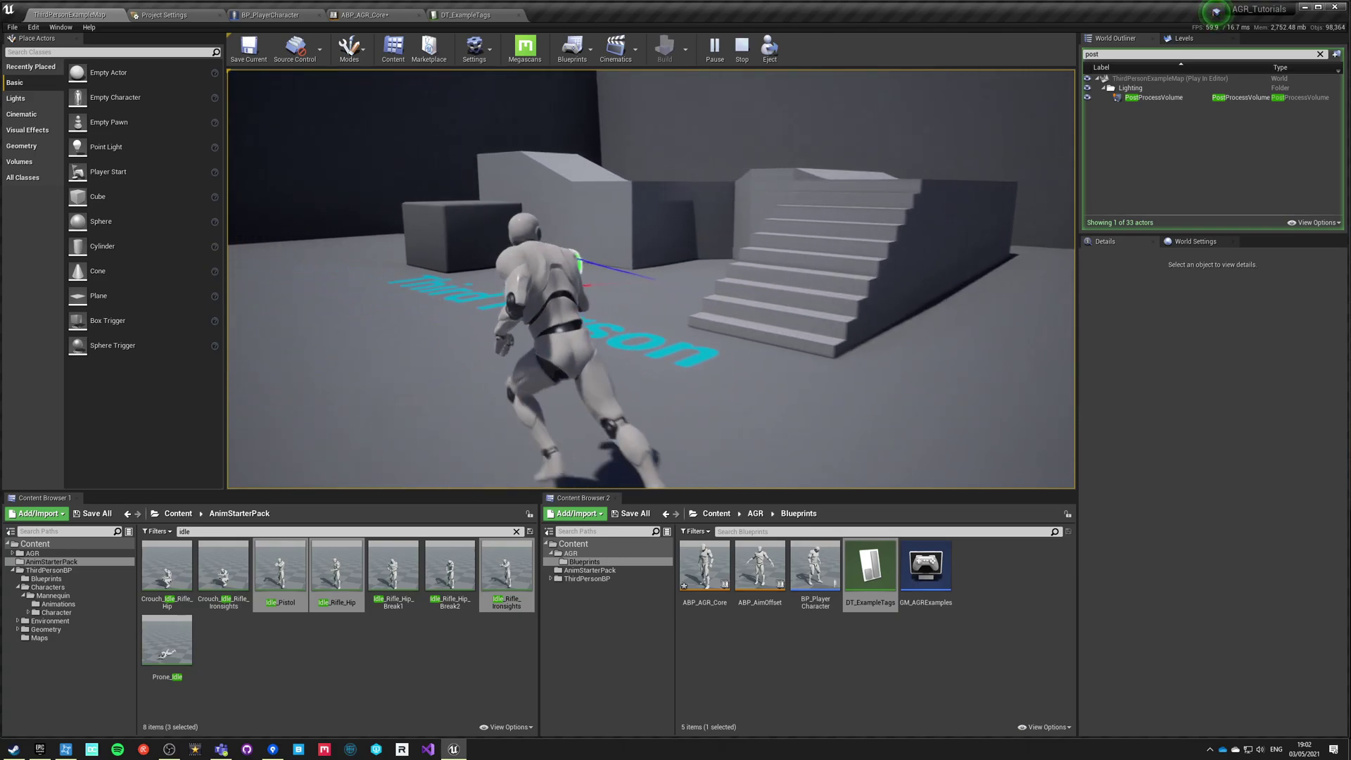
pyautogui.press('w')
pyautogui.press('d')
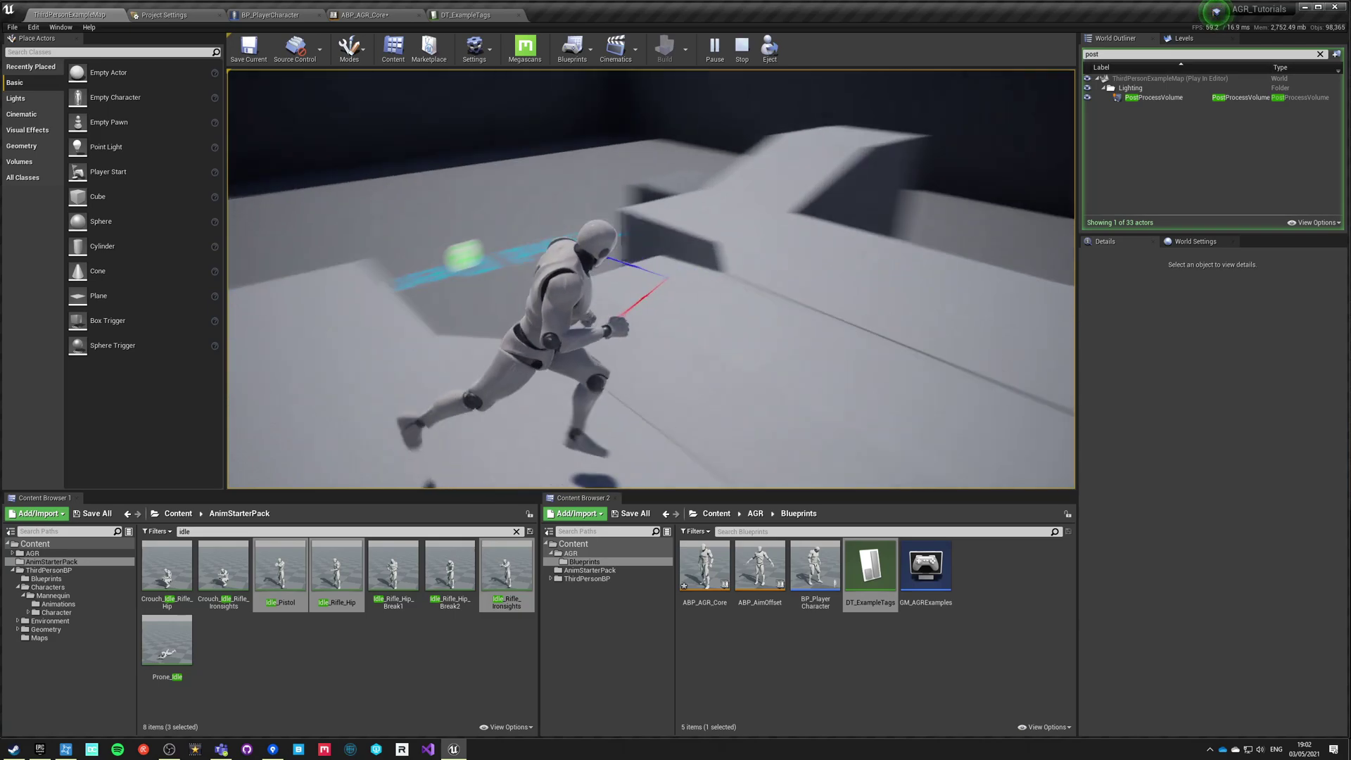
pyautogui.press('w')
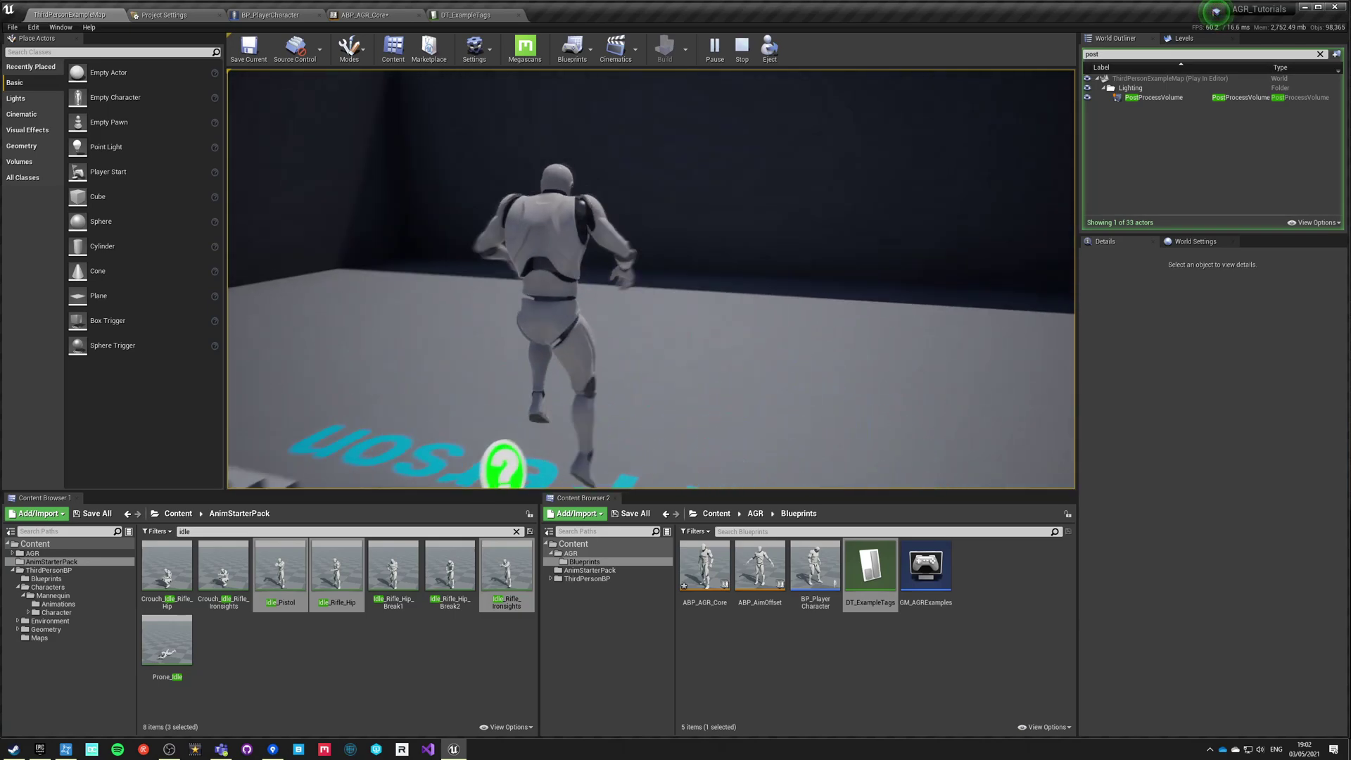
pyautogui.press('w')
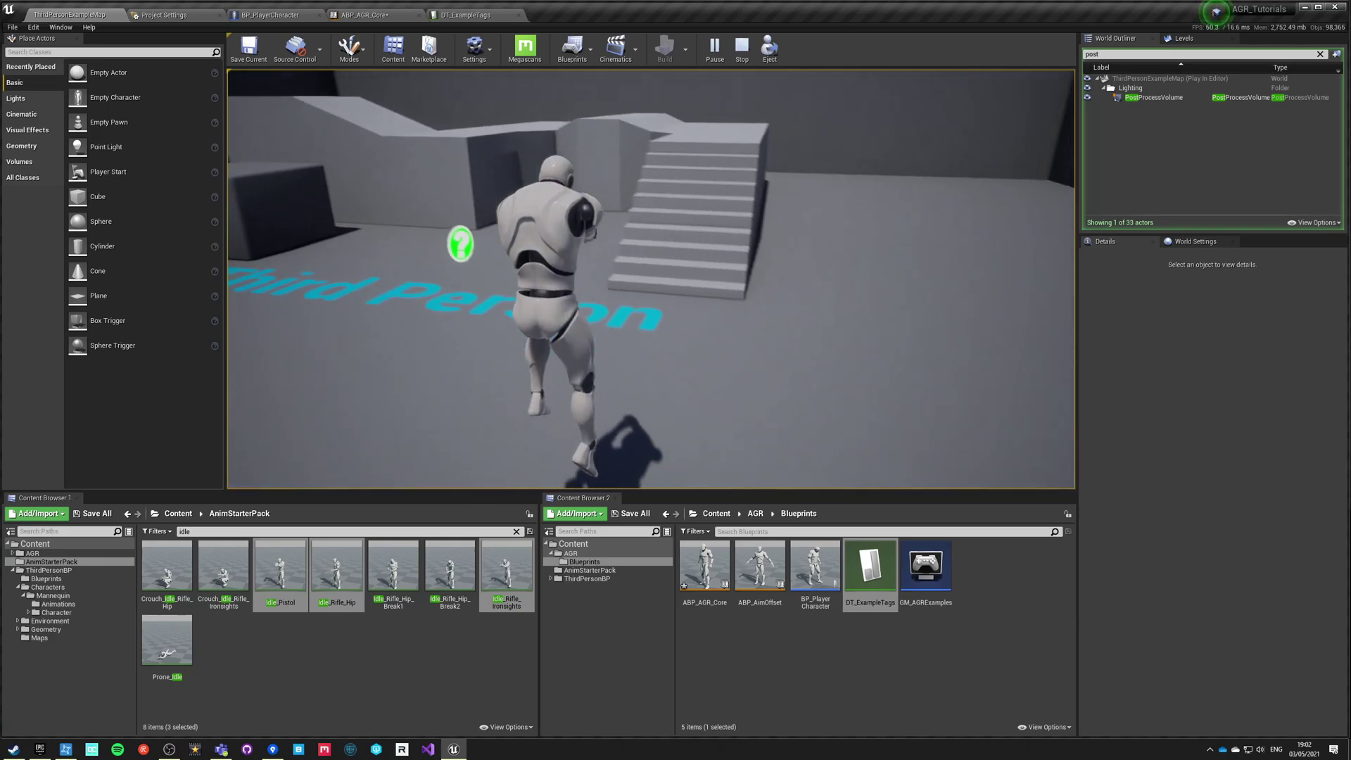
pyautogui.press('w')
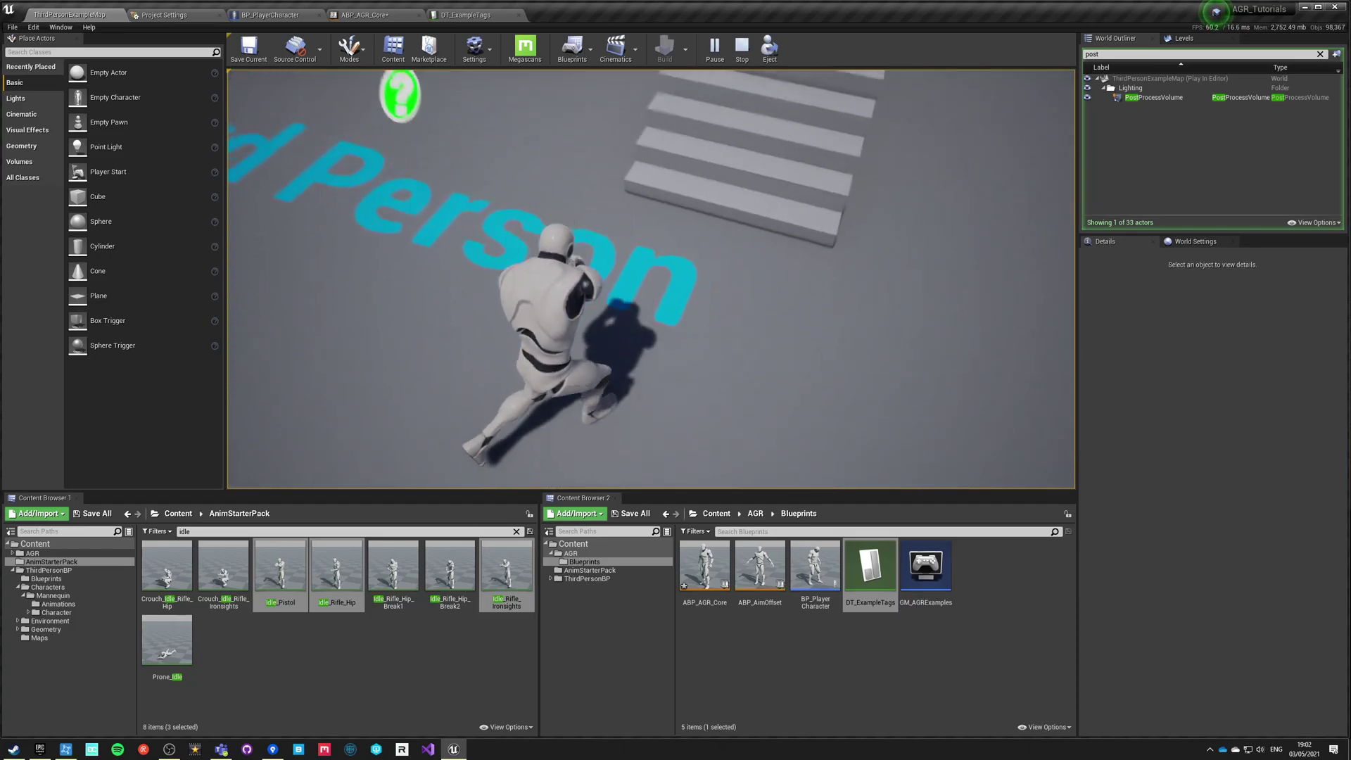
pyautogui.press('w')
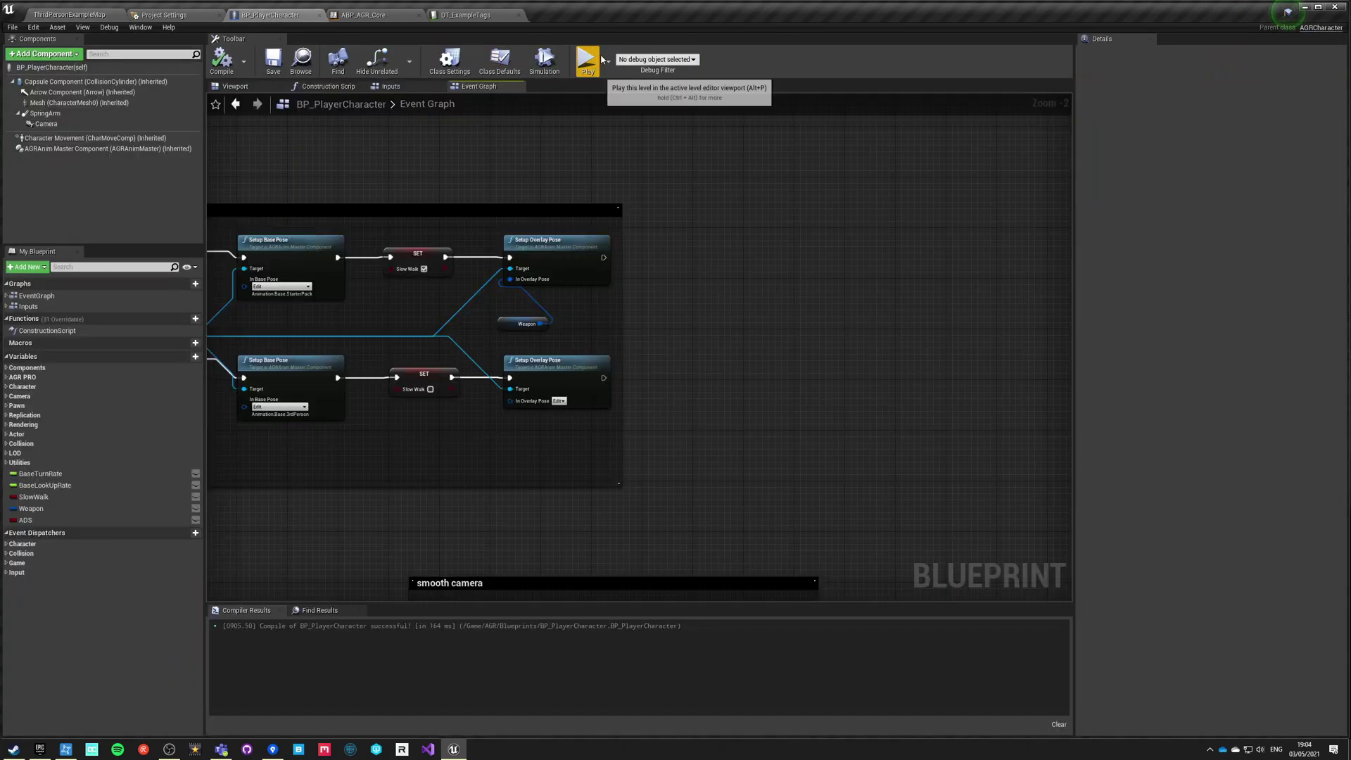
# Set the multiplayer net mode to Play As Client for 2 players and launch the play session.
pyautogui.click(607, 61)
pyautogui.click(665, 252)
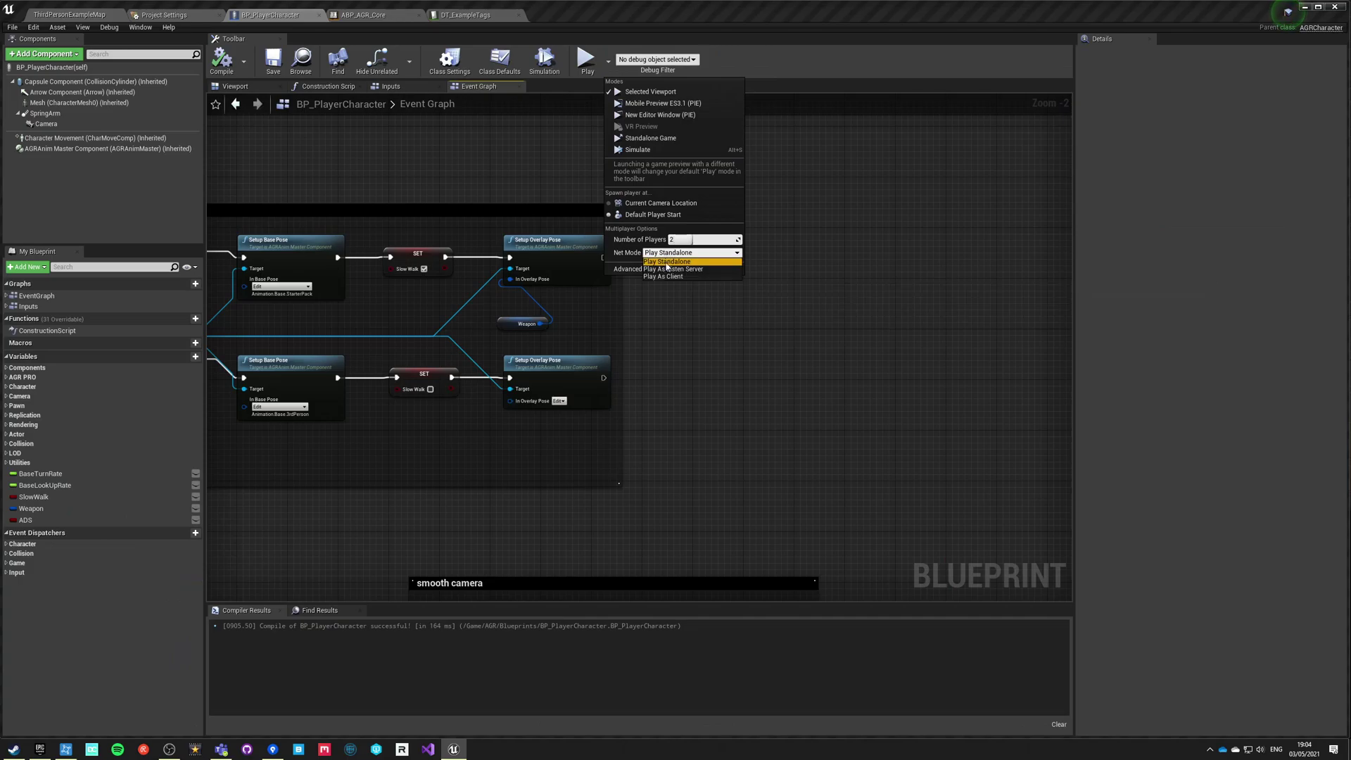
pyautogui.click(581, 59)
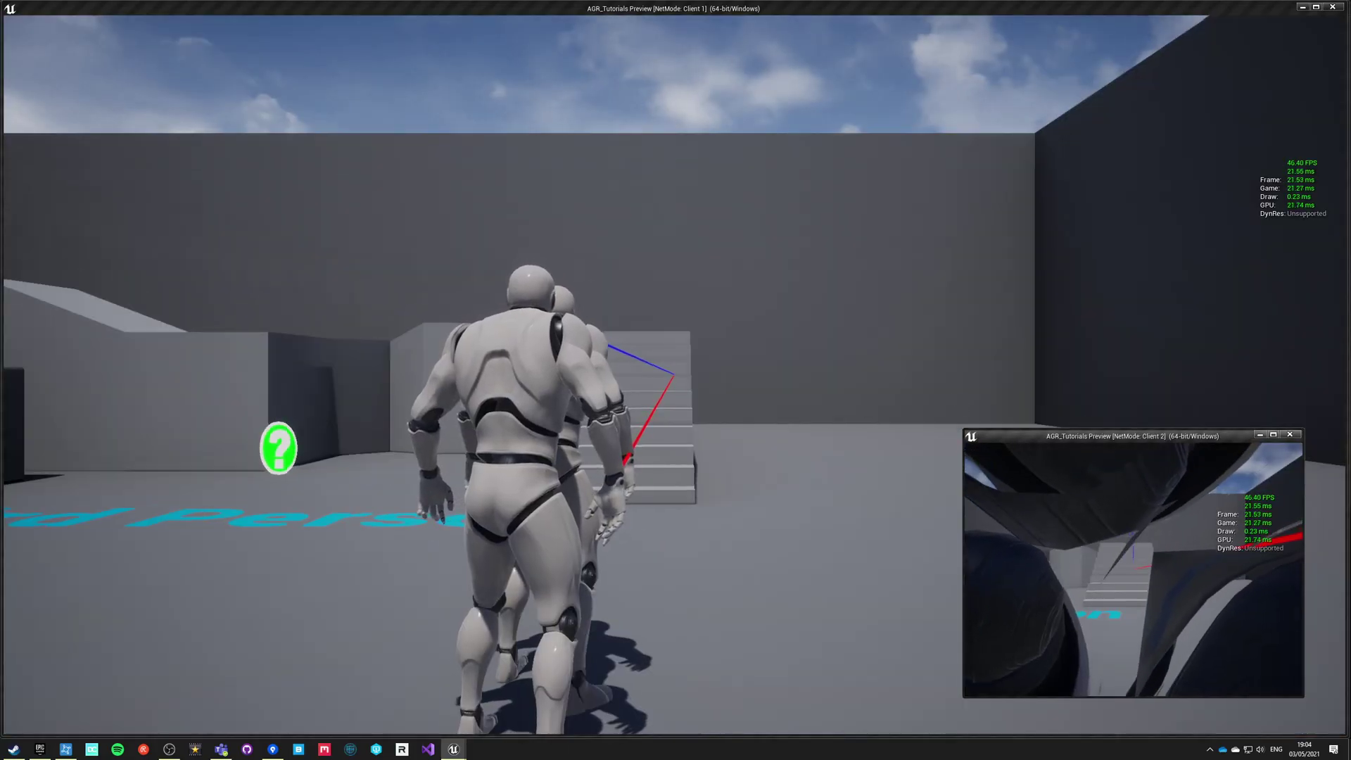
# Run Client 2's character away from the spawn point and into view in front of Client 1's character.
pyautogui.press('d')
pyautogui.press('w')
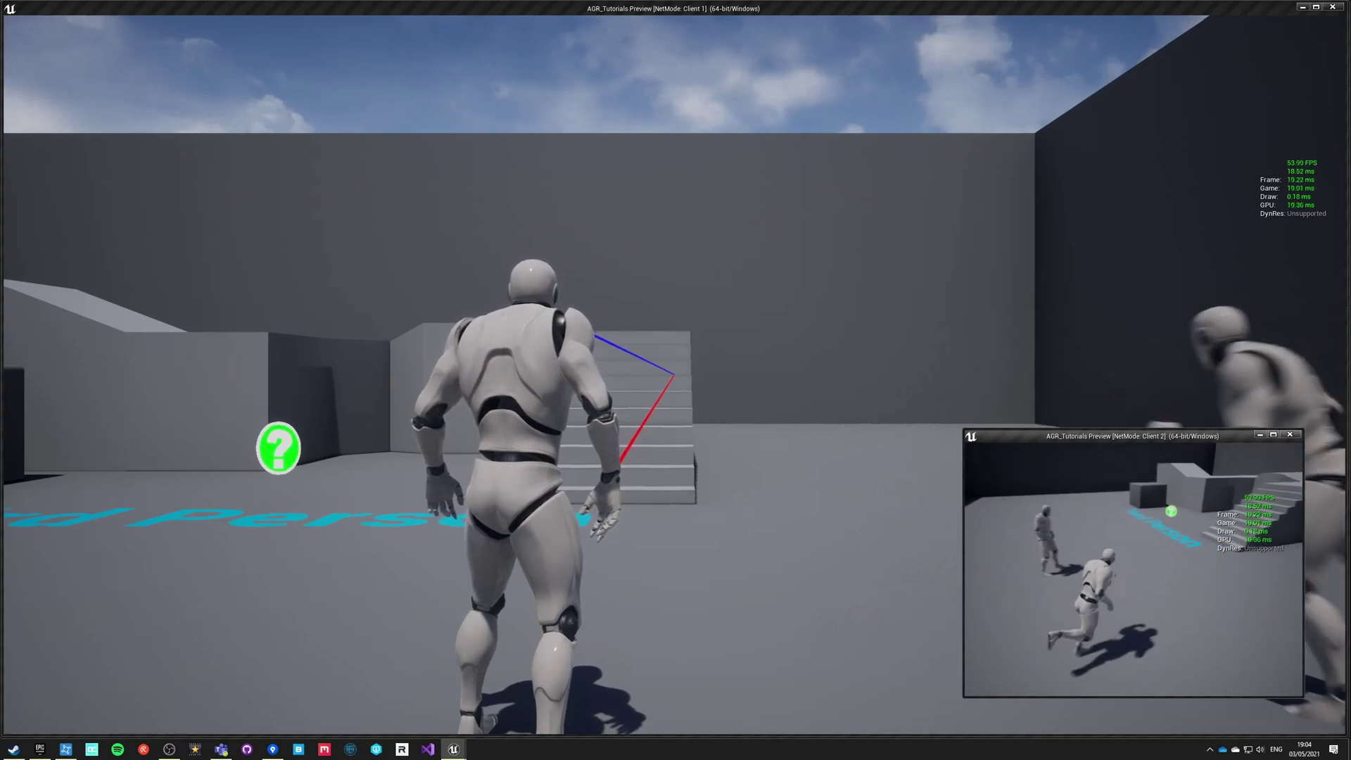
pyautogui.press('w')
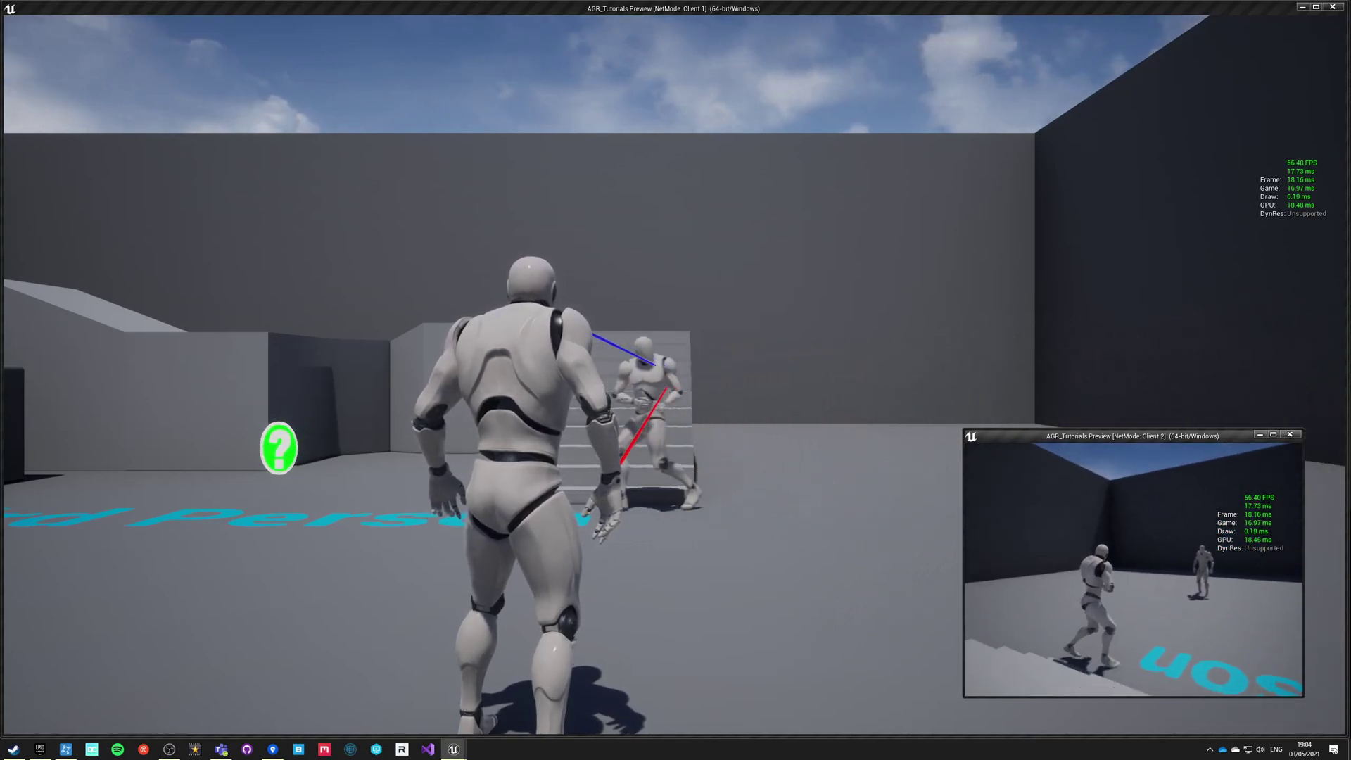
# Strafe and walk Client 2's character while aiming with different weapon poses to check their replication in Client 1's view.
pyautogui.press('a')
pyautogui.press('d')
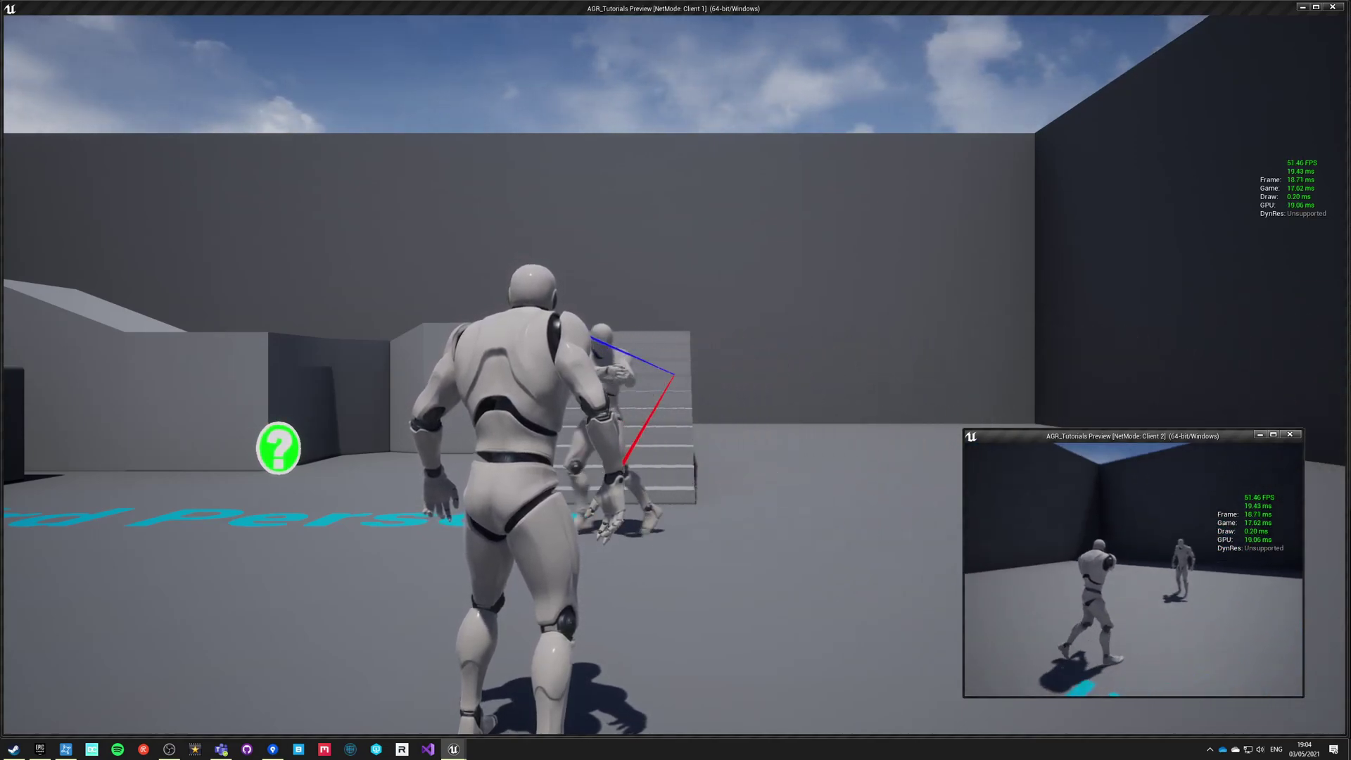
pyautogui.press('a')
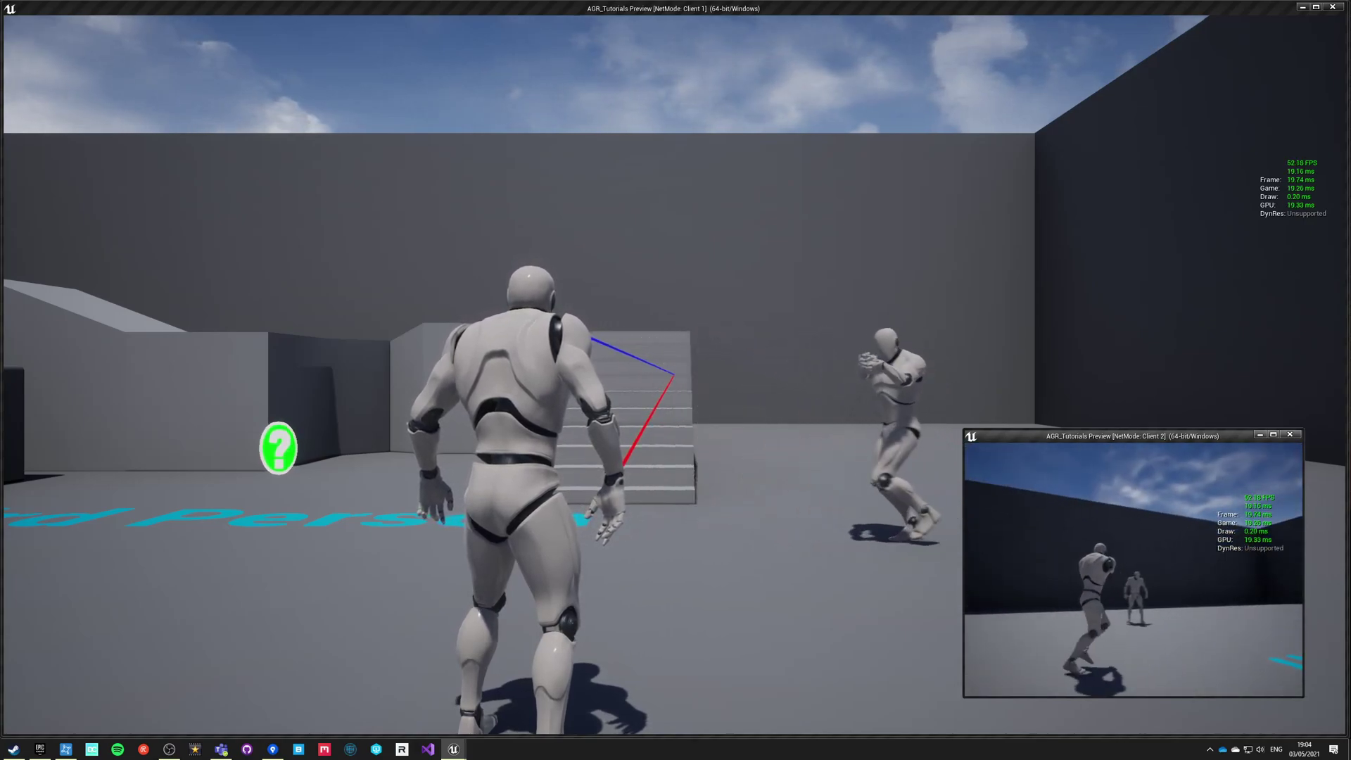
pyautogui.press('d')
pyautogui.press('a')
pyautogui.press('d')
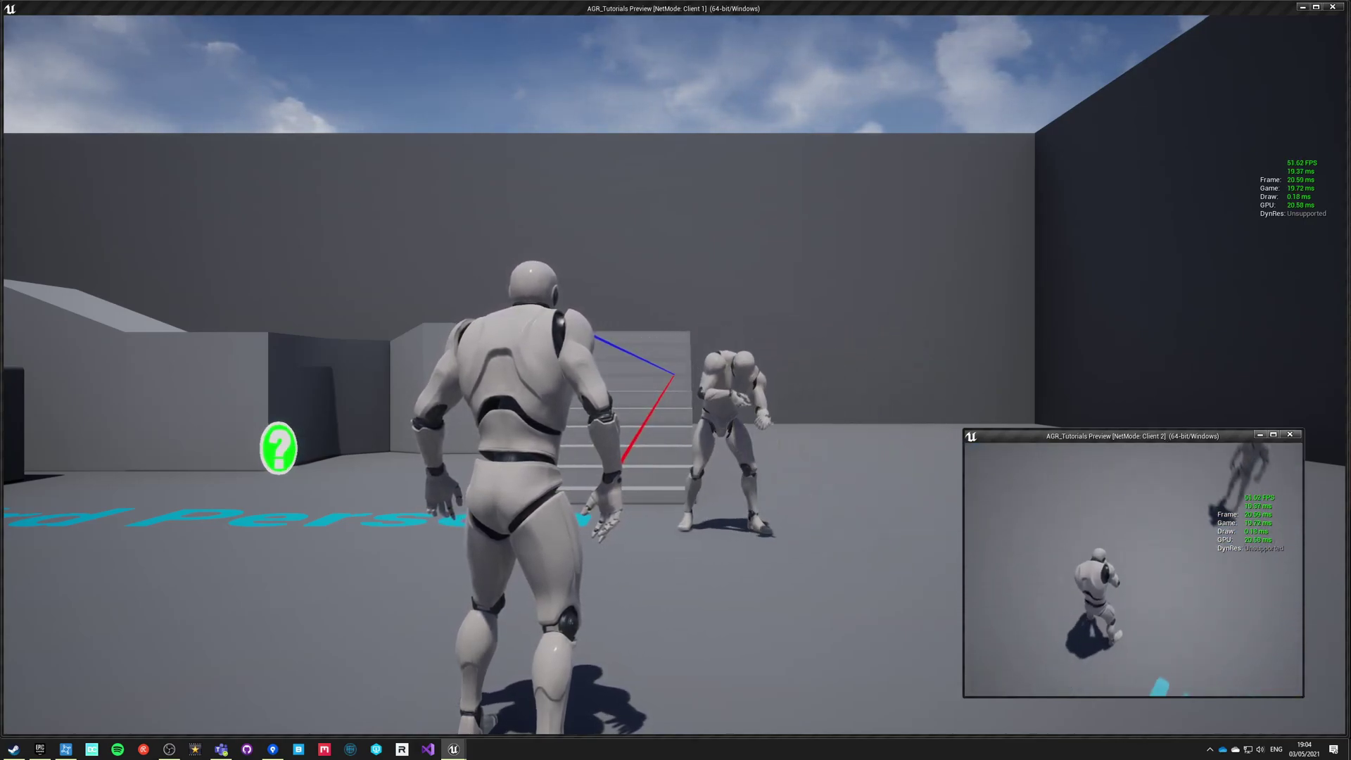
pyautogui.press('w')
pyautogui.press('w')
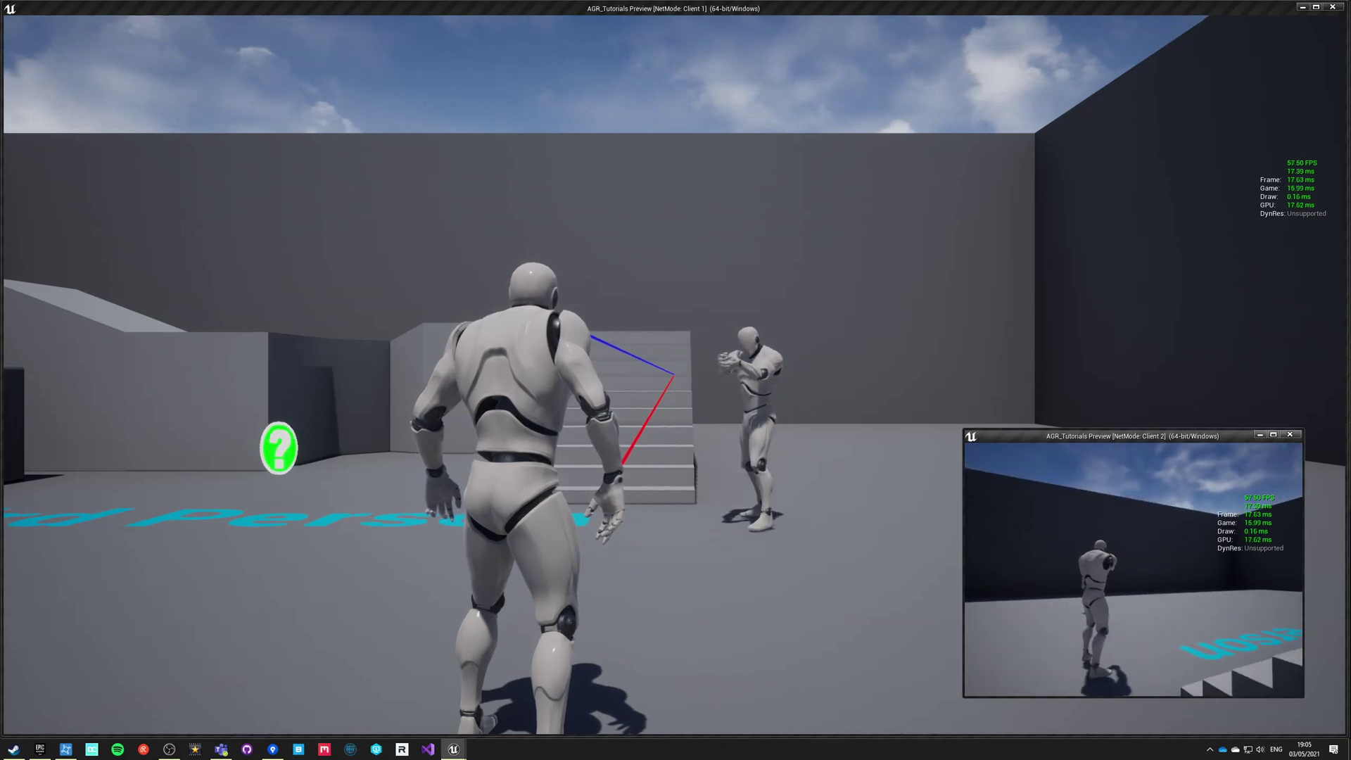
pyautogui.press('d')
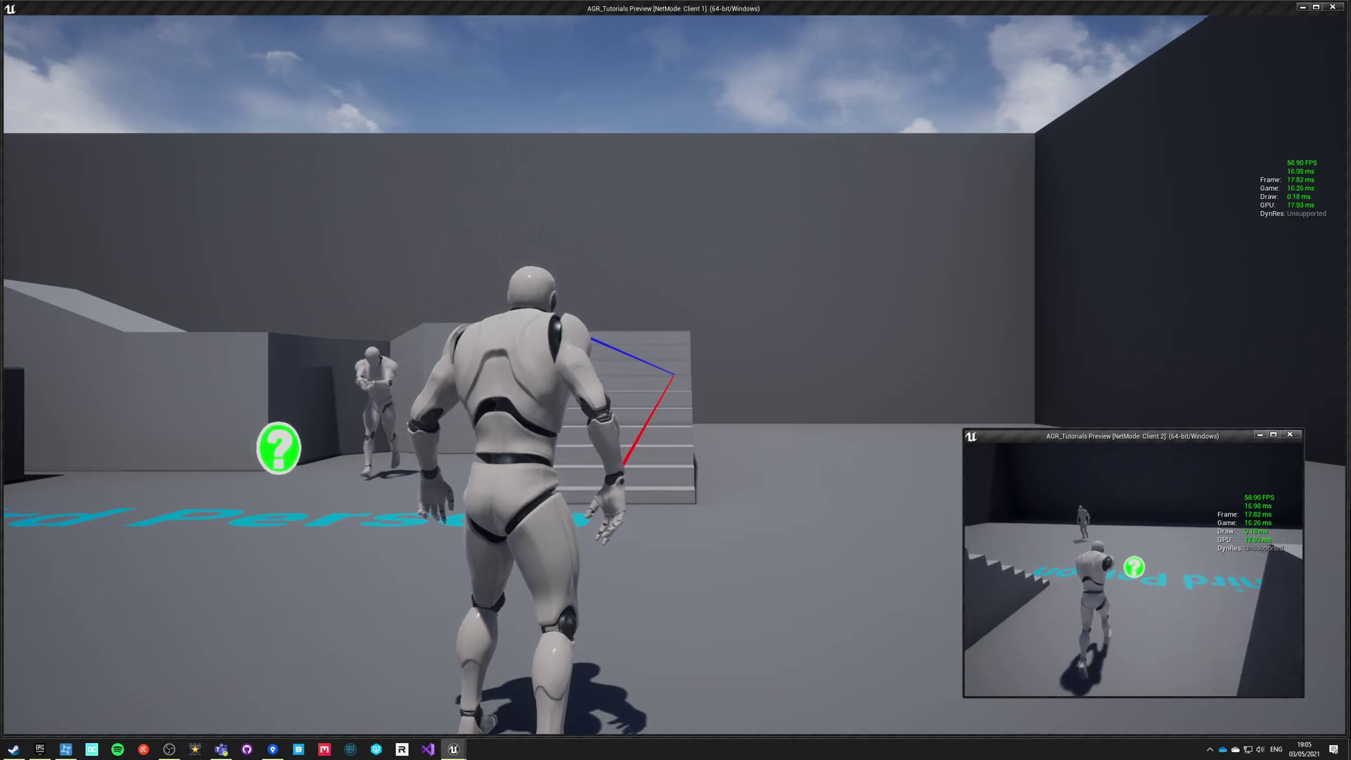
pyautogui.press('a')
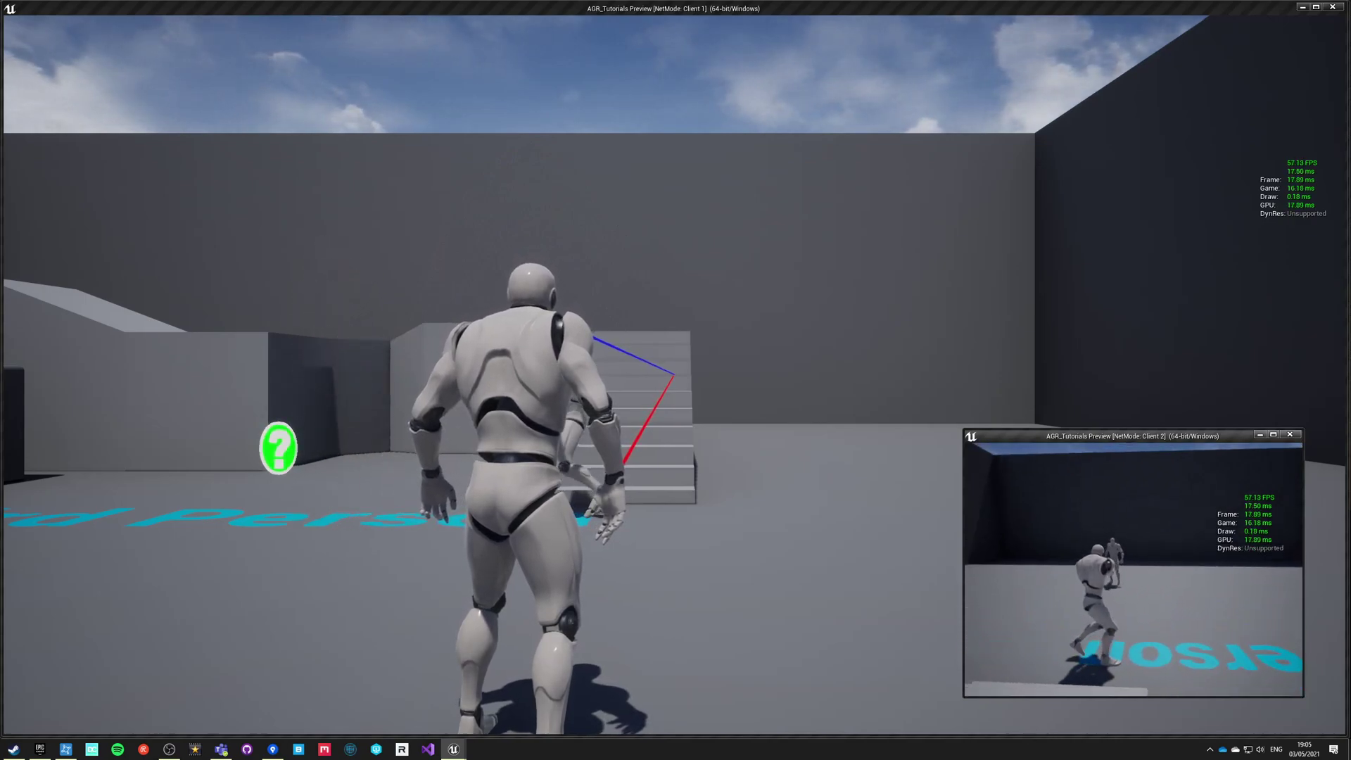
pyautogui.press('w')
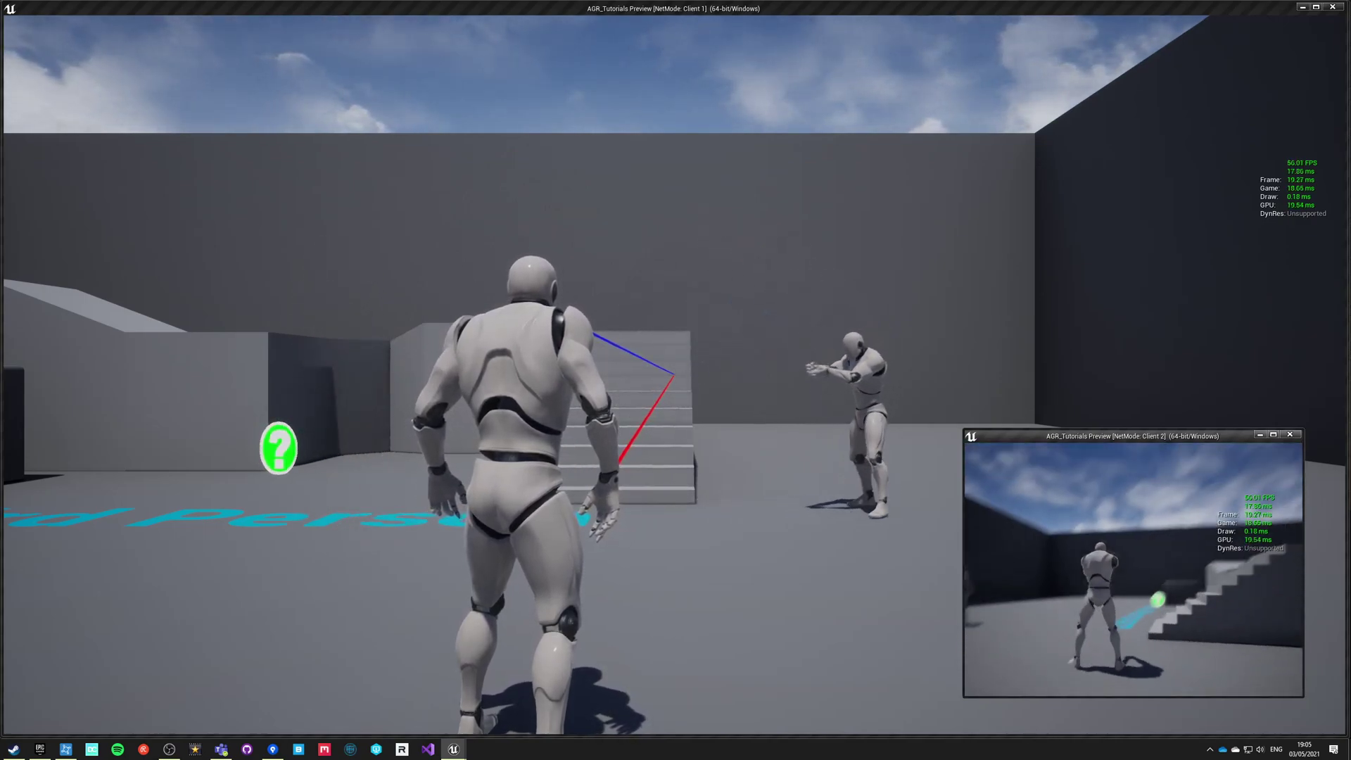